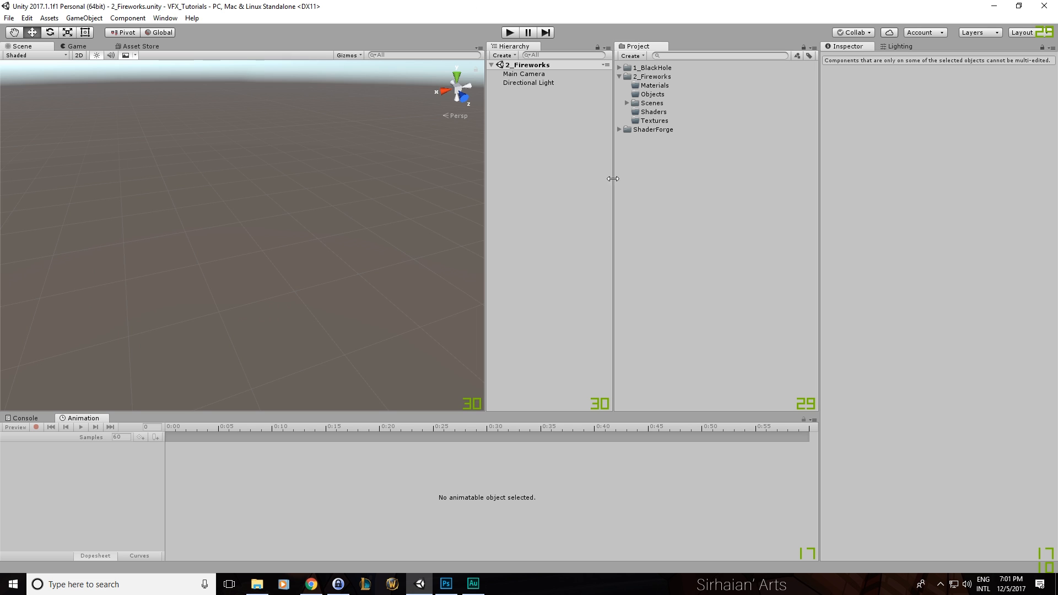
Step: Create a particle system in the scene and name it Missile
right_click(574, 136)
mouse_move(596, 265)
left_click(697, 265)
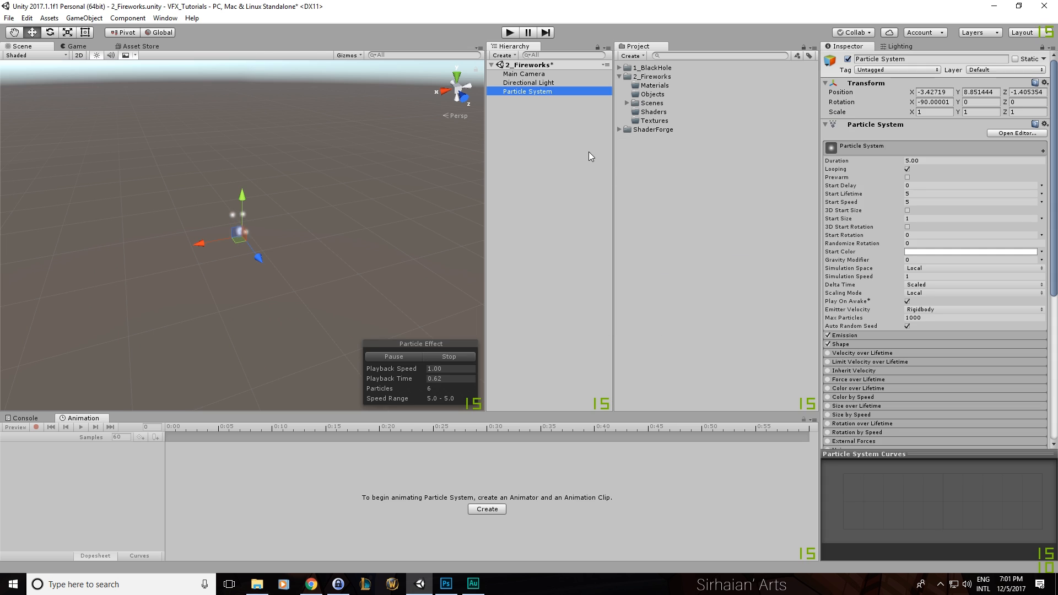
type("Missile")
key("Return")
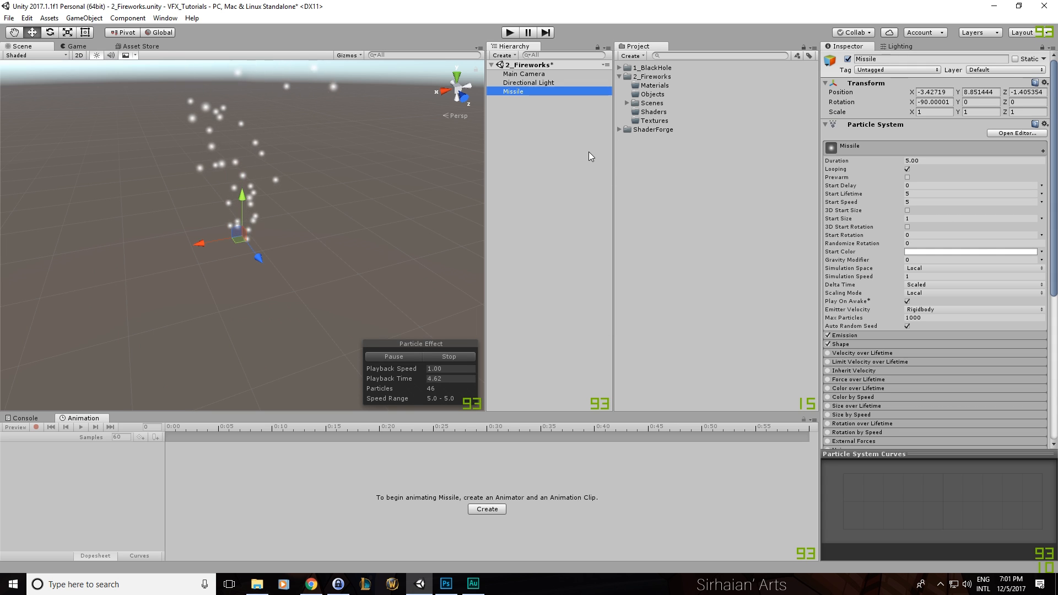
Step: Set the Missile's position to 0, 0, 0 to place it at the world origin
mouse_move(357, 210)
left_mouse_down("alt")
mouse_move(354, 222)
mouse_move(350, 196)
left_mouse_up("alt")
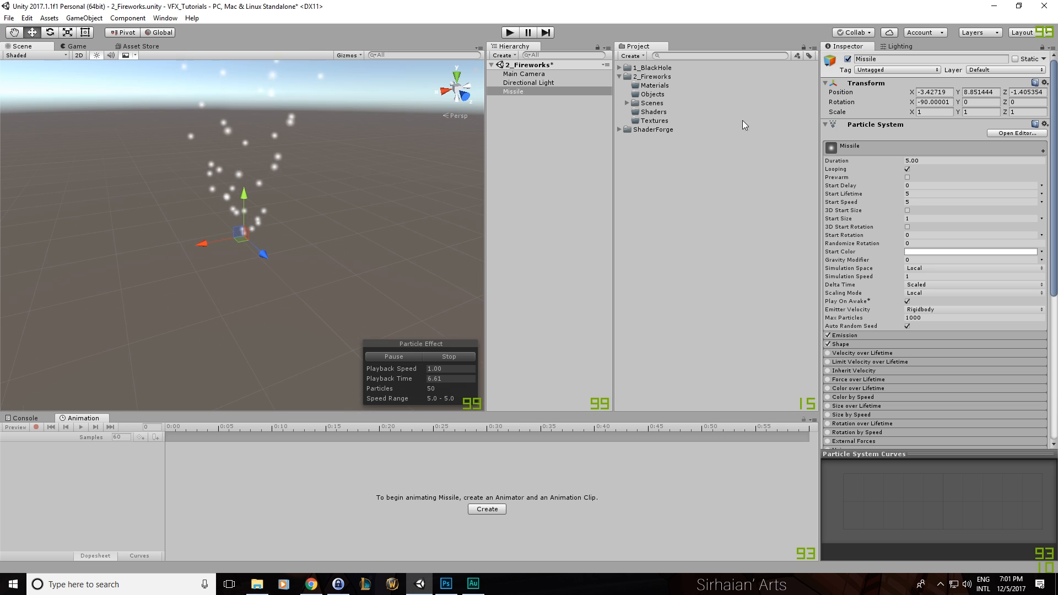
left_click(940, 92)
type("0")
key("Tab")
type("0")
key("Tab")
type("0")
key("Return")
Step: Expand the Missile's Shape and Emission modules and set Rate over Time to 0
middle_click_drag(368, 307, 389, 245)
scroll(389, 244, "down", 5)
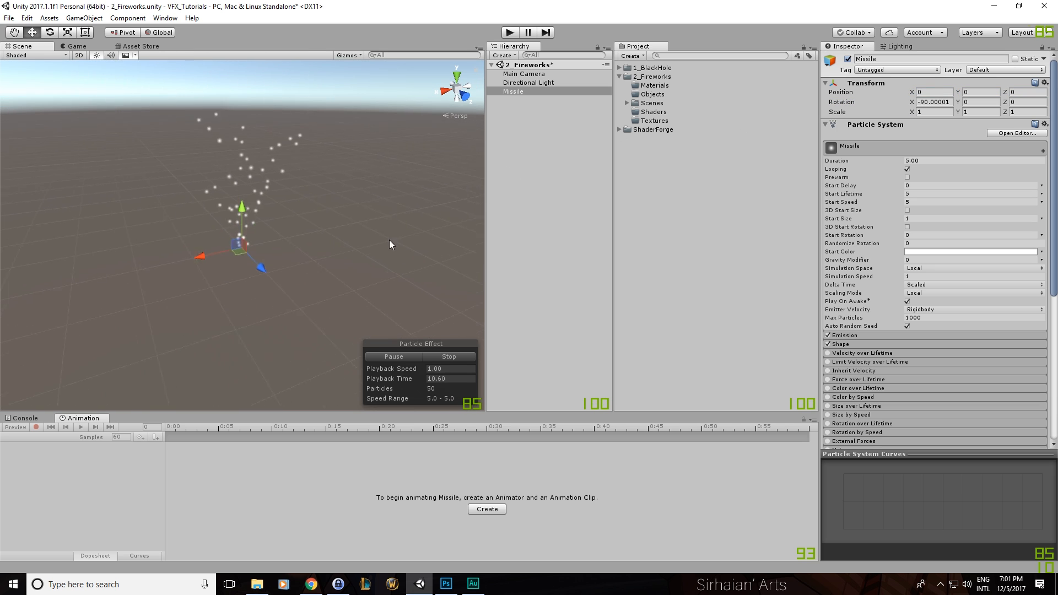
scroll(389, 245, "down", 5)
left_click_drag(389, 245, 388, 261, "alt")
scroll(364, 171, "up", 8)
middle_click_drag(362, 167, 366, 239)
scroll(366, 239, "up", 4)
scroll(366, 238, "down", 10)
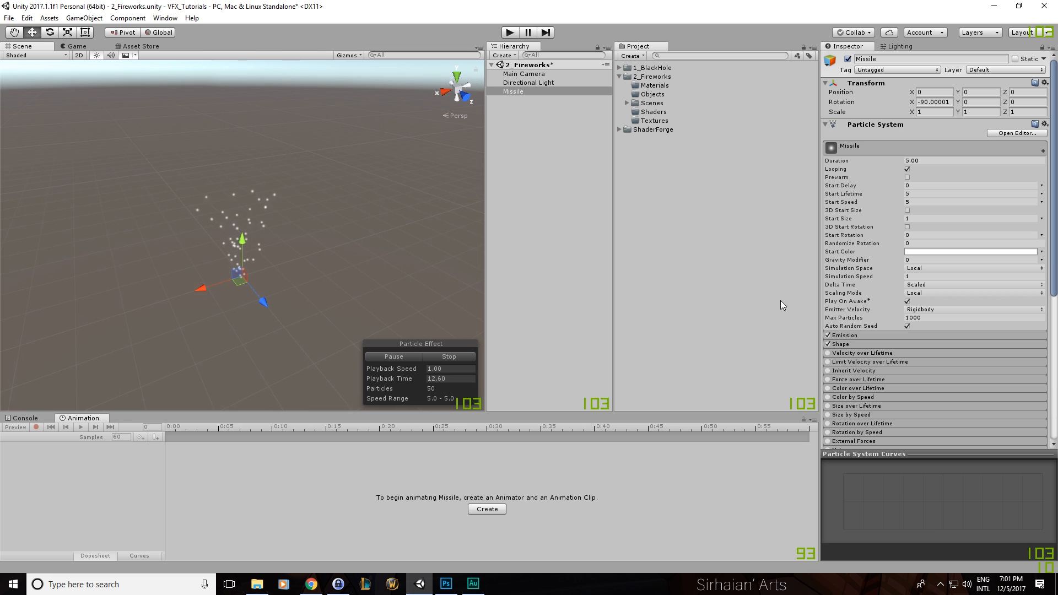
left_click(846, 344)
scroll(902, 302, "down", 4)
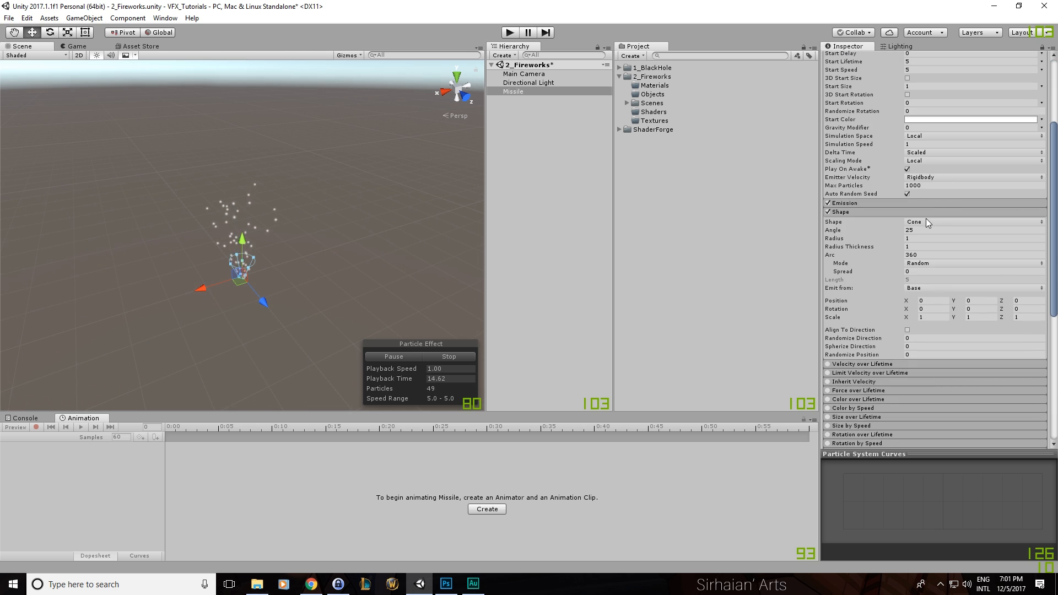
left_click(860, 204)
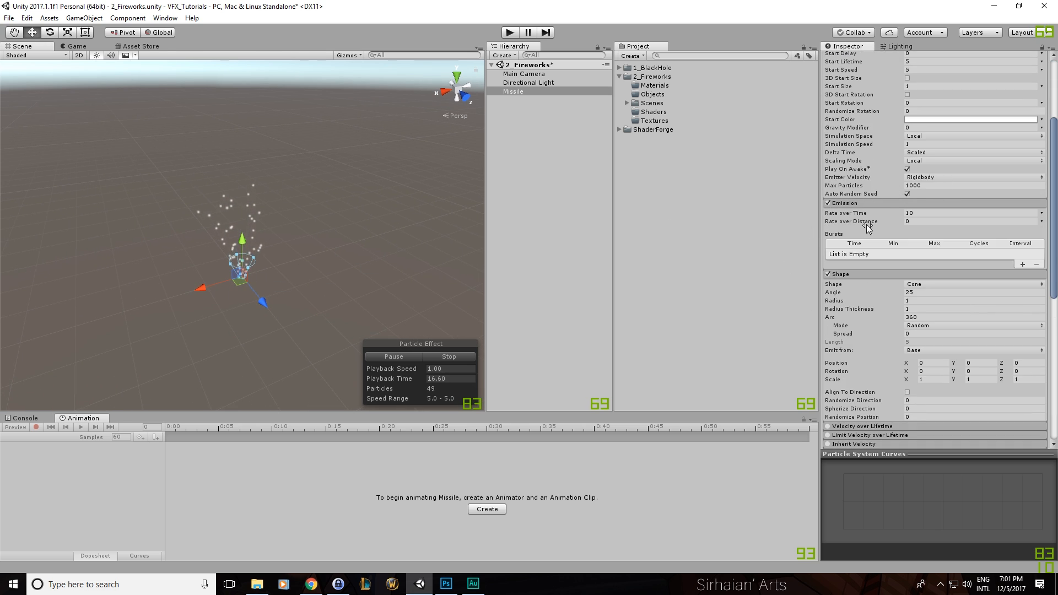
left_click(916, 212)
type("0")
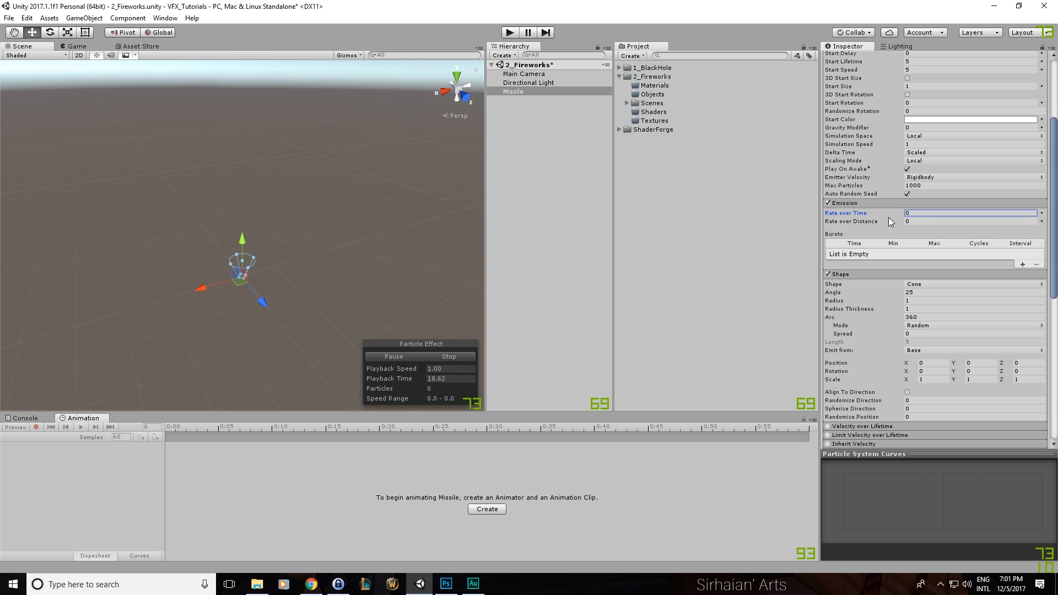
Step: Add an emission burst at time 0.00 to the Missile with a minimum and maximum of 1 particle
left_click(1023, 264)
left_click(935, 252)
left_click_drag(284, 256, 316, 273, "alt")
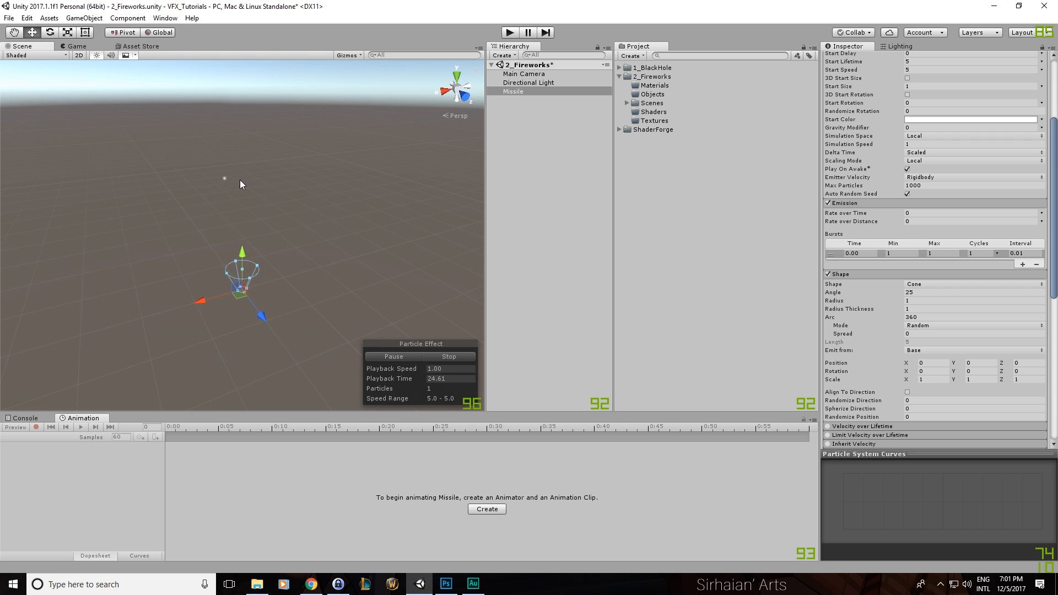
left_click_drag(234, 170, 264, 212, "alt")
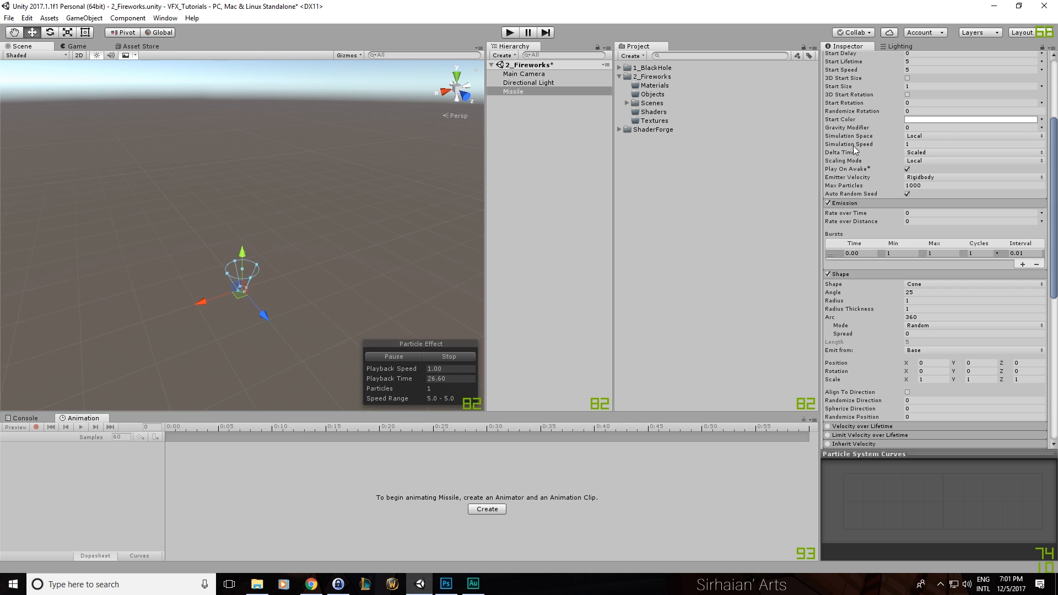
Step: Set the Missile's start speed to 25 and restart the particle preview
scroll(941, 180, "up", 5)
left_click(943, 203)
type("20")
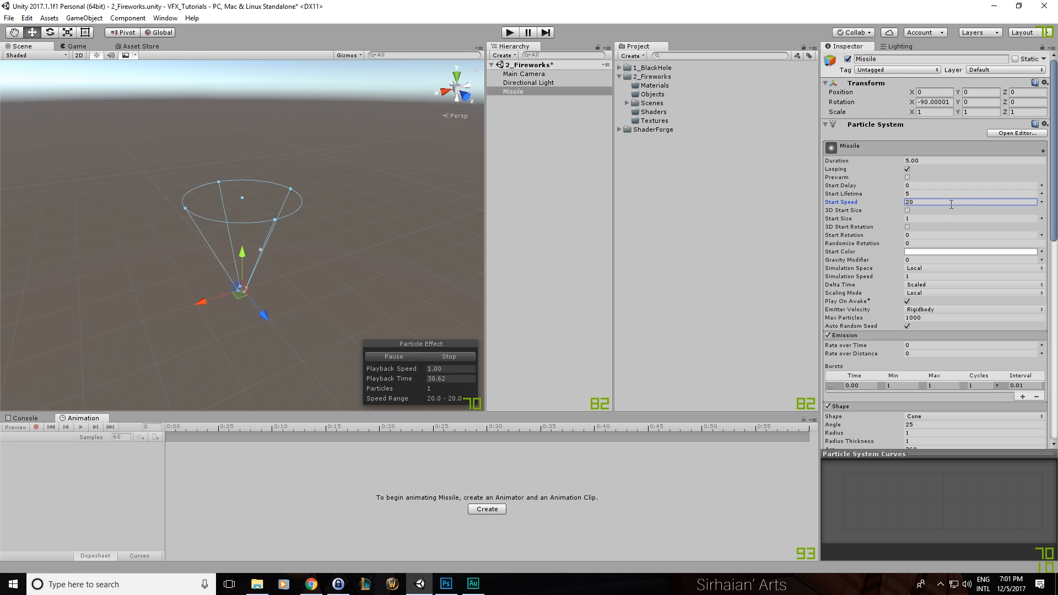
type("25")
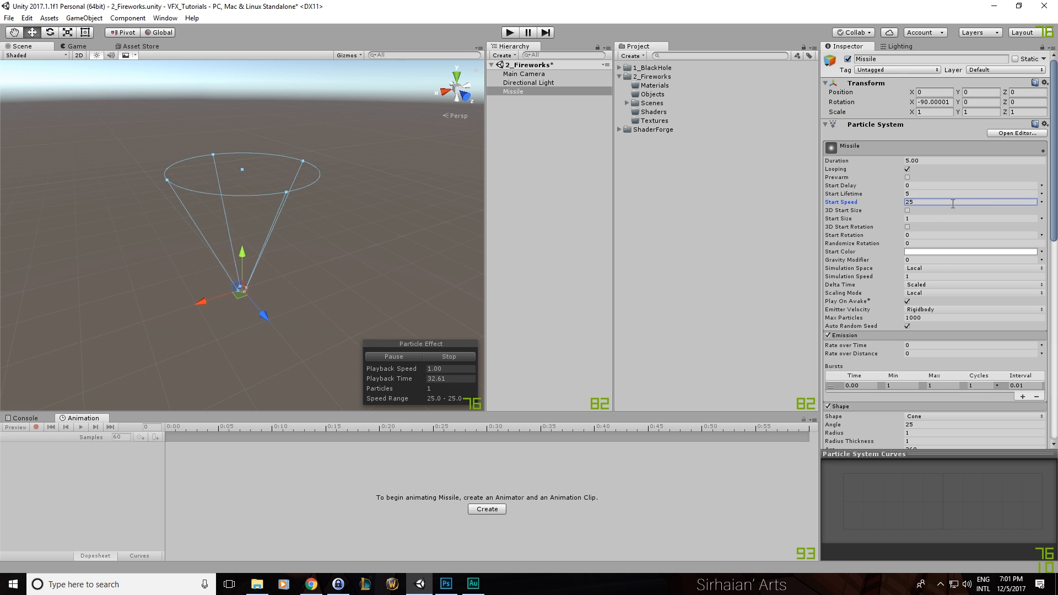
left_click(441, 357)
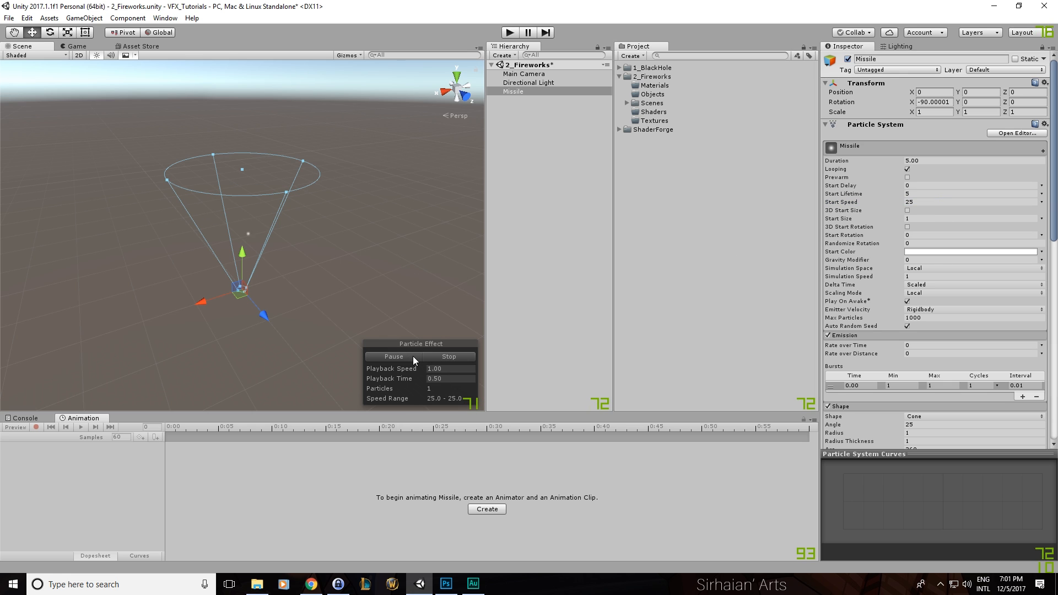
Step: Turn off looping for the Missile and preview a single launch
left_click(907, 169)
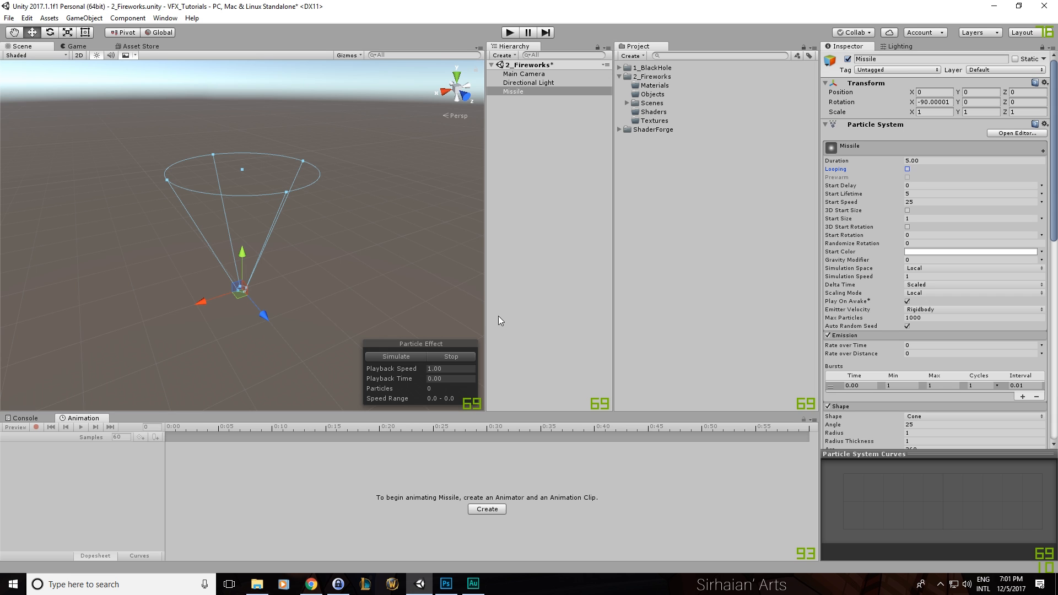
left_click(419, 356)
left_click(447, 357)
Step: Set the Missile's gravity modifier to 1 and preview the launch
left_click(921, 259)
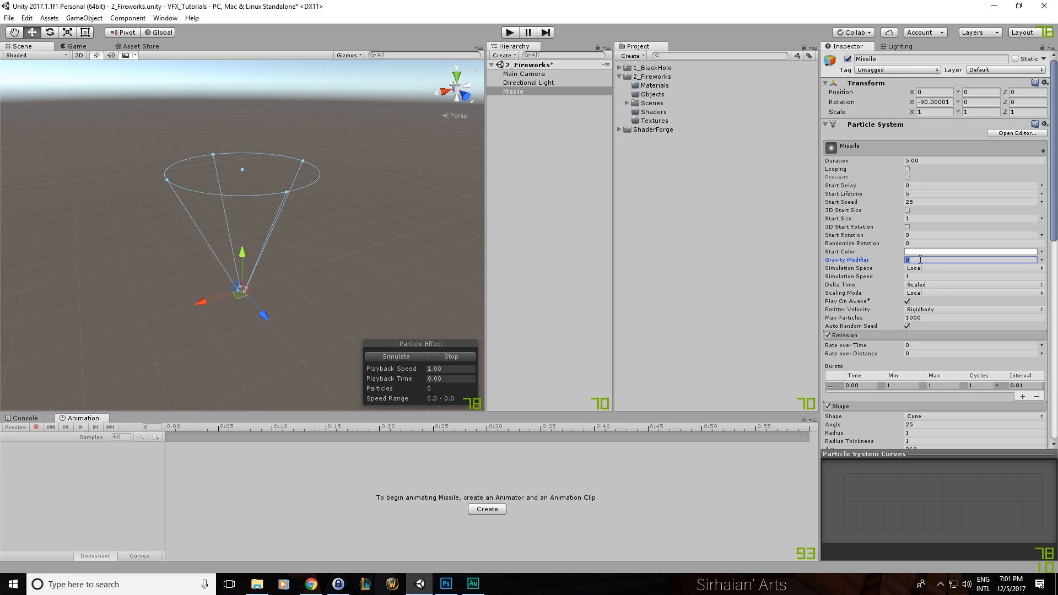
type("1")
key("Return")
left_click(418, 355)
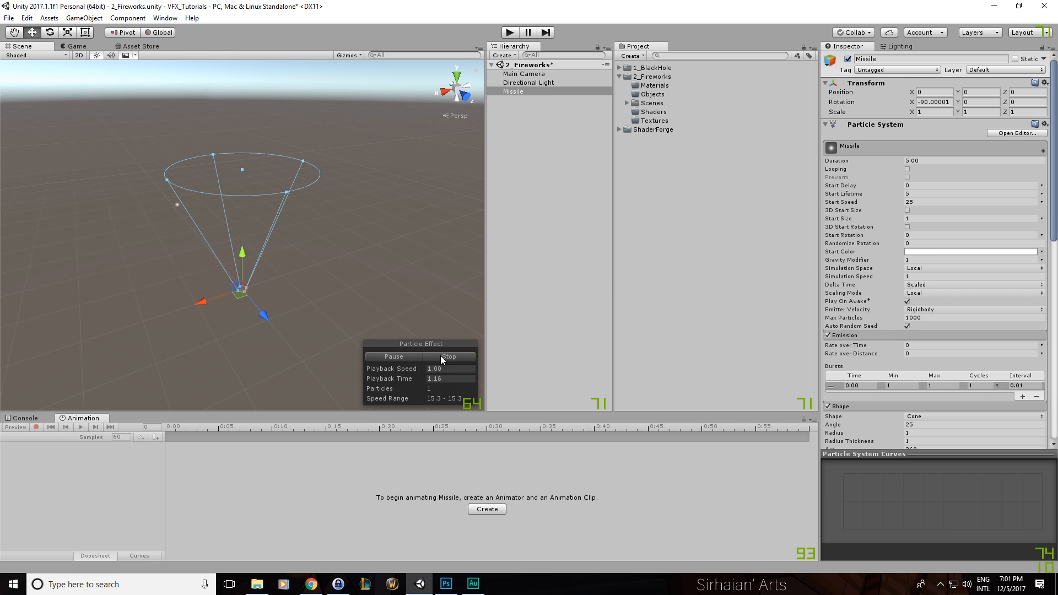
left_click(442, 356)
Step: Set the Missile's start lifetime to 1.25 and preview the launch
left_click(927, 196)
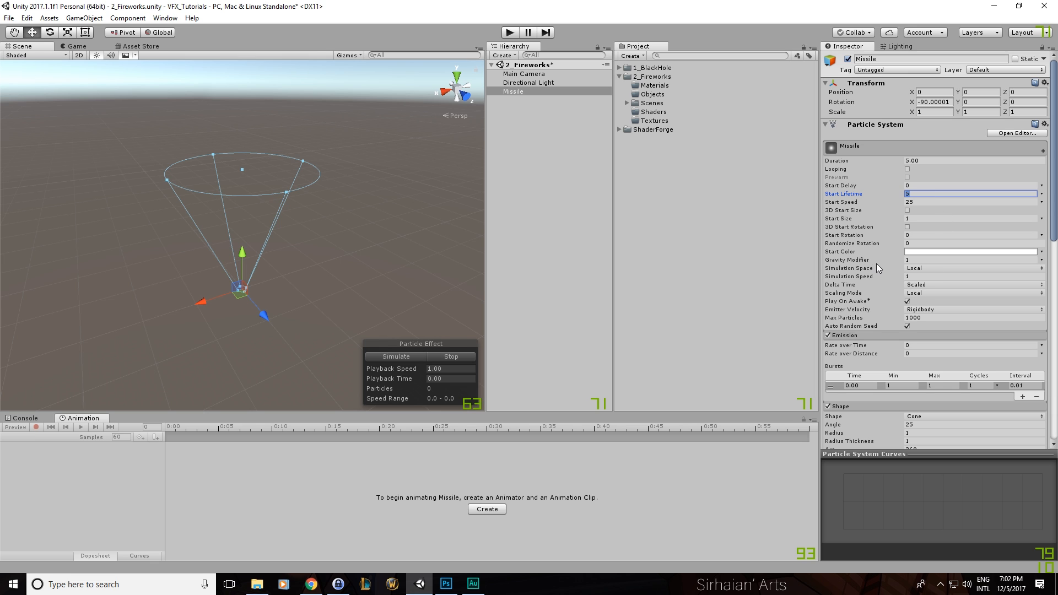
type("1.25")
left_click(421, 356)
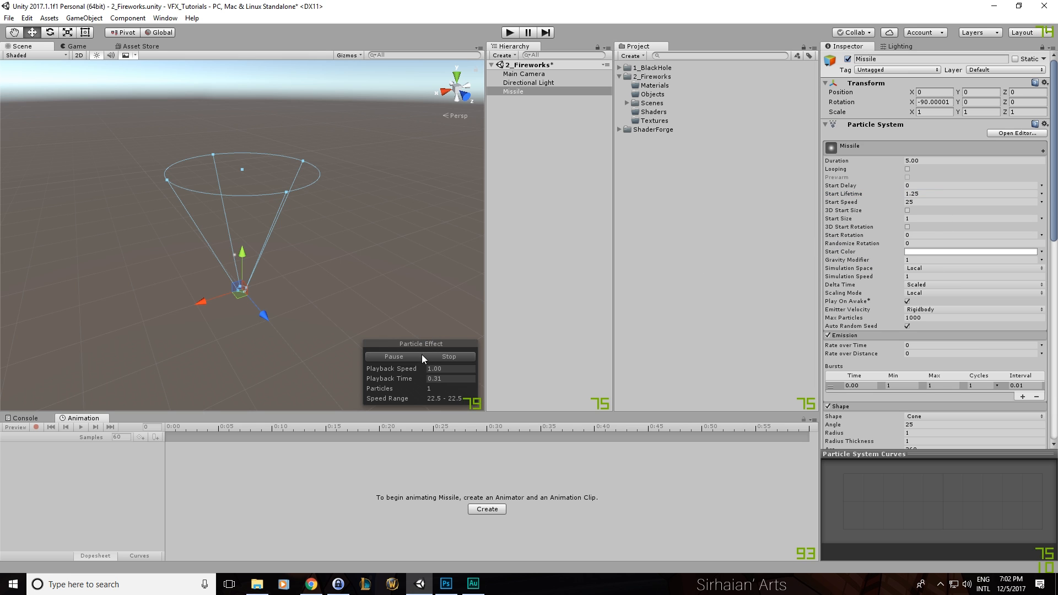
left_click(440, 355)
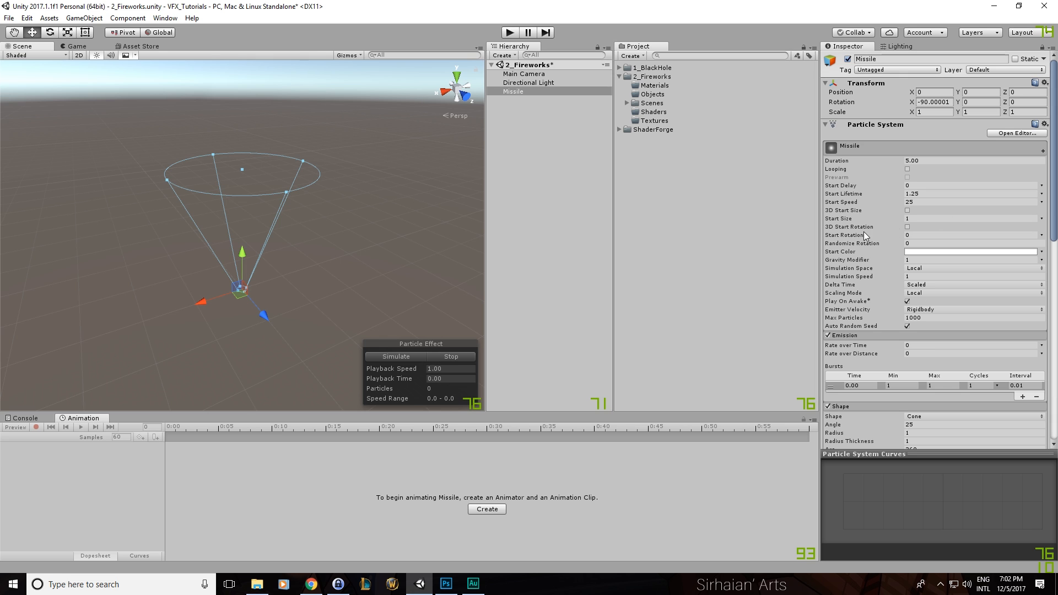
Step: Set the Missile's gravity modifier to 2 and preview the launch several times
left_click(910, 260)
type("2")
left_click(411, 357)
left_click(435, 357)
scroll(881, 253, "down", 4)
left_click(409, 356)
left_click(418, 356)
left_click(408, 356)
left_click(432, 357)
Step: Narrow the Missile's emission cone to an angle of about 9.7 and set its radius to 0.01
left_click_drag(167, 179, 215, 182)
left_click(918, 300)
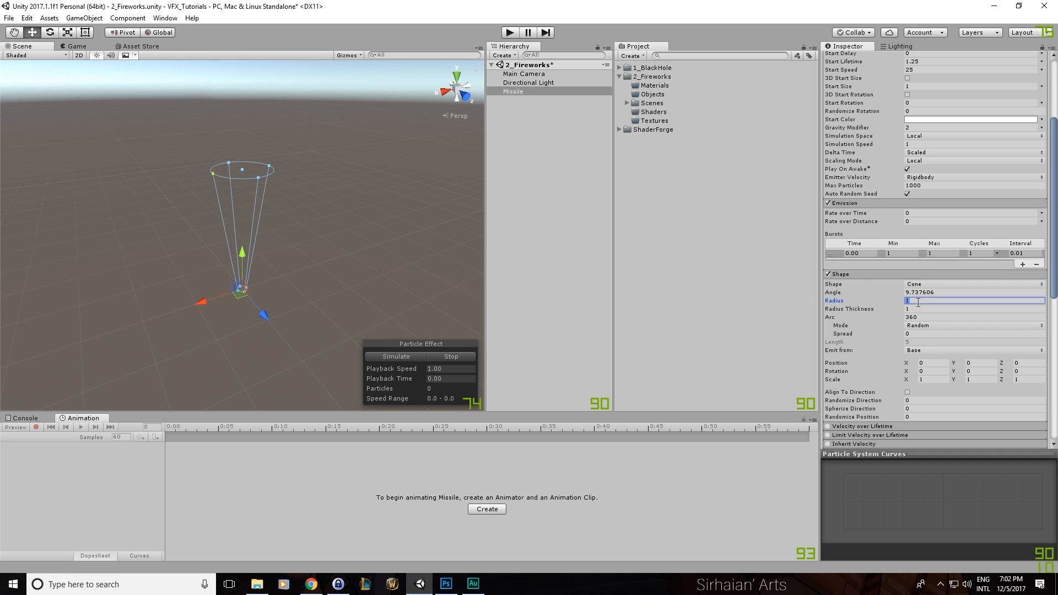
type("0.01")
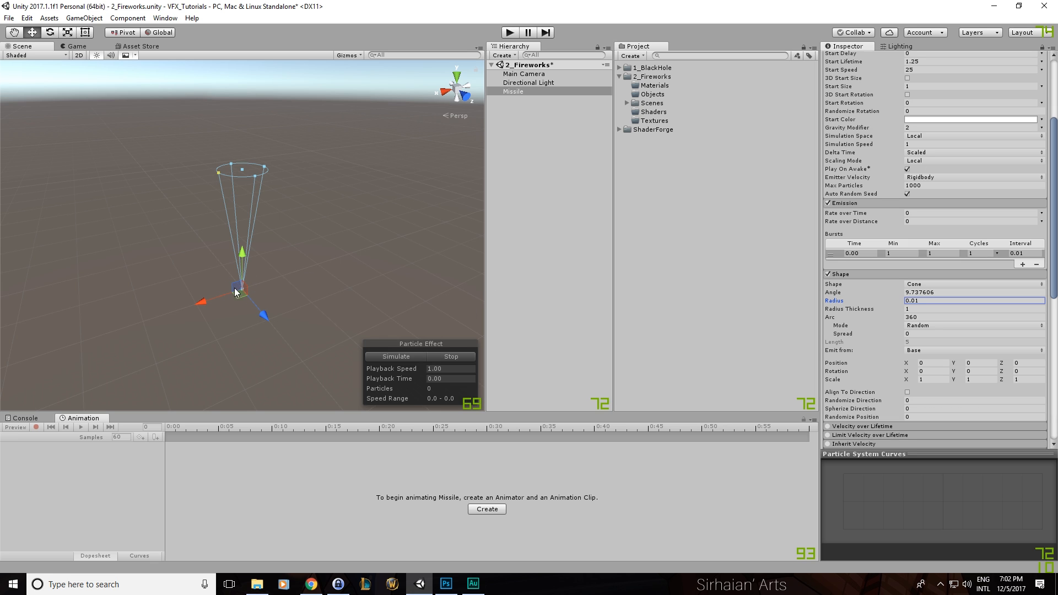
Step: Simulate the Missile repeatedly to check its flight paths with the narrowed emission cone
left_click(415, 358)
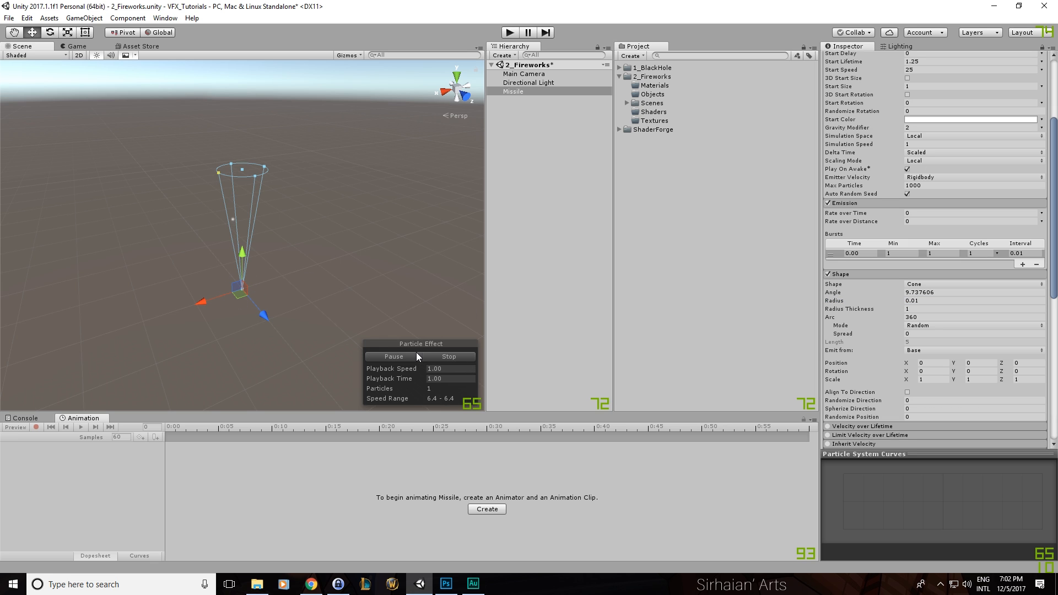
left_click(437, 358)
left_click(419, 356)
left_click(435, 356)
left_click(410, 355)
left_click(432, 358)
left_click(415, 357)
left_click(433, 359)
left_click(415, 356)
left_click(437, 357)
left_click(415, 359)
left_click(434, 357)
Step: Set the Missile's start size to 0.5 and save the scene
left_click_drag(249, 283, 321, 283, "alt")
scroll(876, 188, "up", 5)
left_click(920, 220)
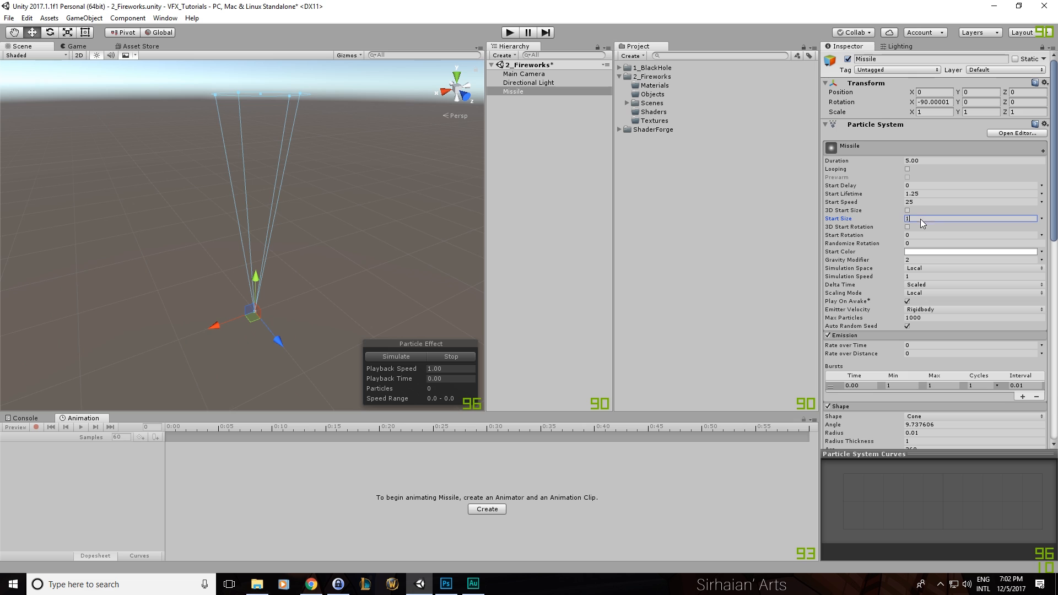
type("0.5")
key("ctrl+s")
Step: Simulate the Missile twice to check the launch of the smaller particle
scroll(882, 242, "down", 10)
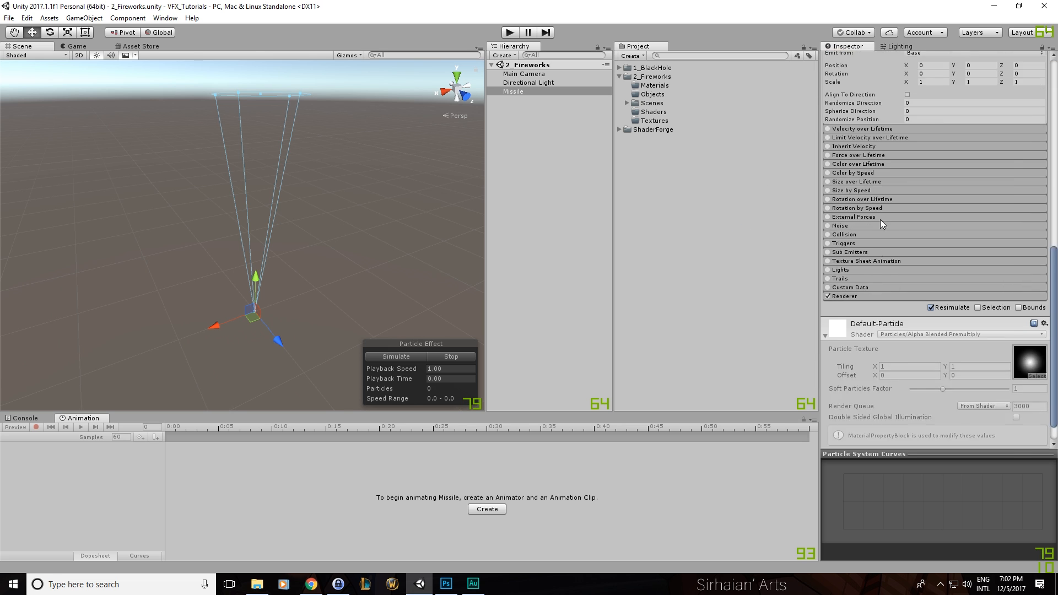
middle_click_drag(410, 194, 407, 221)
left_click(402, 357)
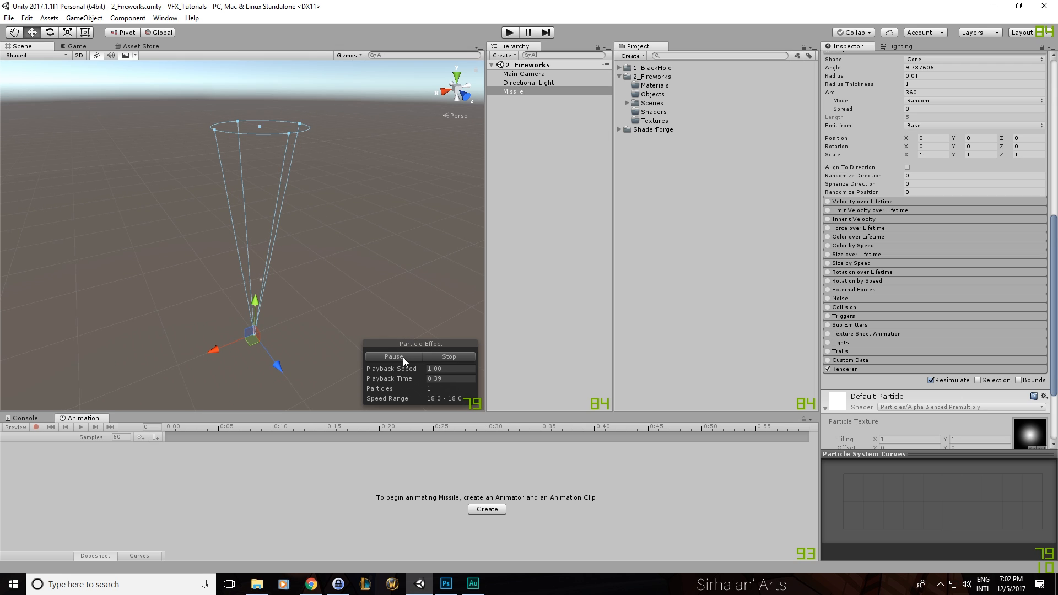
left_click(445, 356)
left_click(418, 356)
left_click(444, 358)
Step: Create a child particle system under Missile and name it SubEmitters
right_click(547, 91)
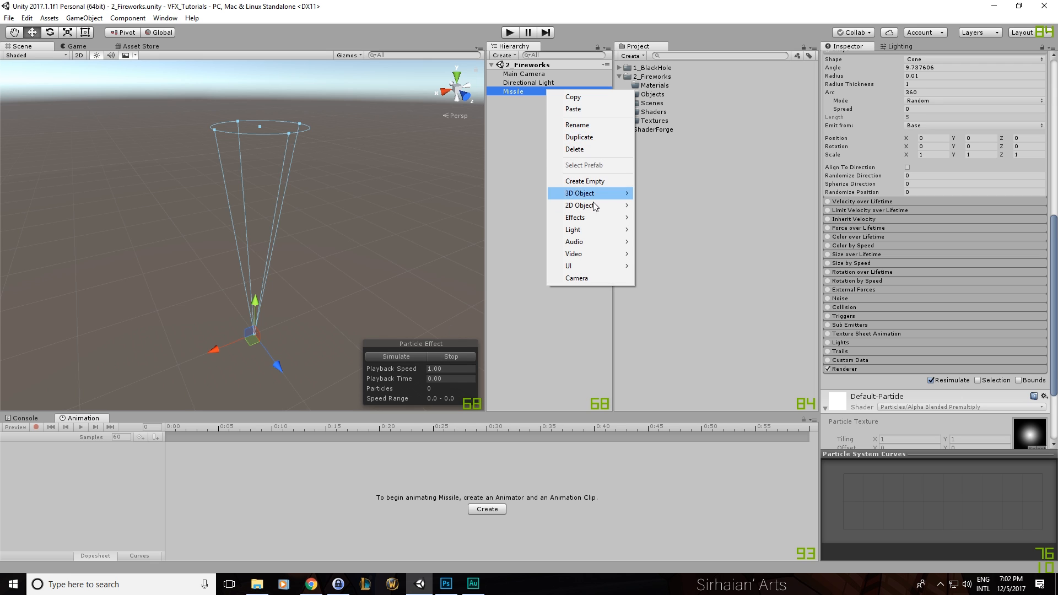
mouse_move(591, 214)
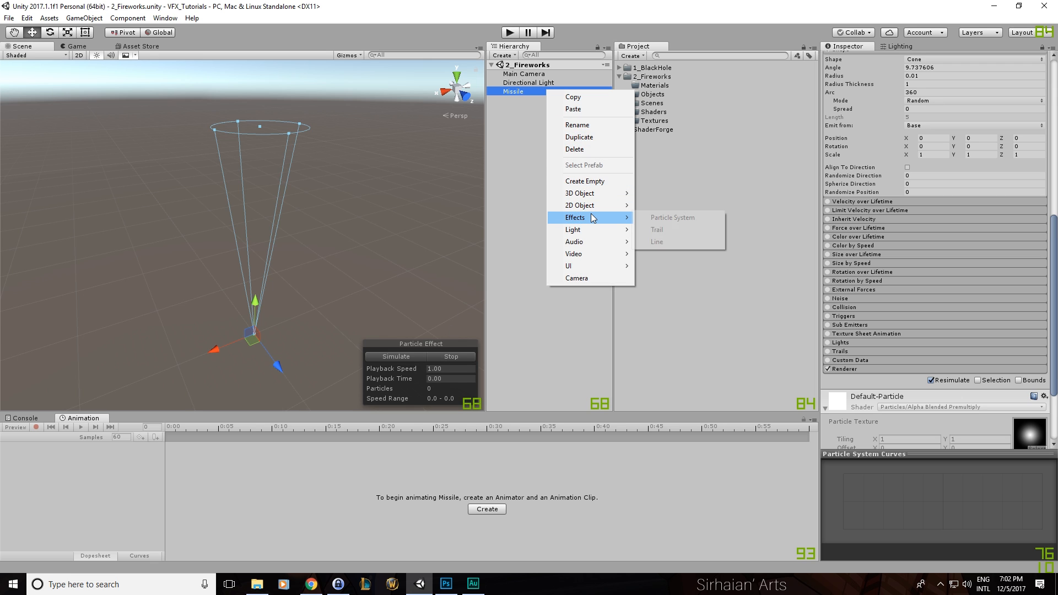
right_click(523, 95)
mouse_move(573, 217)
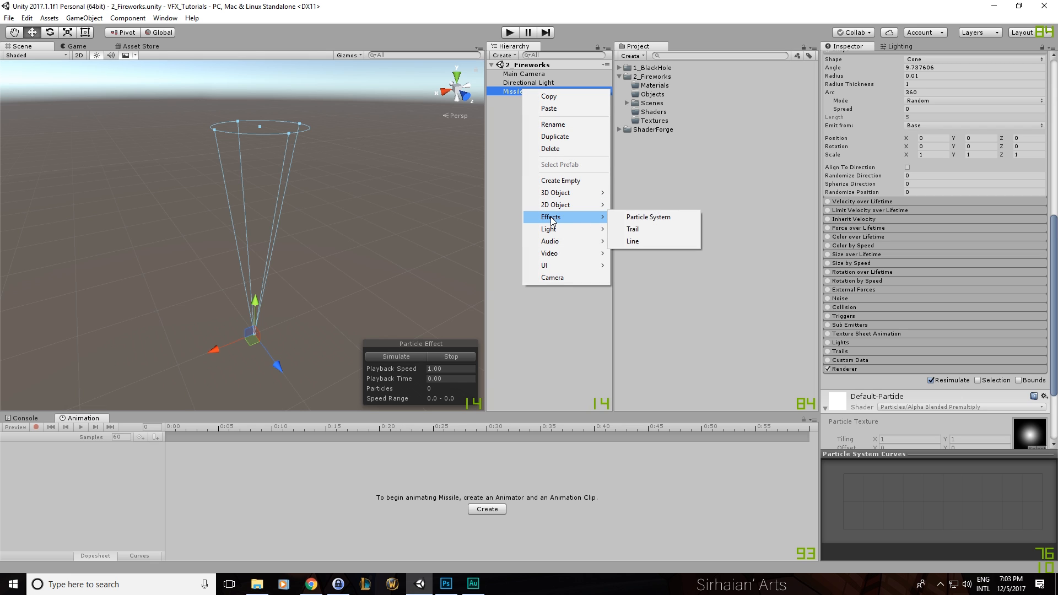
left_click(654, 218)
type("SubEmitt")
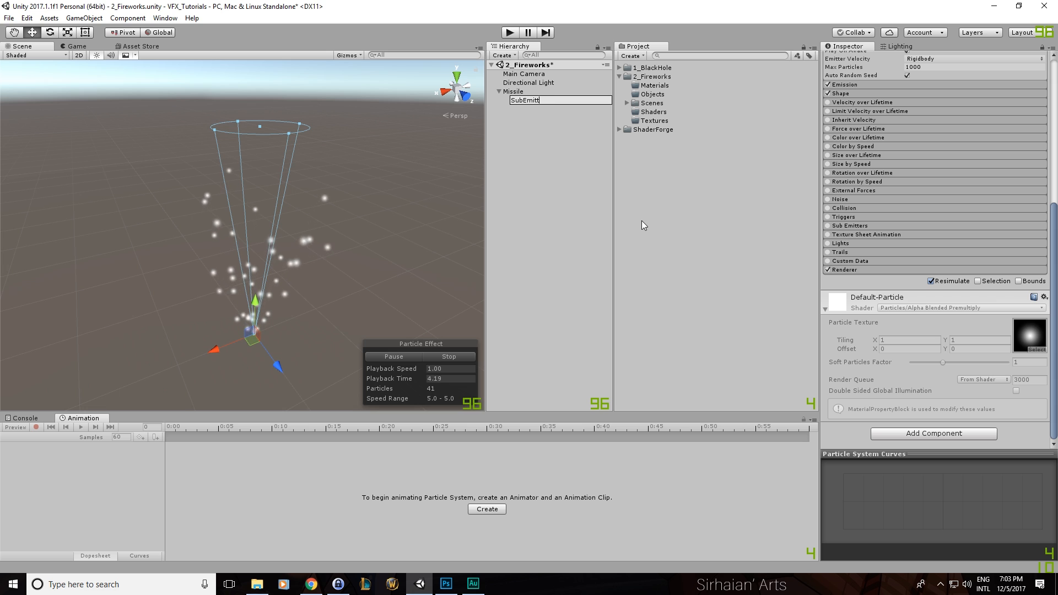
type("ers")
key("Return")
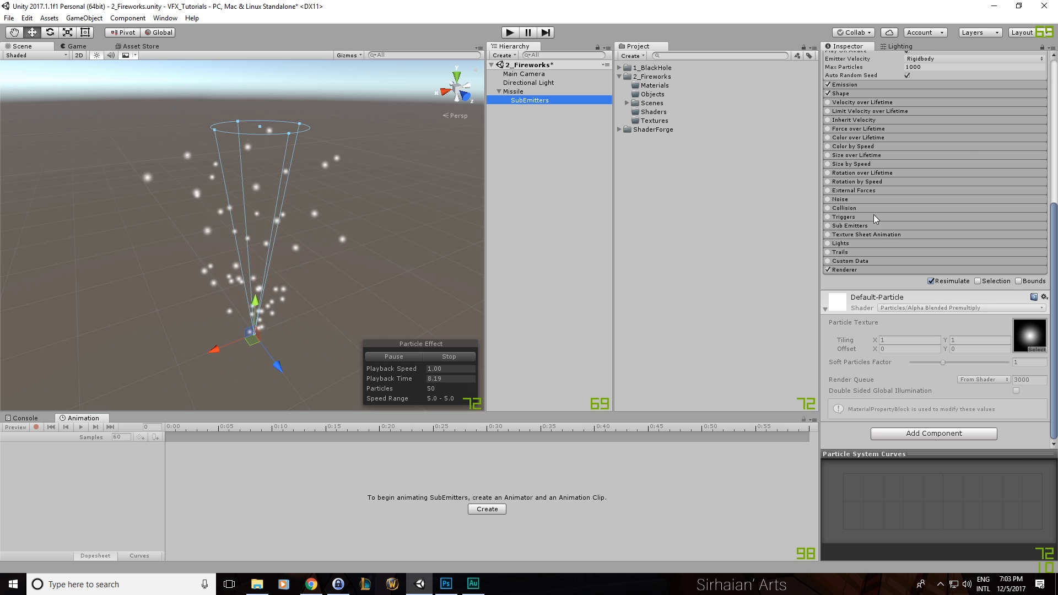
Step: Expand the Shape and Emission modules of SubEmitters and set Rate over Time to 0
scroll(878, 223, "up", 5)
left_click(851, 225)
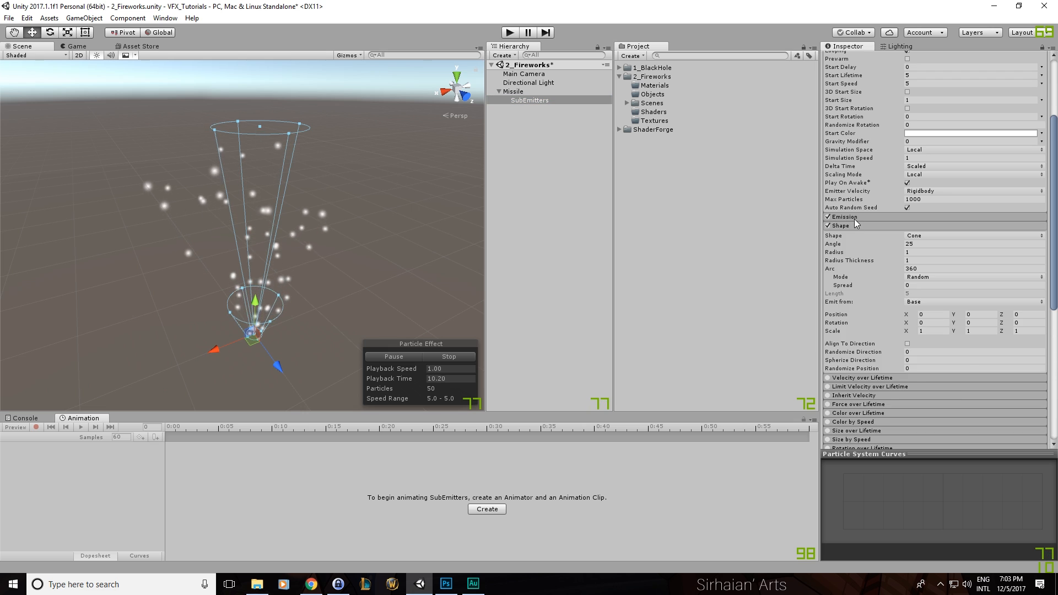
left_click(855, 219)
left_click(935, 225)
type("0")
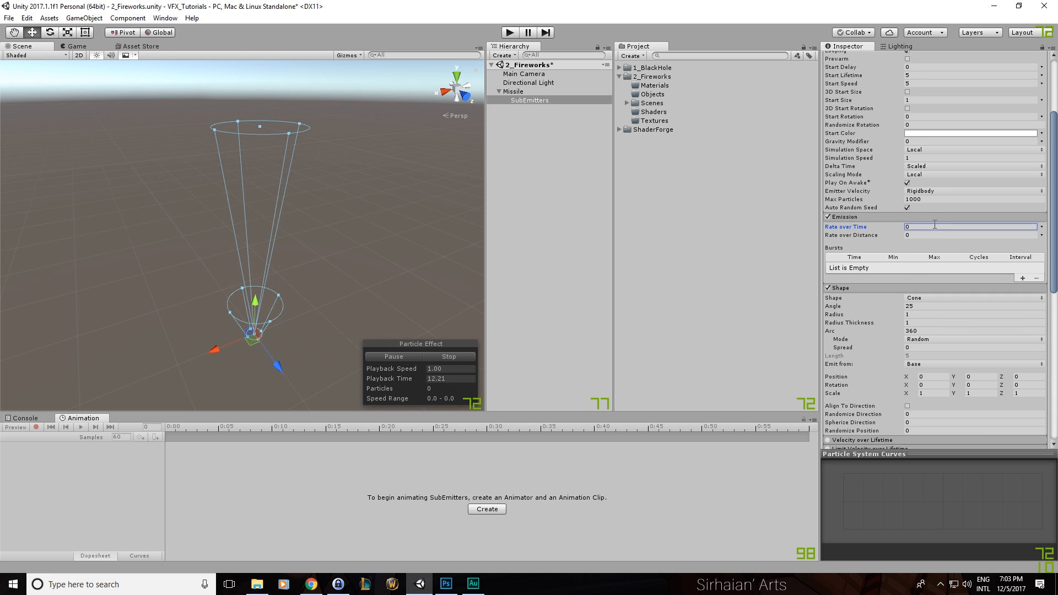
left_click(916, 235)
Step: Add an emission burst to SubEmitters with a minimum of 30 and a maximum of 60 particles
left_click(1023, 278)
left_click(896, 267)
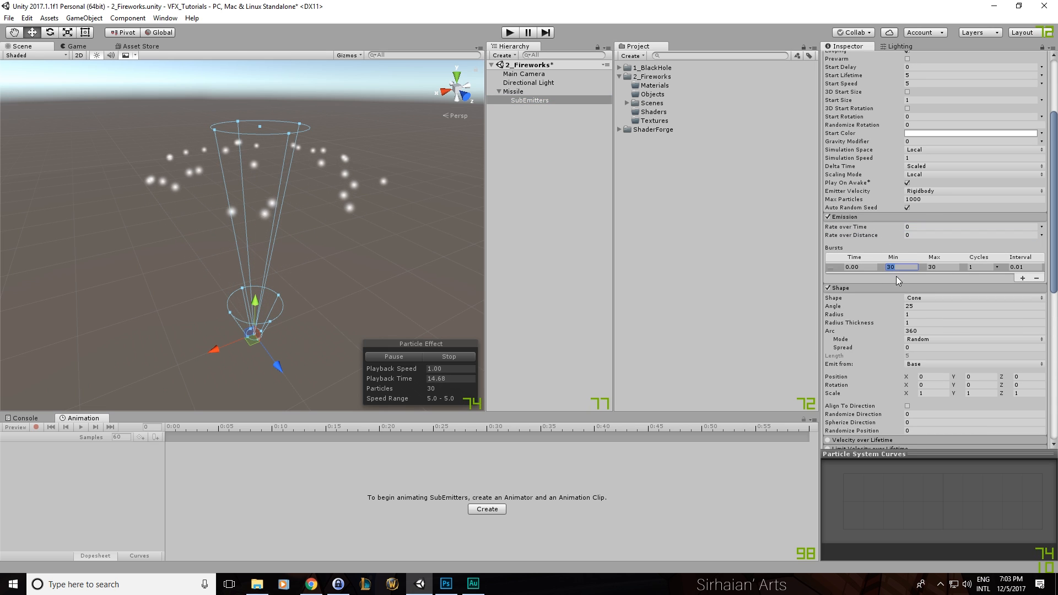
left_click(947, 268)
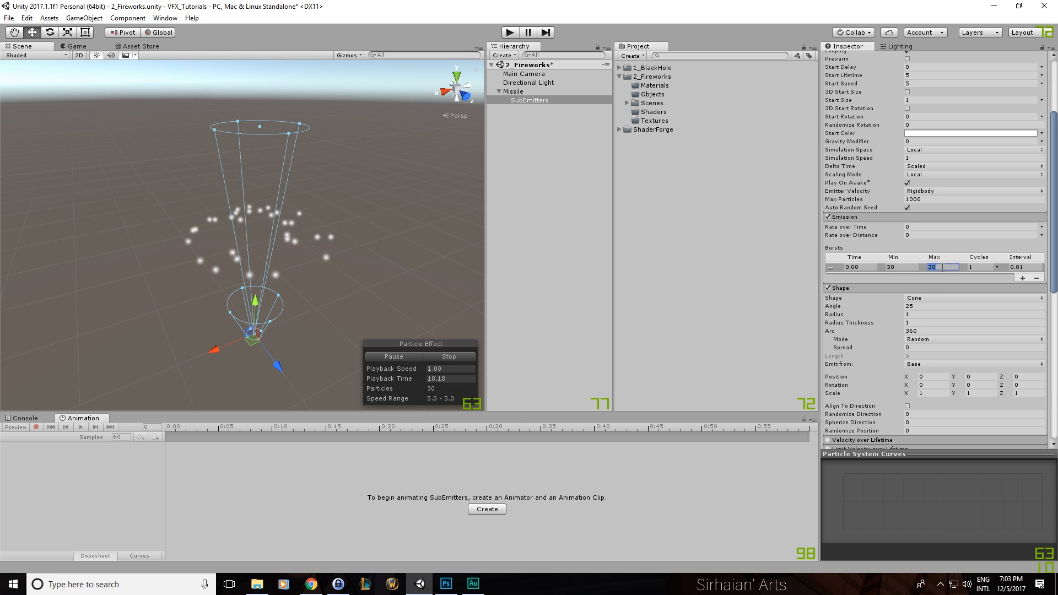
type("60")
key("Return")
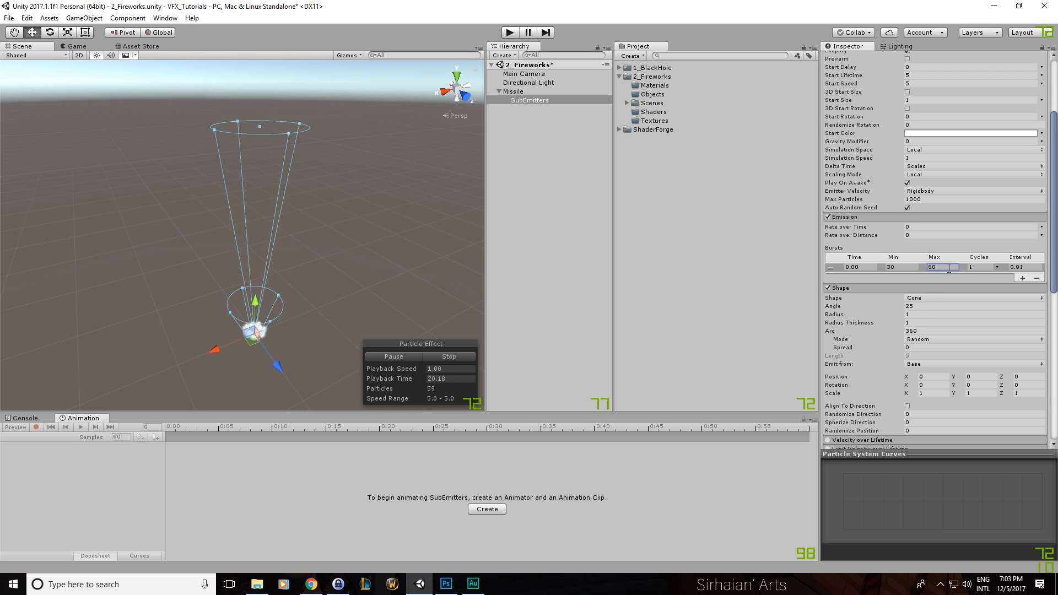
Step: Set the SubEmitters Gravity Modifier to 2 and simulate the burst
left_click(431, 356)
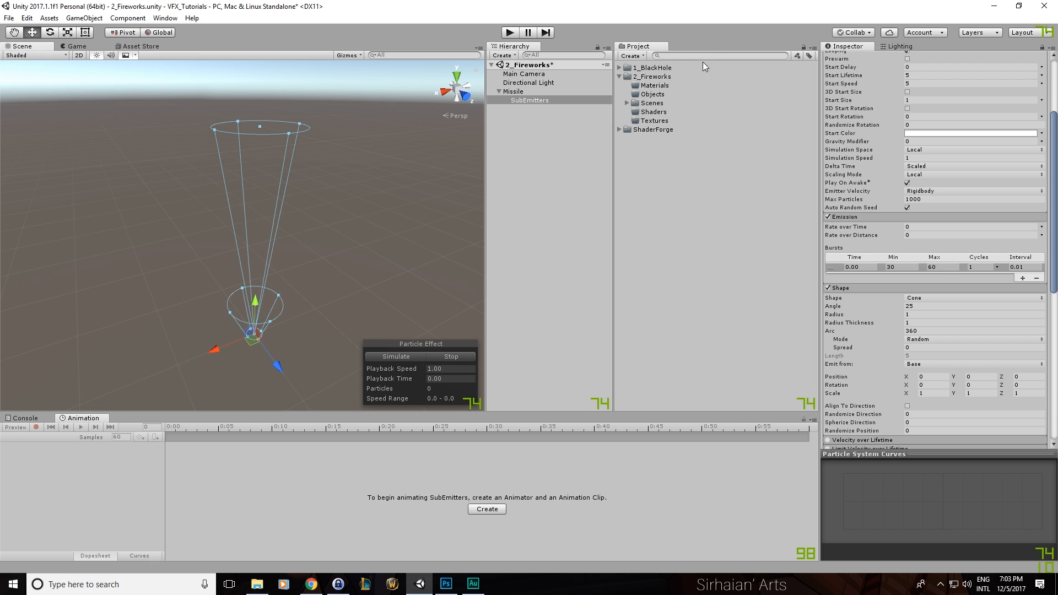
left_click(914, 142)
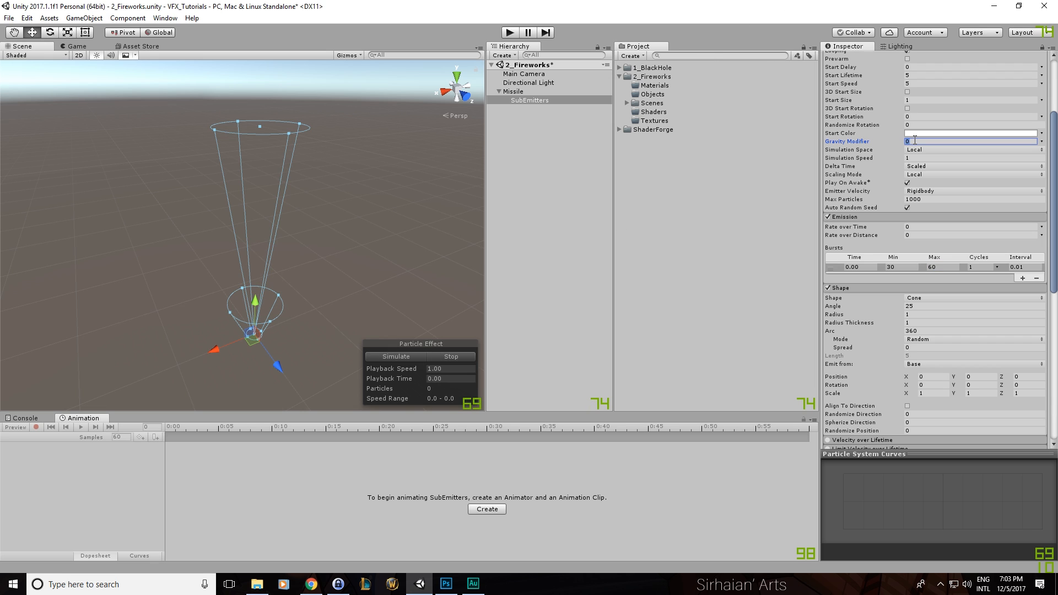
type("2")
key("Return")
left_click(425, 356)
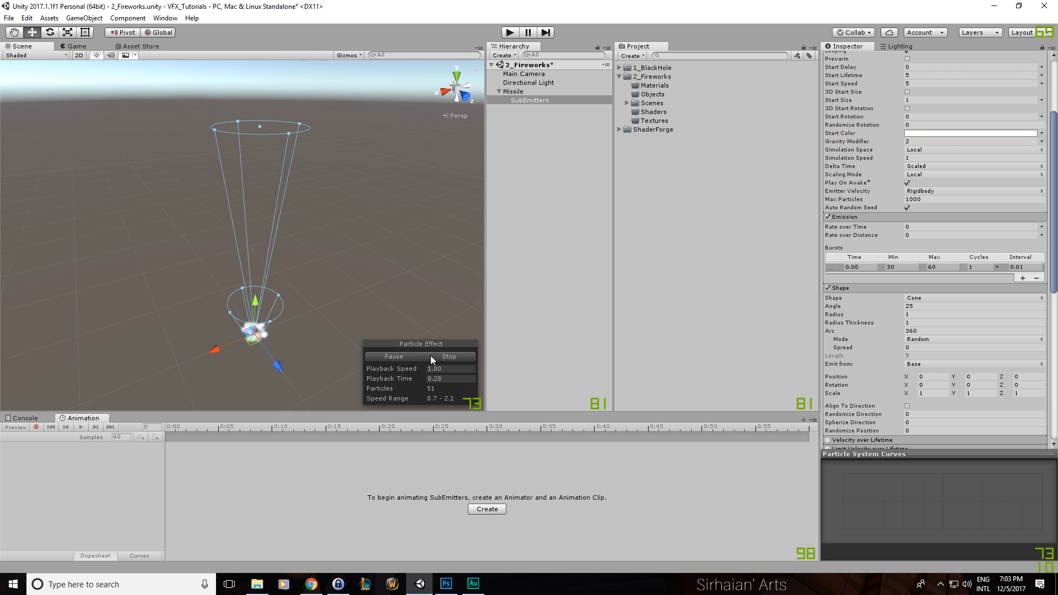
left_click(438, 356)
Step: Set the SubEmitters Gravity Modifier to 1.5 and the Start Speed to 25
left_click(916, 141)
type("1.5")
scroll(899, 200, "up", 4)
left_click(927, 182)
type("25")
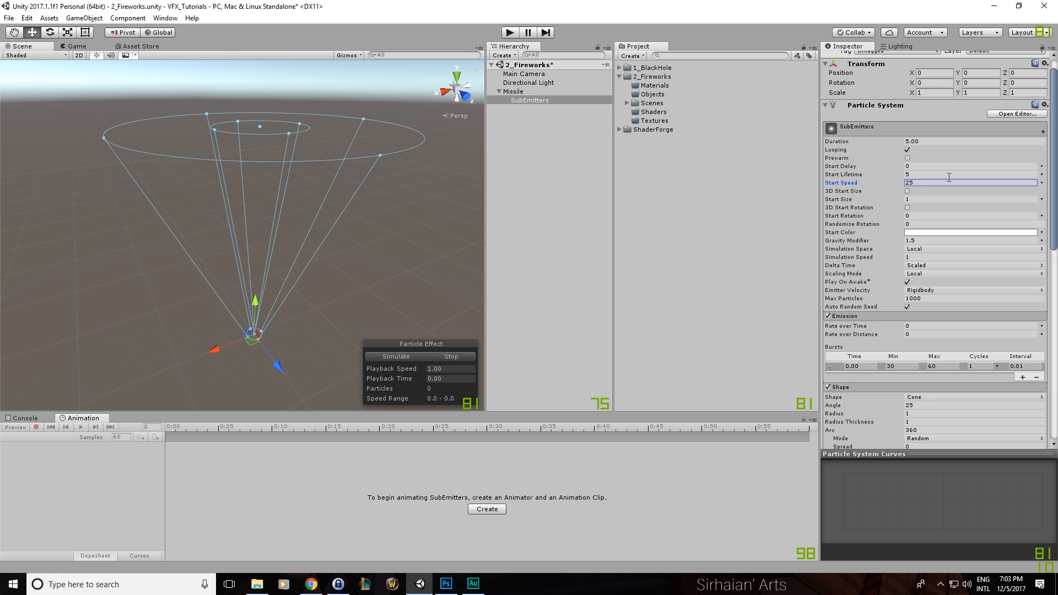
Step: Simulate SubEmitters twice to check the faster cone-shaped burst
scroll(855, 223, "down", 6)
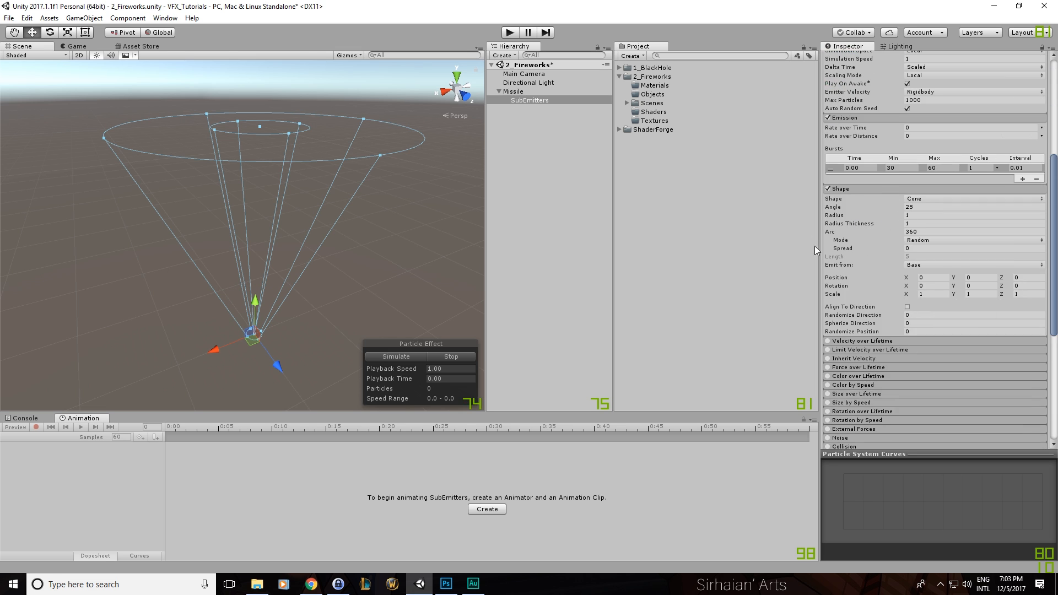
left_click(423, 356)
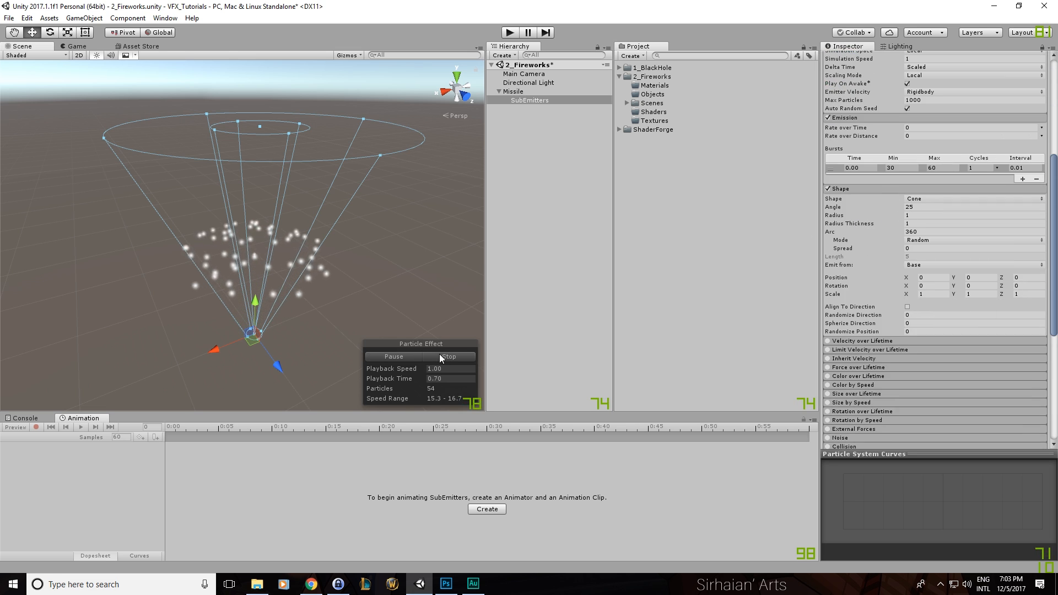
left_click(439, 356)
left_click(412, 357)
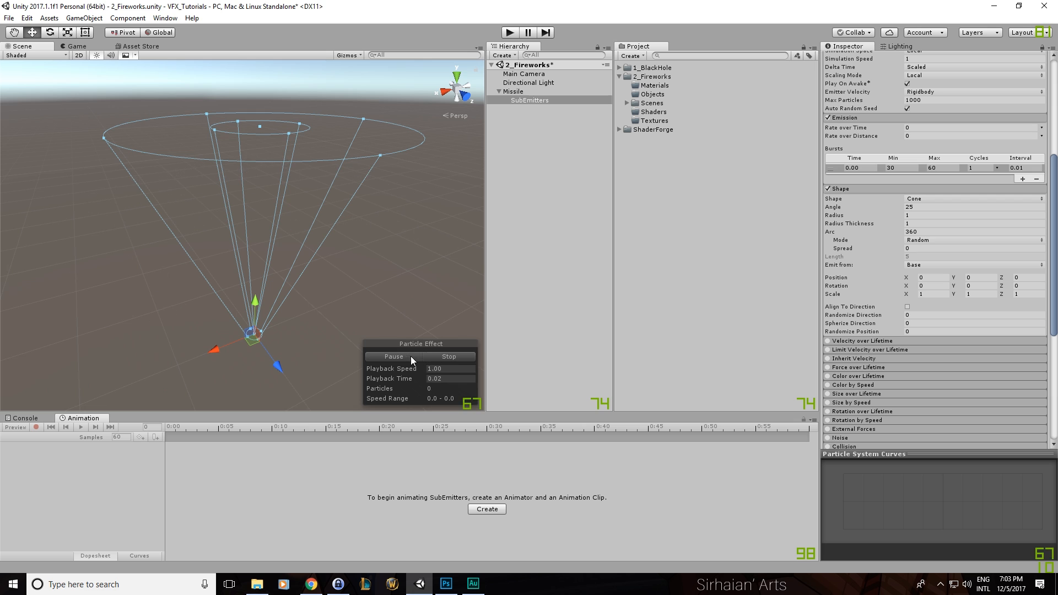
left_click(444, 358)
Step: Change the SubEmitters emission shape to Sphere and briefly simulate the burst
left_click(924, 198)
left_click(927, 209)
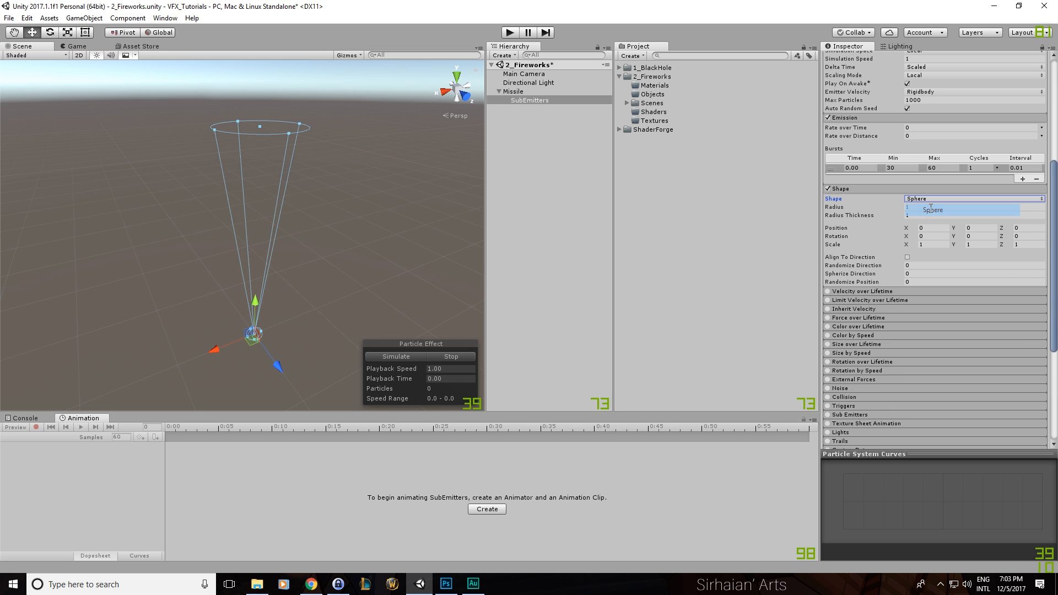
left_click(408, 360)
left_click(429, 358)
Step: Set the SubEmitters Start Speed to 10 and simulate the spherical burst
scroll(899, 218, "up", 5)
left_click(927, 183)
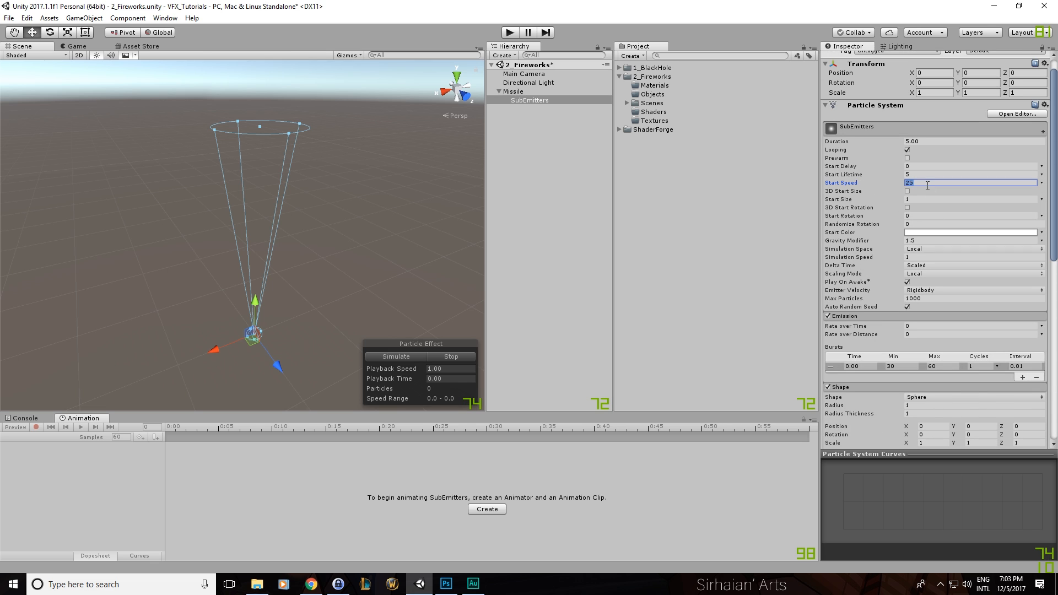
type("10")
left_click(412, 358)
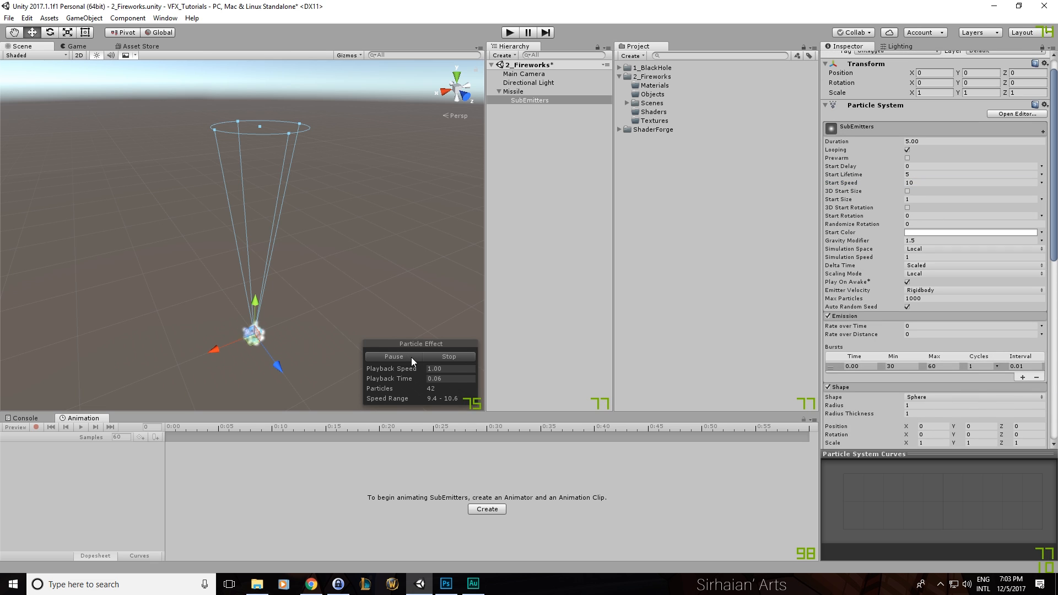
left_click(431, 357)
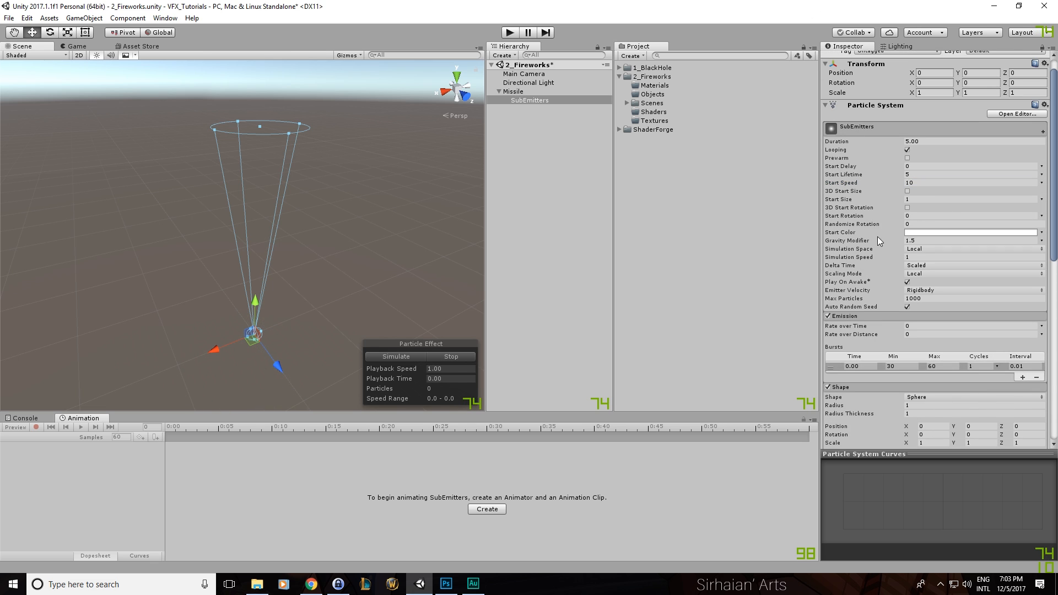
Step: Make the SubEmitters Start Lifetime random between 1 and 1.5 and simulate the burst
scroll(885, 267, "down", 3)
scroll(865, 280, "up", 5)
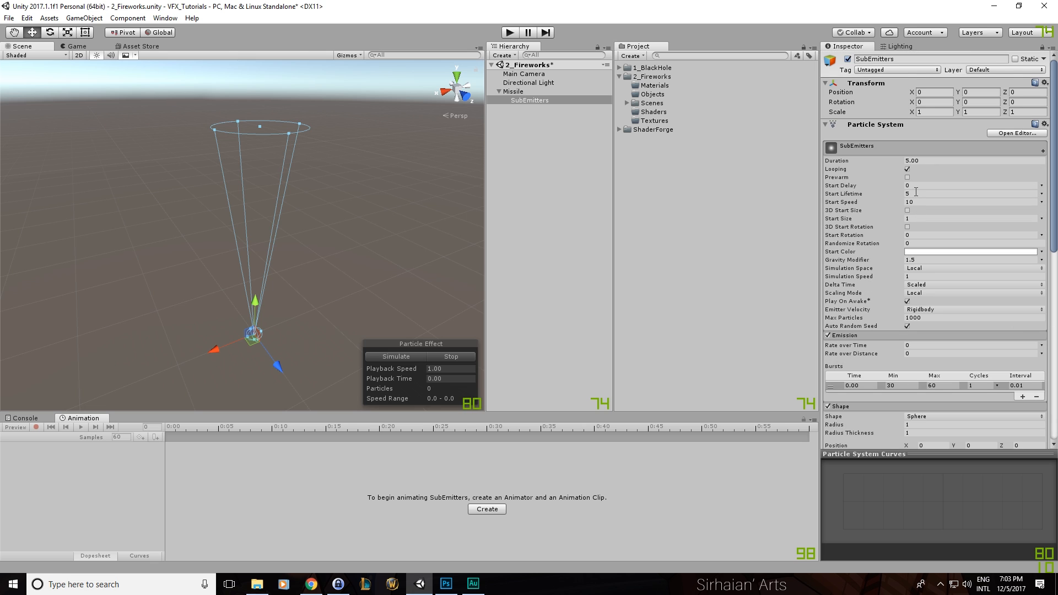
left_click(1042, 193)
left_click(970, 231)
left_click(946, 192)
type("1")
left_click(994, 195)
type("1.5")
key("Return")
left_click(398, 355)
left_click(439, 358)
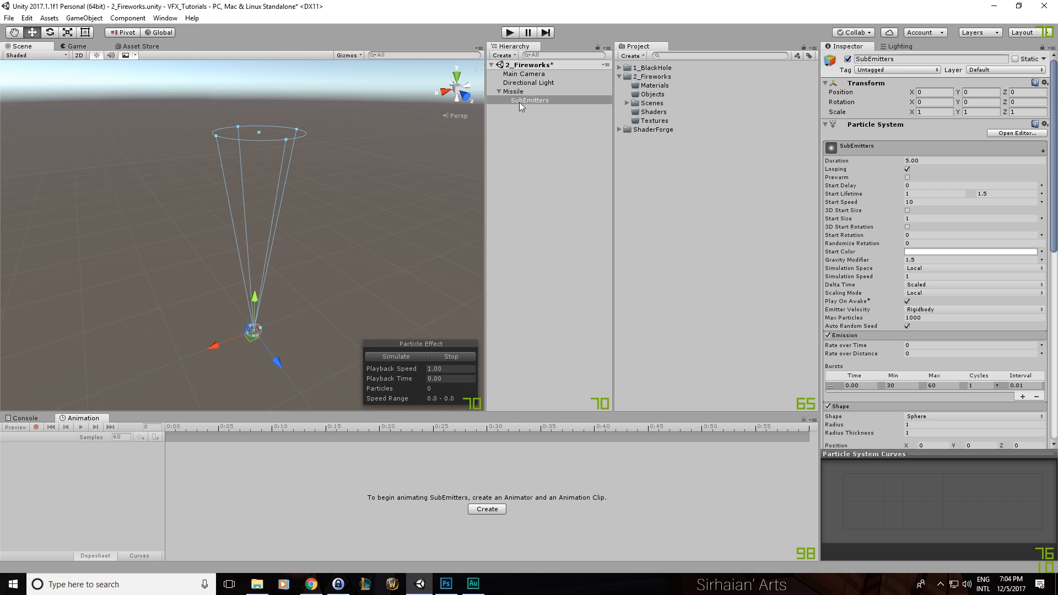
Step: Enable the Sub Emitters module on Missile and assign the SubEmitters particle system to it with Death as the trigger
left_click(398, 356)
left_click(541, 92)
scroll(868, 176, "down", 10)
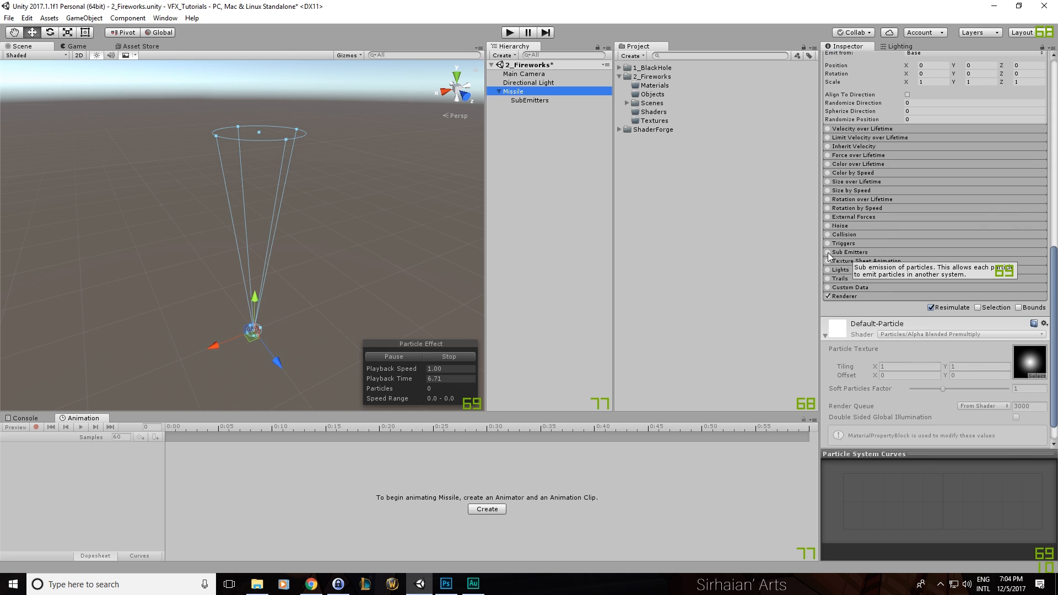
left_click(828, 252)
scroll(842, 253, "down", 3)
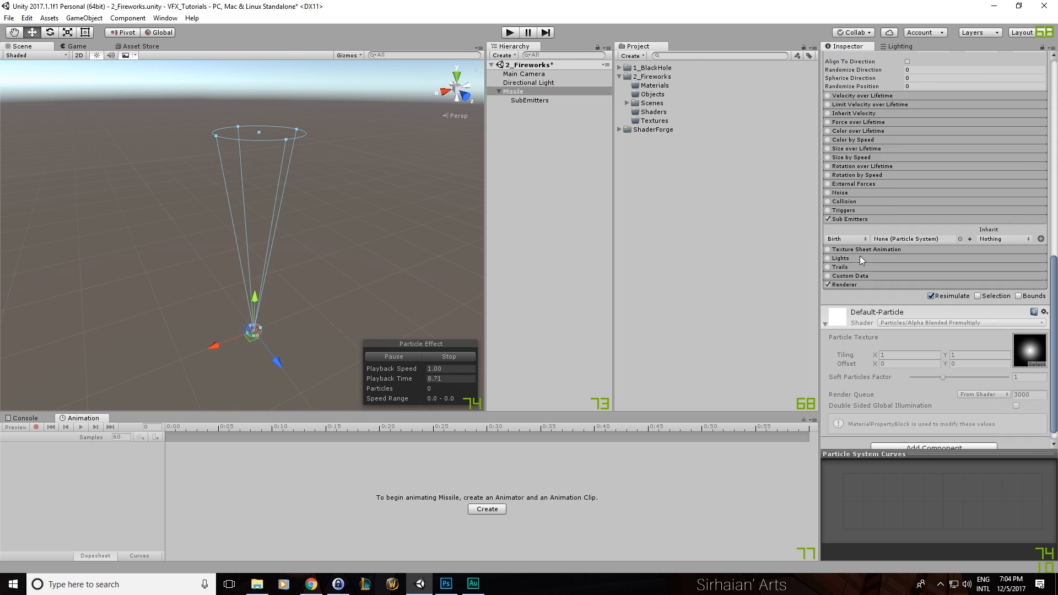
left_click_drag(537, 101, 896, 239)
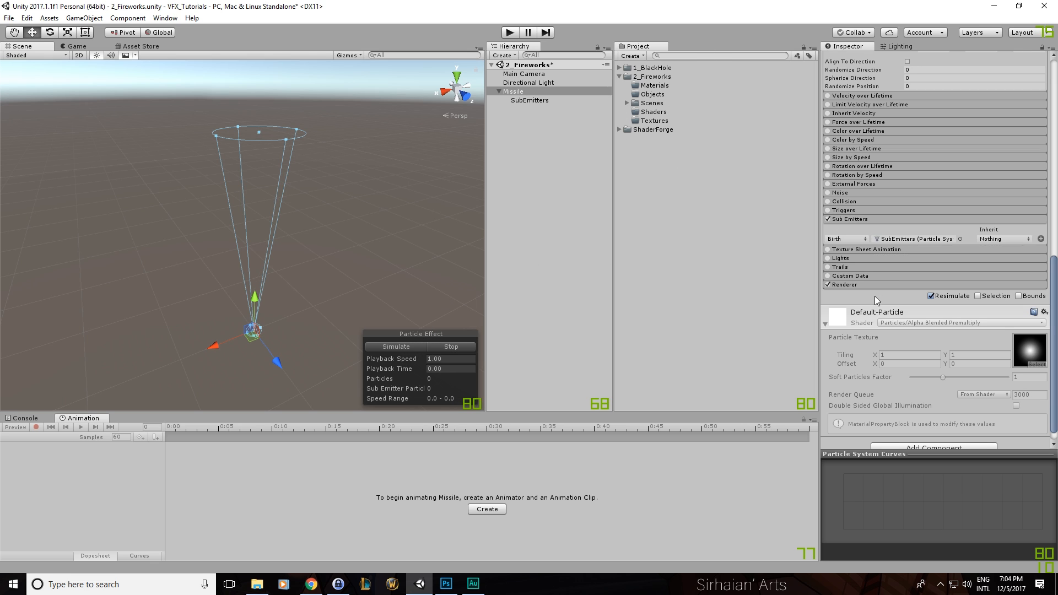
left_click(846, 238)
left_click(852, 272)
Step: Simulate the Missile several times to check the burst that follows its launch
left_click(402, 346)
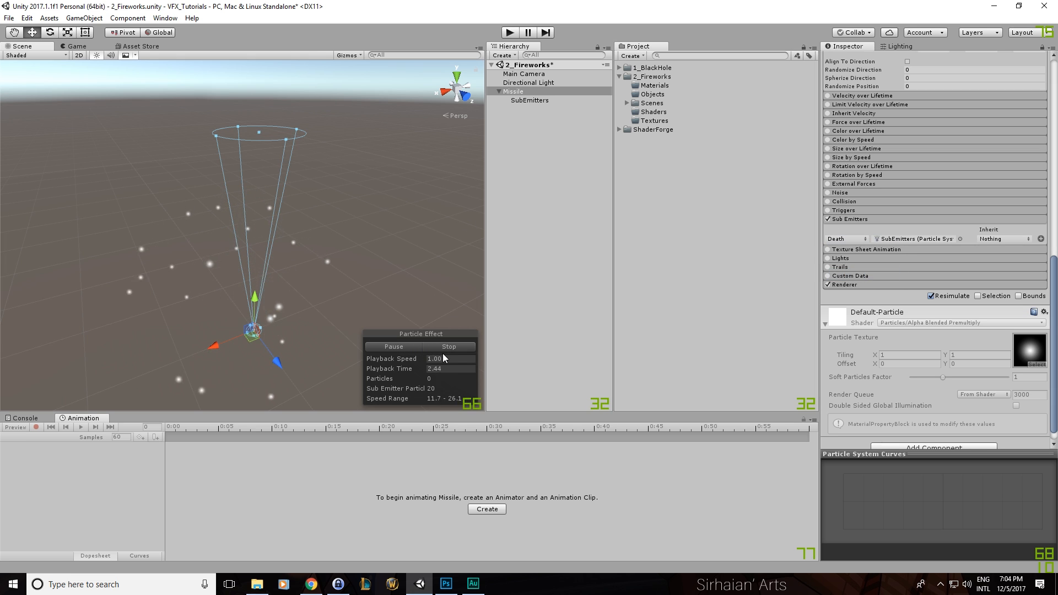
left_click(440, 346)
left_click(419, 345)
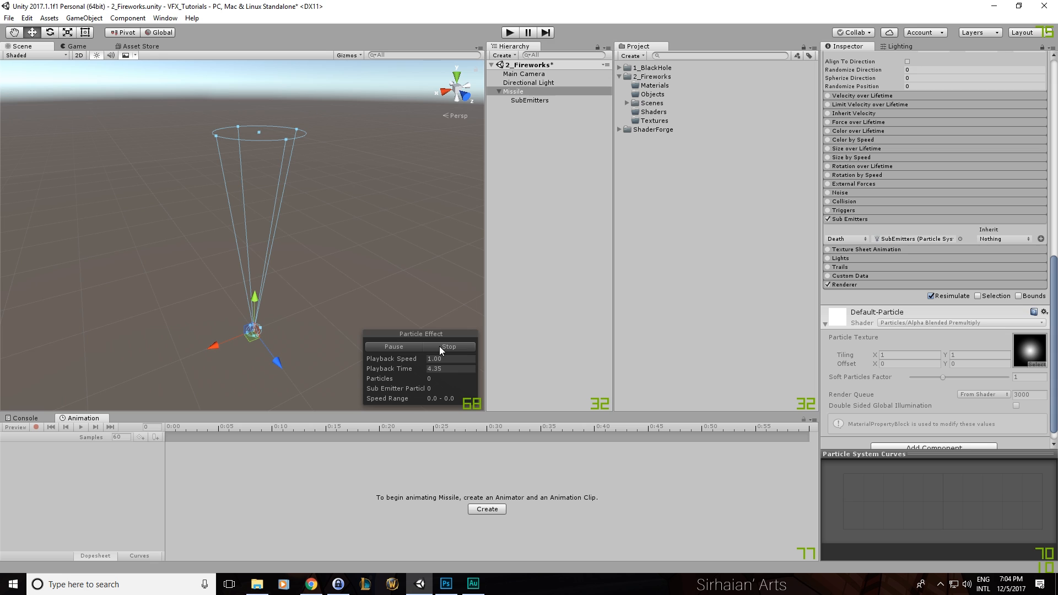
left_click(439, 346)
left_click(402, 349)
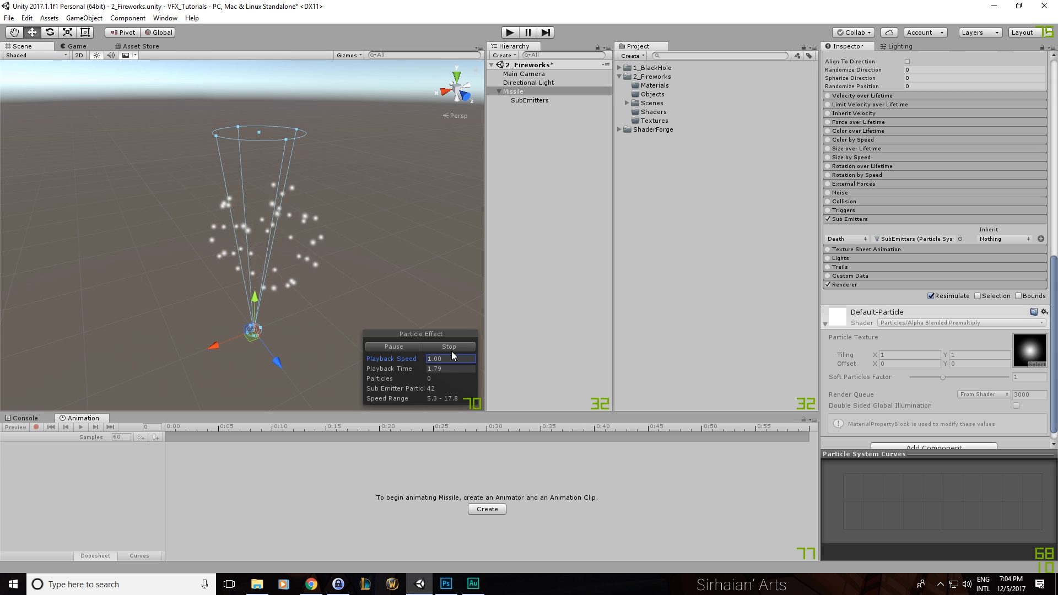
left_click(446, 349)
left_click(416, 347)
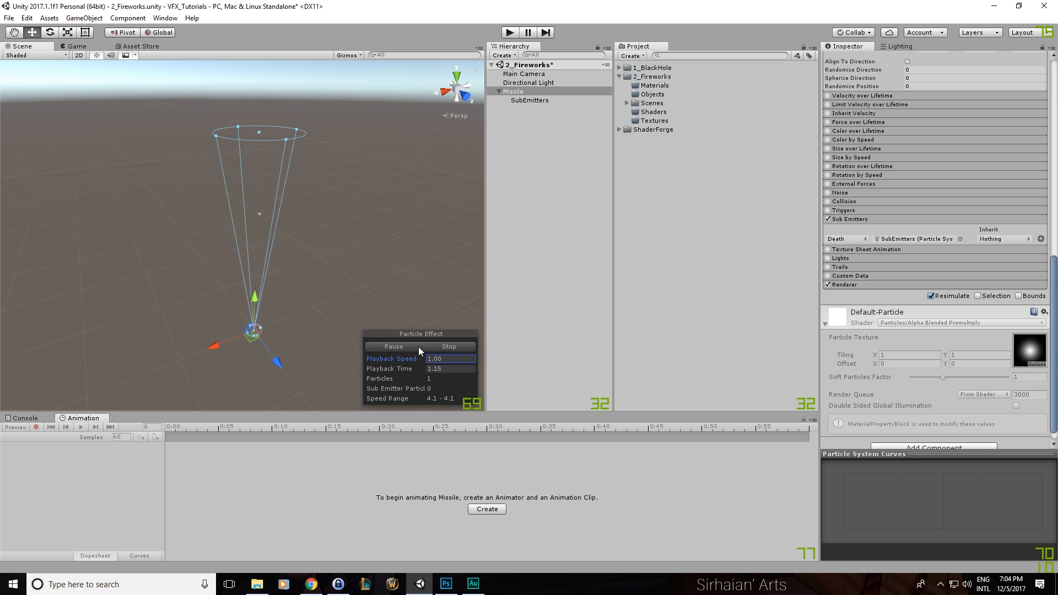
left_click(442, 344)
left_click(418, 345)
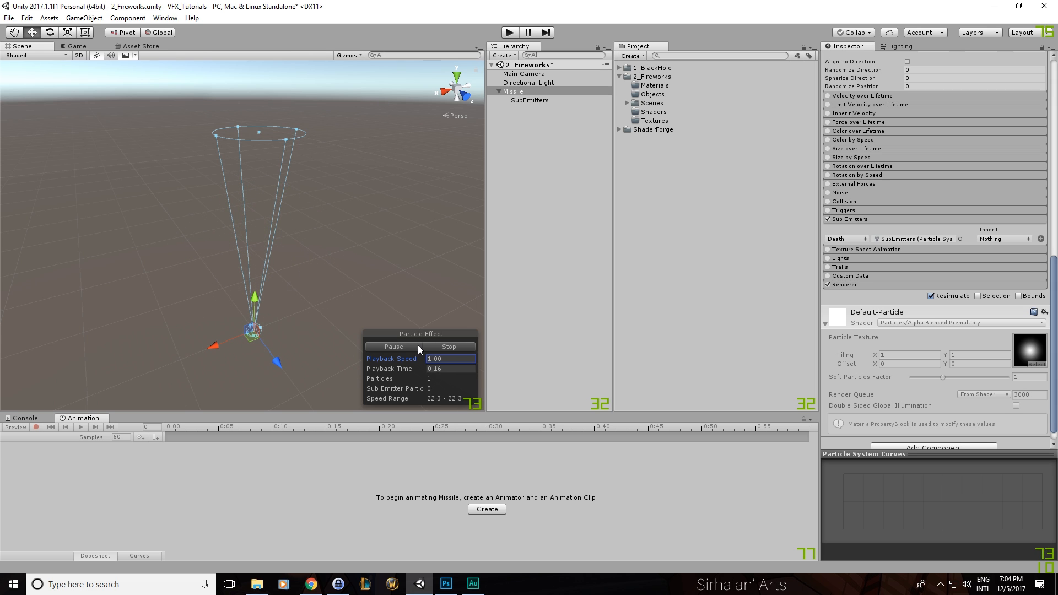
left_click(448, 346)
Step: Set the Missile's Start Color to a bright blue and simulate the effect
left_click(579, 91)
left_click(943, 253)
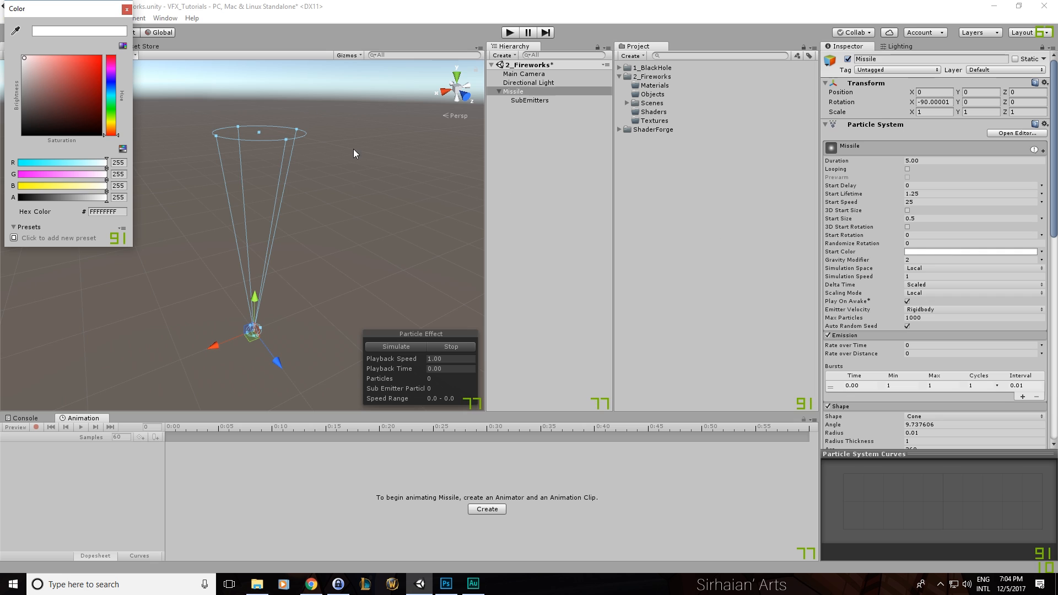
left_click(111, 91)
left_click(85, 58)
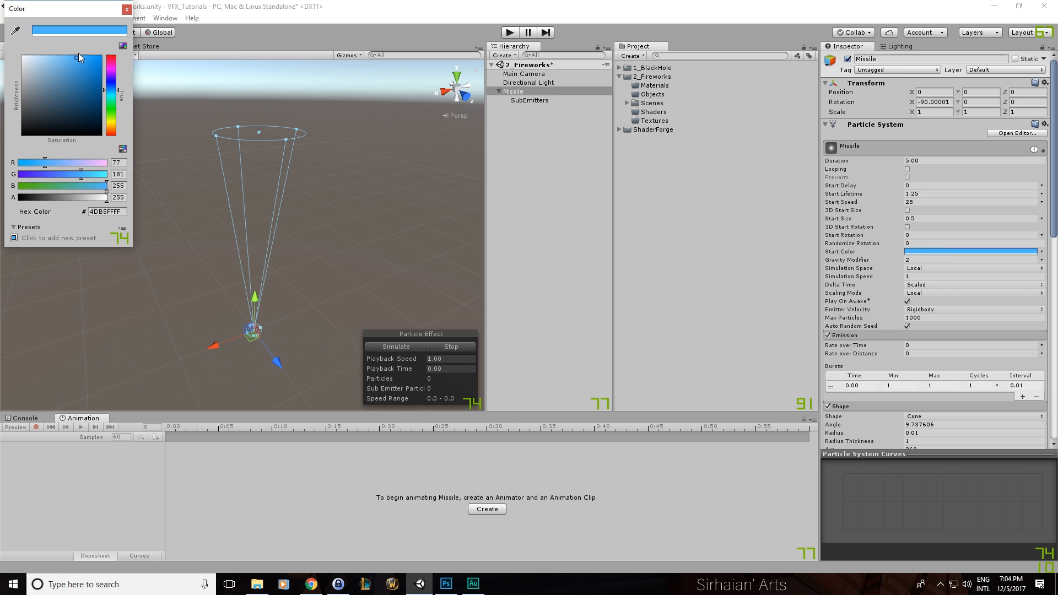
left_click(126, 10)
left_click(446, 346)
left_click(421, 346)
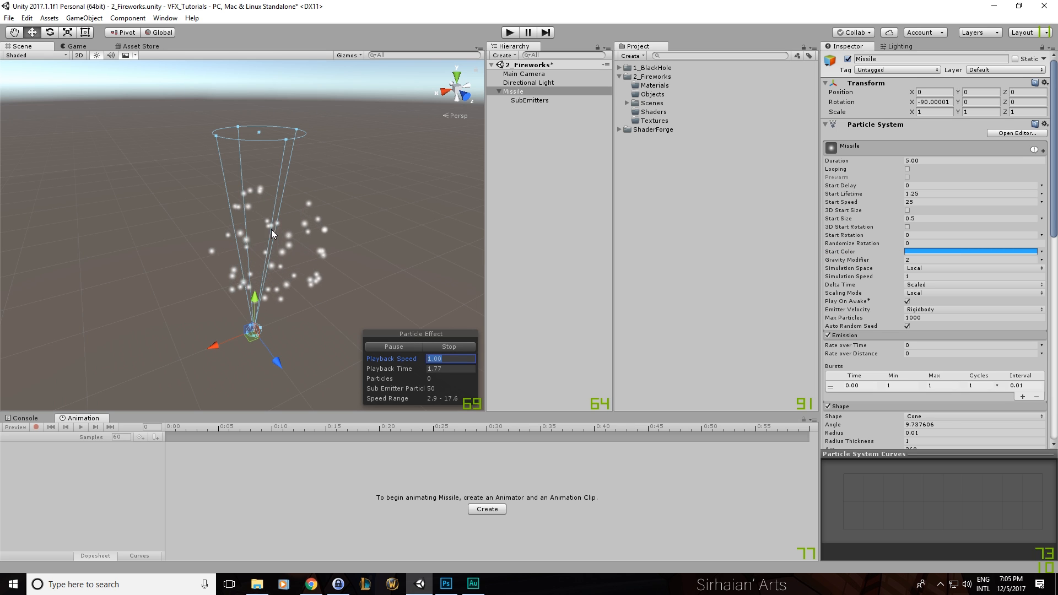
left_click(444, 346)
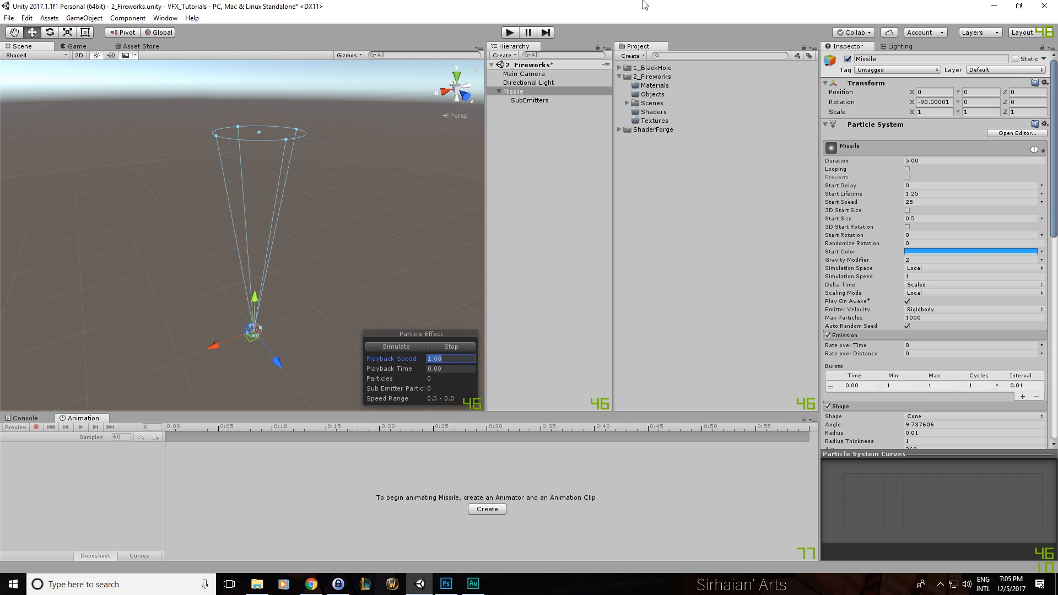
Step: Set the Missile's sub-emitter entry to inherit Color
left_click(556, 100)
scroll(878, 168, "down", 10)
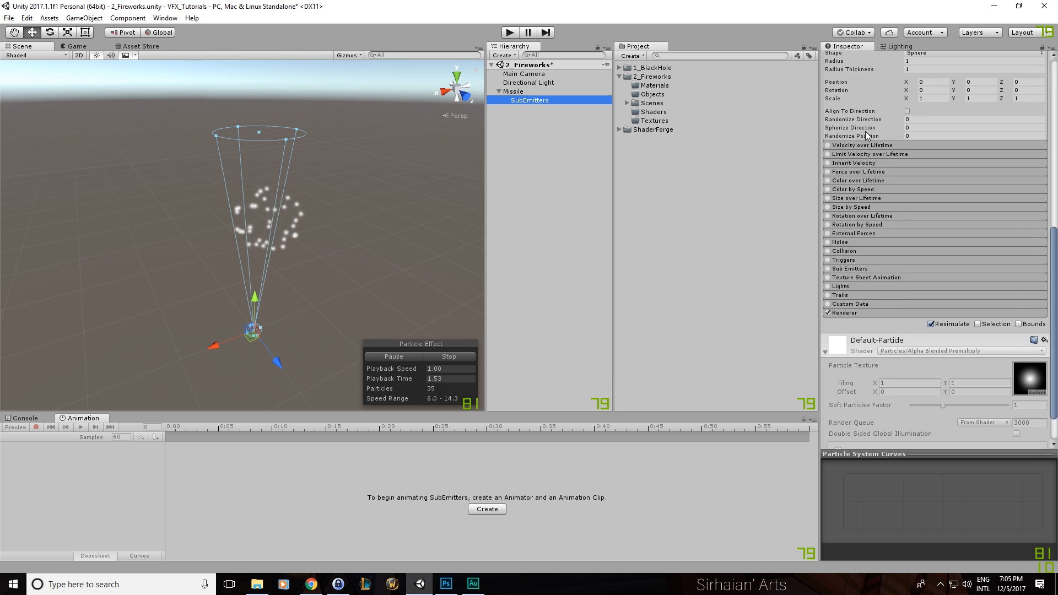
left_click(557, 92)
scroll(843, 215, "down", 3)
left_click(1002, 225)
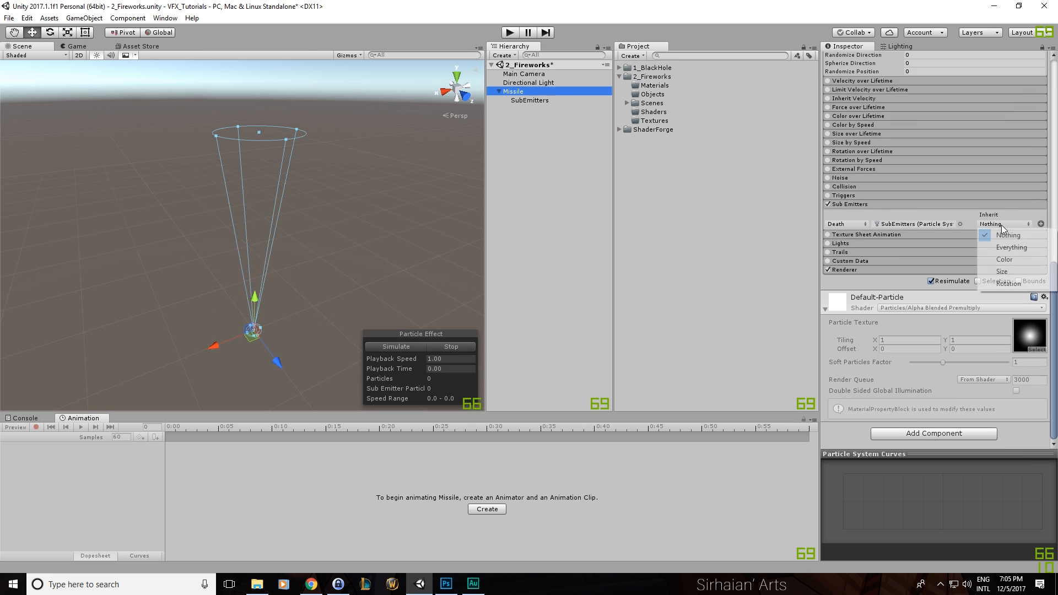
left_click(1006, 259)
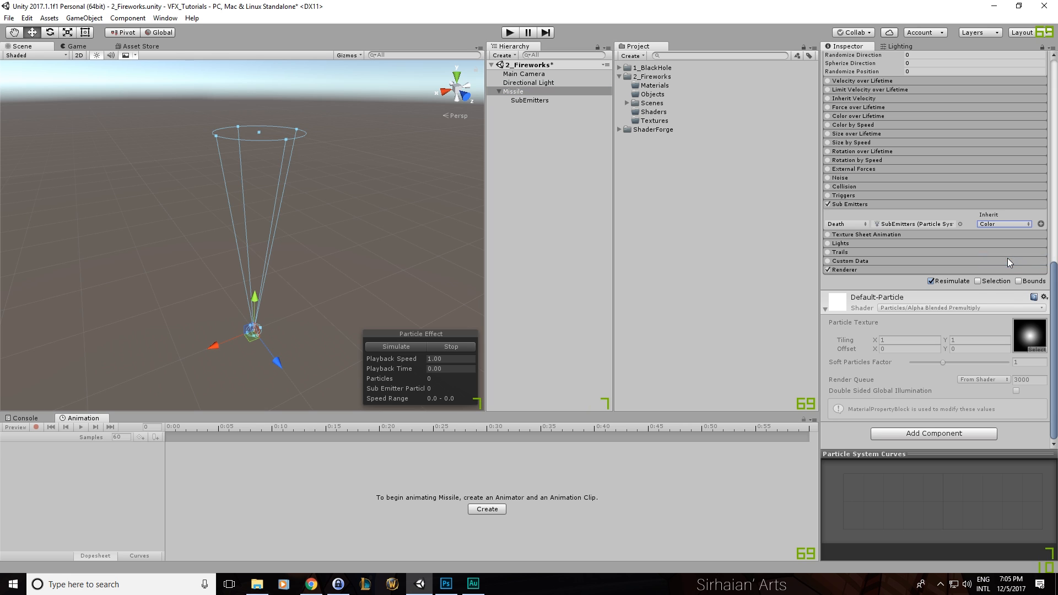
Step: Simulate the Missile to check the burst's inherited color and look over the Missile's particle settings
left_click(413, 349)
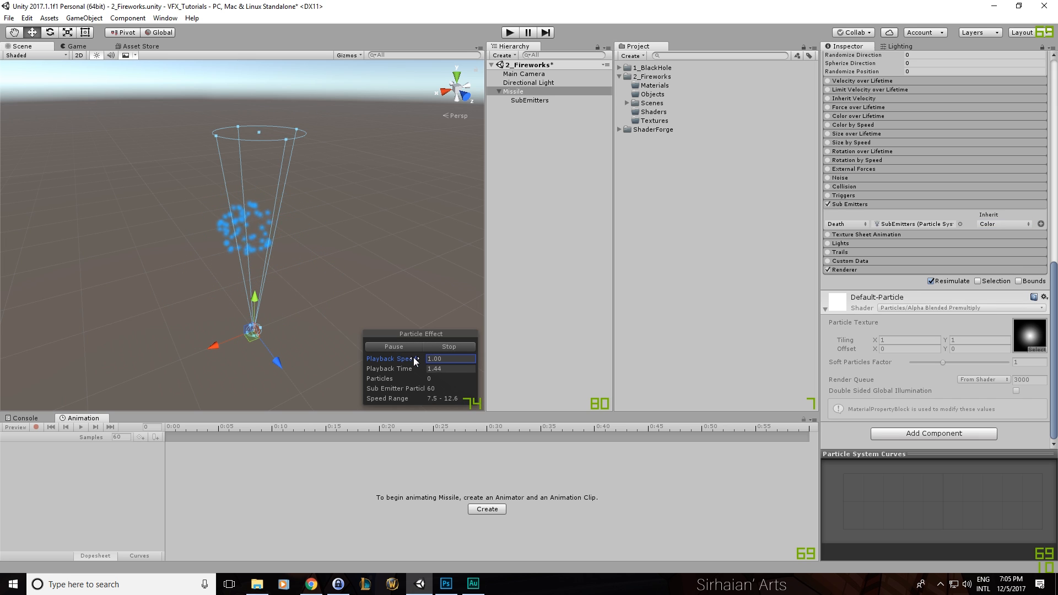
left_click(450, 347)
scroll(898, 230, "up", 7)
scroll(899, 230, "up", 8)
scroll(848, 140, "down", 20)
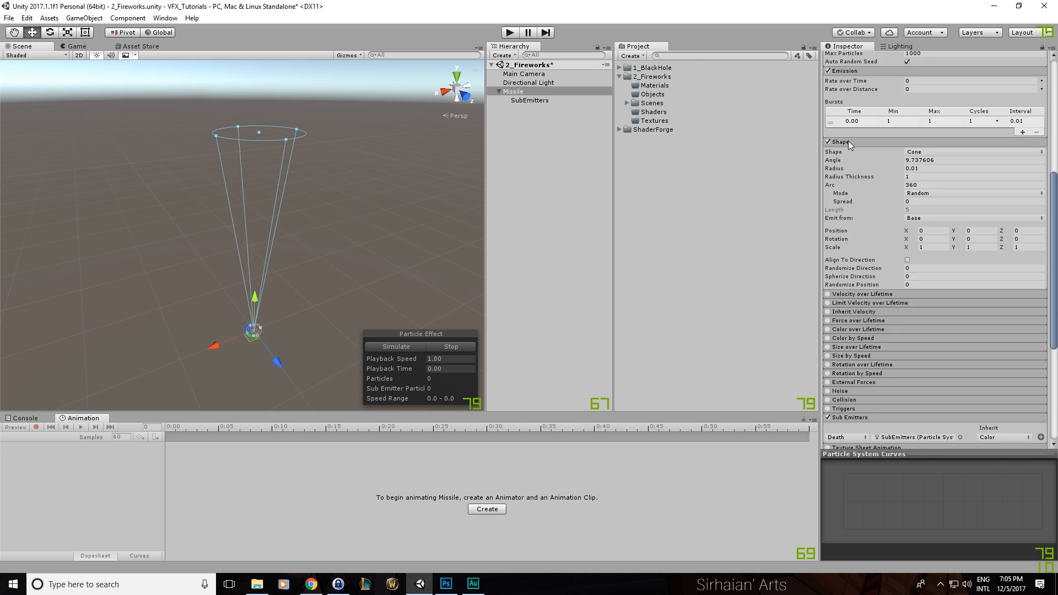
scroll(864, 128, "up", 5)
right_click(663, 86)
mouse_move(689, 90)
left_click(817, 95)
type("Glow")
key("Return")
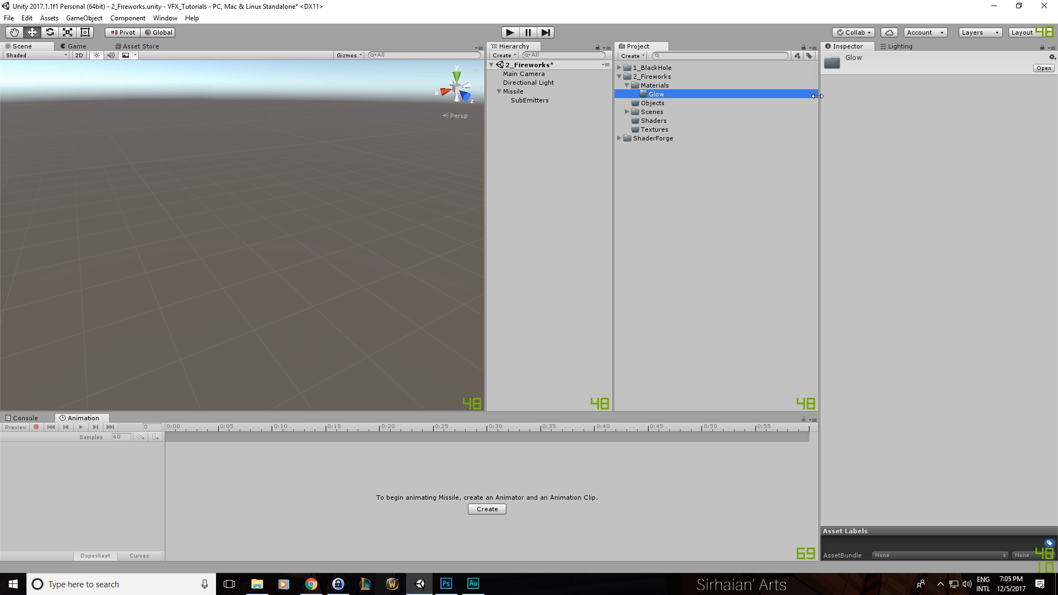
key("Delete")
key("Return")
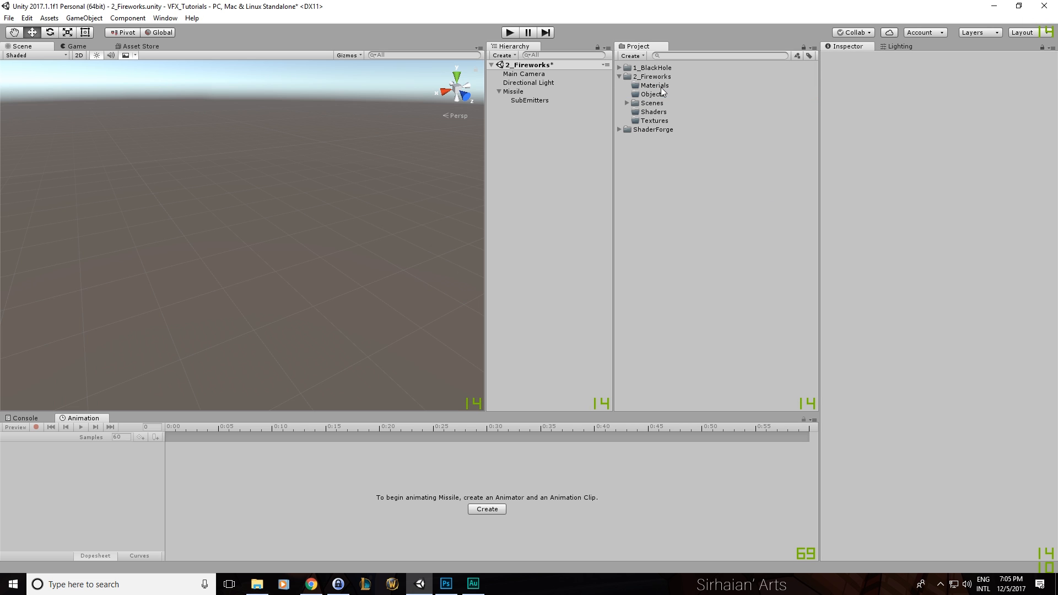
Step: Create a new material named Glow in the Materials folder of 2_Fireworks
right_click(660, 86)
mouse_move(694, 89)
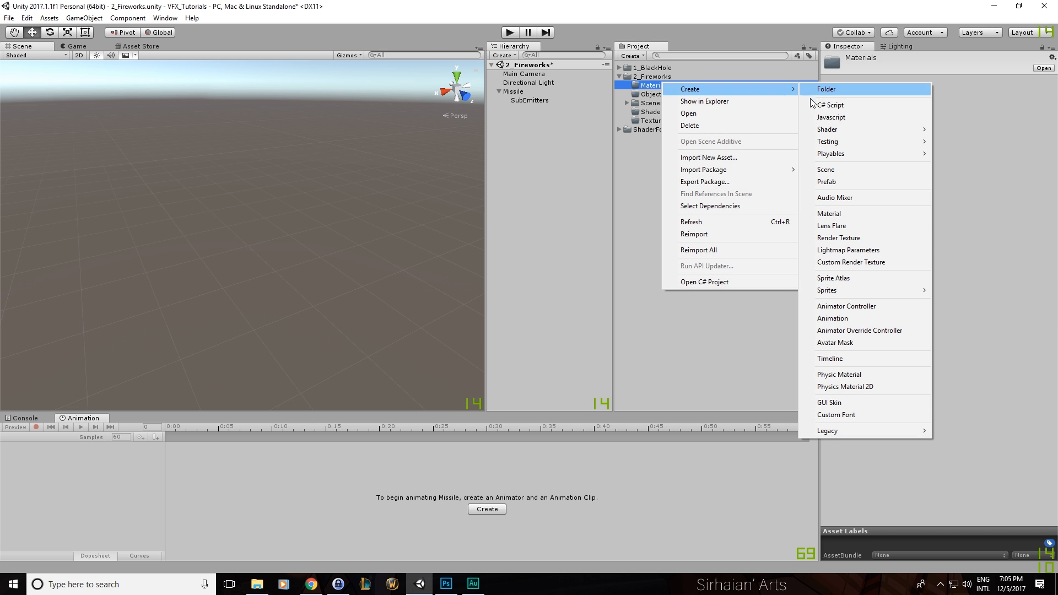
left_click(839, 213)
type("Glow")
key("Return")
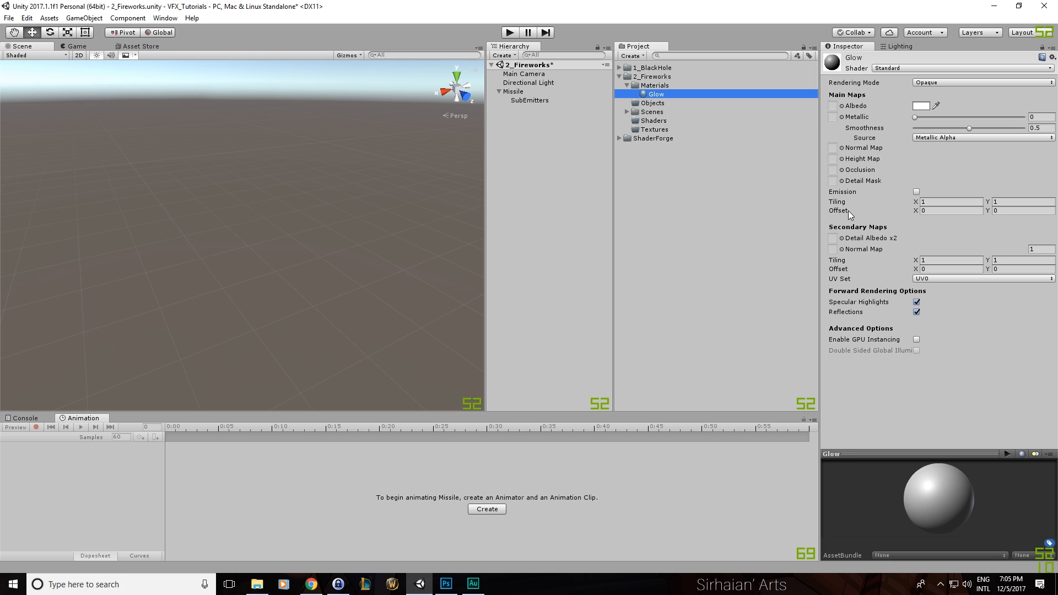
Step: Set the Glow material's shader to Particles/Additive and its Tint Color to fully opaque white
left_click(889, 69)
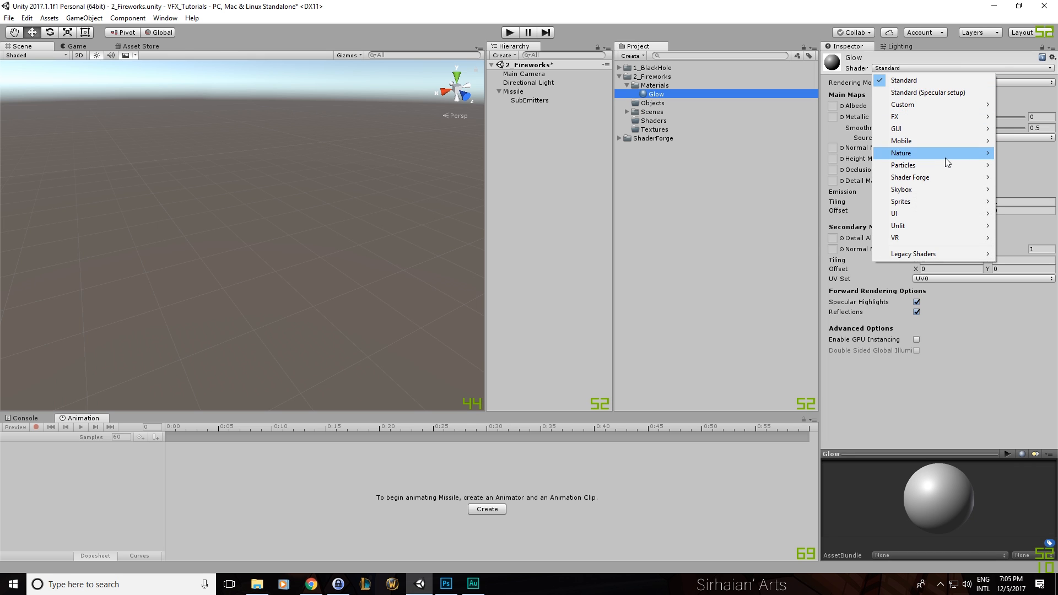
mouse_move(949, 165)
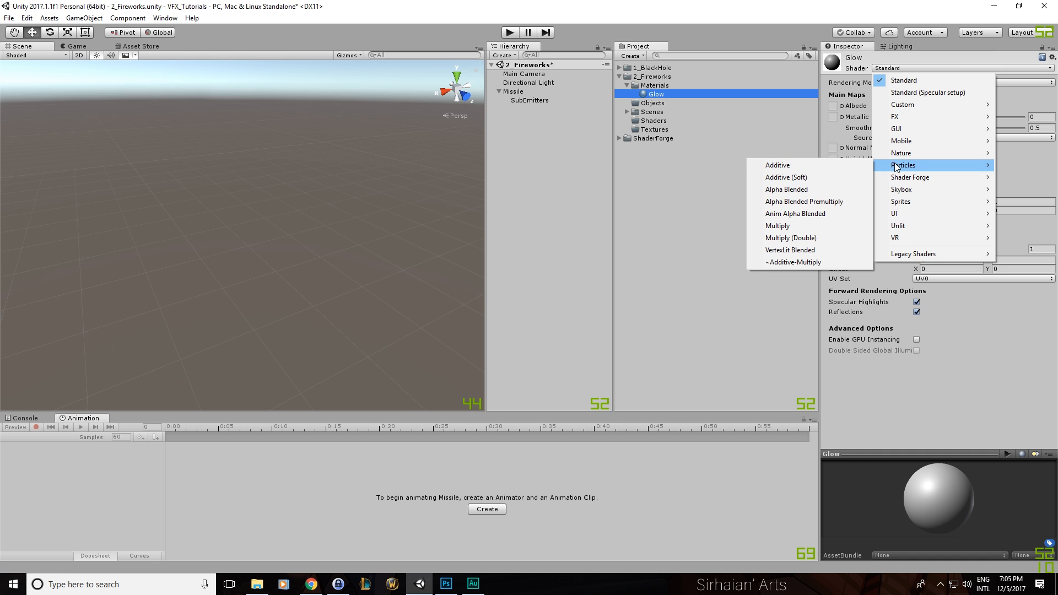
left_click(843, 165)
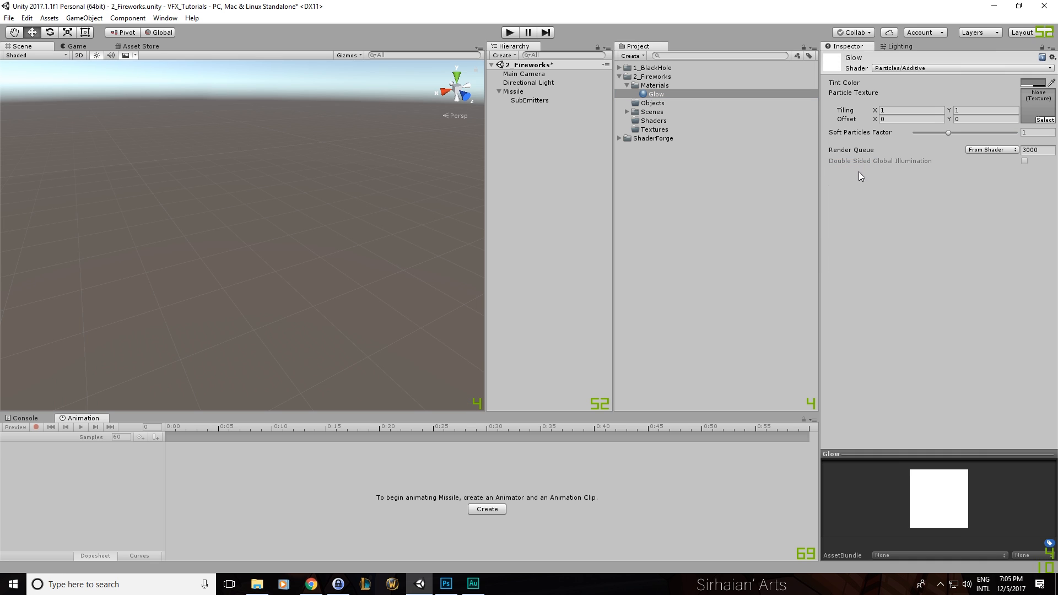
left_click(1041, 83)
left_click_drag(76, 204, 111, 43)
left_click(127, 10)
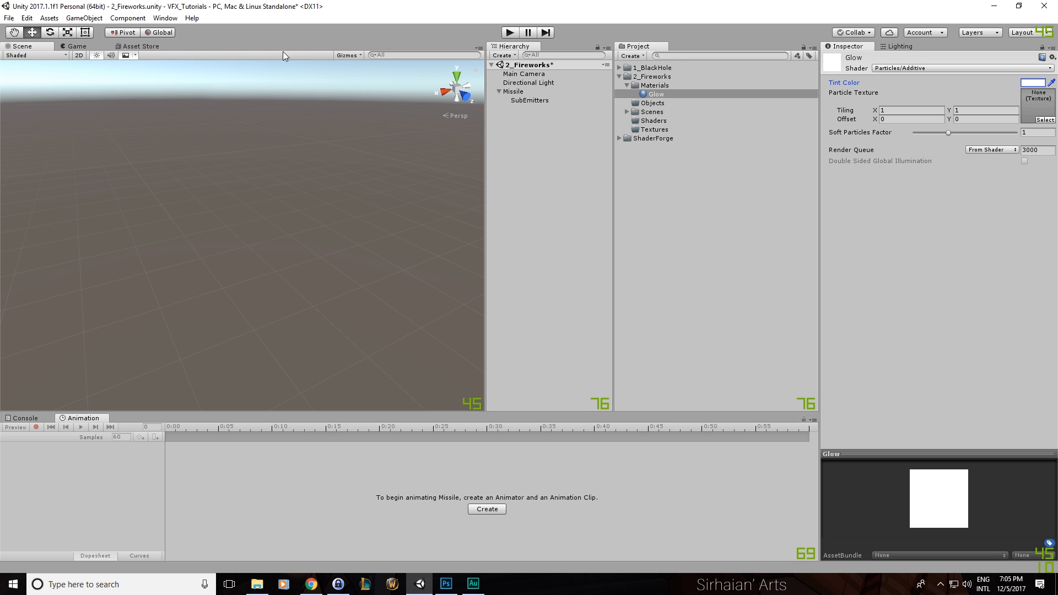
Step: Assign the Default-Particle texture as the Glow material's Particle Texture
left_click(1045, 120)
scroll(545, 243, "down", 10)
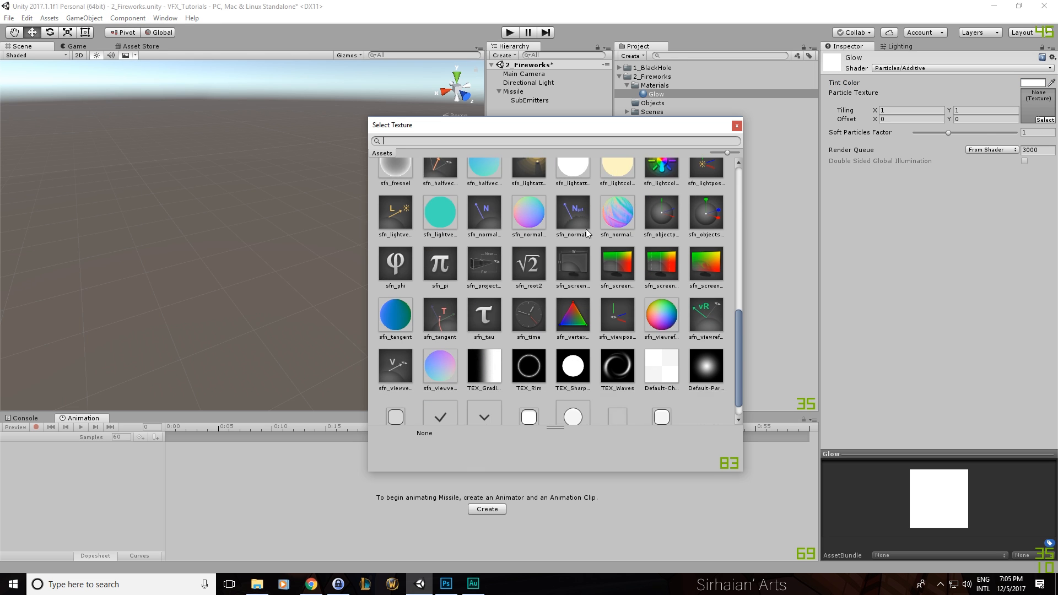
double_click(705, 345)
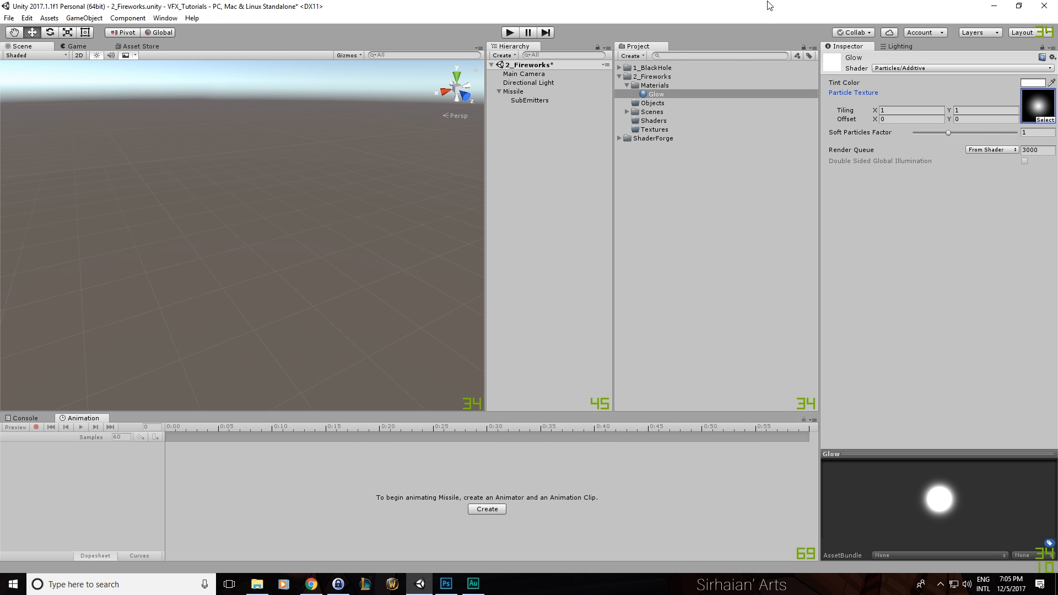
Step: Assign the Glow material to the Renderer of both the Missile and SubEmitters particle systems
left_click(544, 100, "shift")
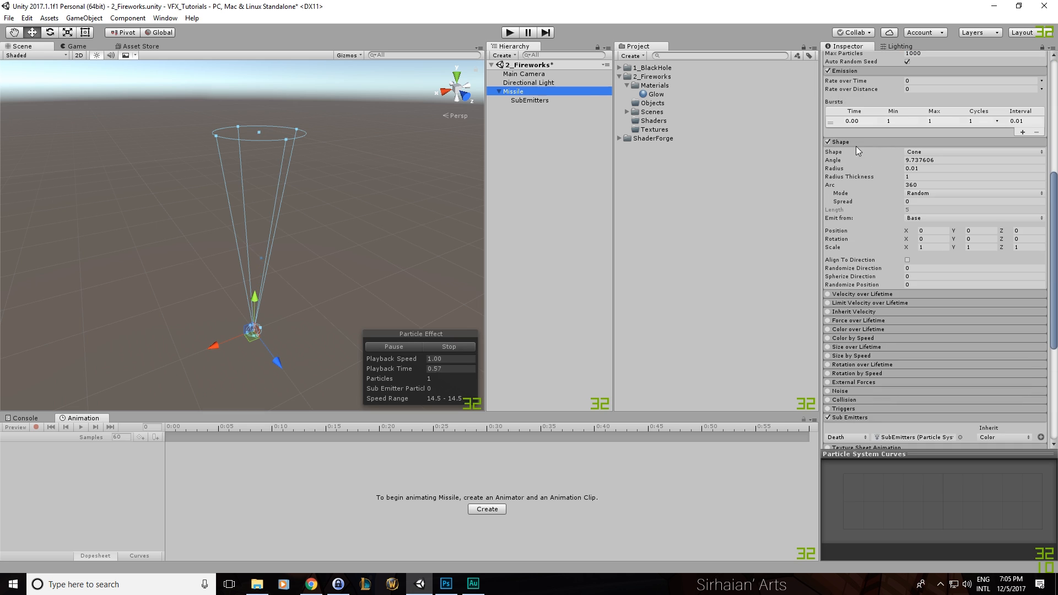
scroll(891, 252, "down", 3)
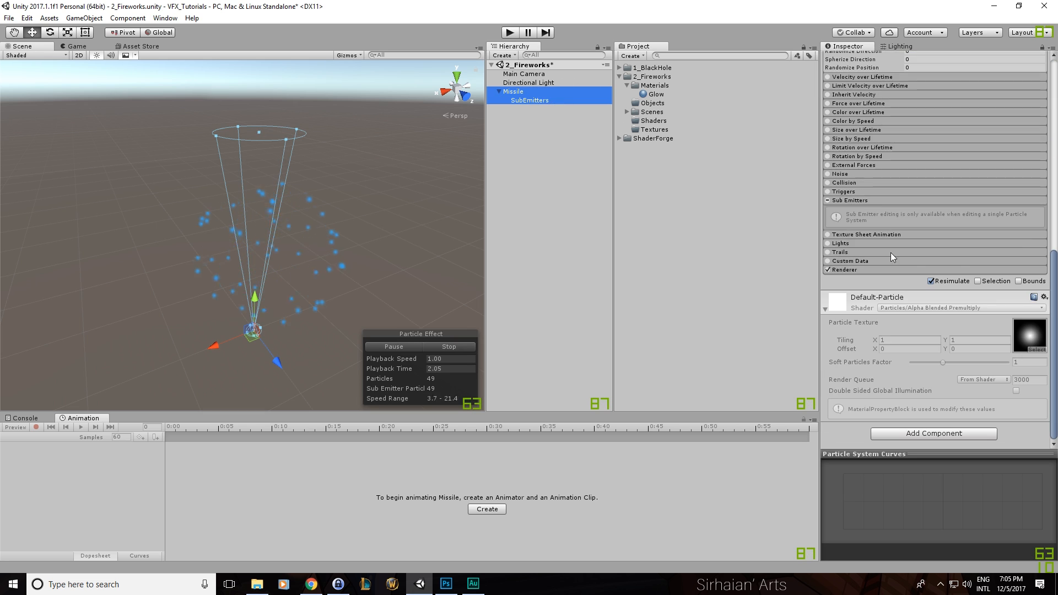
left_click(852, 268)
scroll(859, 255, "down", 2)
left_click_drag(654, 94, 951, 169)
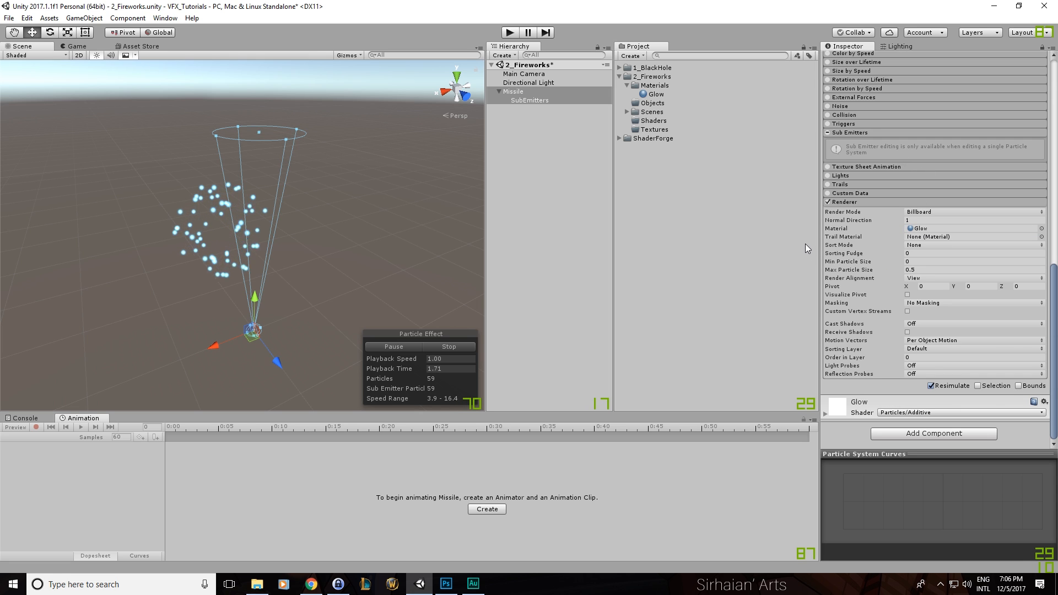
Step: Lower the alpha of the Missile's blue Start Color to about half, then simulate the effect and stop it
left_click(531, 100)
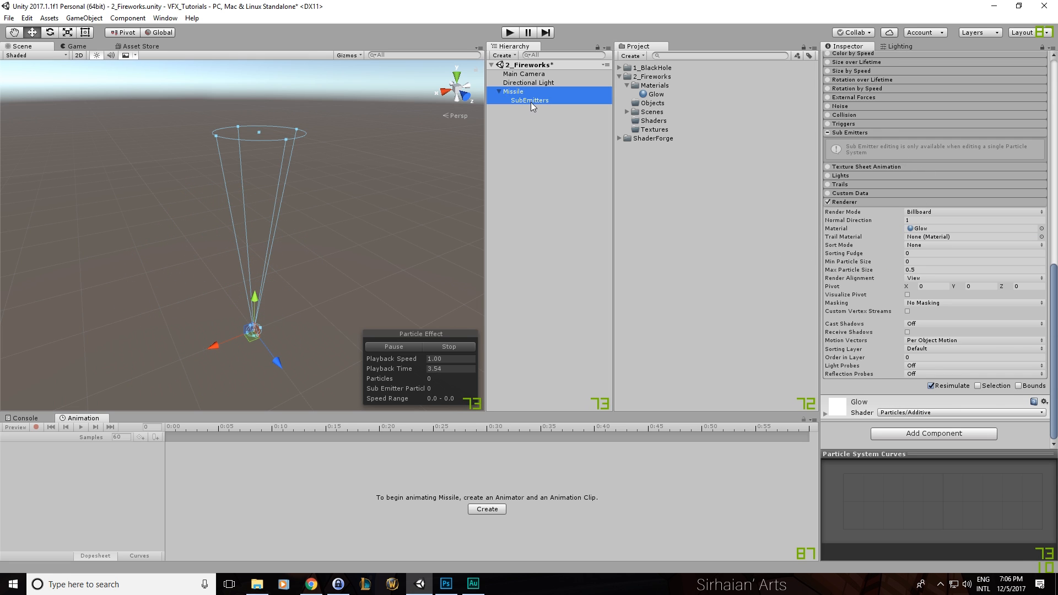
left_click(564, 92)
scroll(994, 243, "up", 5)
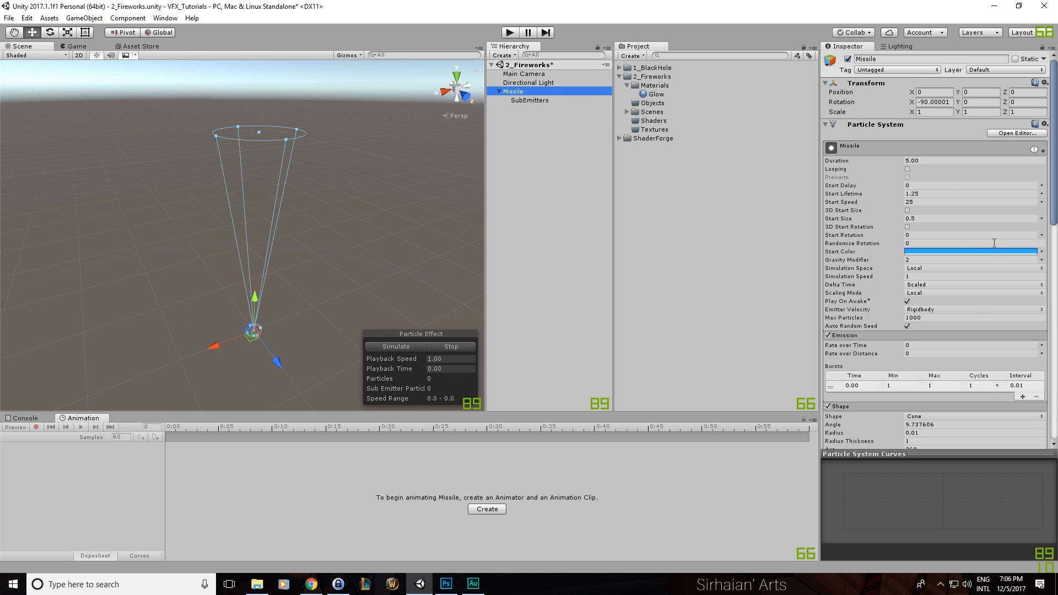
left_click(994, 252)
left_click_drag(86, 200, 63, 202)
left_click(126, 10)
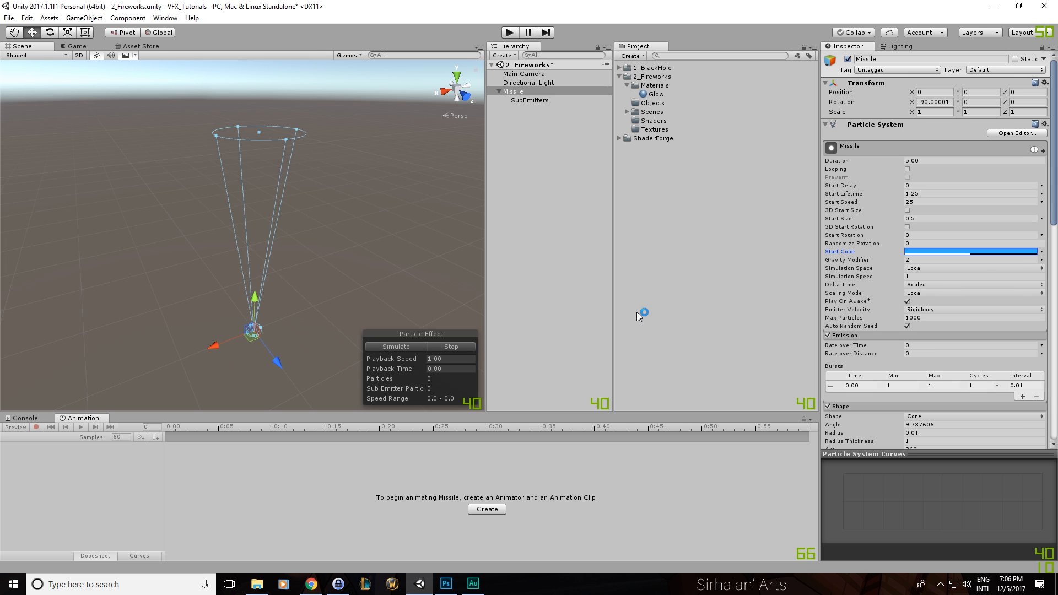
left_click(419, 347)
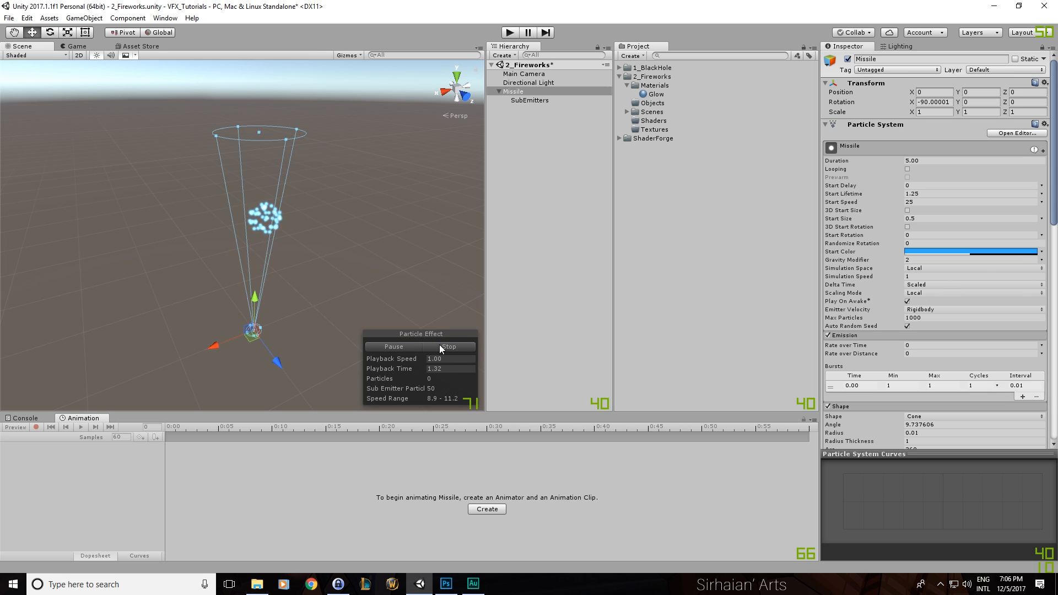
left_click(440, 347)
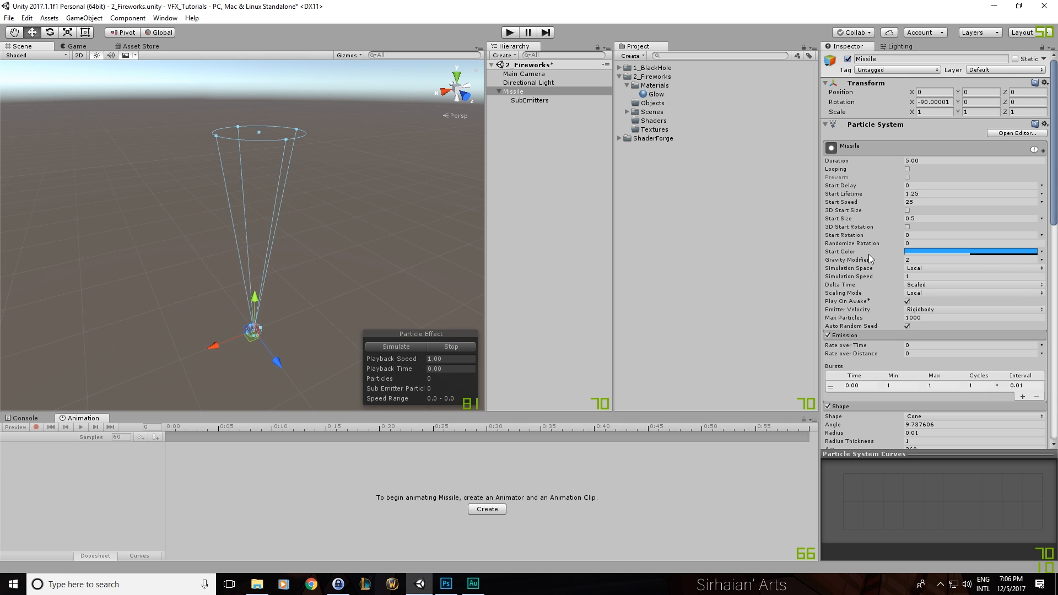
Step: Save the scene and replay the fireworks simulation with SubEmitters selected, stopping it at the end
left_click(541, 101)
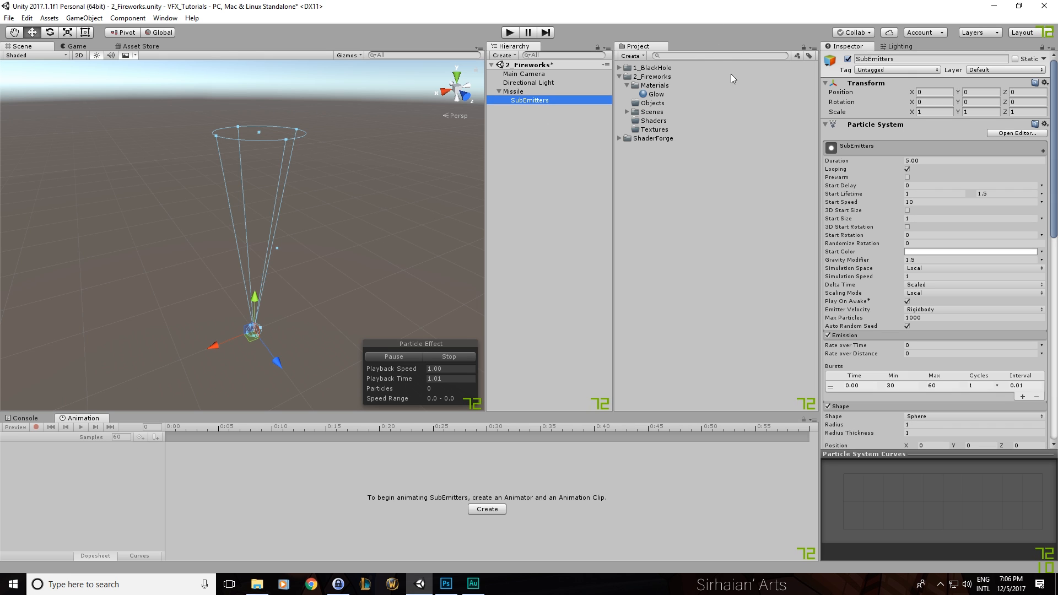
key("ctrl+s")
left_click(432, 352)
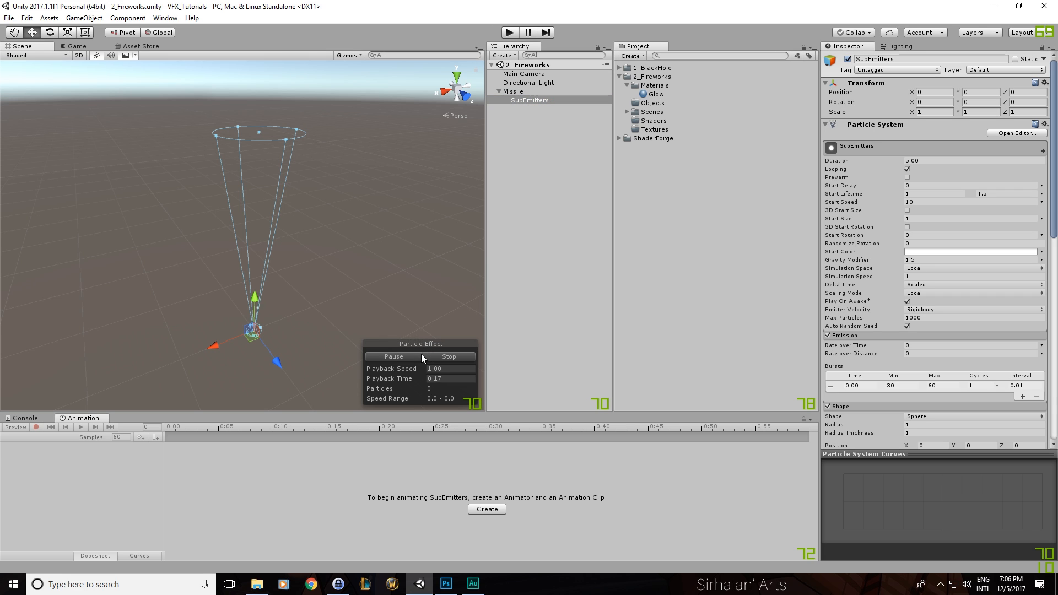
left_click(420, 356)
left_click(434, 358)
Step: Enable the Trails module on SubEmitters and simulate the effect, pausing it during the burst
scroll(882, 154, "down", 10)
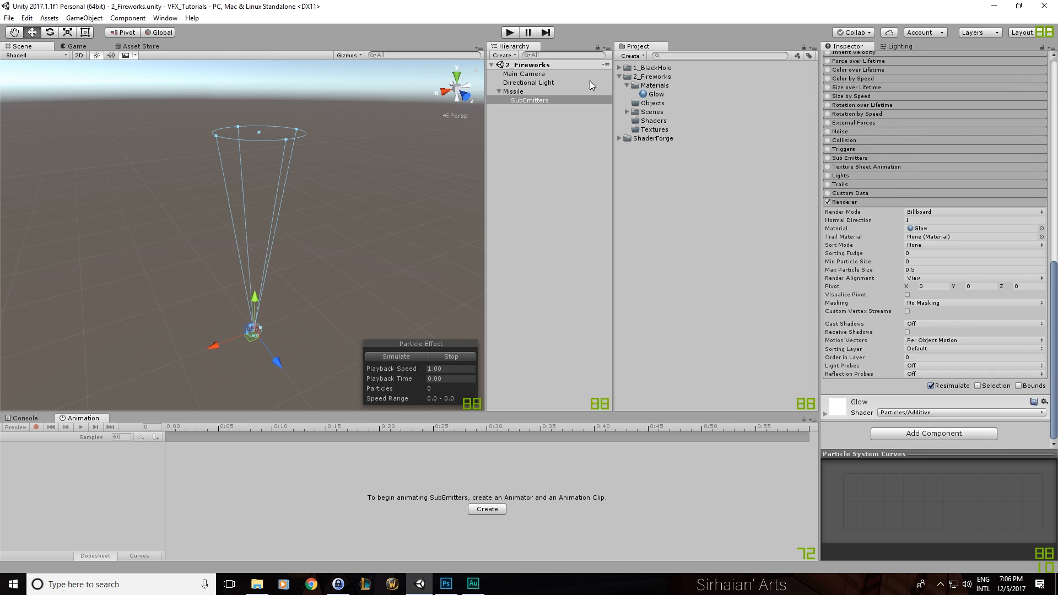
left_click(829, 185)
left_click(849, 185)
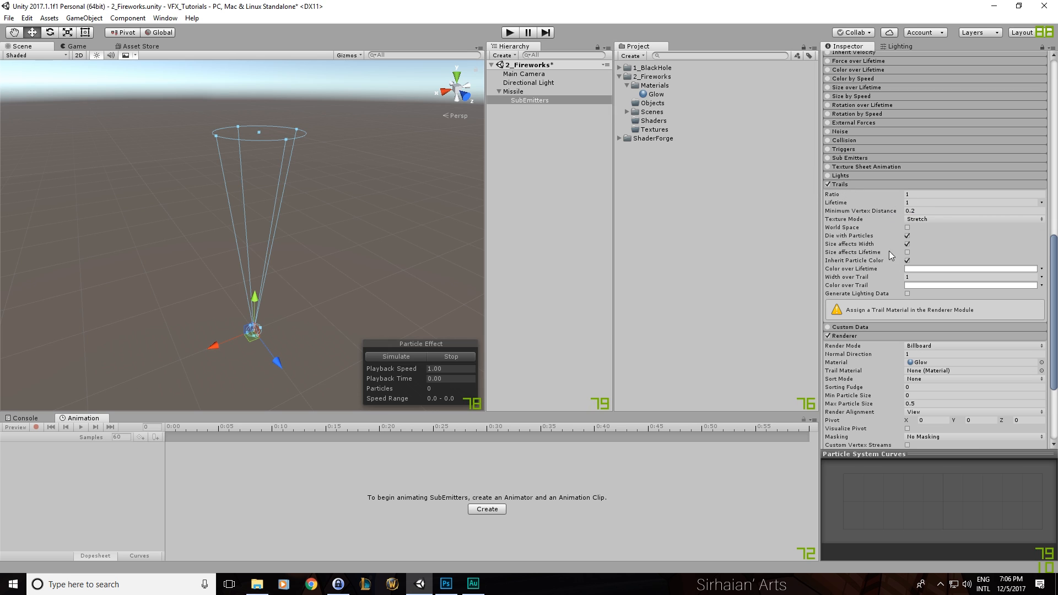
left_click(415, 356)
left_click(404, 356)
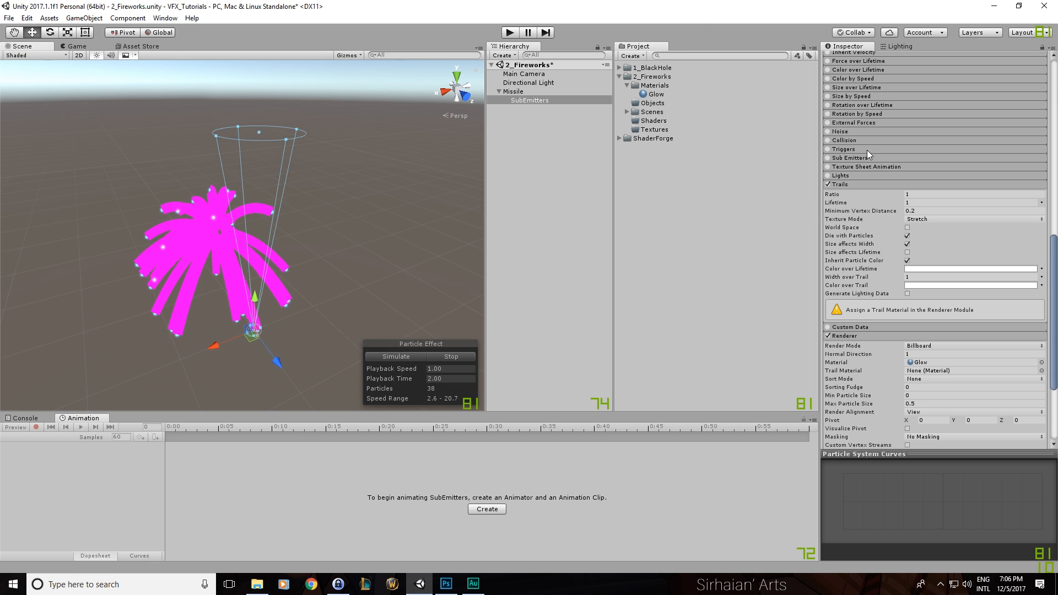
Step: Duplicate the Glow material and rename the copy Trail for use as the trail material
scroll(894, 278, "down", 2)
scroll(894, 279, "down", 5)
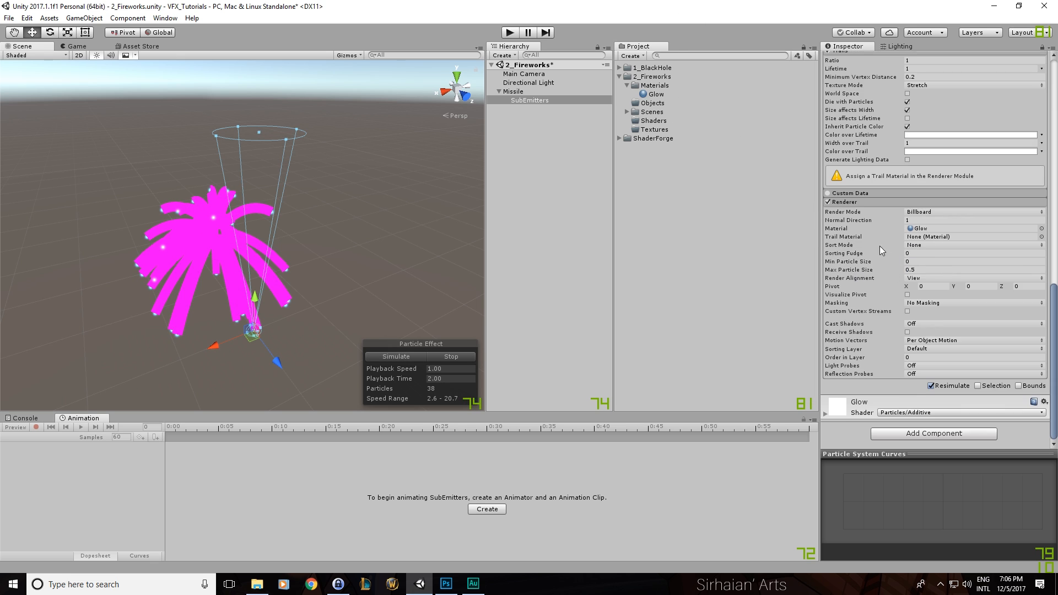
left_click(650, 94)
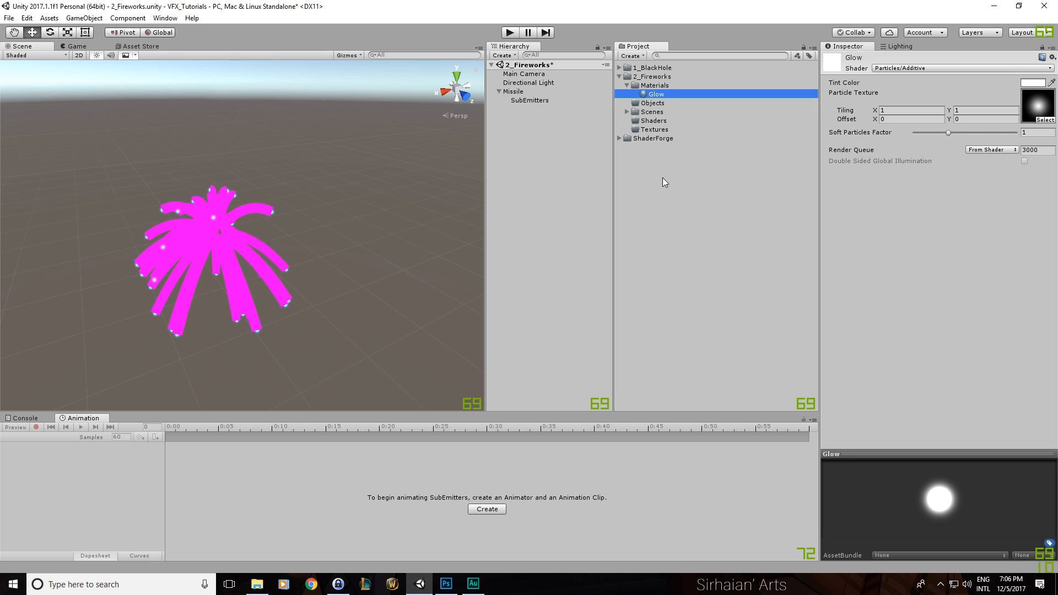
key("ctrl+d")
key("F2")
type("Trail")
key("Return")
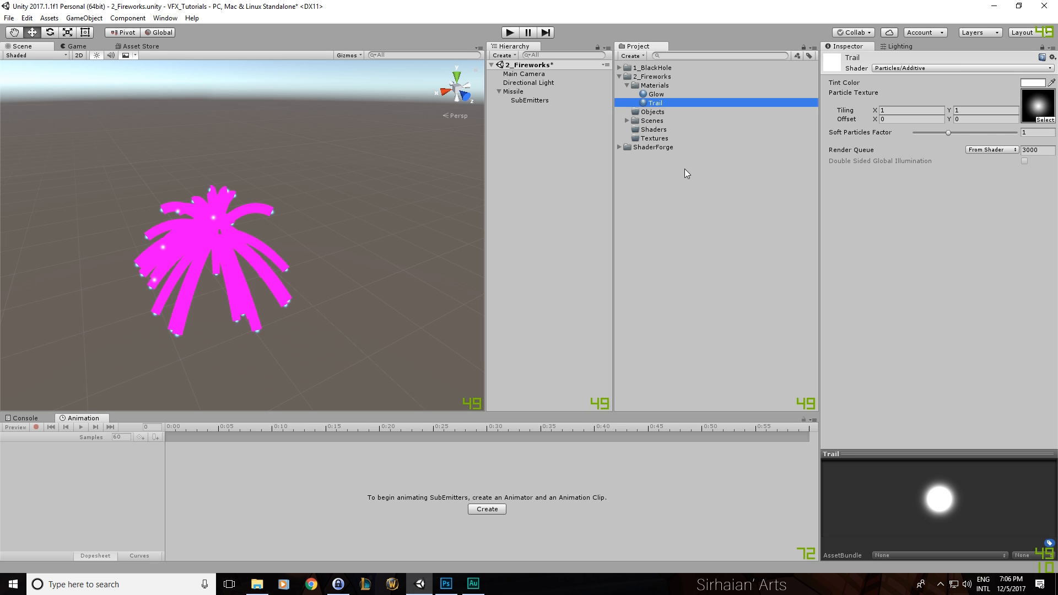
Step: Browse the textures available for the Trail material's Particle Texture without picking one
left_click(1046, 117)
scroll(654, 248, "up", 3)
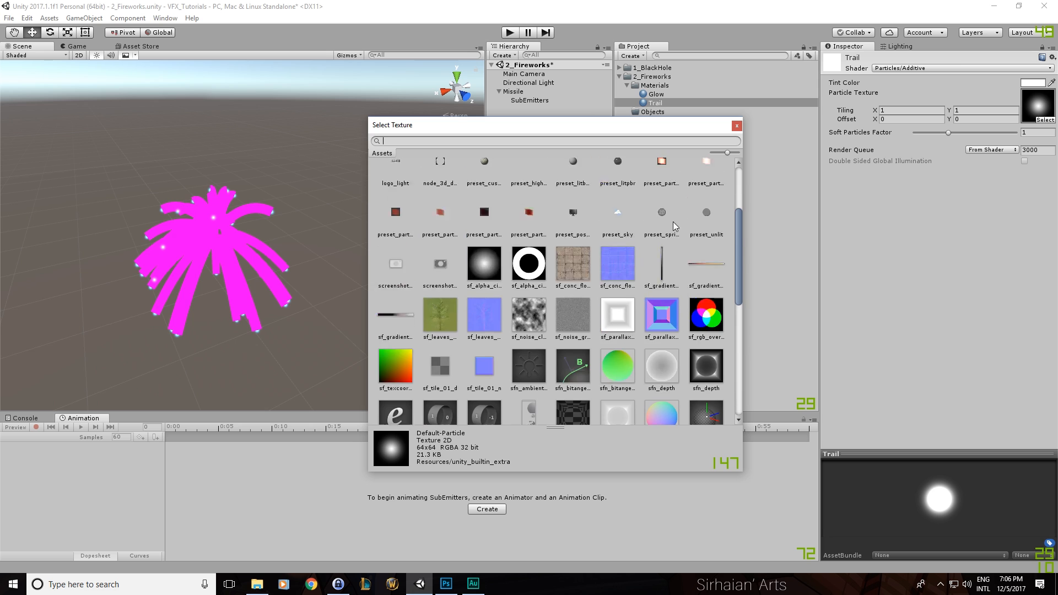
scroll(676, 237, "up", 3)
left_click(737, 126)
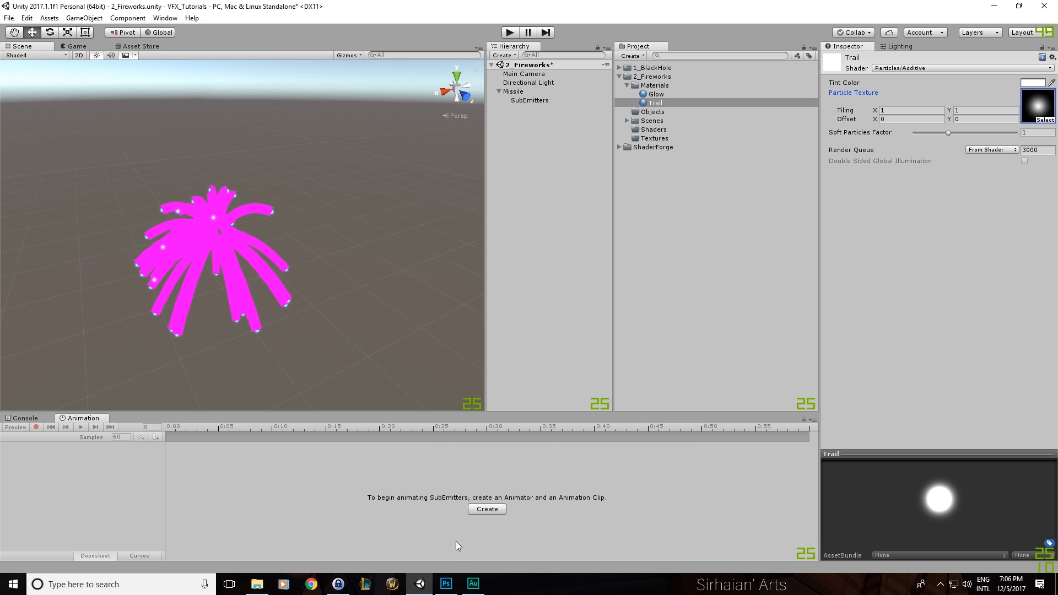
Step: Switch to Photoshop and create a 64 x 64 pixel, 72 ppi grayscale document with a white background
left_click(447, 583)
key("ctrl+n")
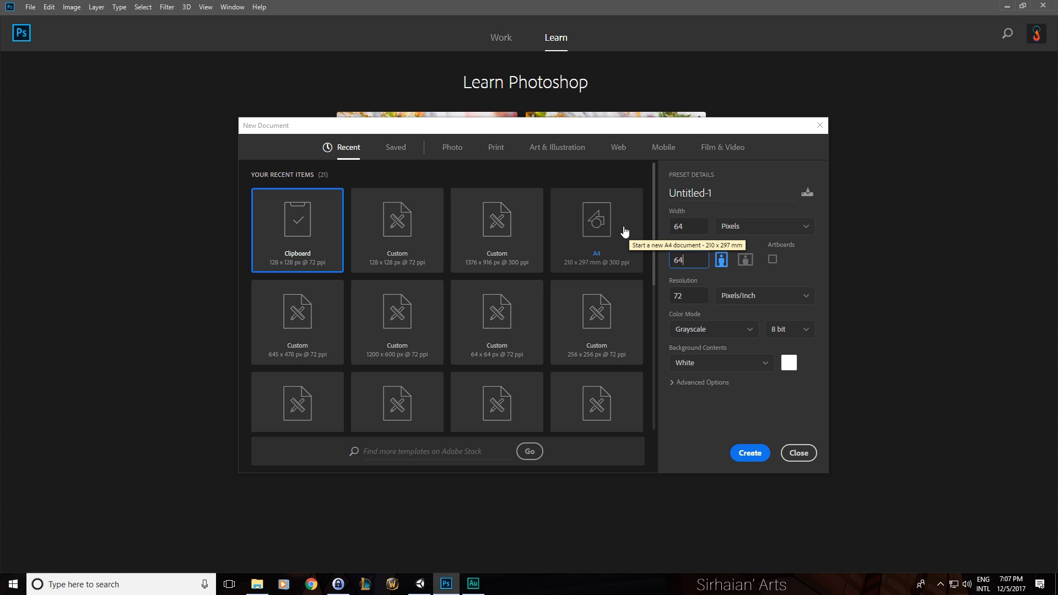
key("Return")
Step: Invert the white Background layer to black, with no extra layer added above it
key("ctrl+shift+n")
key("Return")
key("ctrl+z")
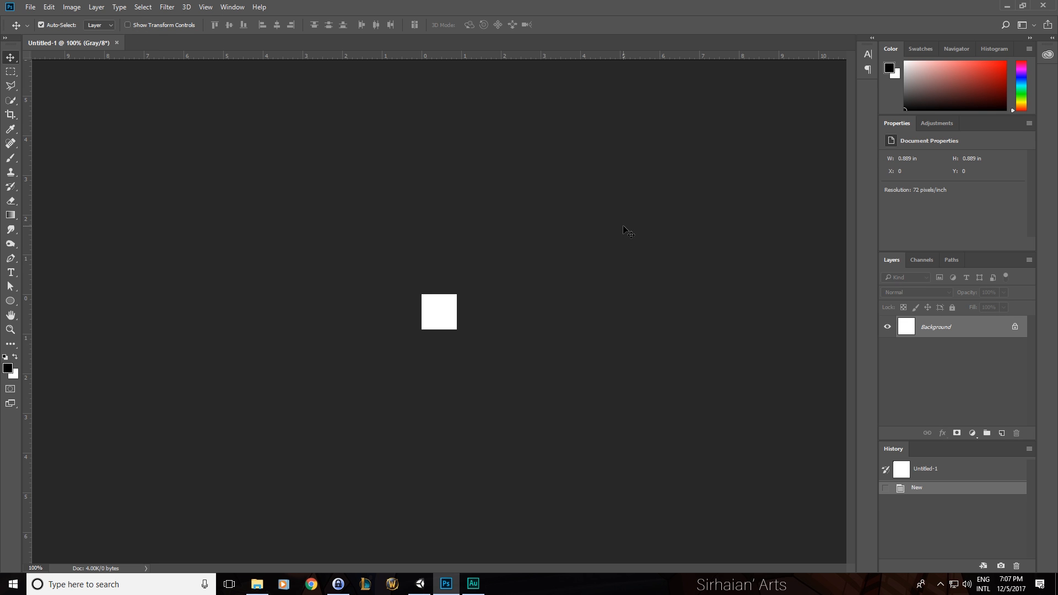
key("ctrl+i")
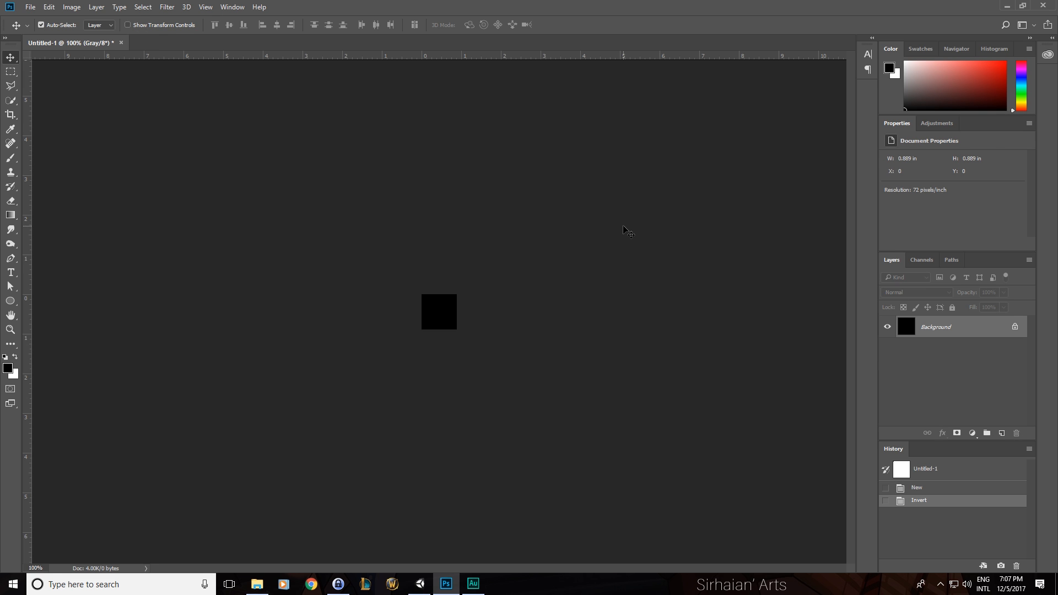
Step: Add a new layer above the black background and set the soft Brush to a size of 29 pixels
key("ctrl+shift+n")
key("Return")
key("b")
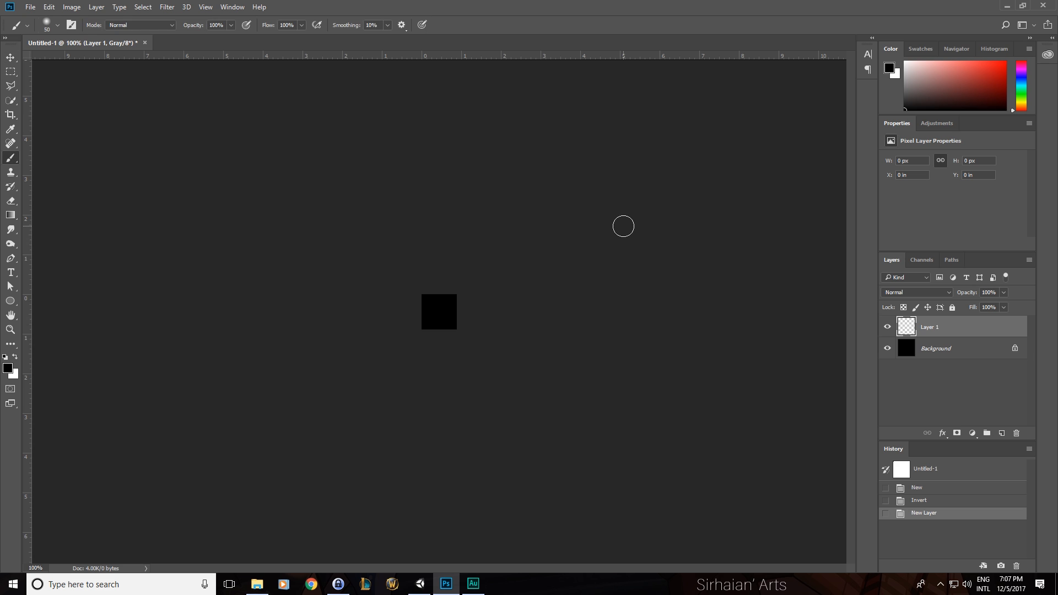
scroll(435, 303, "up", 4, "alt")
right_click(464, 308)
left_click_drag(517, 329, 515, 329)
key("Return")
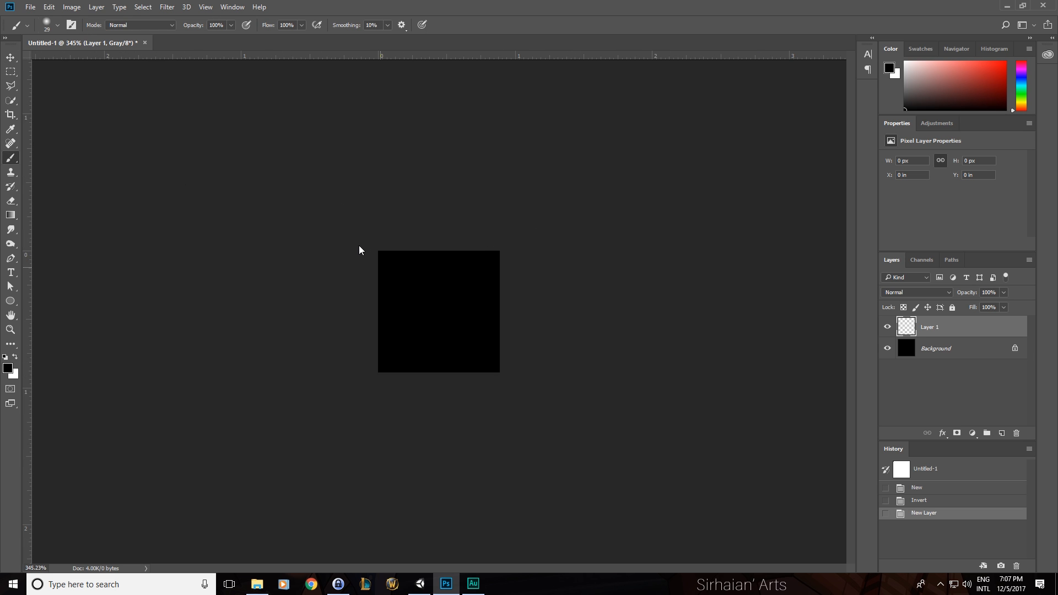
Step: Paint a soft white horizontal band across the full width of the canvas on Layer 1
key("x")
right_click(490, 298)
key("Escape")
left_click_drag(333, 284, 610, 292)
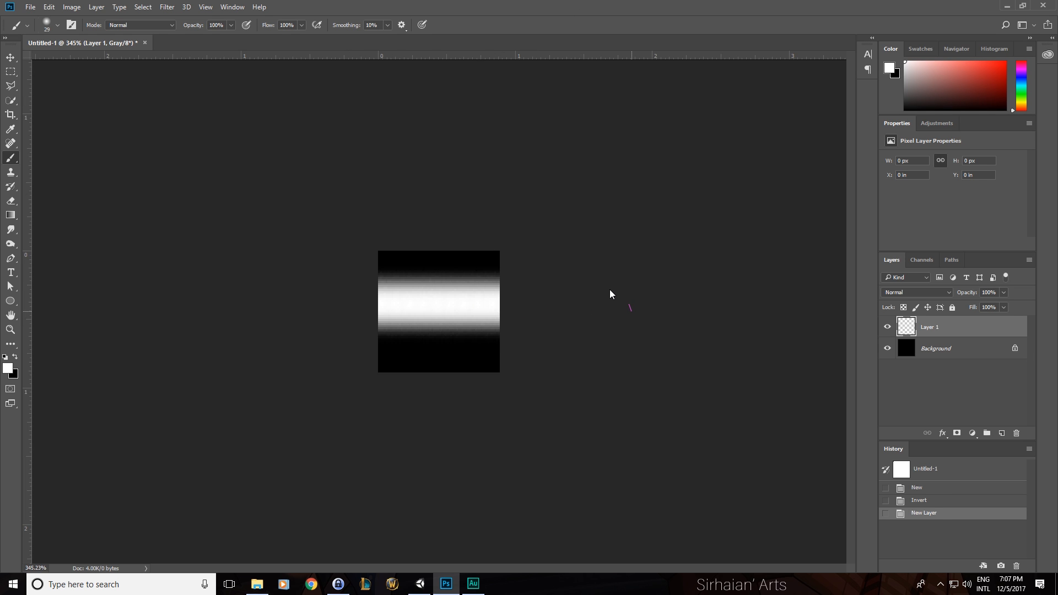
Step: Align Layer 1's white band to the Background layer by horizontal and vertical centers, leaving only Layer 1 selected
key("v")
left_click(933, 354, "shift")
left_click(277, 25)
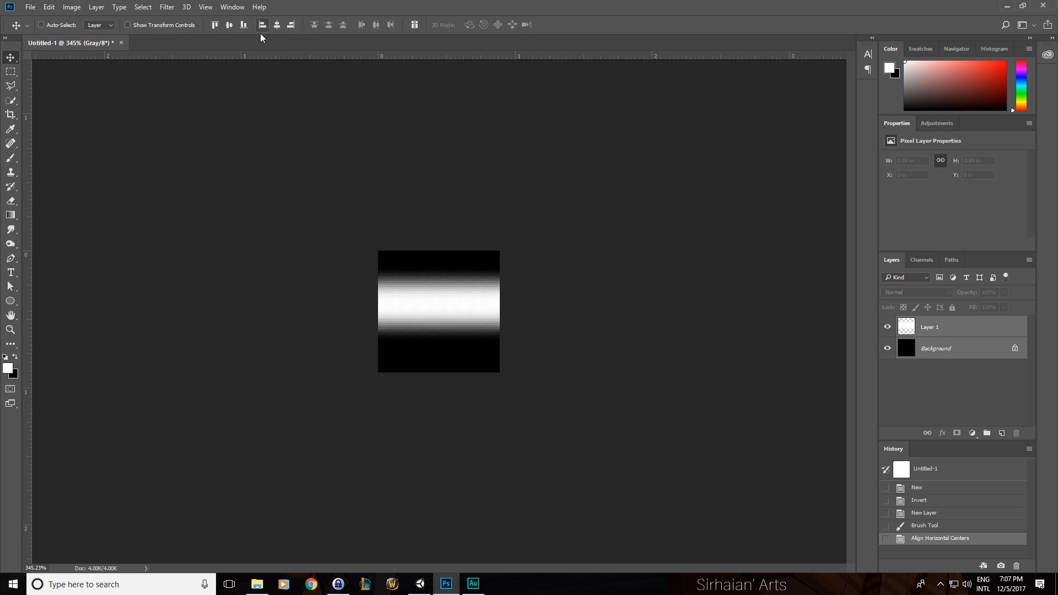
left_click(230, 25)
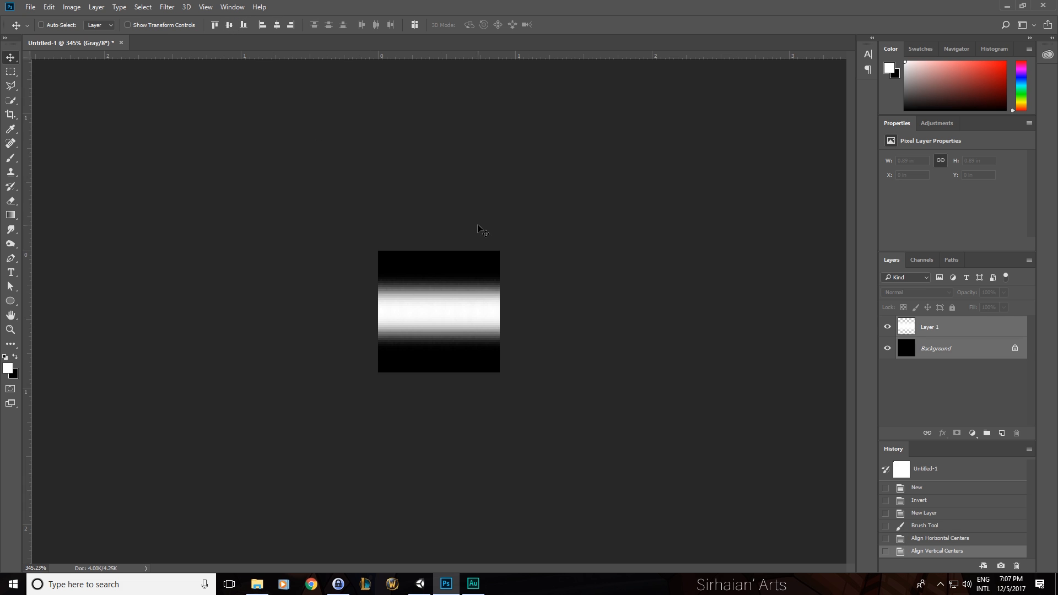
left_click(932, 332)
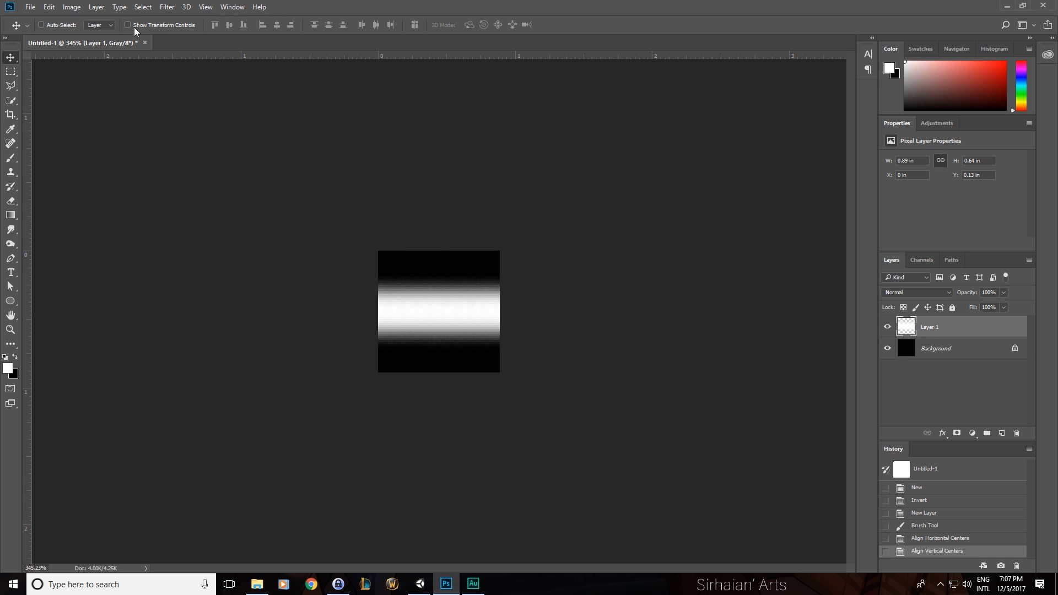
left_click(165, 7)
left_click(399, 241)
scroll(397, 242, "up", 5, "alt")
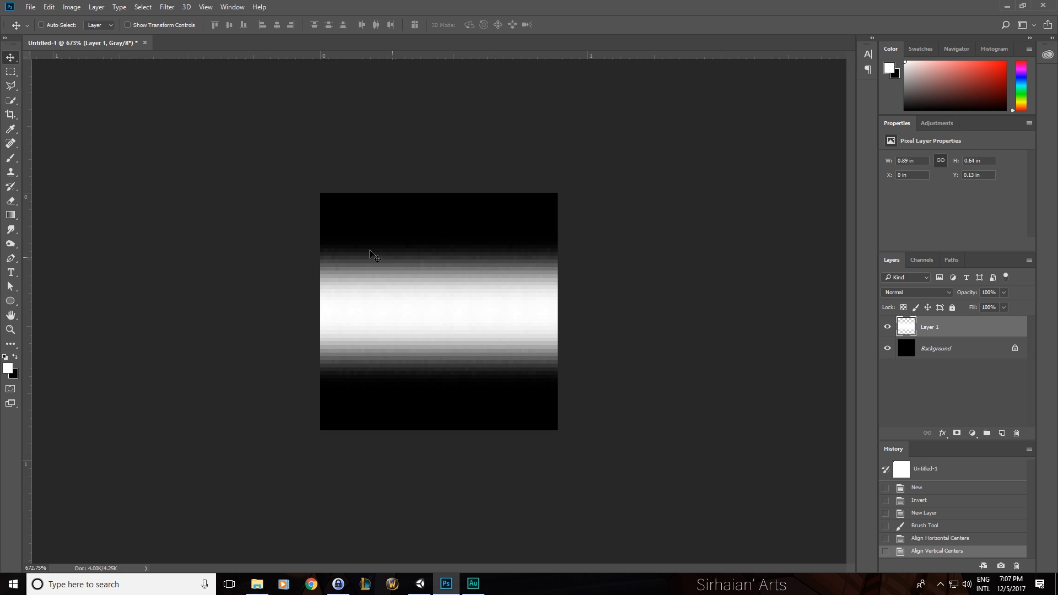
scroll(364, 255, "down", 6, "alt")
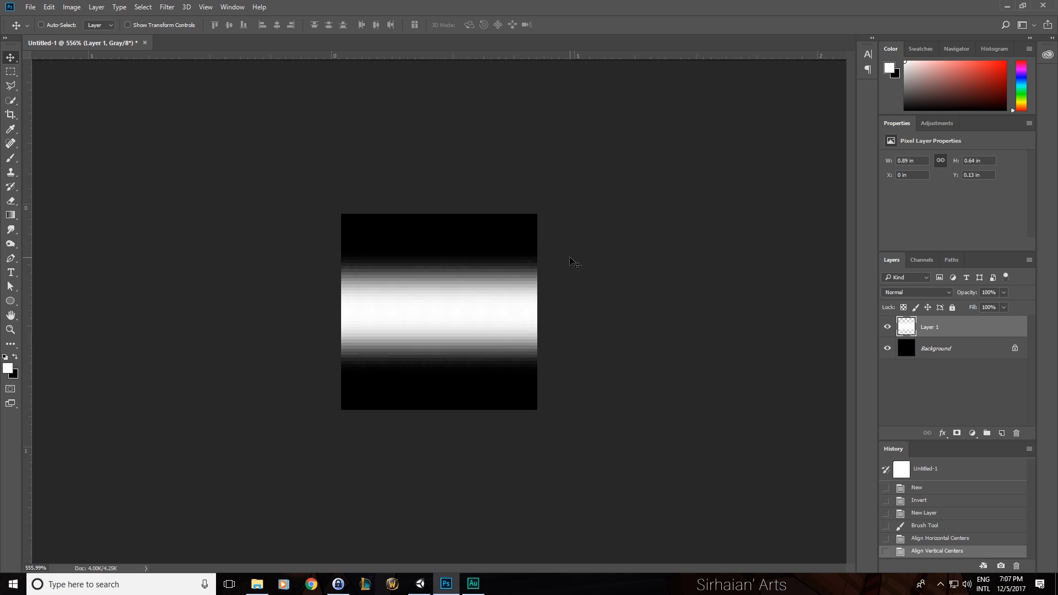
Step: Apply a Gaussian Blur with a 4.0 pixel radius to the white band on Layer 1
left_click(167, 7)
mouse_move(210, 128)
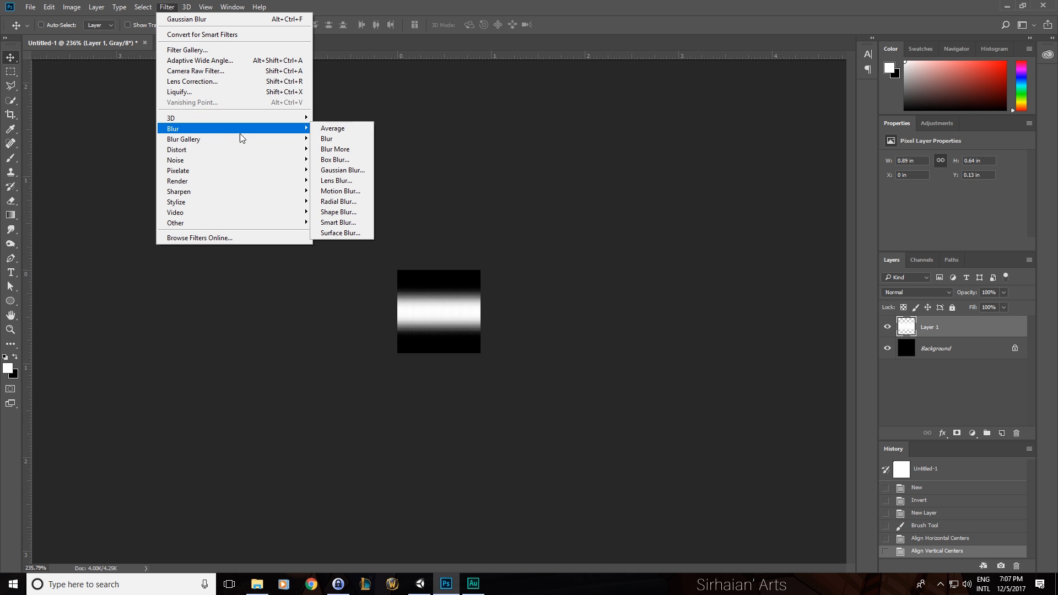
left_click(345, 171)
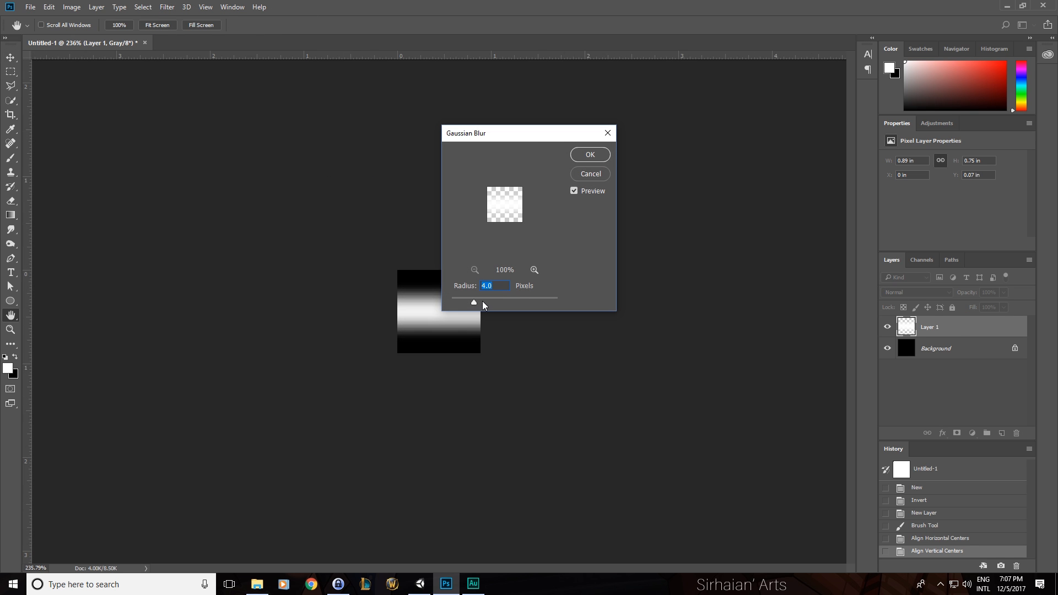
key("Return")
scroll(435, 301, "up", 3, "alt")
key("v")
double_click(10, 329)
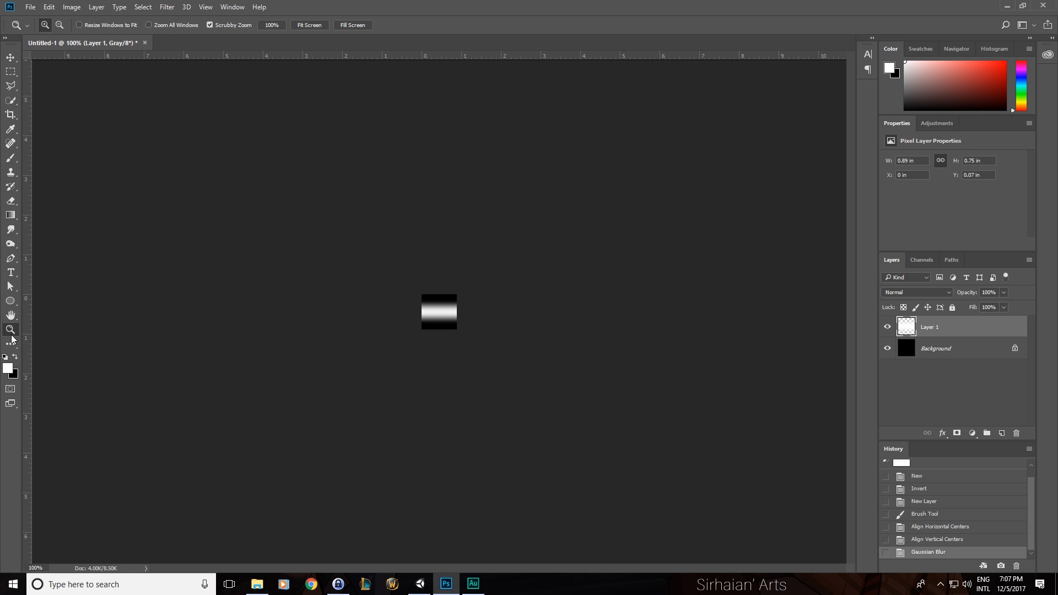
left_click(11, 57)
Step: Save the image as a Targa file named TXT_Trail in the 2_Fireworks Textures folder
key("ctrl+shift+s")
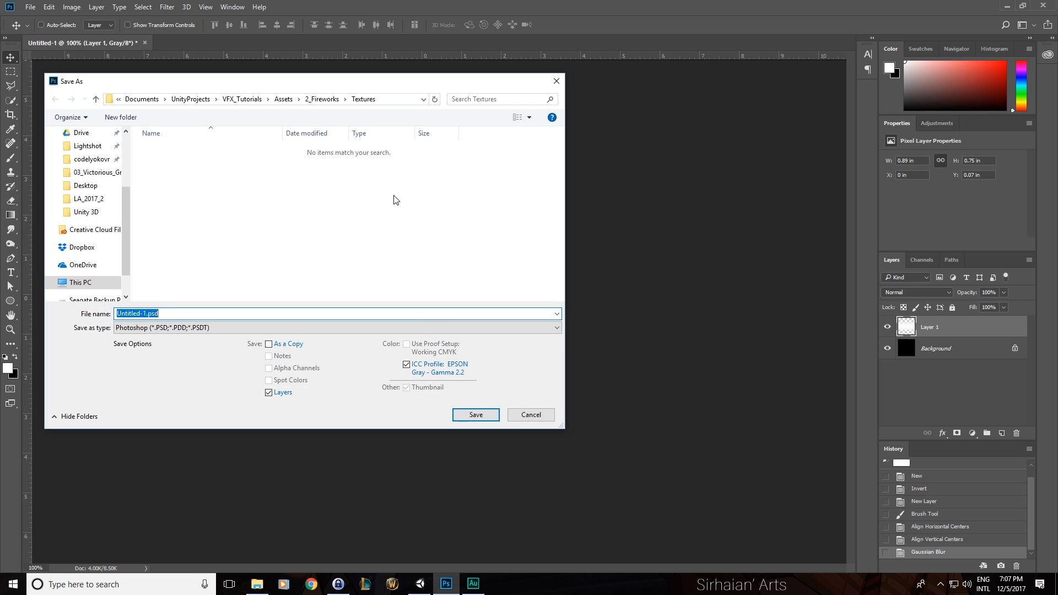
left_click(182, 326)
left_click(177, 503)
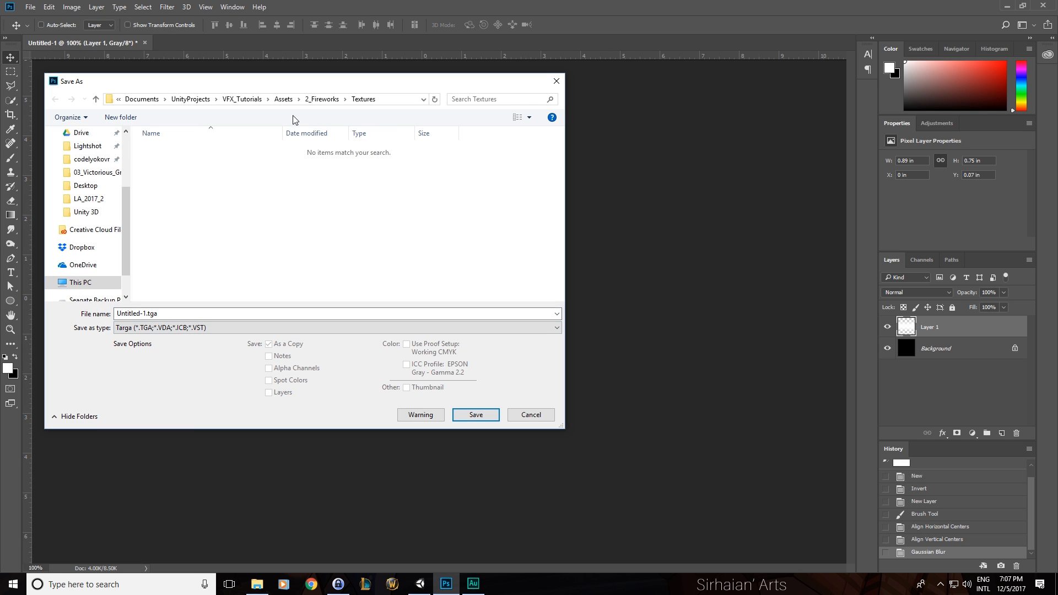
left_click(177, 316)
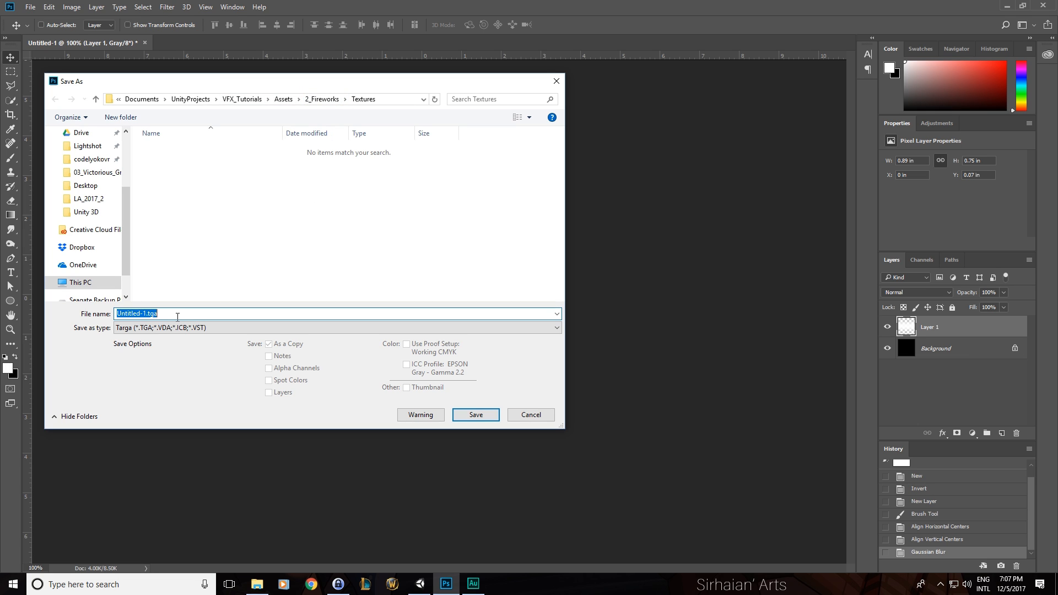
type("TXT_Trail")
key("Return")
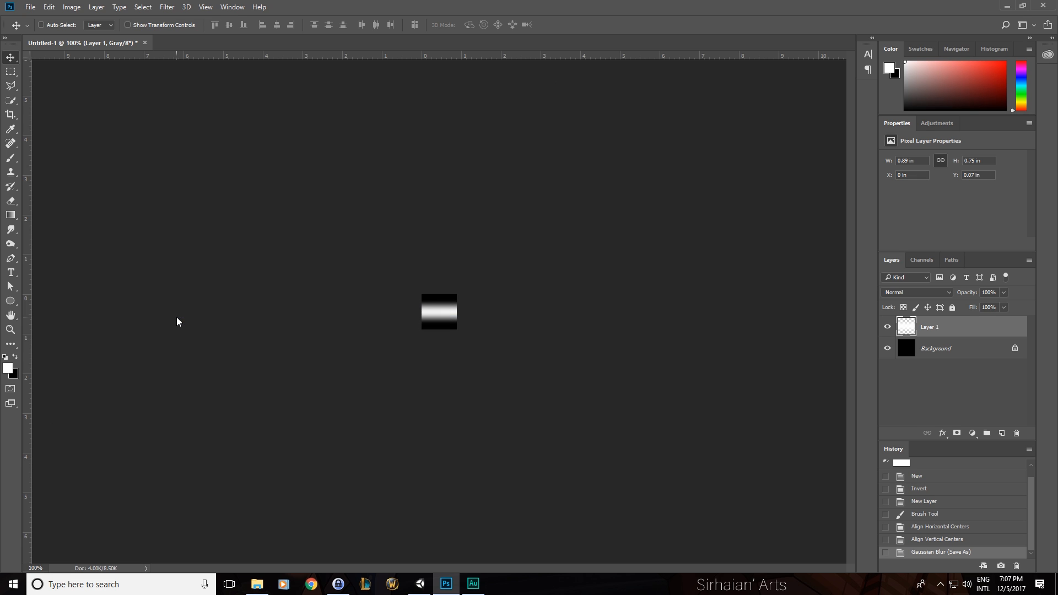
Step: Switch to Unity, use TXT_Trail as the Trail material's particle texture, and assign that material as SubEmitters' Trail Material
key("alt+Tab")
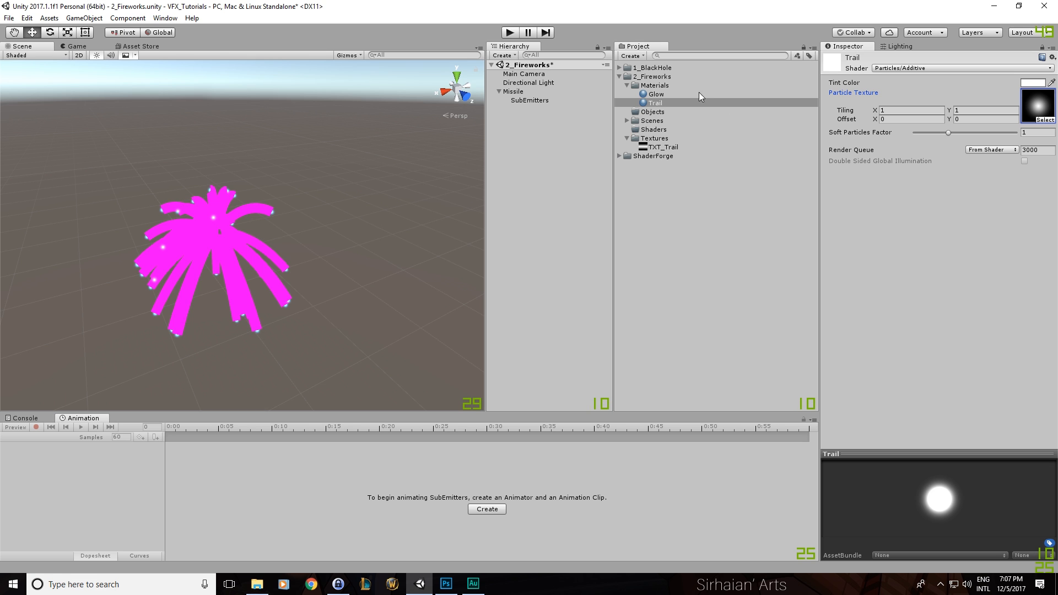
left_click_drag(672, 145, 667, 102)
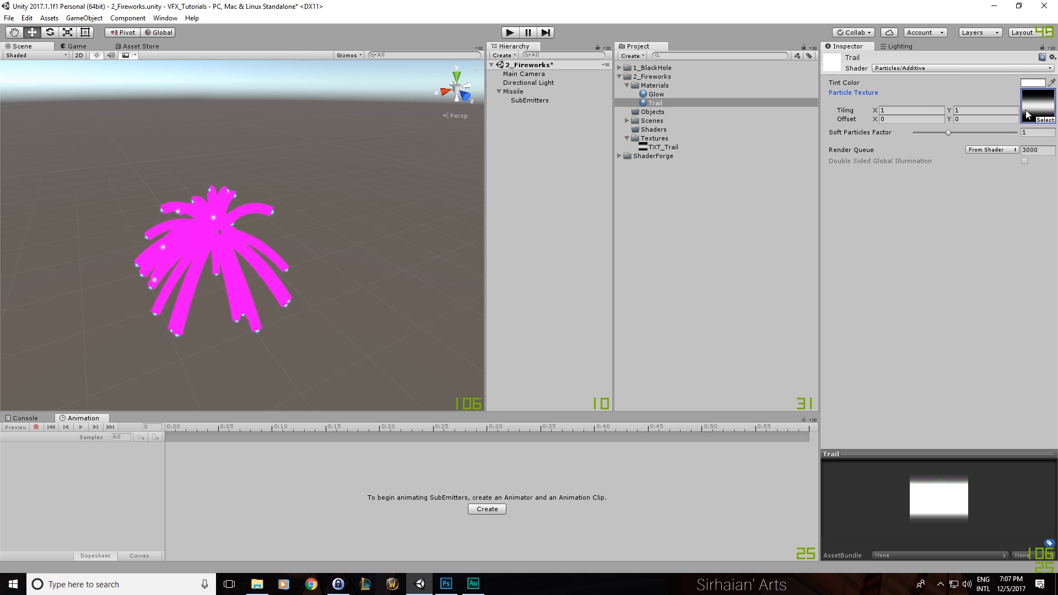
left_click(557, 101)
scroll(866, 124, "down", 10)
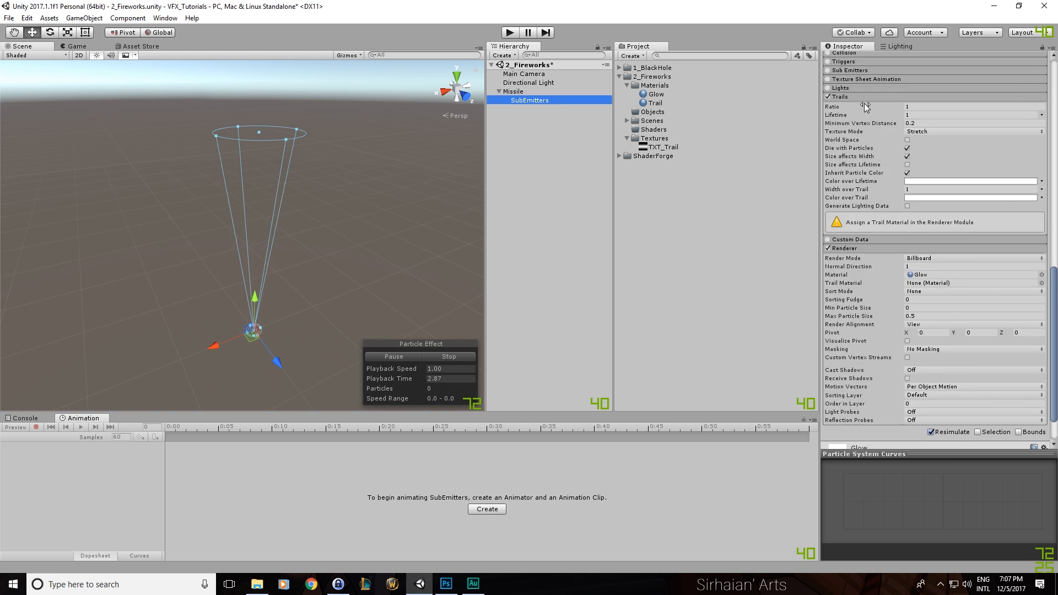
left_click_drag(645, 108, 970, 237)
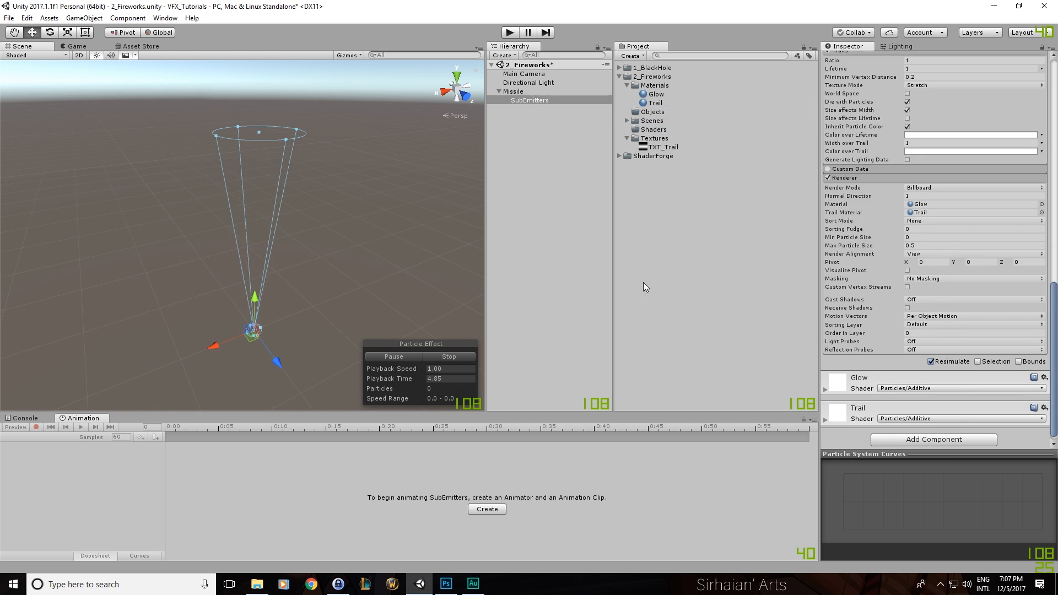
Step: Pause the particle preview mid-burst and set the SubEmitters trails' Width over Trail to 0.25
left_click(412, 356)
left_click(412, 355)
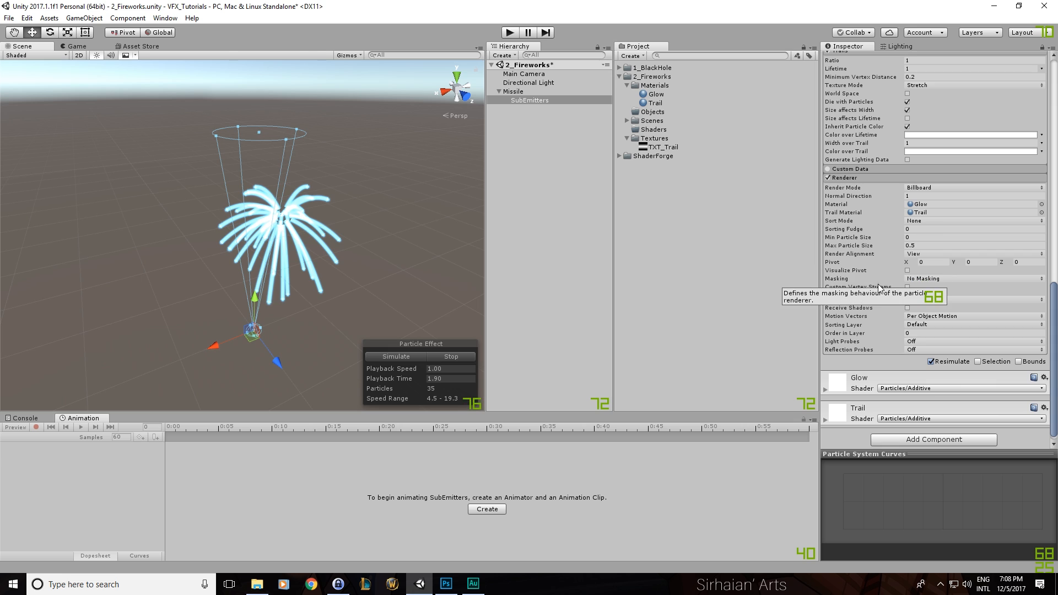
left_click(918, 142)
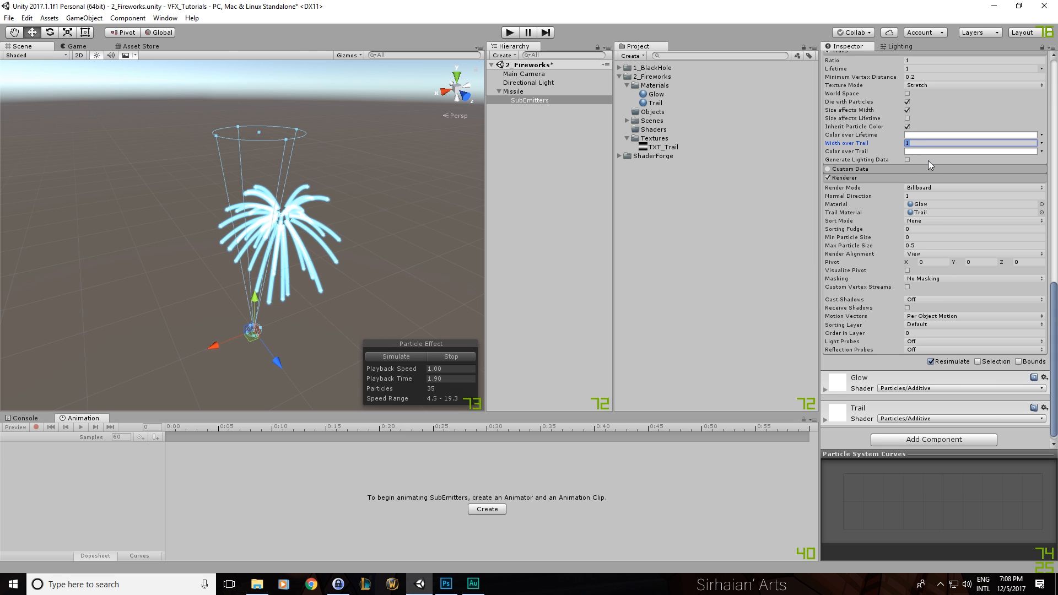
scroll(849, 148, "up", 4)
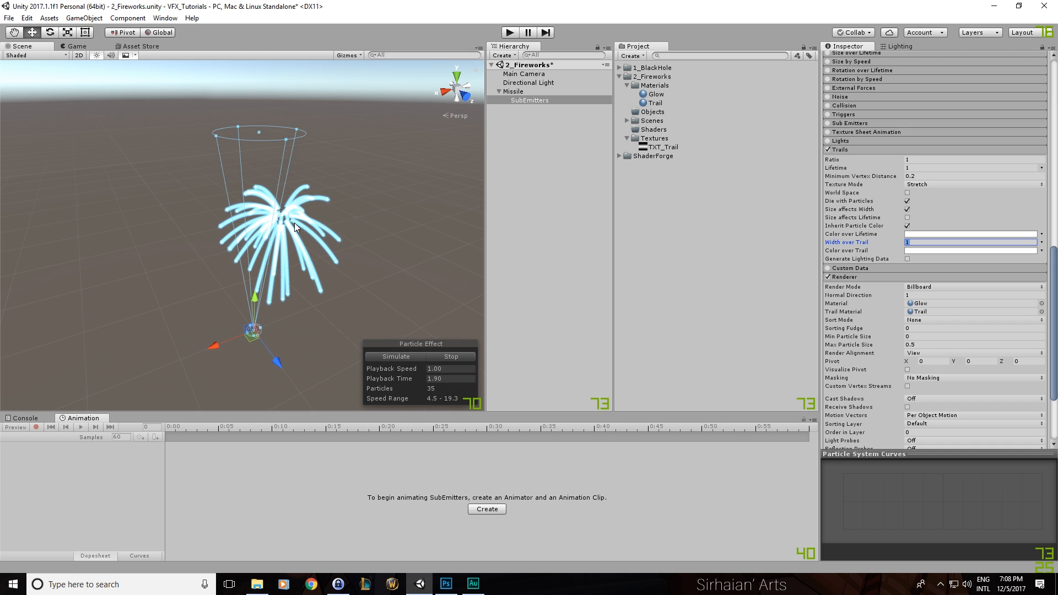
type("0.1")
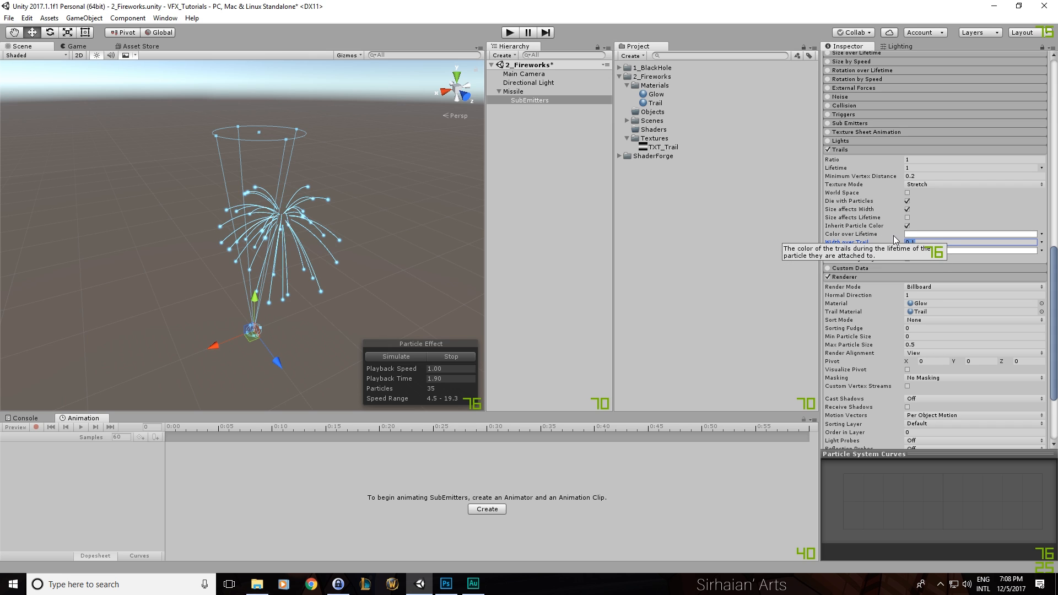
key("BackSpace")
type("25")
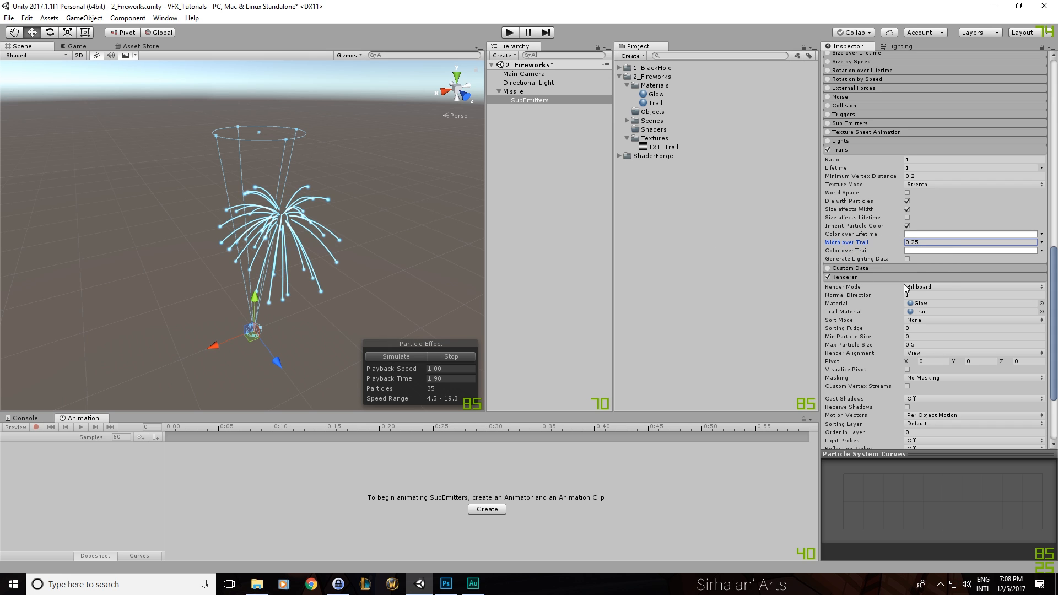
Step: Make Width over Trail a curve that falls linearly from 0.25 to 0 along the trail
scroll(273, 216, "up", 6)
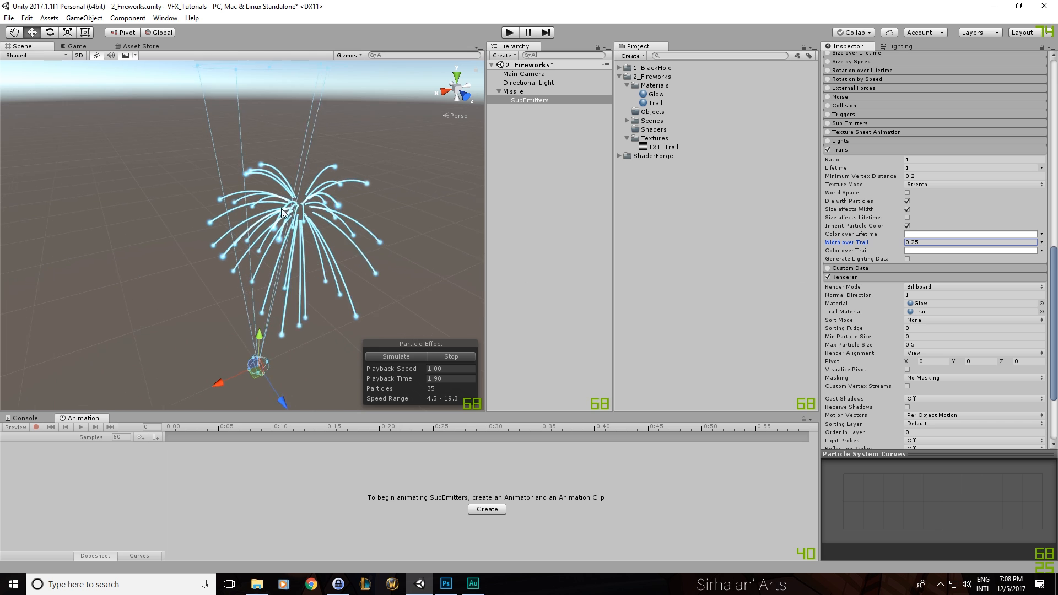
scroll(430, 179, "down", 6)
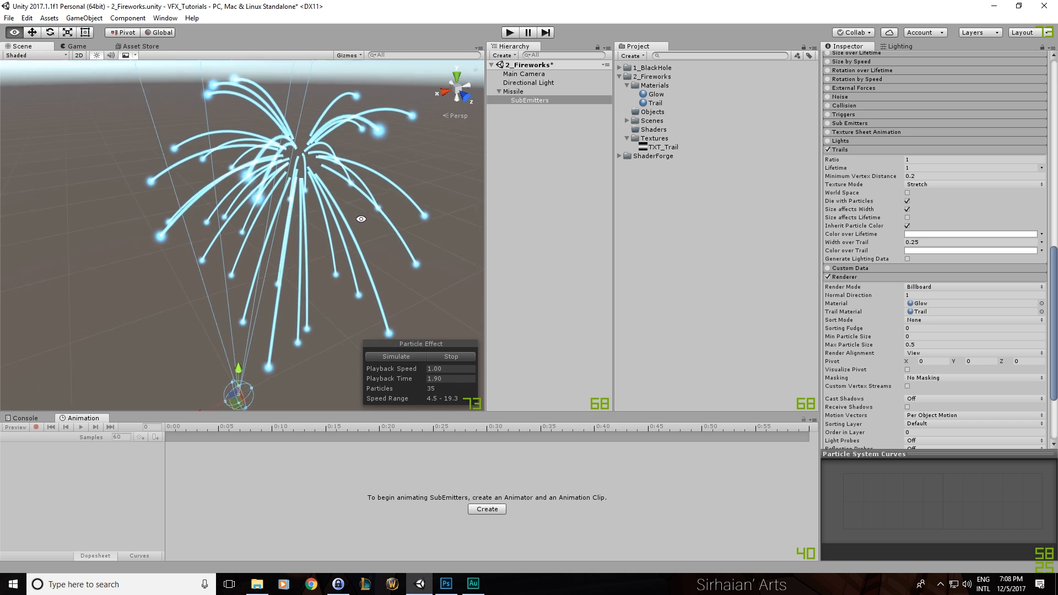
left_click_drag(319, 241, 322, 157, "alt")
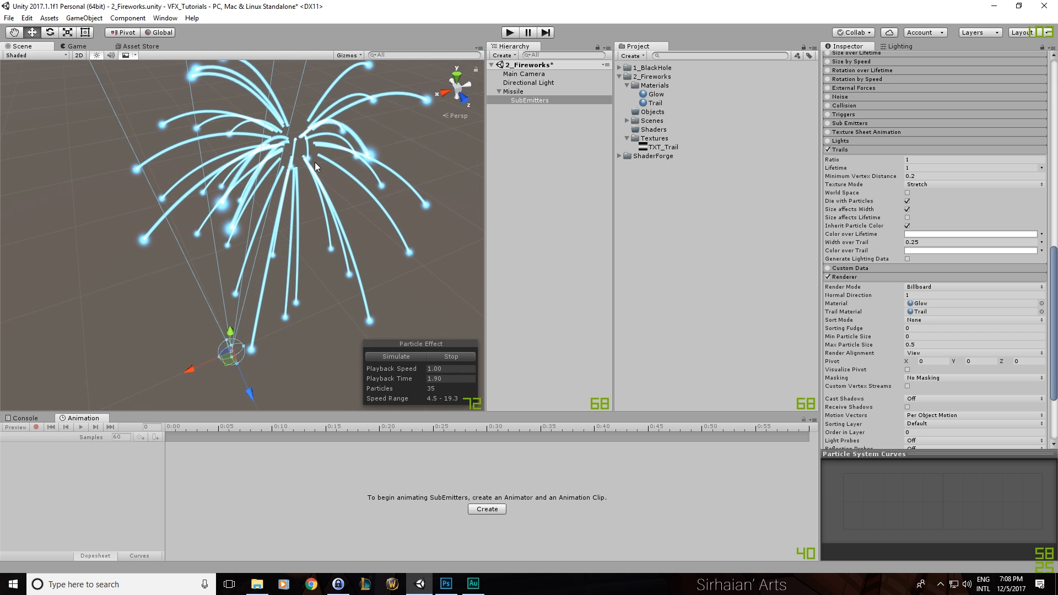
left_click_drag(315, 162, 365, 175, "alt")
left_click(1041, 242)
left_click(1003, 265)
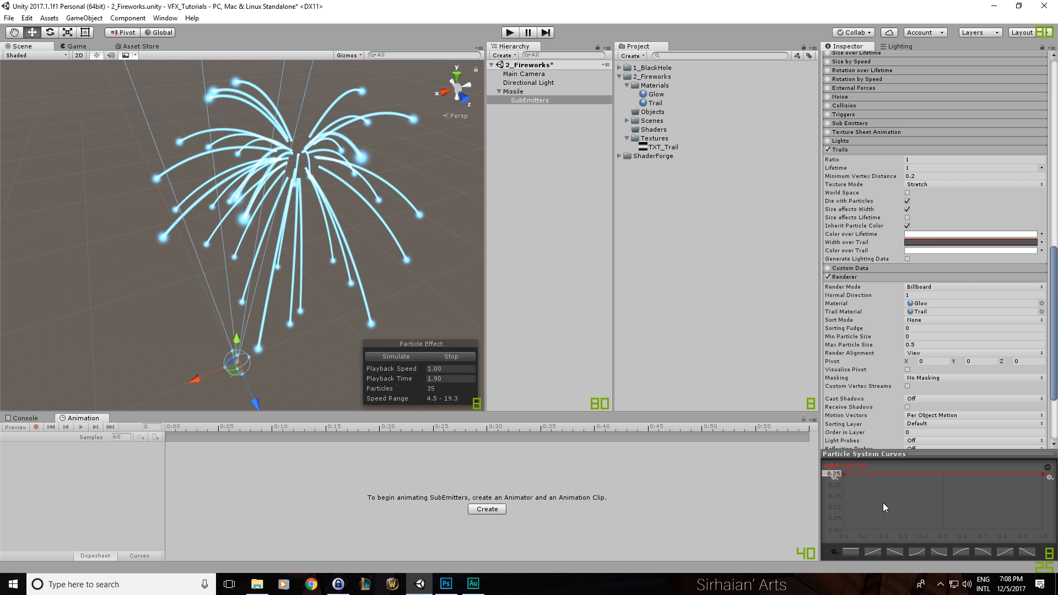
left_click(895, 552)
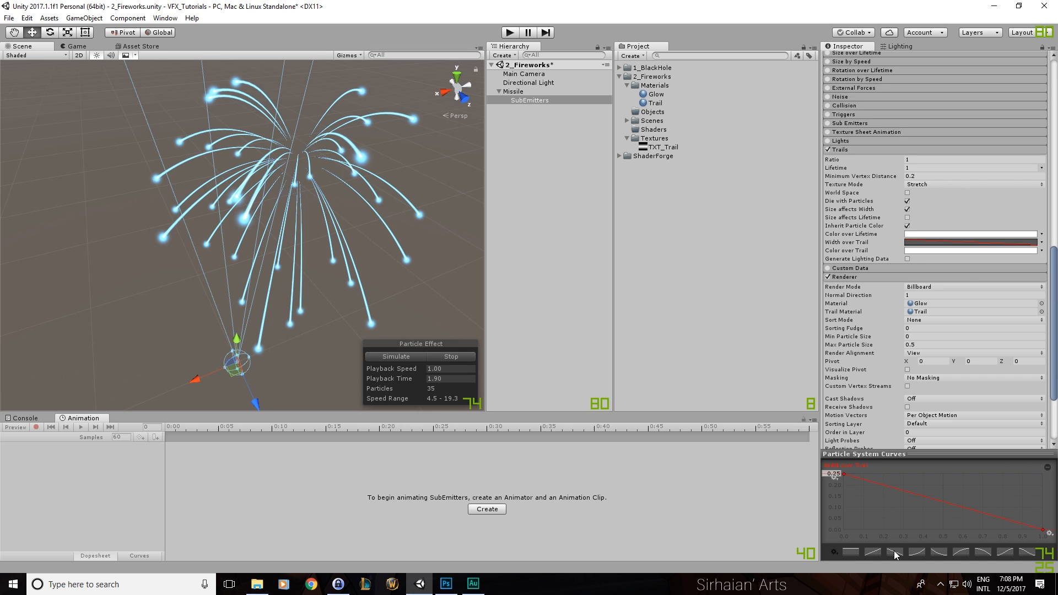
Step: Set Color over Trail to a white gradient whose alpha fades to 0 at location 100%
left_click_drag(366, 361, 282, 144)
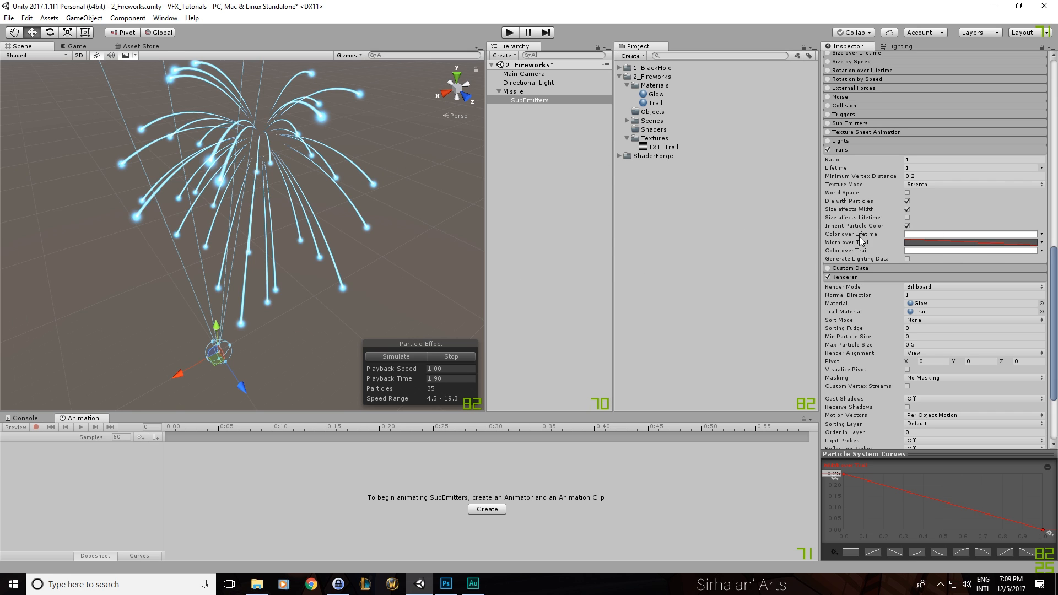
left_click(1041, 251)
left_click(994, 269)
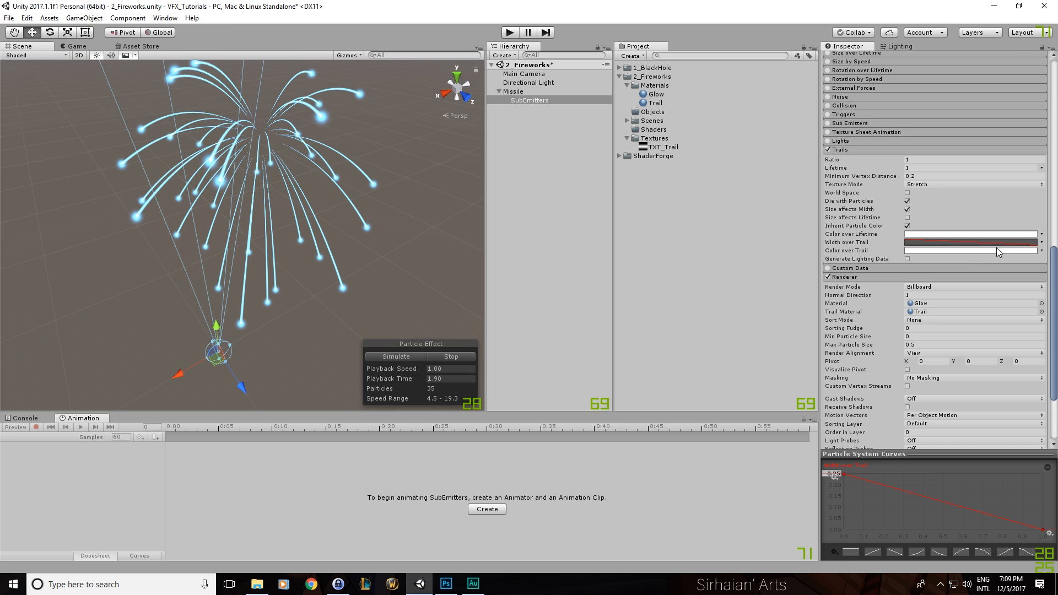
left_click(1026, 251)
left_click(197, 39)
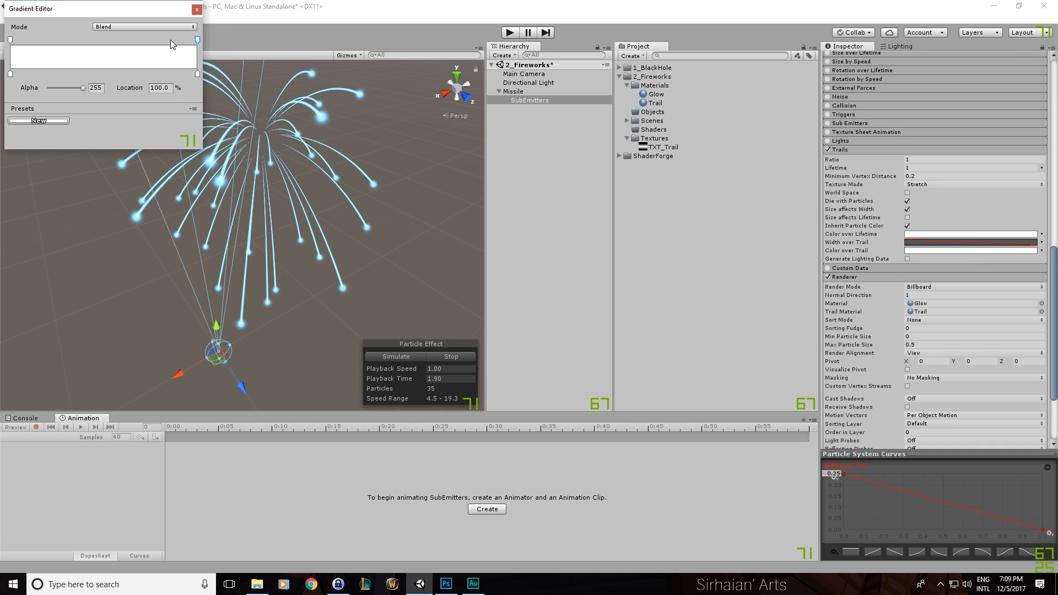
left_click_drag(81, 87, 16, 84)
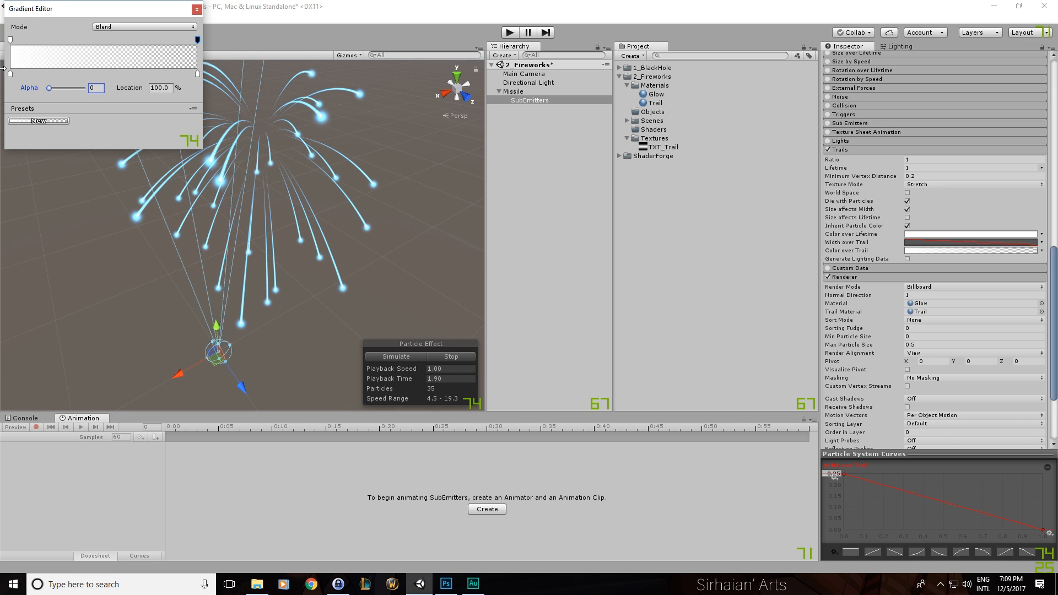
left_click(197, 9)
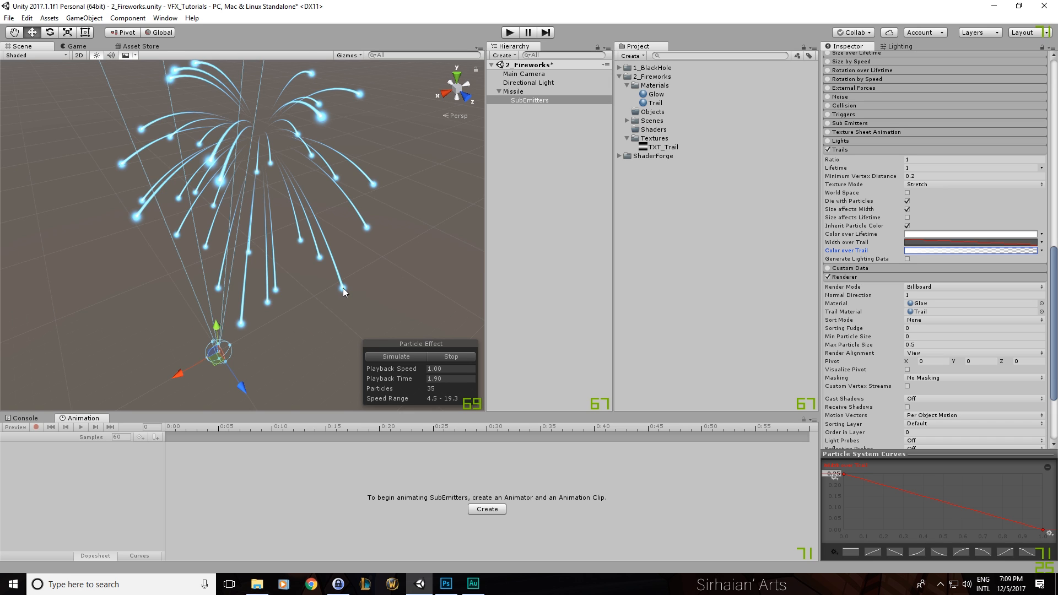
Step: Change the SubEmitters renderer's Render Mode to Stretched Billboard
left_click_drag(366, 97, 359, 128, "alt")
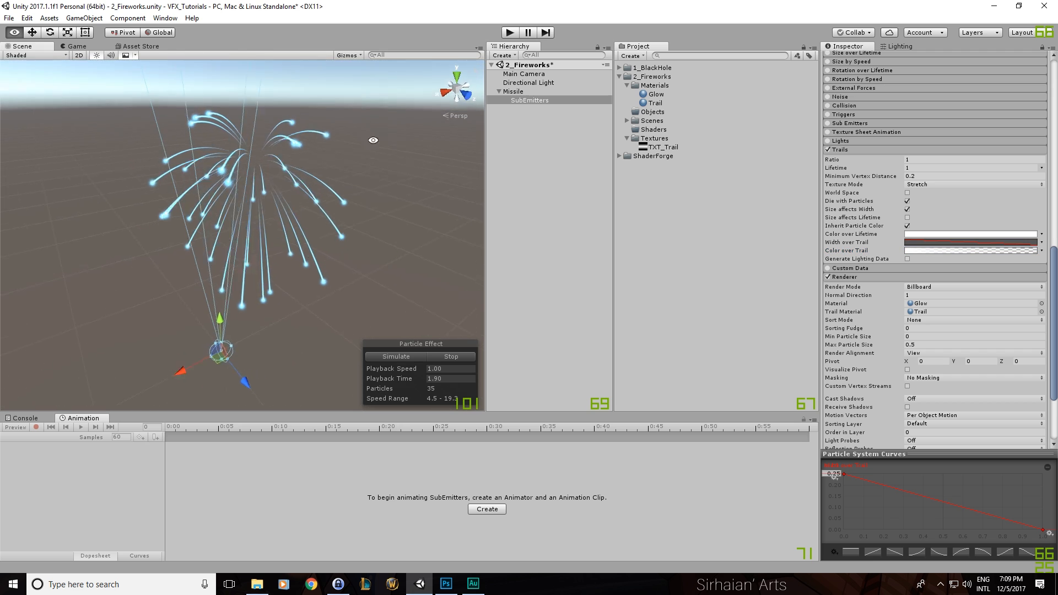
left_click(526, 101)
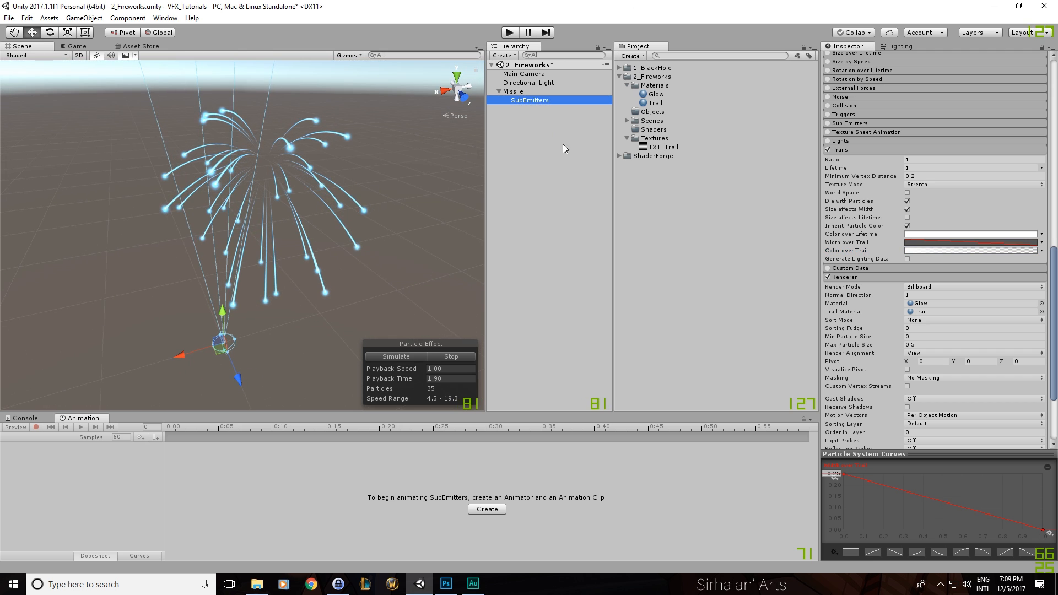
left_click_drag(349, 229, 355, 249, "alt")
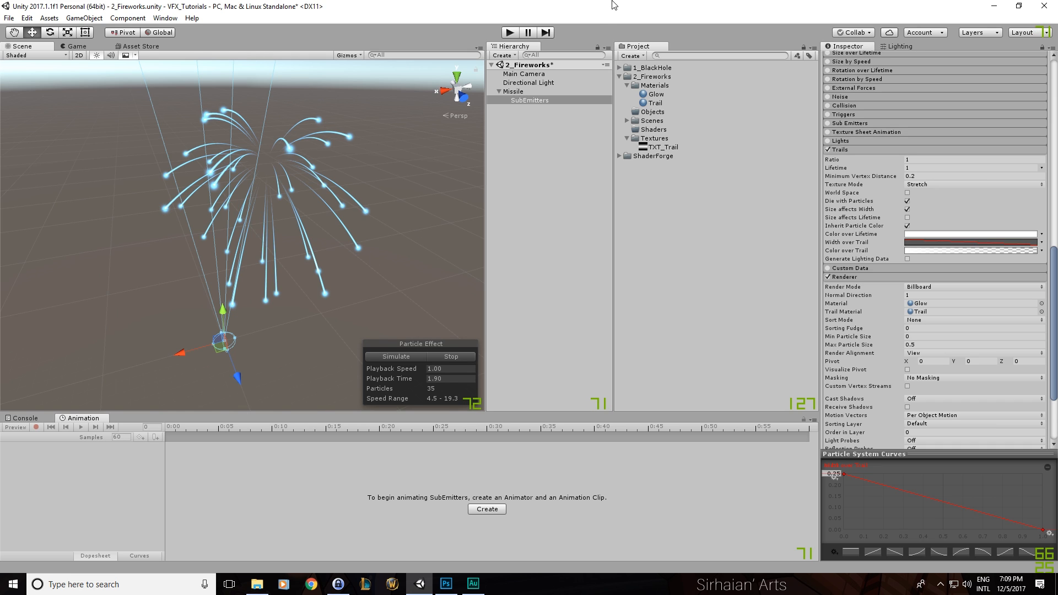
scroll(851, 210, "down", 5)
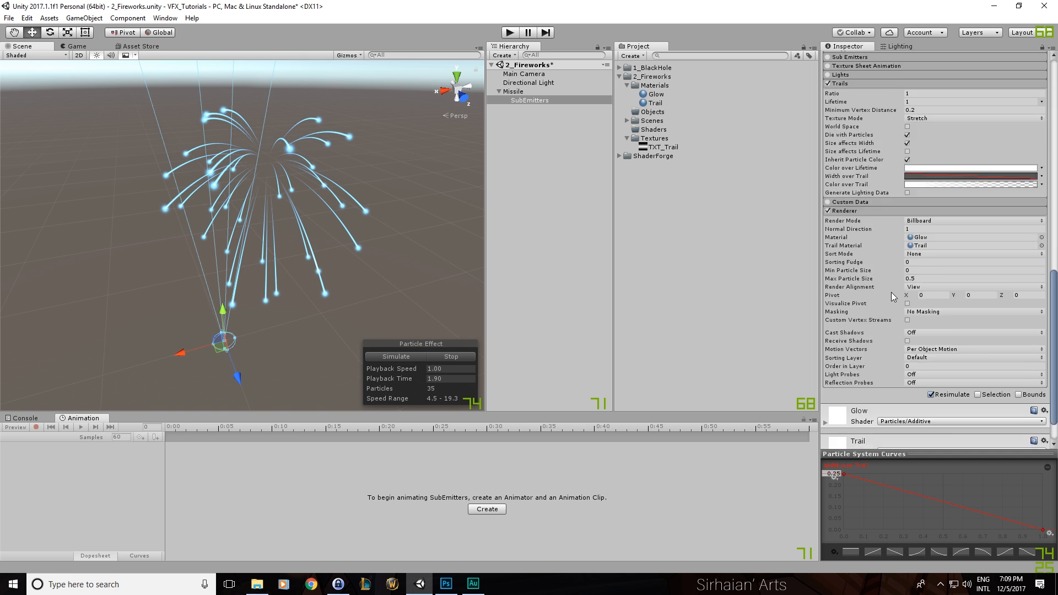
scroll(342, 208, "down", 2)
left_click(917, 182)
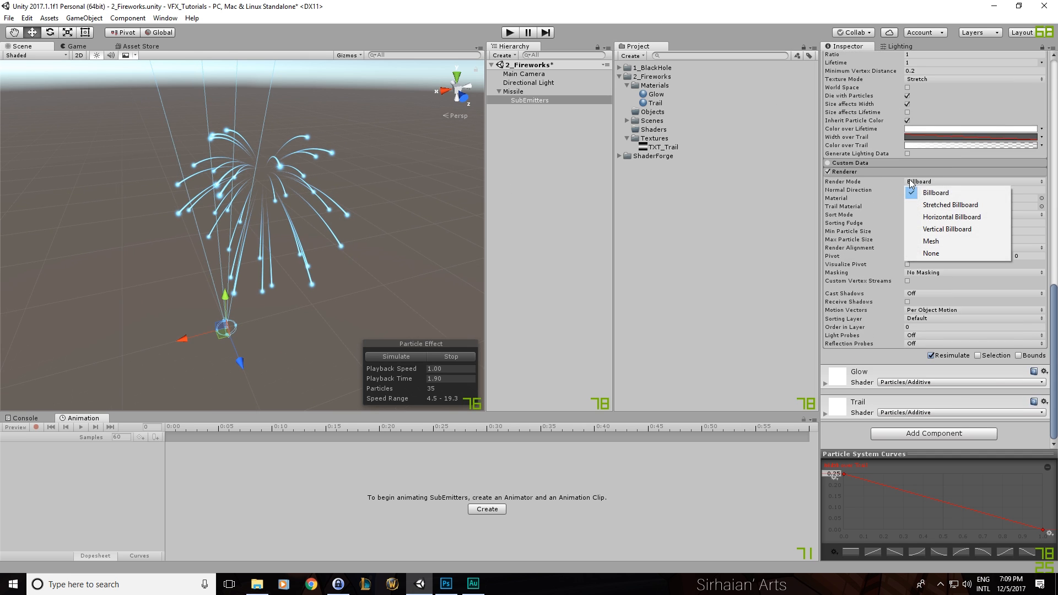
left_click(937, 202)
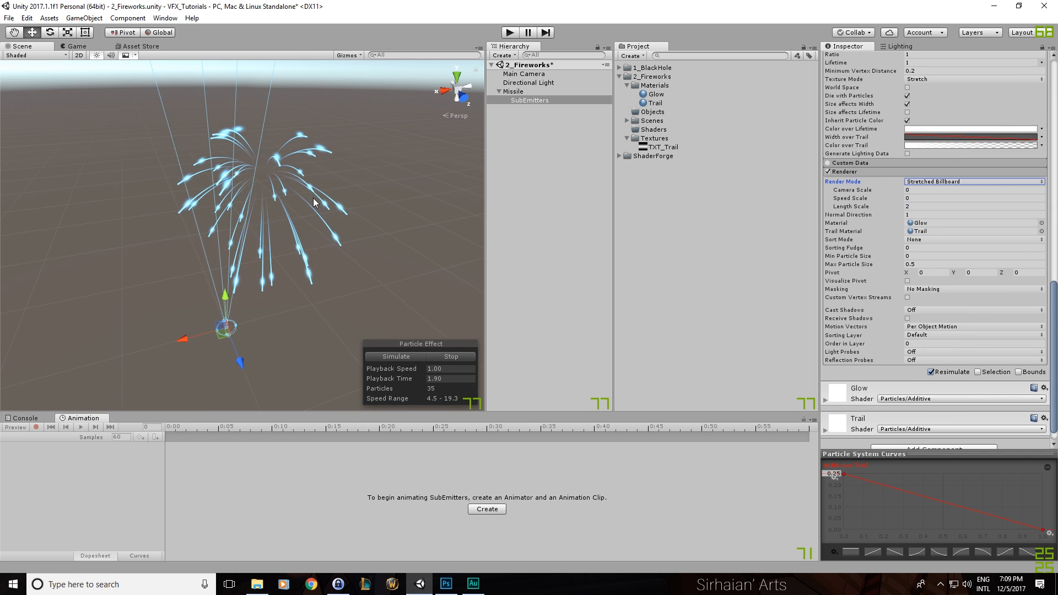
Step: Set the stretched billboard's Speed Scale to 0.1 and Length Scale to 1.25
left_click(914, 197)
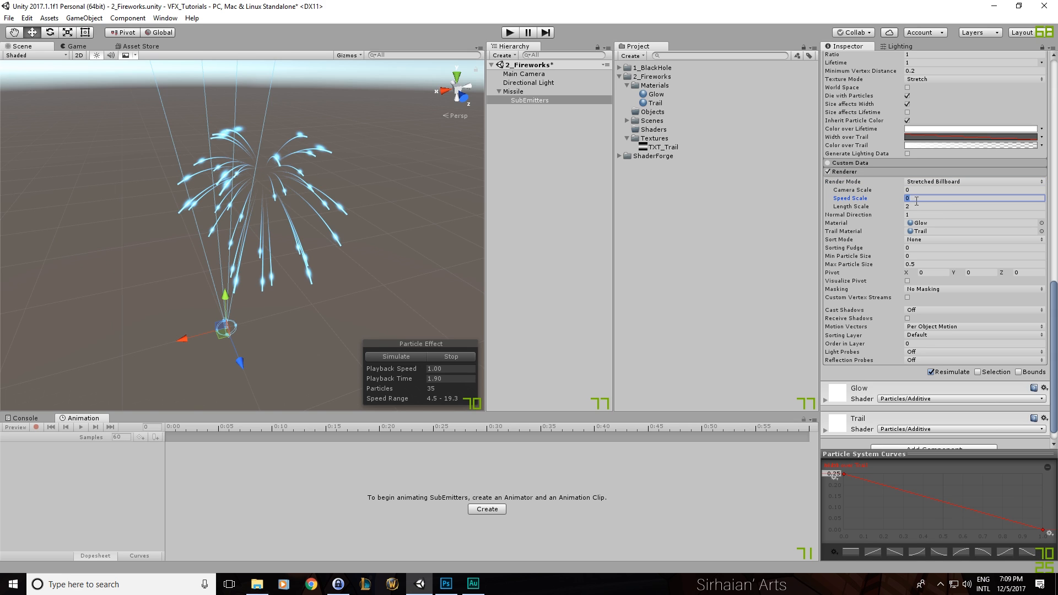
type("0.1")
left_click(916, 206)
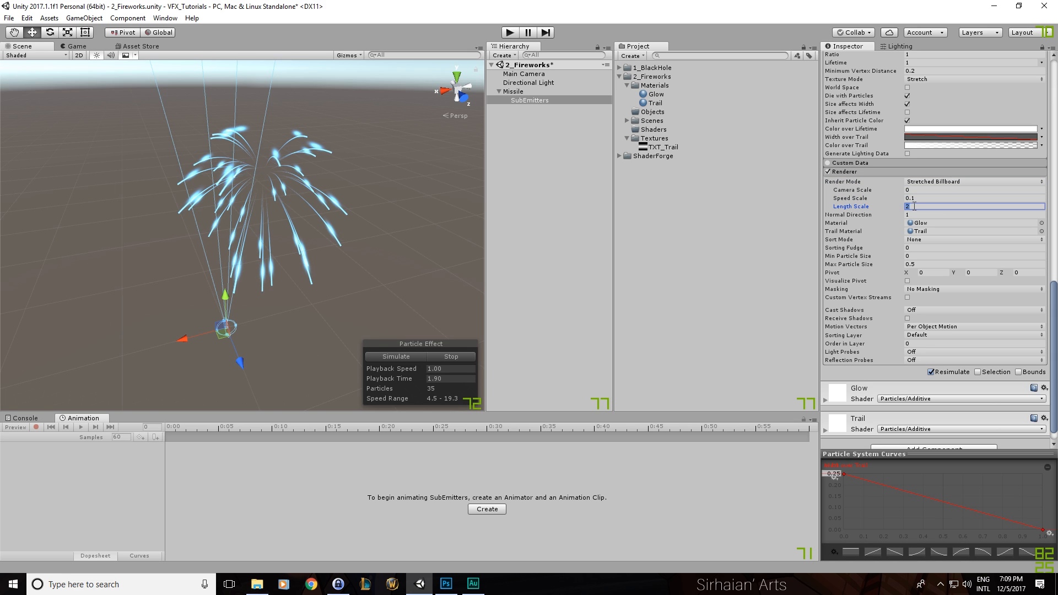
type("1.25")
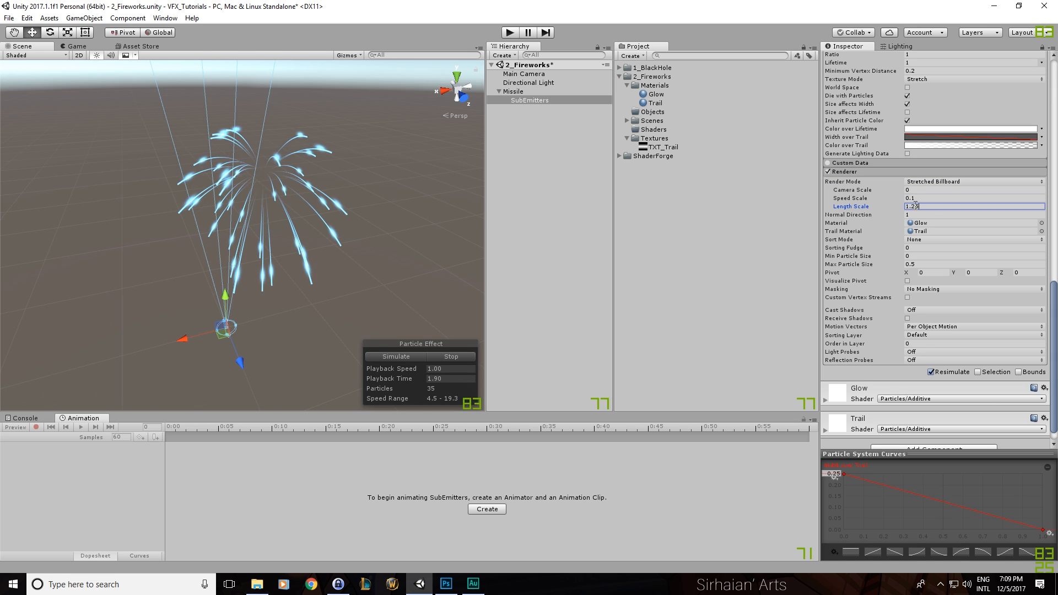
Step: Set the SubEmitters renderer's Speed Scale to 0.15 and its Pivot Y to 0.67
left_click(926, 198)
type("0.15")
left_click_drag(385, 259, 408, 210, "alt")
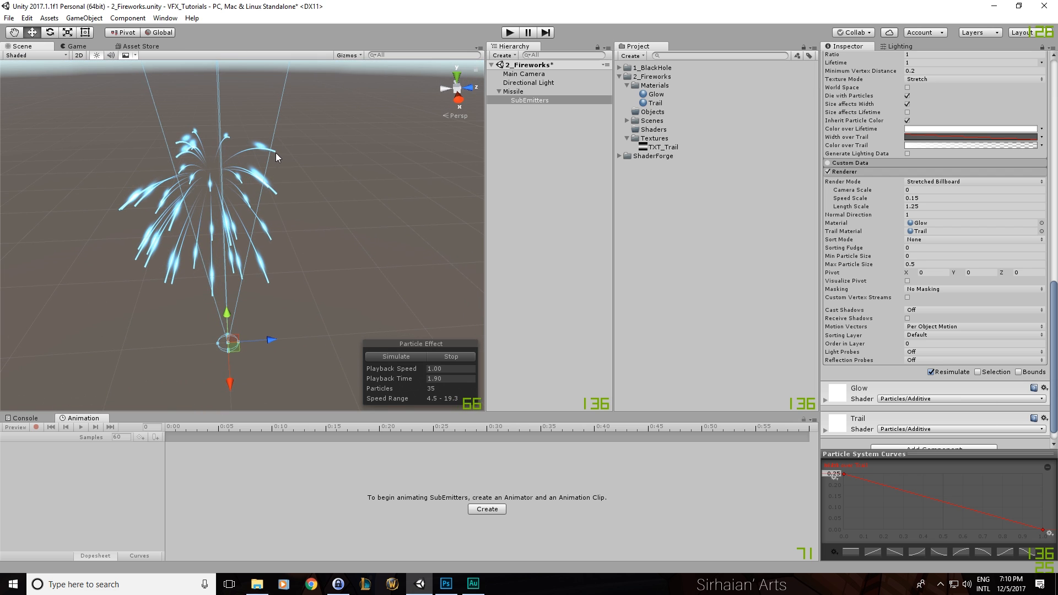
left_click_drag(957, 276, 970, 278)
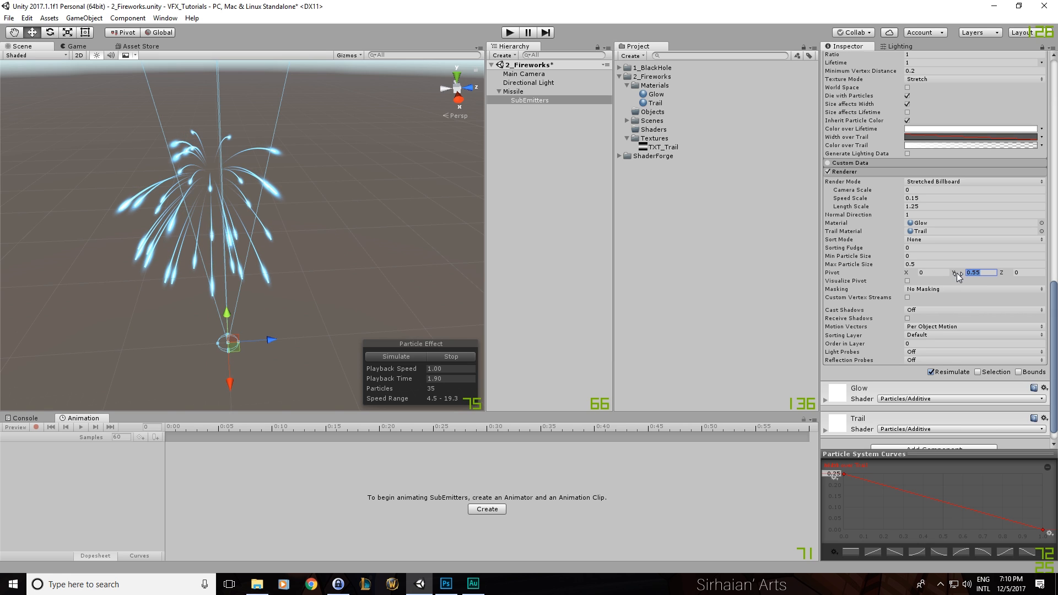
left_click_drag(960, 274, 963, 275)
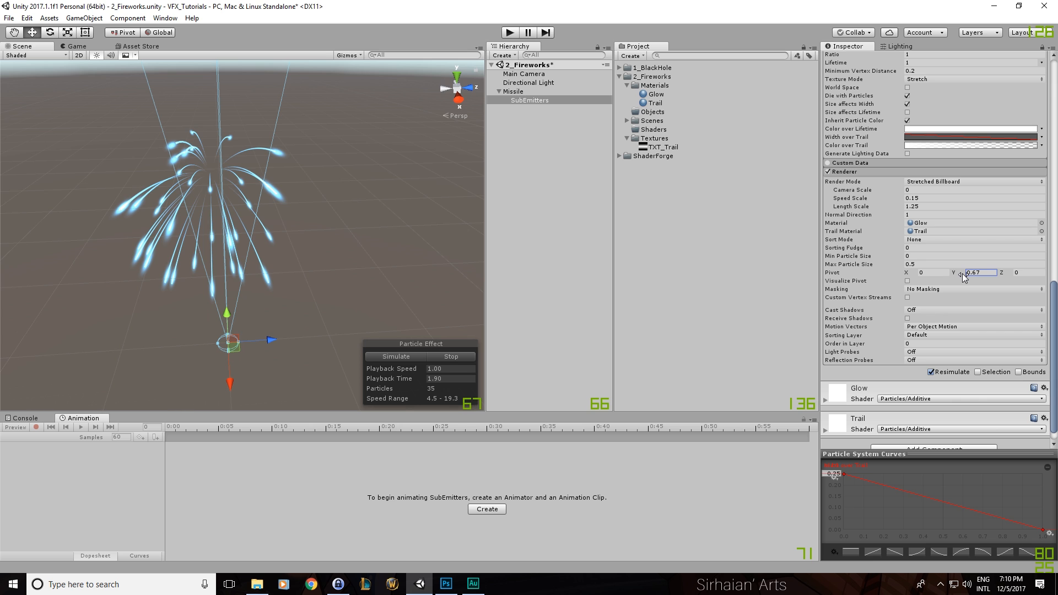
left_click_drag(380, 257, 378, 353, "alt")
Step: Restart the particle simulation and pause it during the burst to check the offset pivot
left_click(436, 357)
left_click(409, 355)
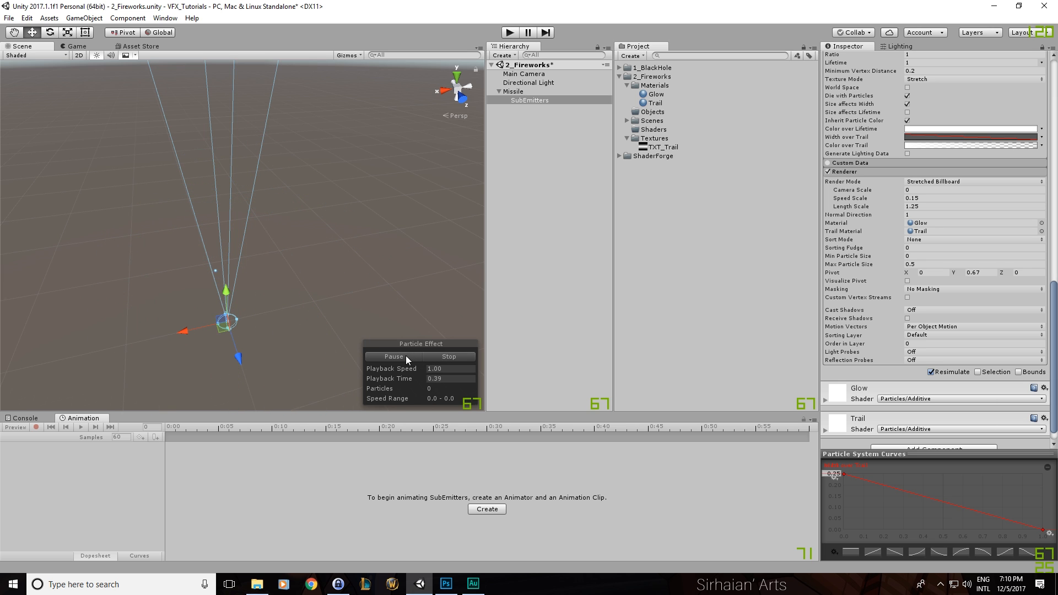
left_click(406, 356)
Step: Set the SubEmitters particle system's Start Size to 0.25
scroll(942, 194, "up", 5)
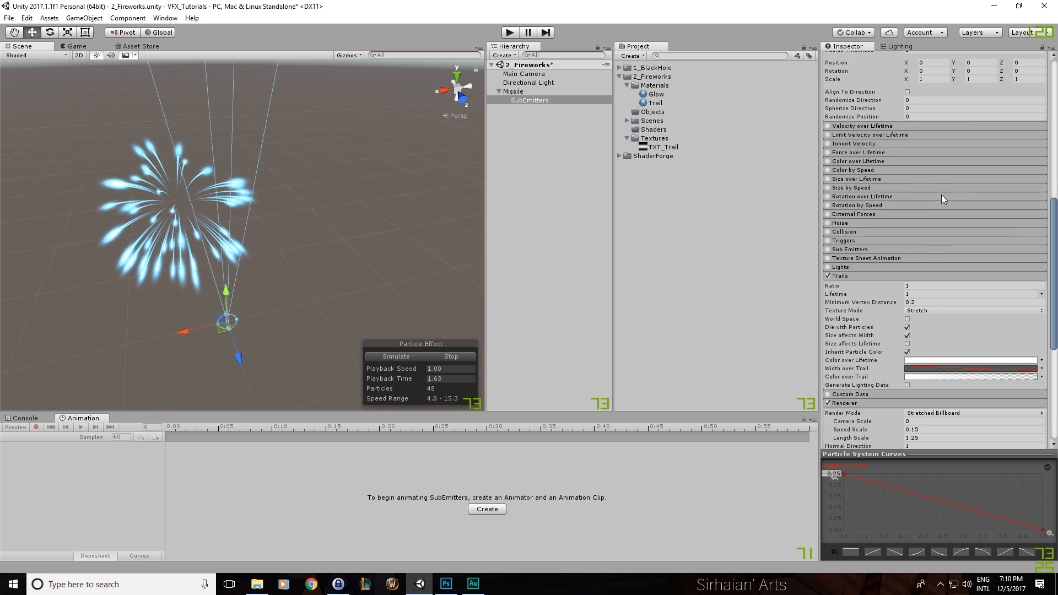
scroll(948, 196, "up", 8)
left_click(941, 167)
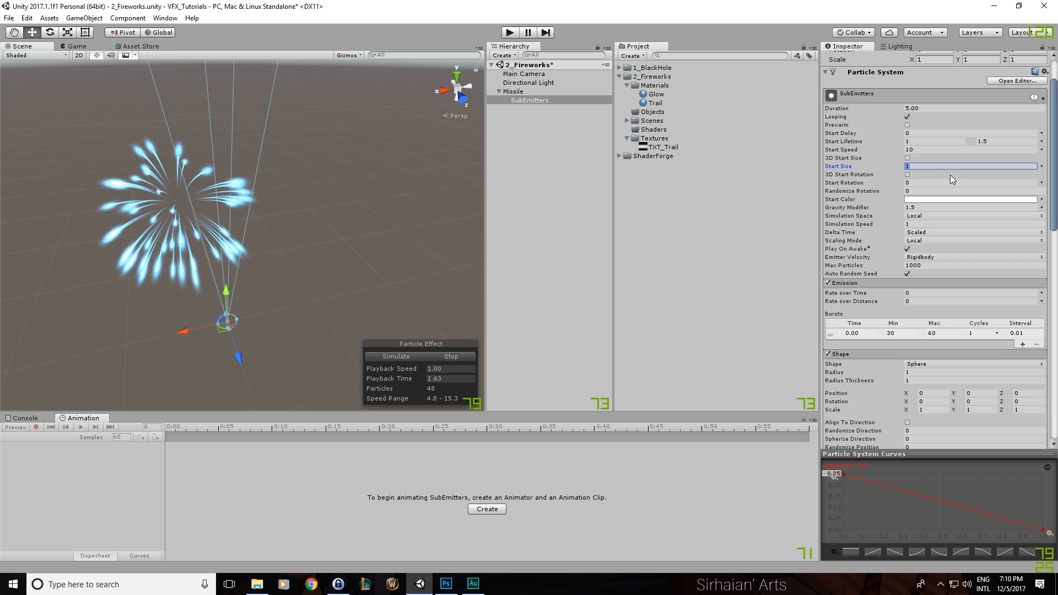
type(".25")
key("Return")
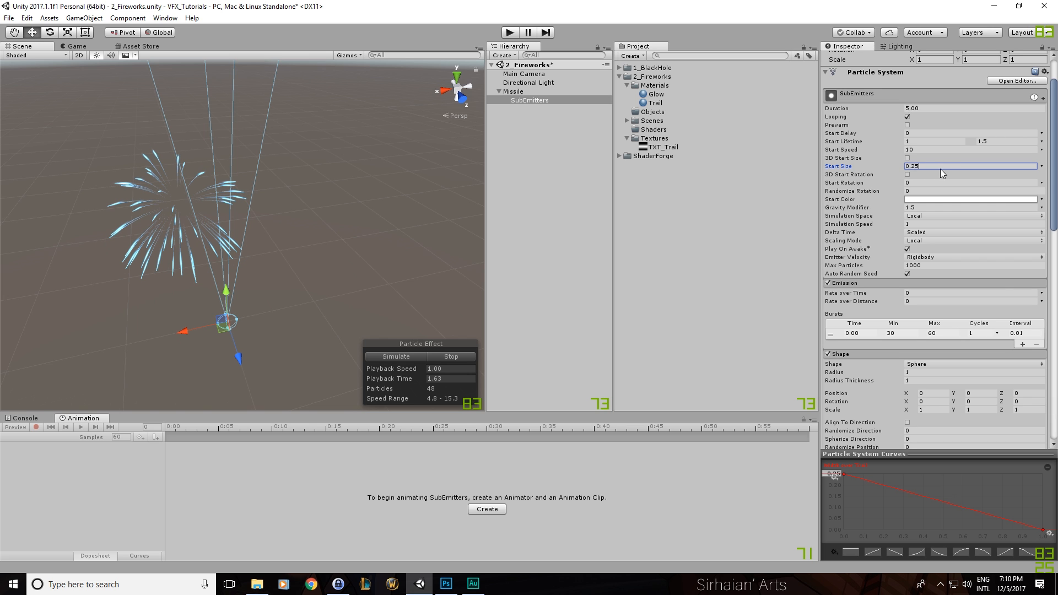
Step: Replay the effect and examine the size of the burst particles
left_click_drag(333, 255, 237, 231, "alt")
left_click(413, 357)
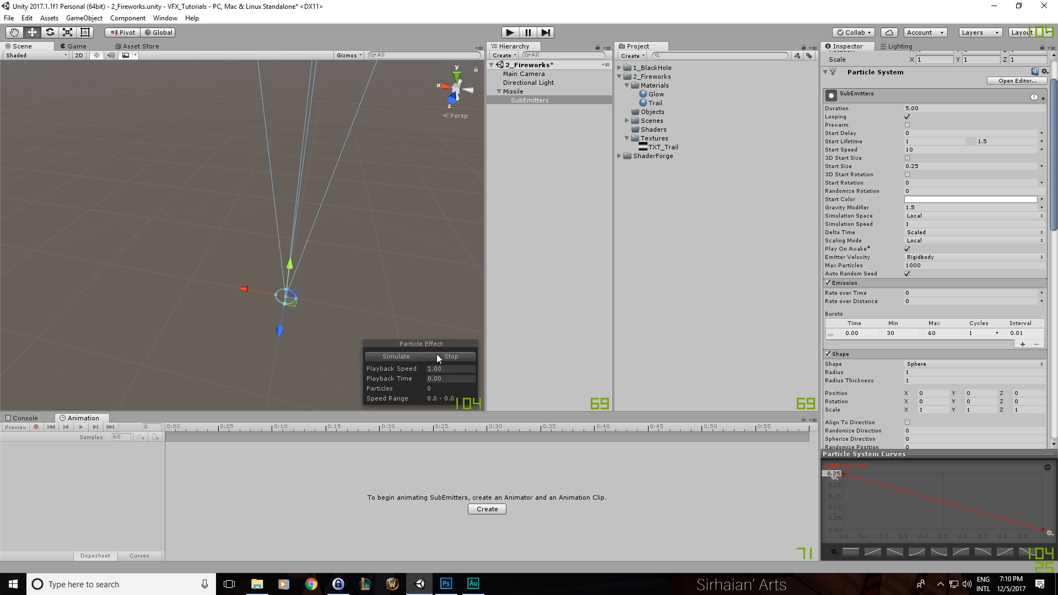
left_click(412, 355)
left_click_drag(422, 233, 343, 247, "alt")
Step: Set the SubEmitters renderer's Speed Scale to 0.1 and Length Scale to 1.2
scroll(932, 192, "down", 15)
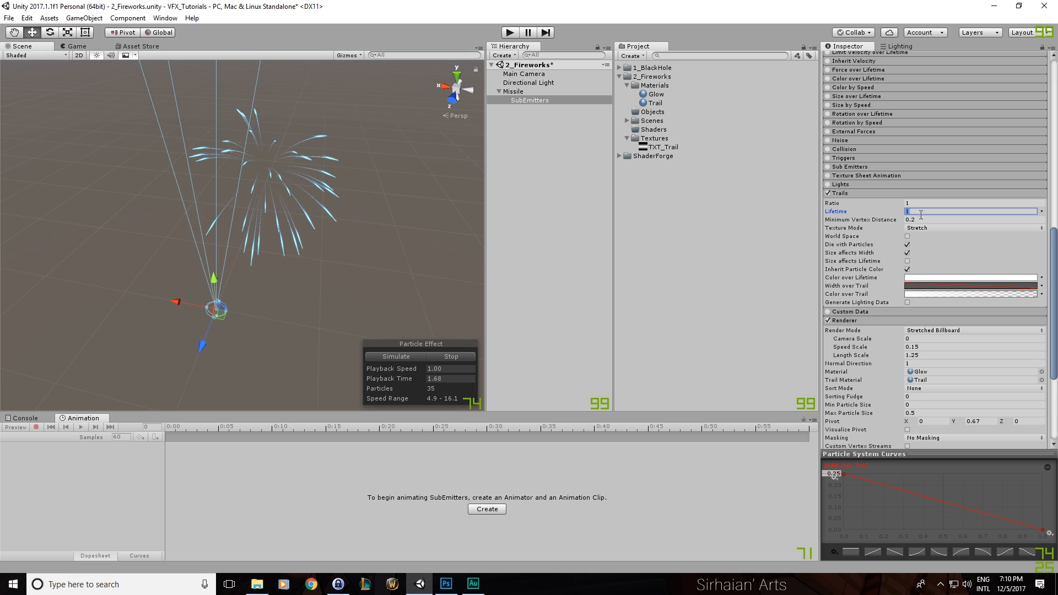
left_click(923, 347)
key("BackSpace")
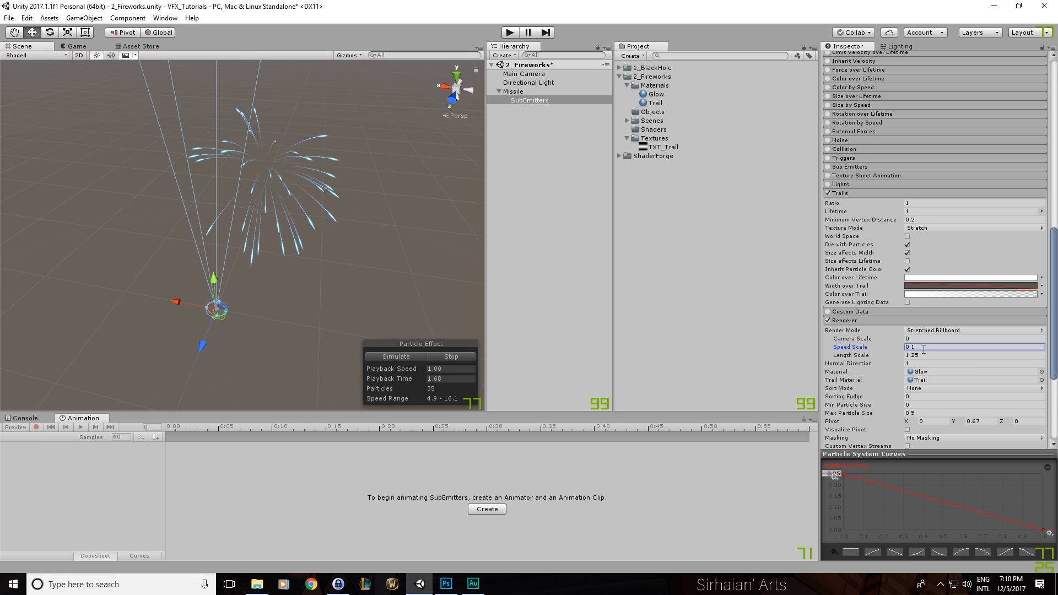
left_click(924, 356)
type("1.2")
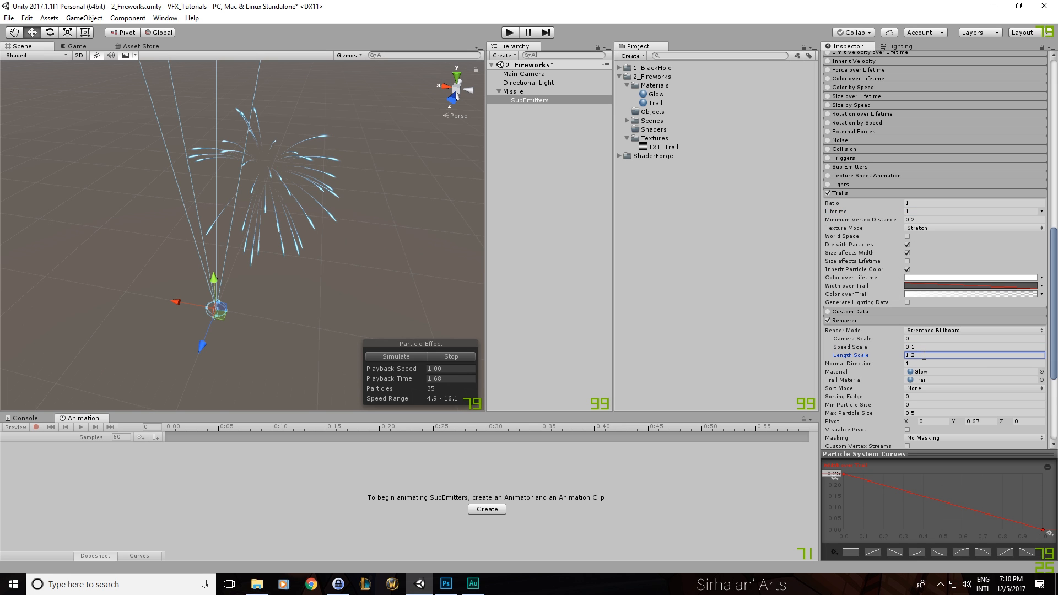
Step: Try a Start Size of 0.35 for the burst particles and settle on 0.4
scroll(909, 271, "up", 15)
left_click(927, 185)
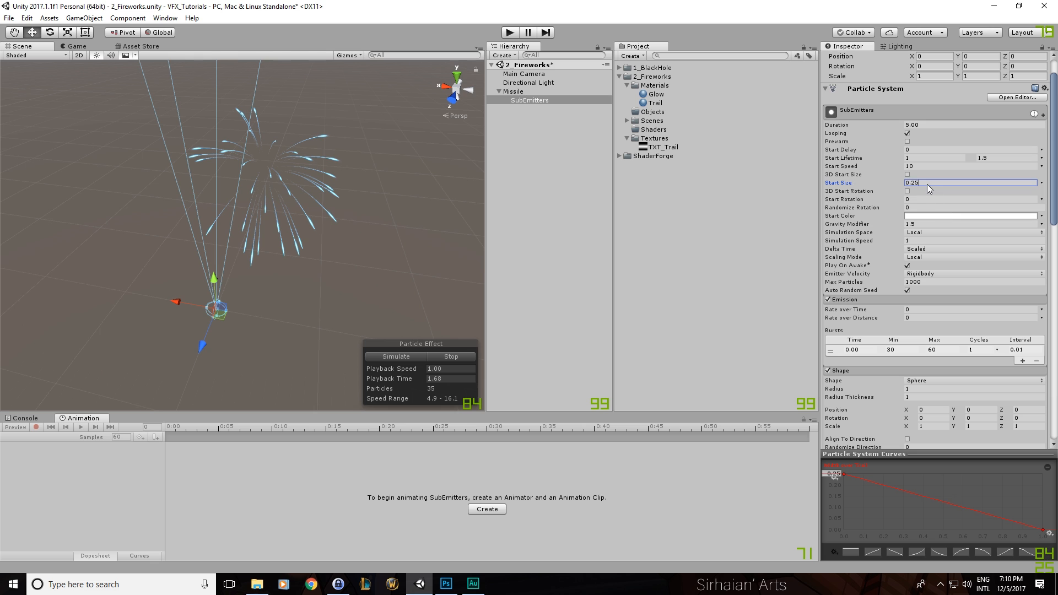
type("0.35")
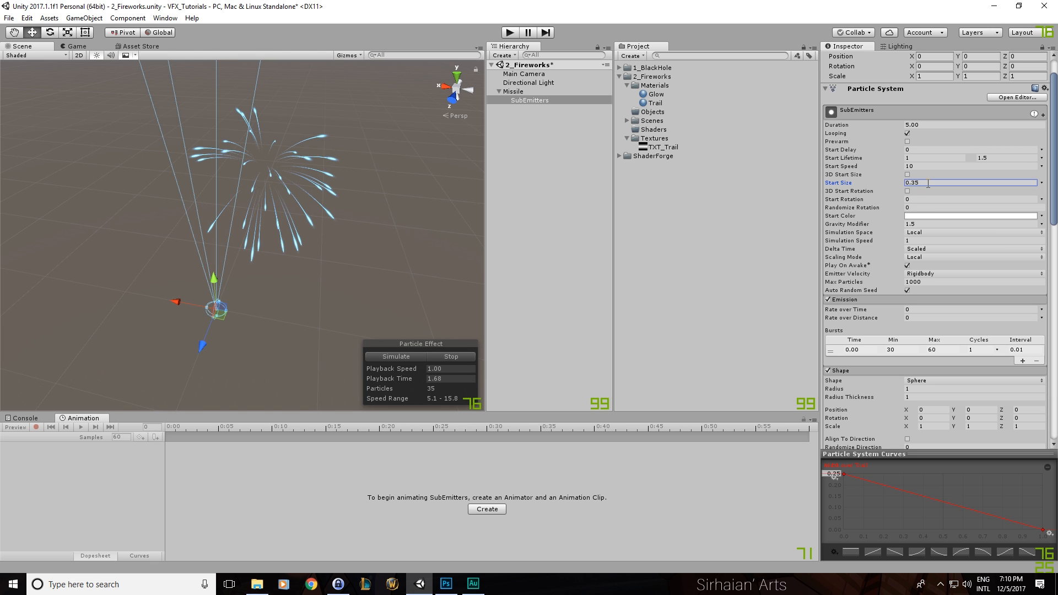
double_click(928, 184)
type("0.4")
Step: Adjust the renderer's Pivot Y while checking the particle heads against their trails, settling on 1
left_click_drag(376, 217, 315, 247, "alt")
scroll(294, 251, "up", 3)
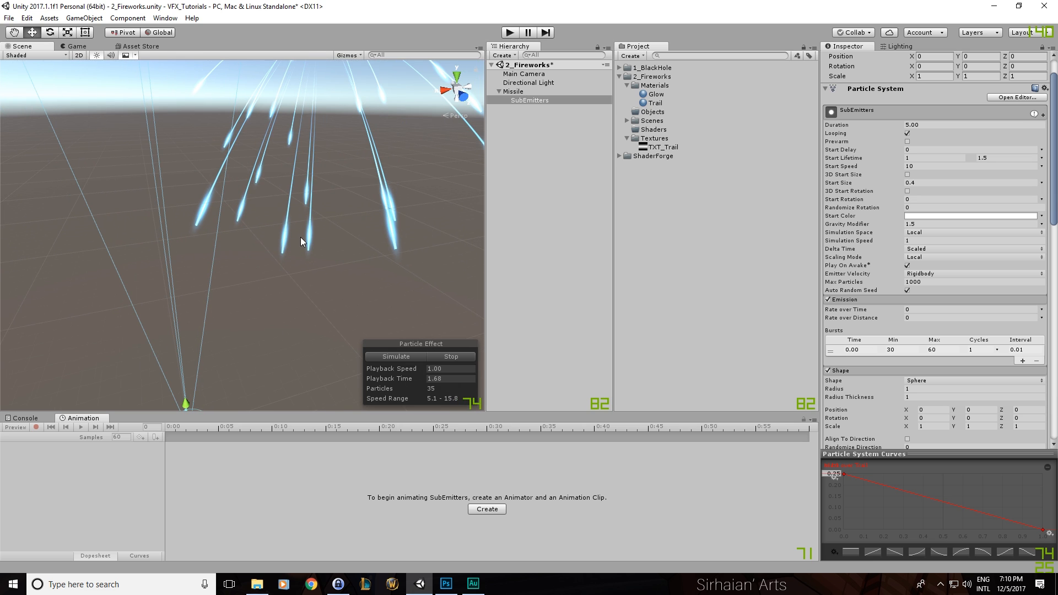
scroll(960, 241, "down", 15)
left_click(960, 255)
left_click_drag(958, 254, 1004, 253)
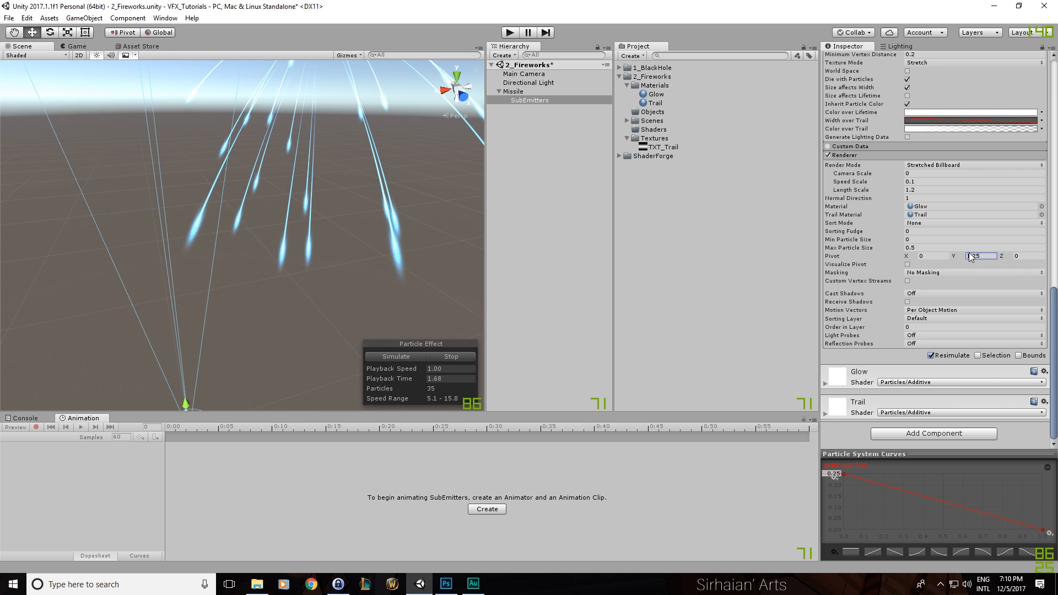
left_click_drag(462, 309, 226, 265, "alt")
left_click(991, 256)
type("1.1")
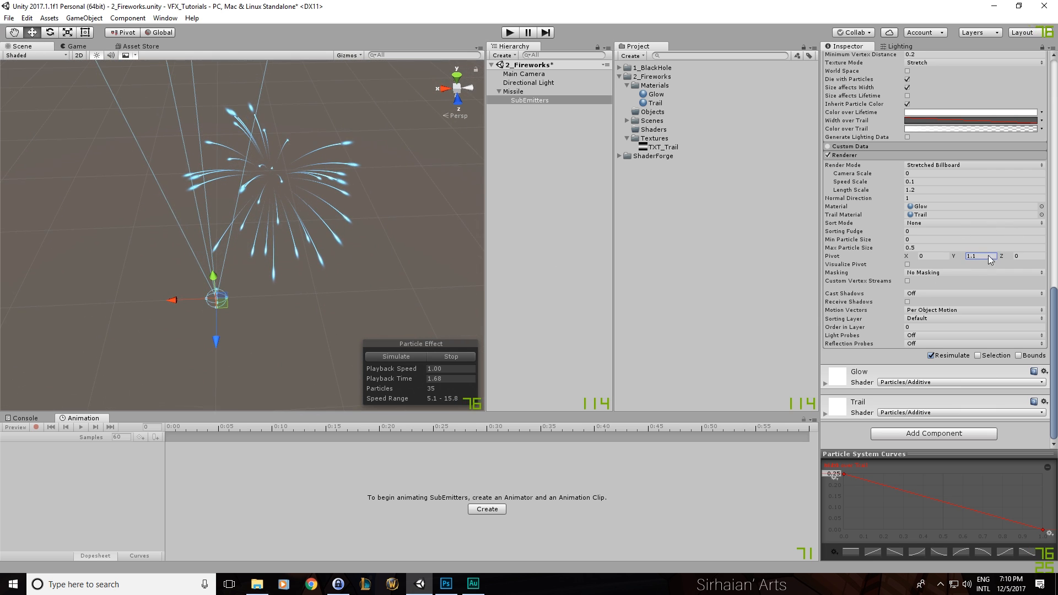
double_click(989, 256)
type("1")
Step: Replay the fireworks several times and pause it as the burst falls to review the trails
left_click_drag(283, 243, 424, 337, "alt")
left_click(415, 358)
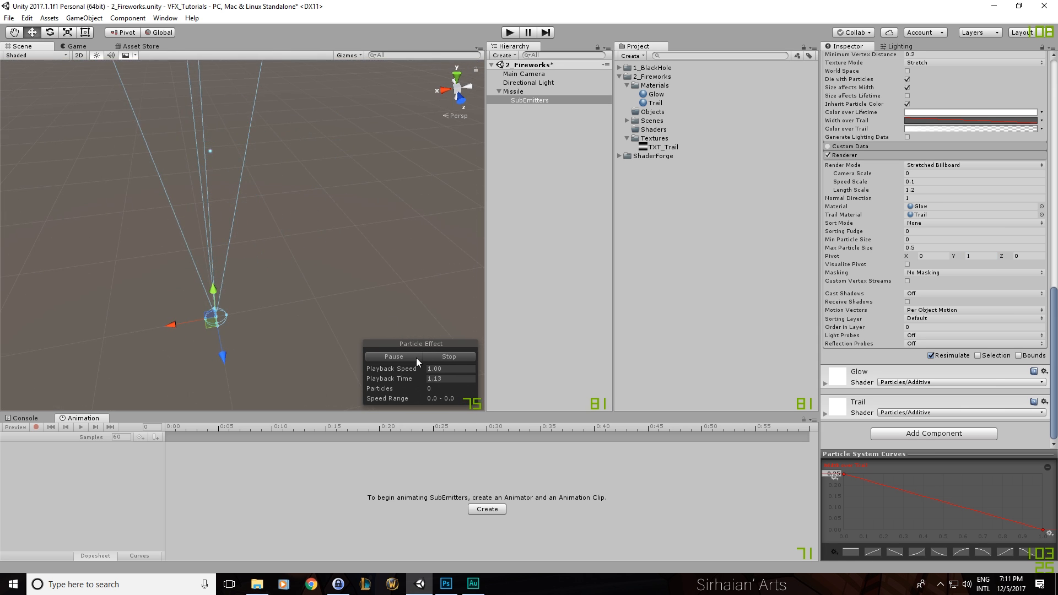
left_click(442, 356)
left_click(416, 356)
left_click_drag(331, 257, 342, 263, "alt")
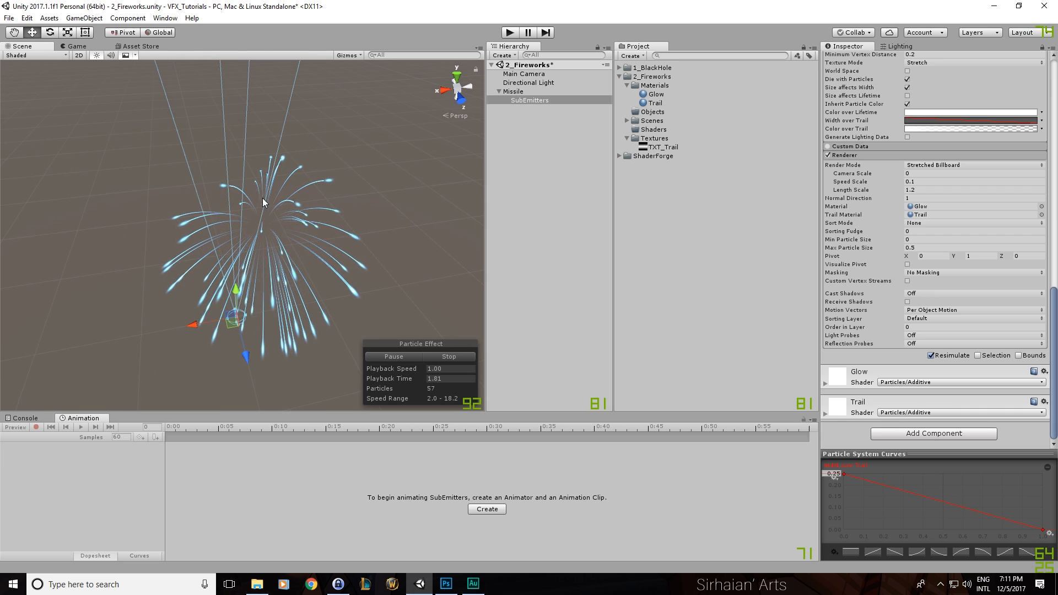
left_click(436, 354)
left_click(407, 354)
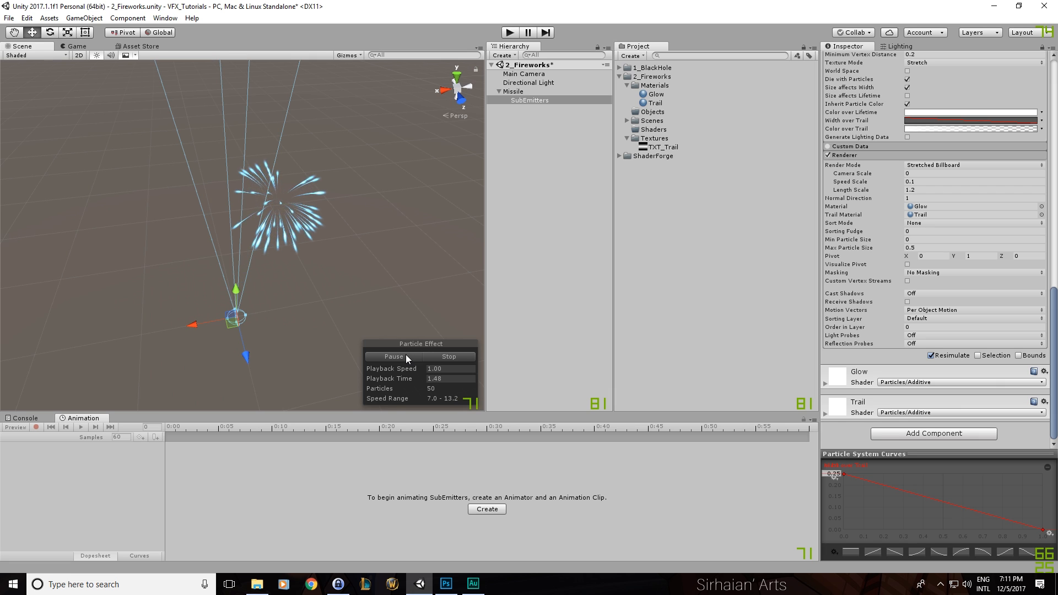
left_click(406, 355)
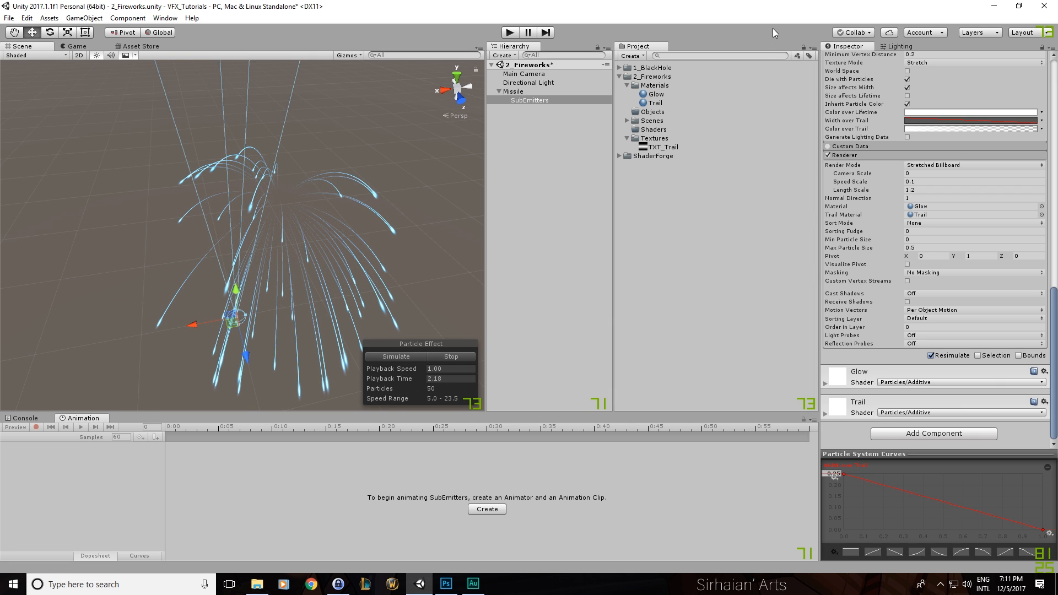
Step: Turn off Die with Particles for the trails and replay the effect, pausing while the trails fall
scroll(859, 215, "up", 5)
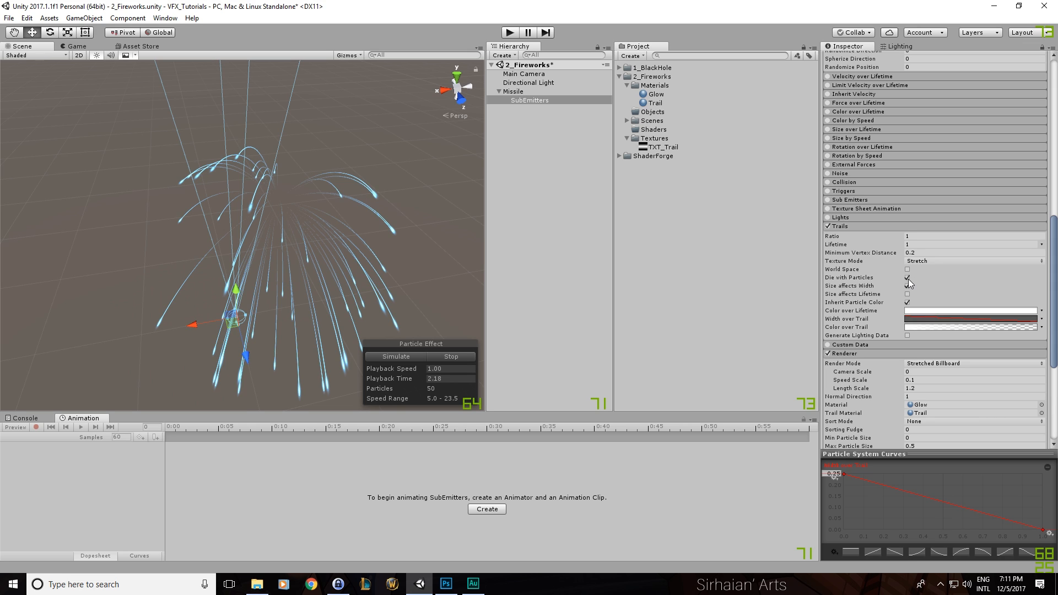
left_click(411, 355)
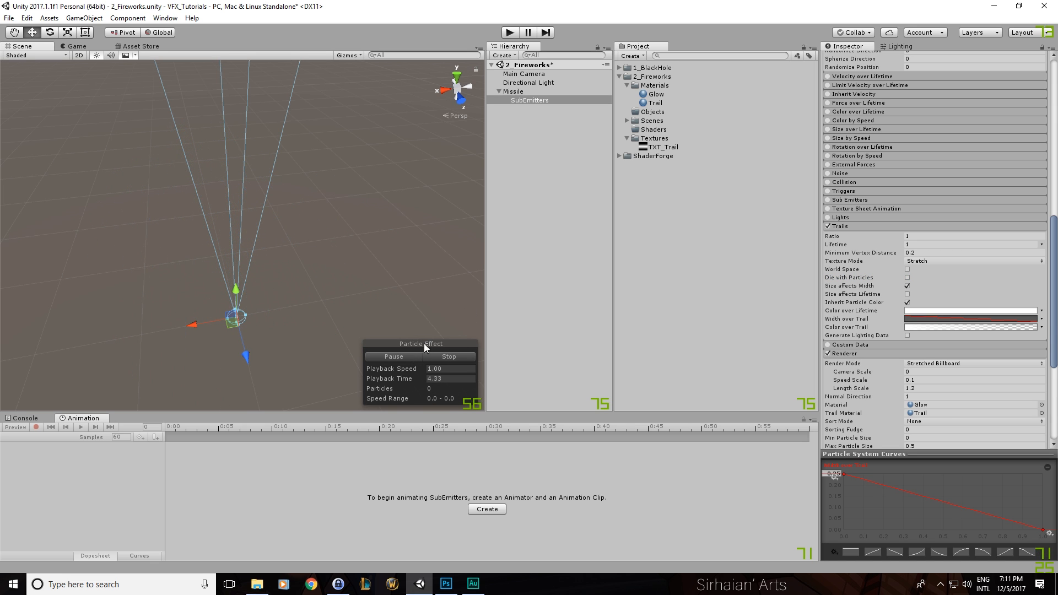
left_click(432, 356)
left_click(411, 356)
left_click(415, 357)
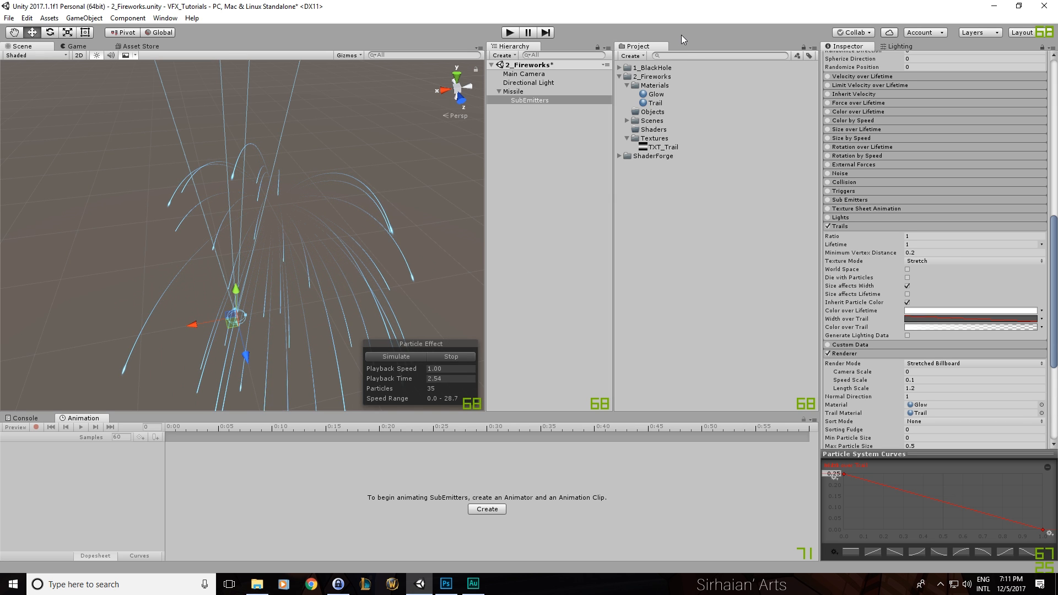
Step: Enable Color over Lifetime for the SubEmitters particles
scroll(887, 202, "up", 9)
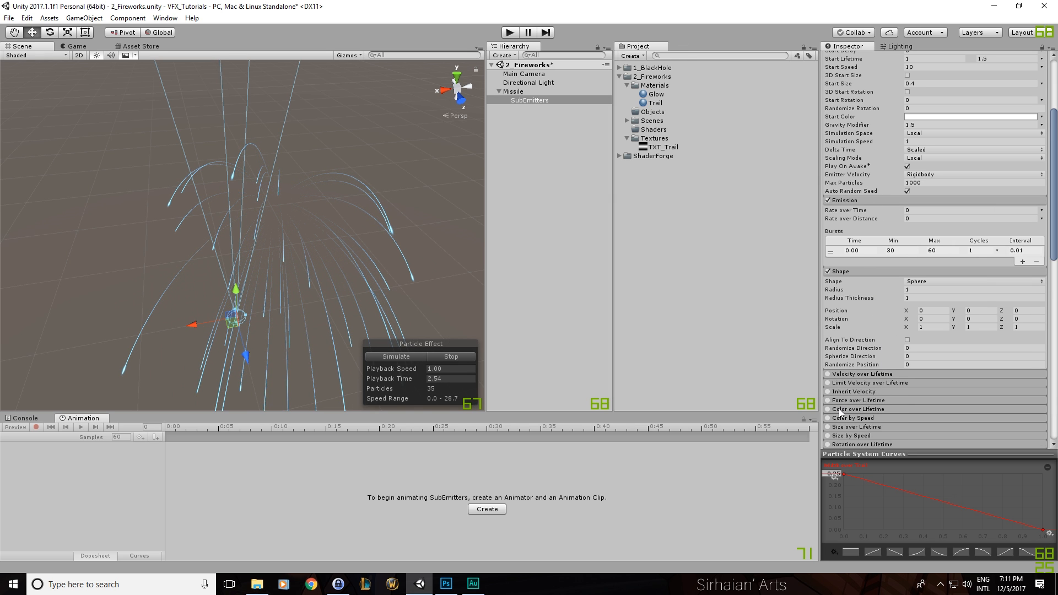
left_click(839, 409)
scroll(871, 353, "down", 6)
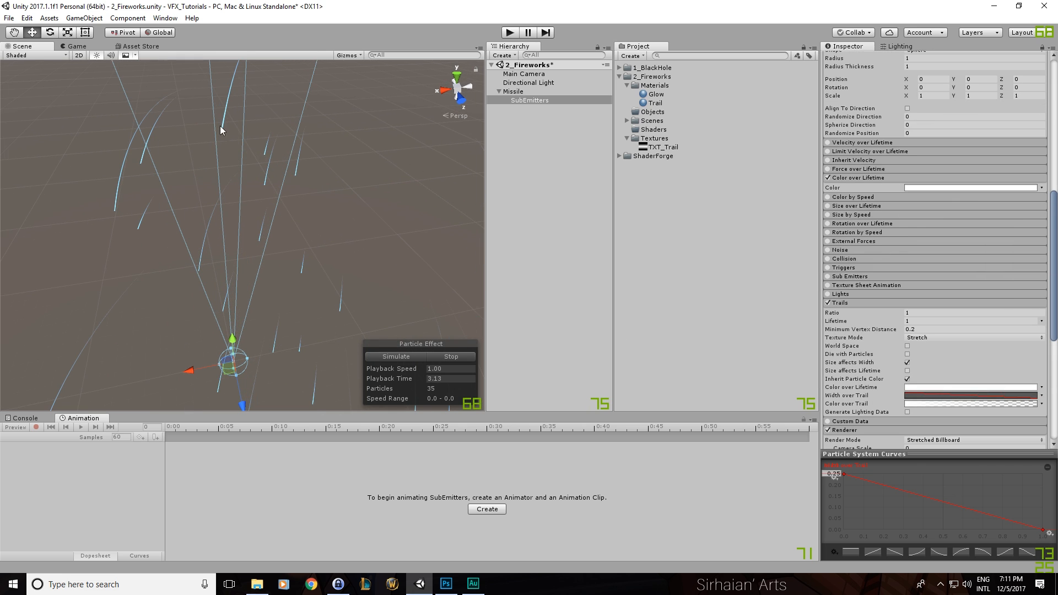
middle_click_drag(230, 154, 347, 139)
left_click_drag(347, 139, 371, 189, "alt")
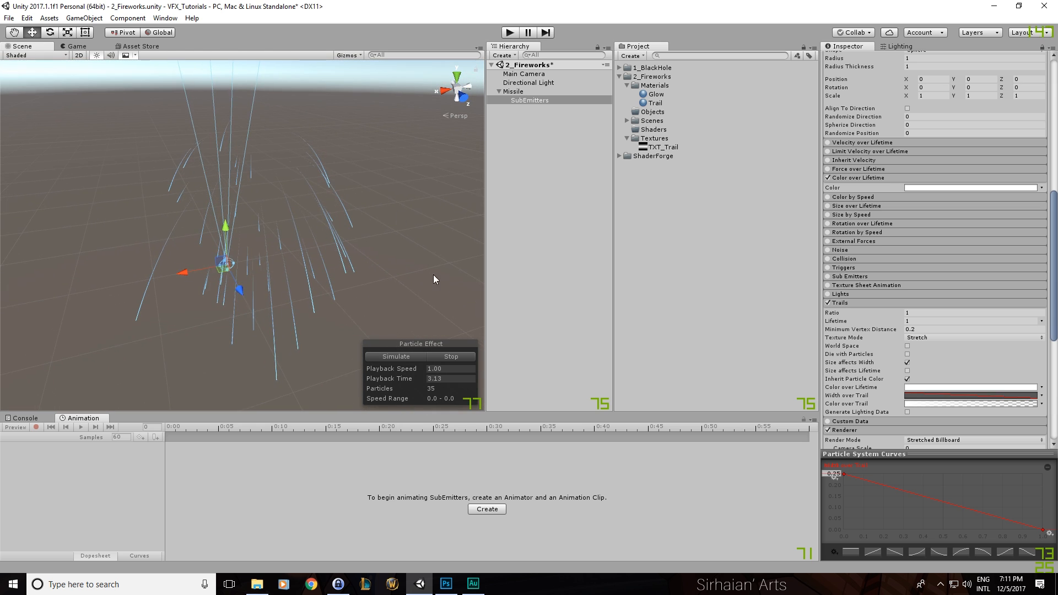
Step: Make the Color over Lifetime gradient white, opaque up to an alpha key at 50%, fading to alpha 0 at 100%
left_click(994, 187)
left_click(97, 40)
left_click(157, 87)
type("50")
left_click_drag(150, 9, 549, 65)
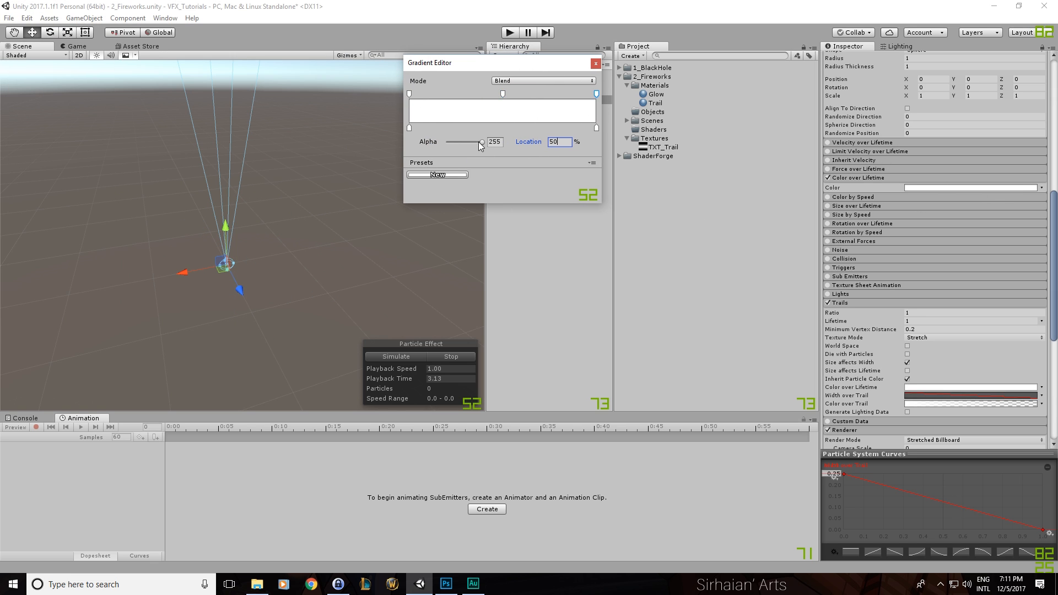
left_click_drag(478, 141, 448, 142)
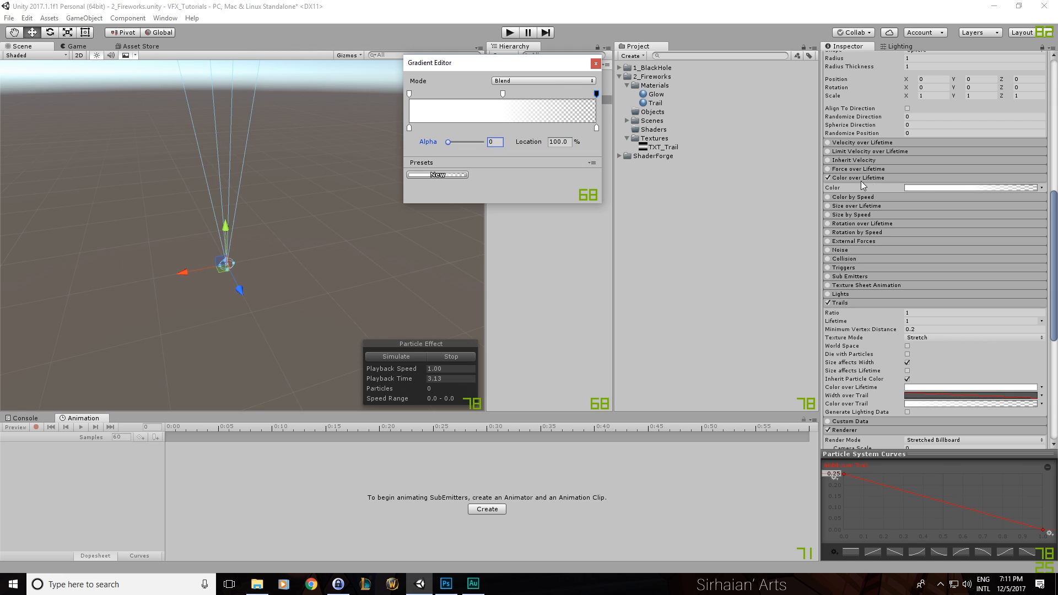
left_click(503, 95)
left_click(595, 94)
key("Escape")
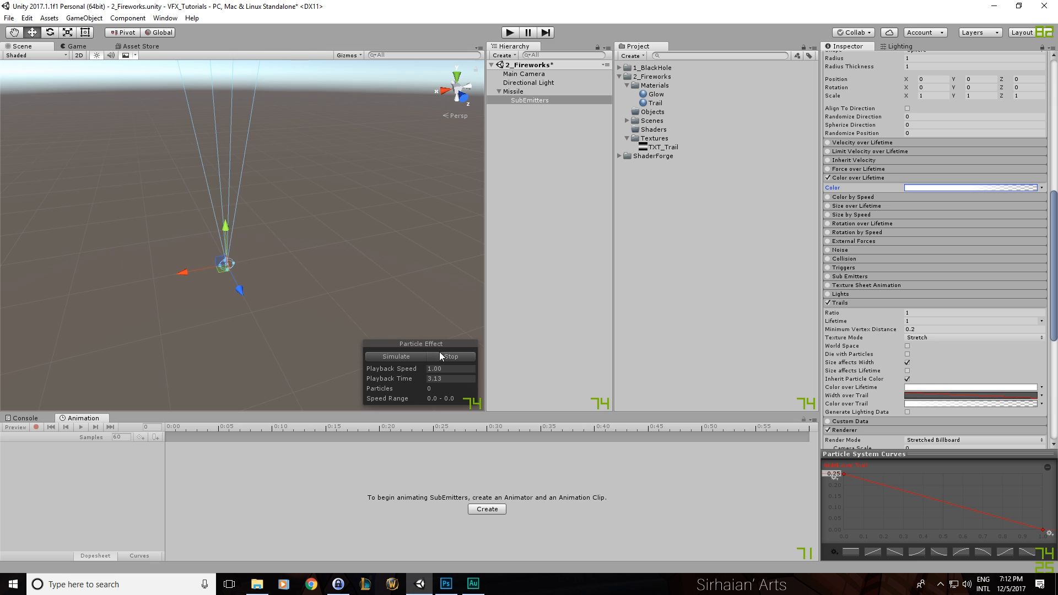
Step: Replay the effect, pause it during the burst and examine the fading particles from several angles
left_click(417, 353)
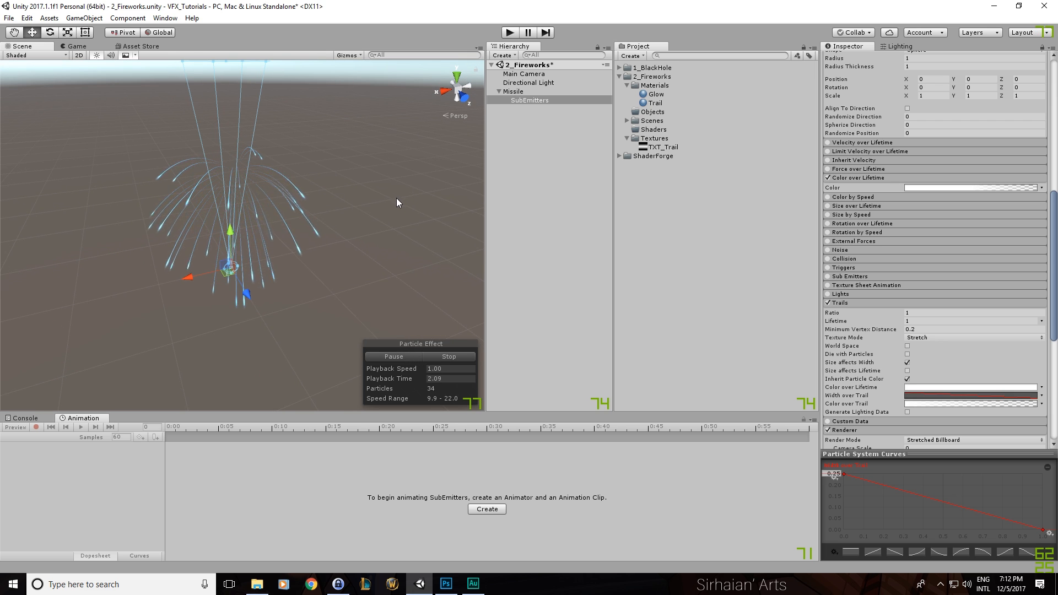
left_click(415, 356)
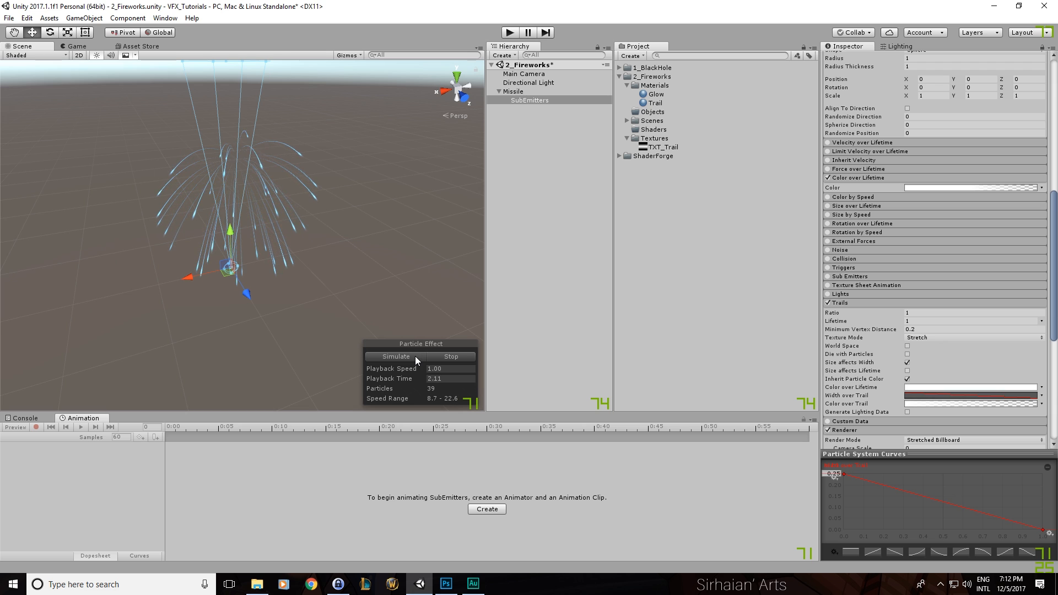
left_click_drag(310, 184, 247, 158, "alt")
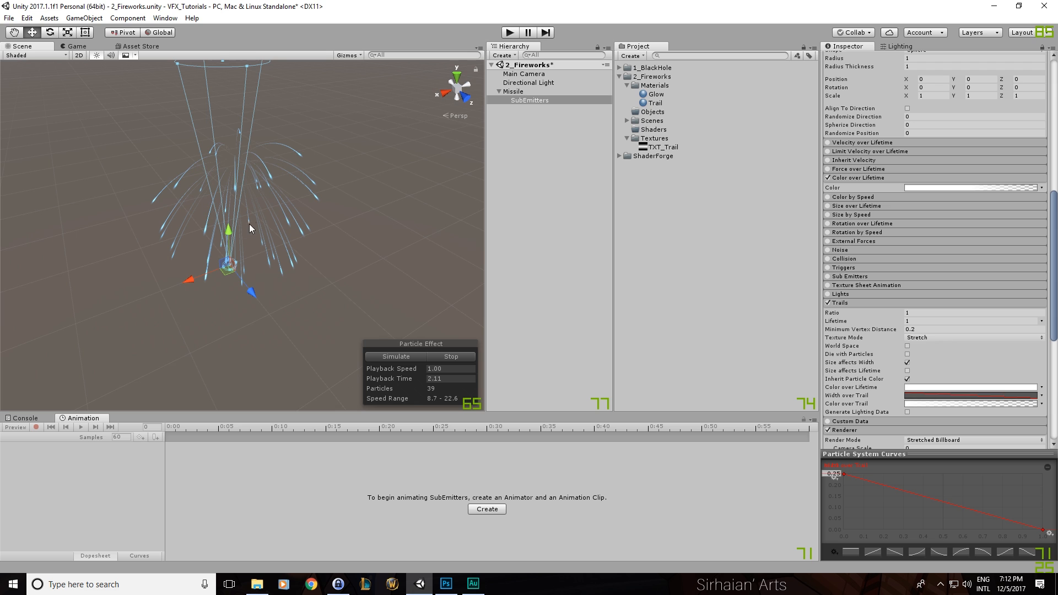
left_click_drag(352, 217, 277, 176, "alt")
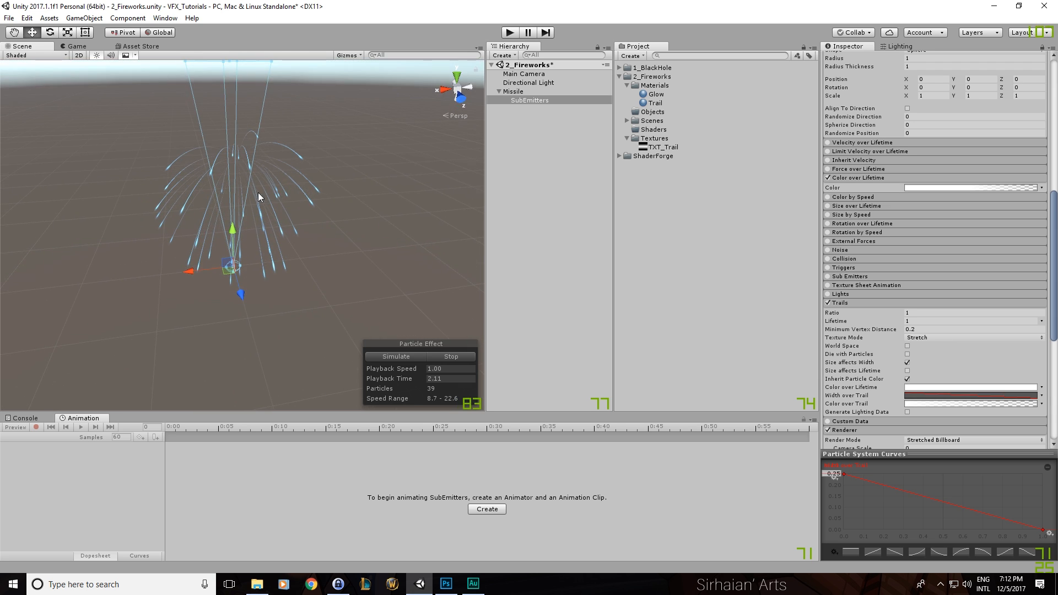
Step: Enable Limit Velocity over Lifetime for the SubEmitters particles
scroll(875, 180, "up", 9)
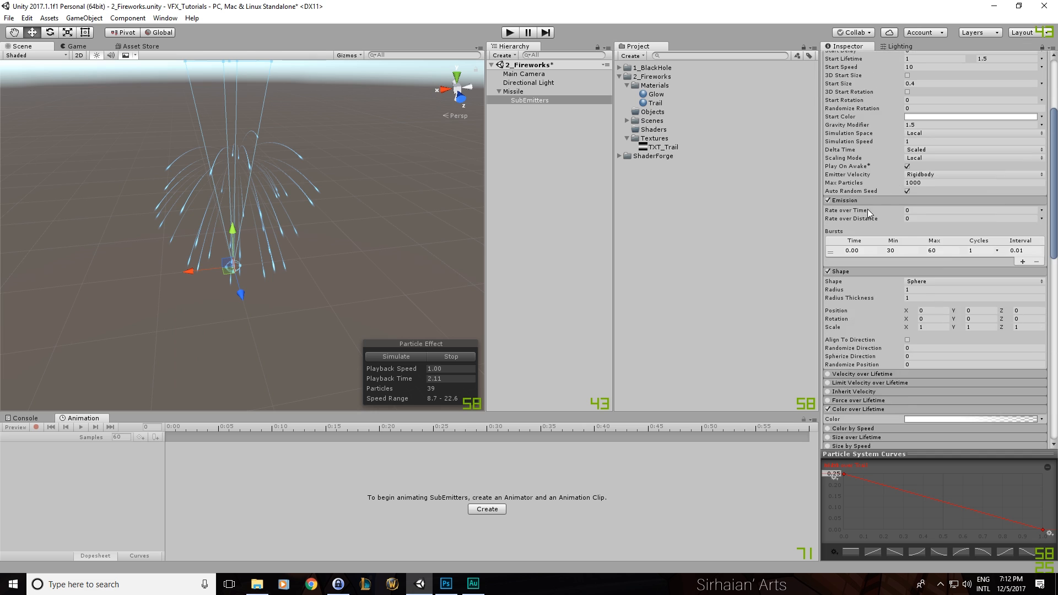
scroll(884, 211, "down", 5)
left_click(828, 284)
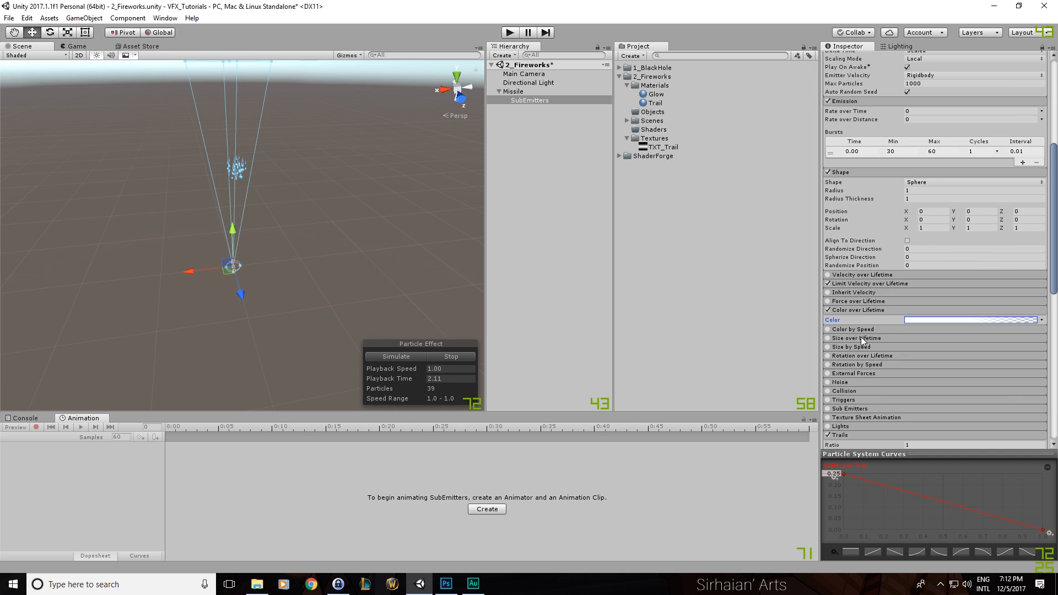
Step: Open the Limit Velocity over Lifetime settings, replay the effect and pause it to examine the burst
left_click(849, 284)
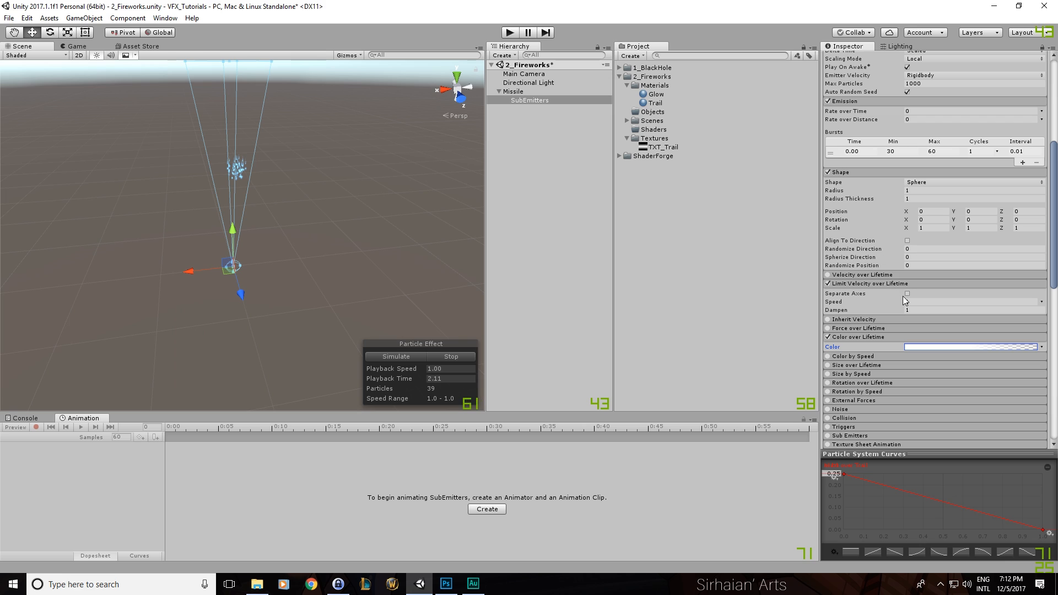
left_click(433, 358)
left_click(411, 356)
middle_click_drag(201, 177, 293, 280)
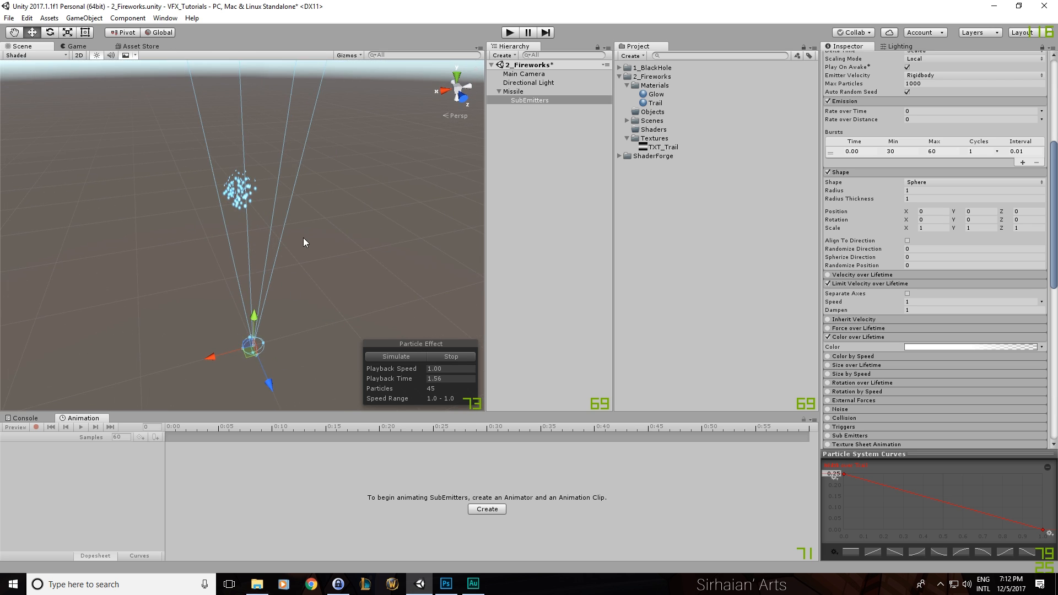
scroll(284, 227, "up", 2)
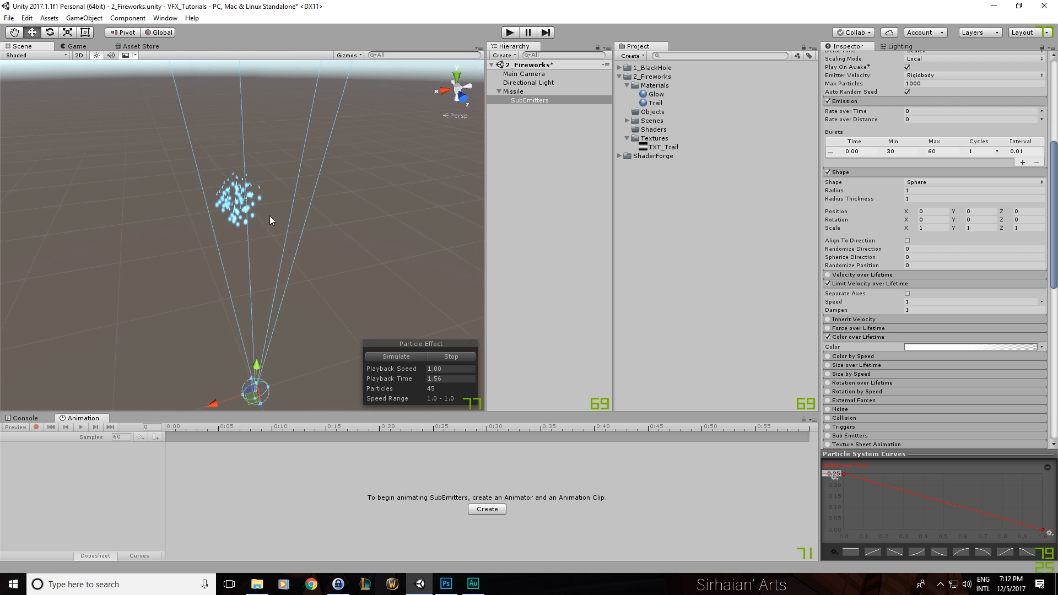
scroll(297, 187, "down", 1)
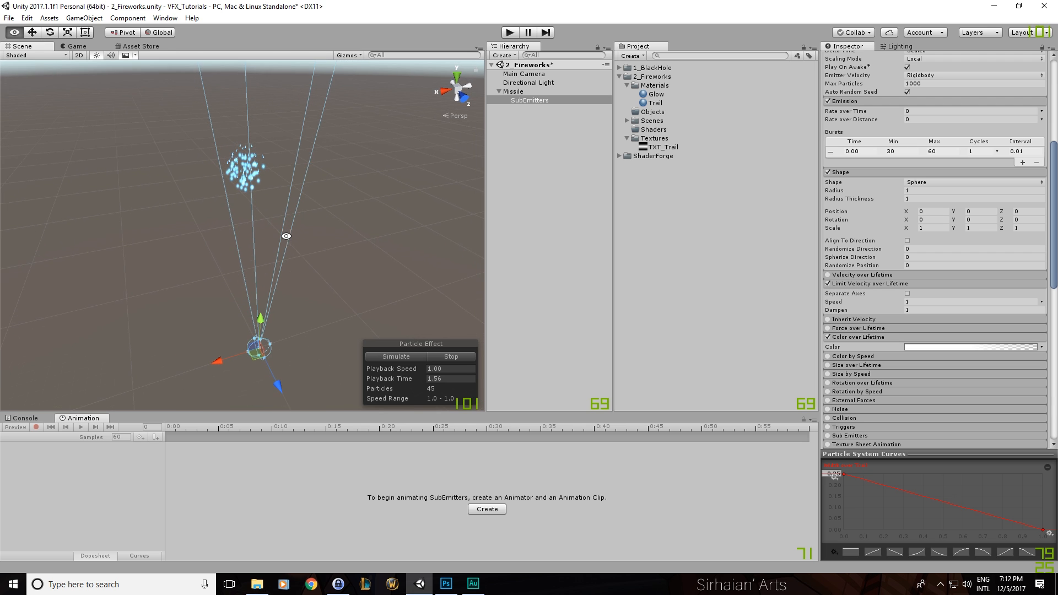
Step: Switch the Limit Velocity over Lifetime Speed to a curve falling from 10 at the start to 0 at the end
left_click(1043, 302)
left_click(937, 322)
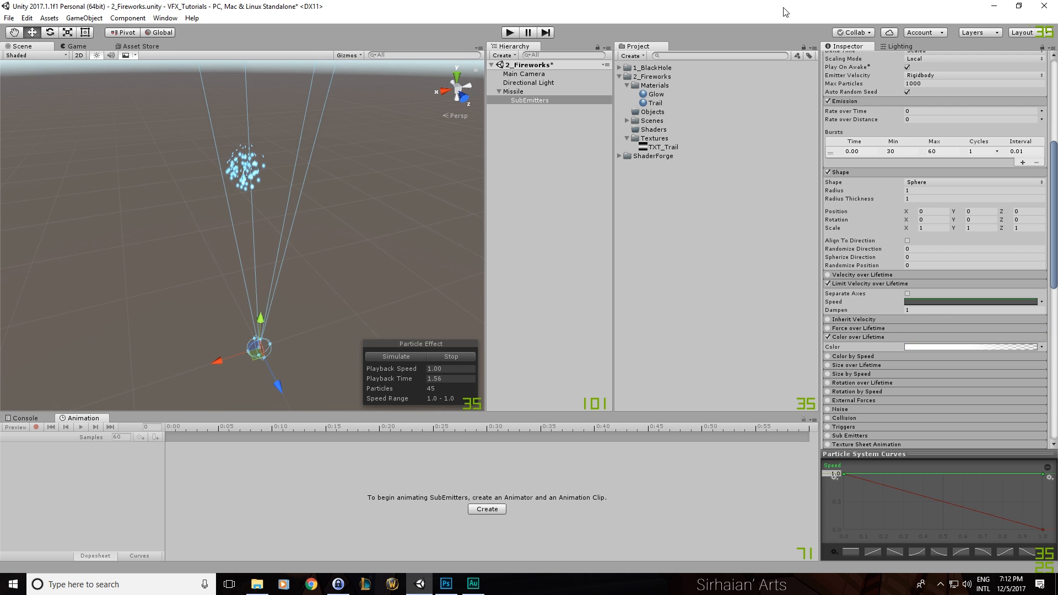
left_click_drag(843, 475, 842, 540)
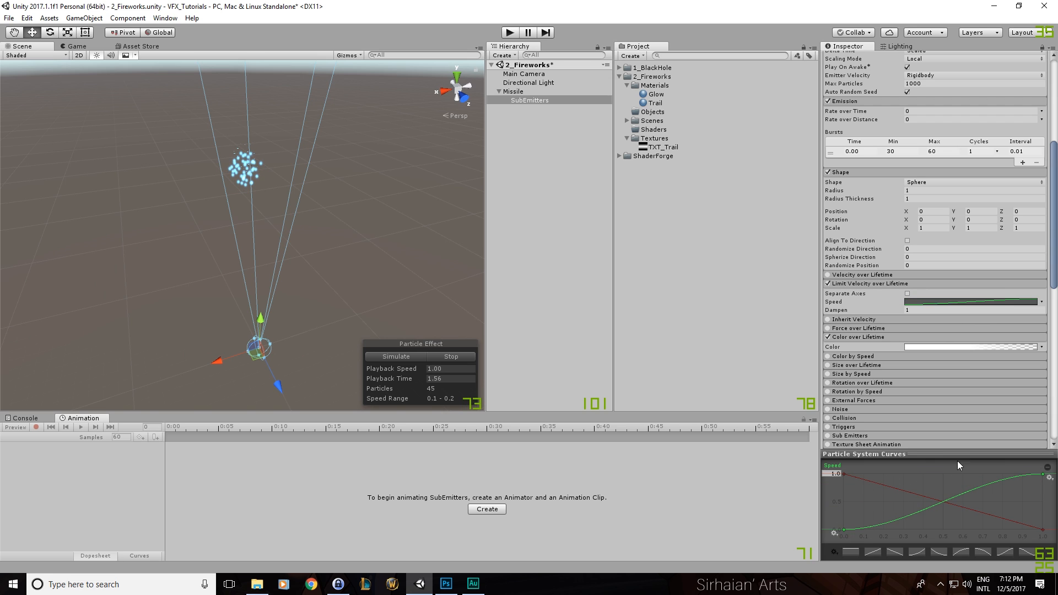
left_click_drag(847, 524, 830, 475)
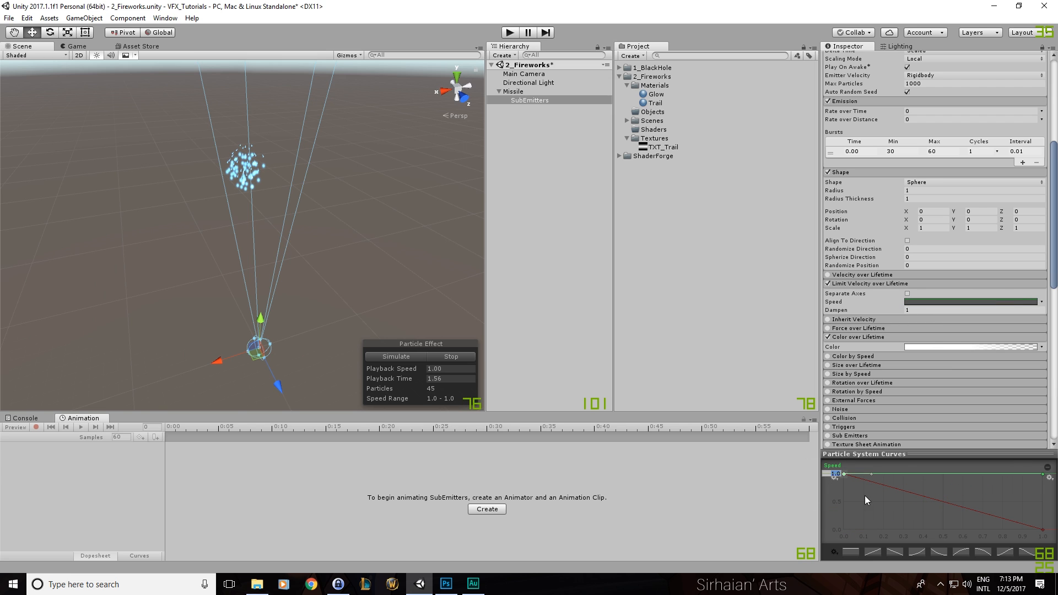
type("10")
key("Return")
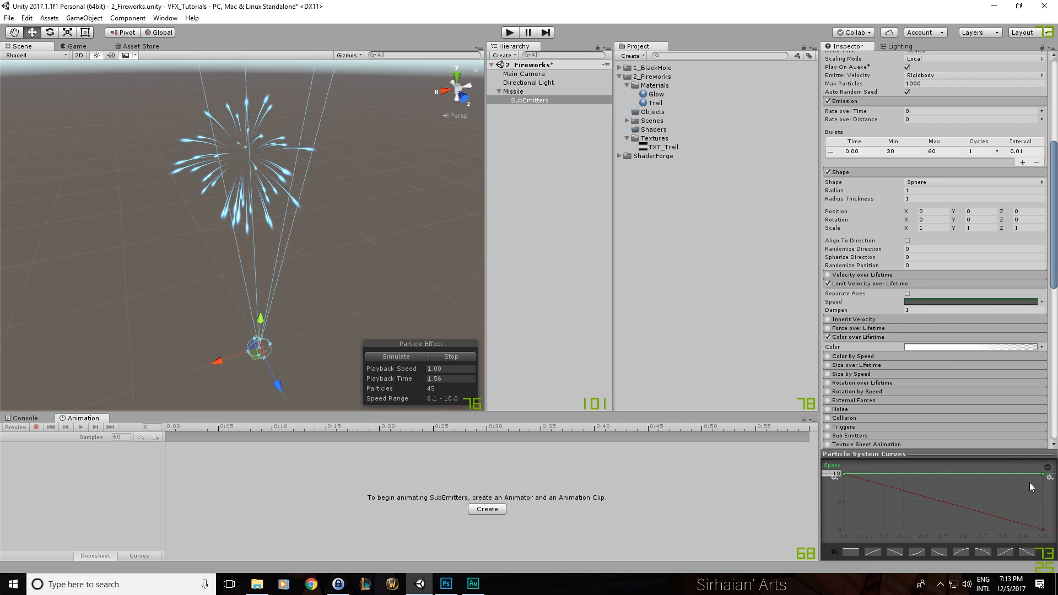
left_click_drag(1044, 476, 1043, 530)
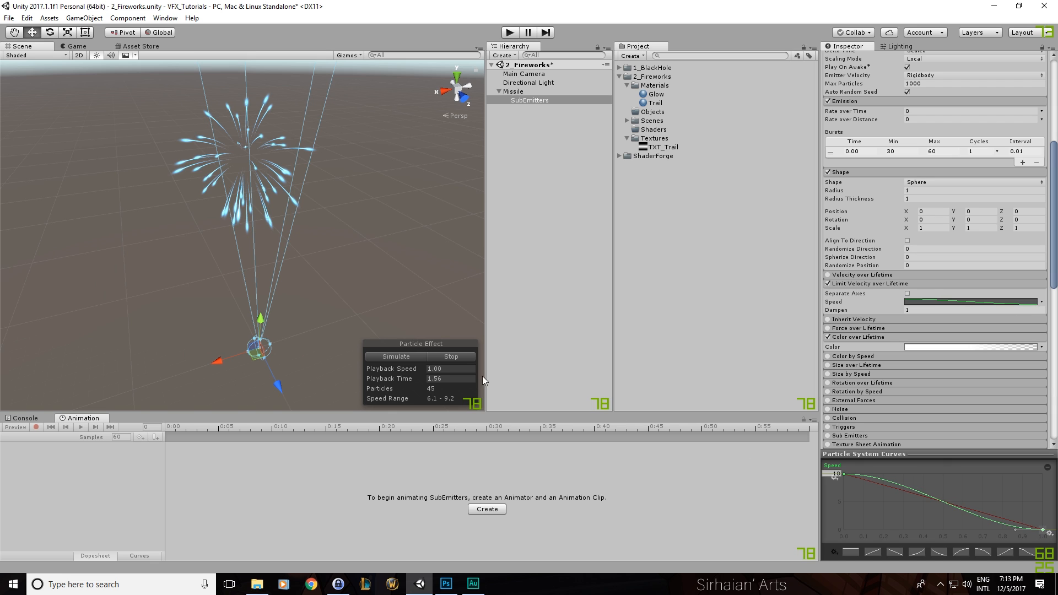
Step: Replay the fireworks and examine the slowing burst from several angles, pausing it with SubEmitters selected
left_click(450, 357)
left_click(409, 357)
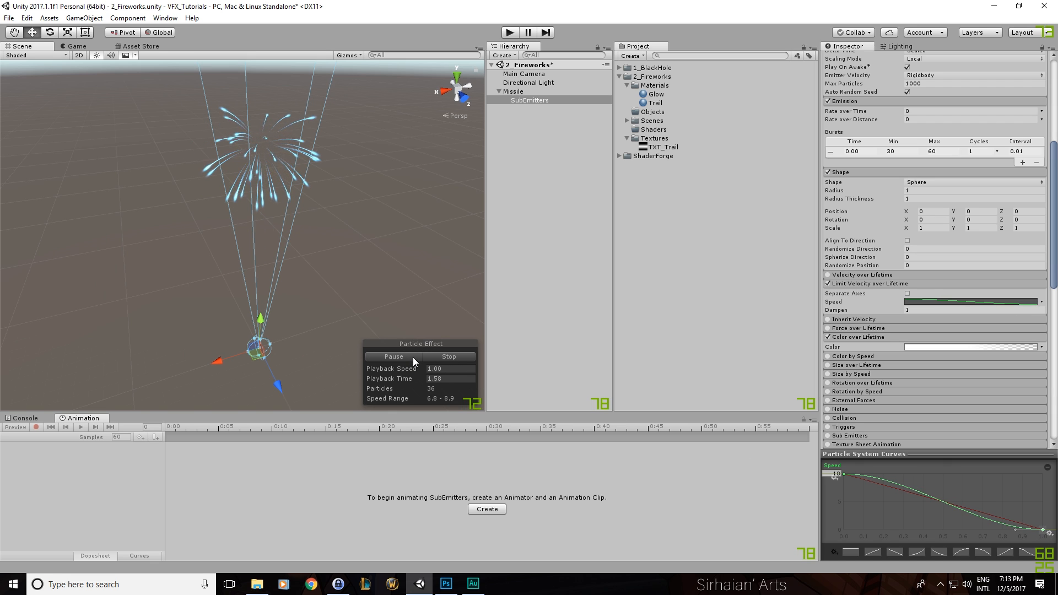
left_click(439, 356)
left_click(394, 357)
left_click_drag(425, 288, 376, 294, "alt")
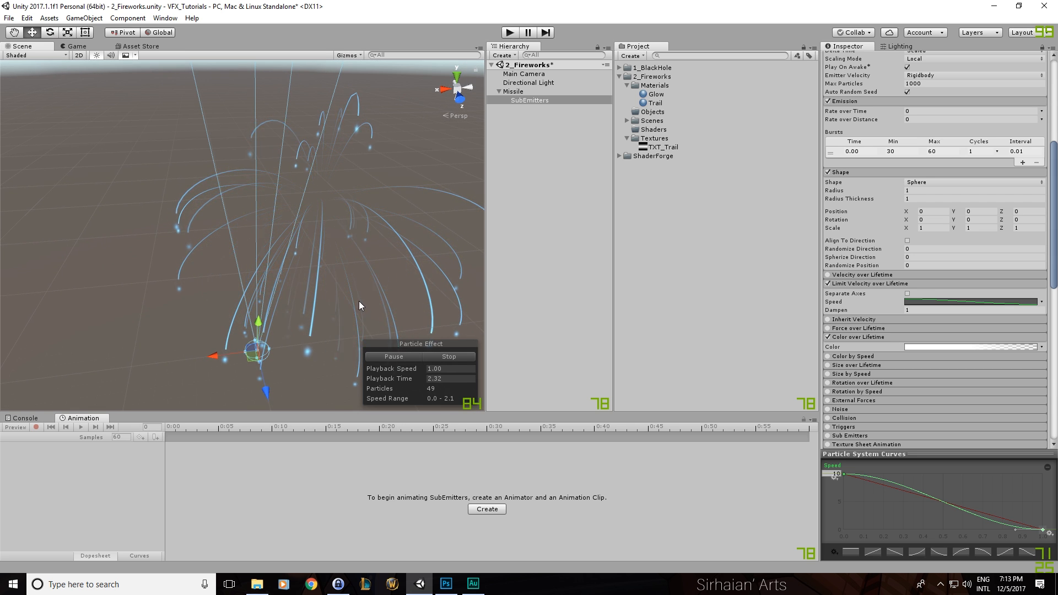
left_click(358, 301)
left_click_drag(374, 193, 338, 213, "alt")
left_click(526, 101)
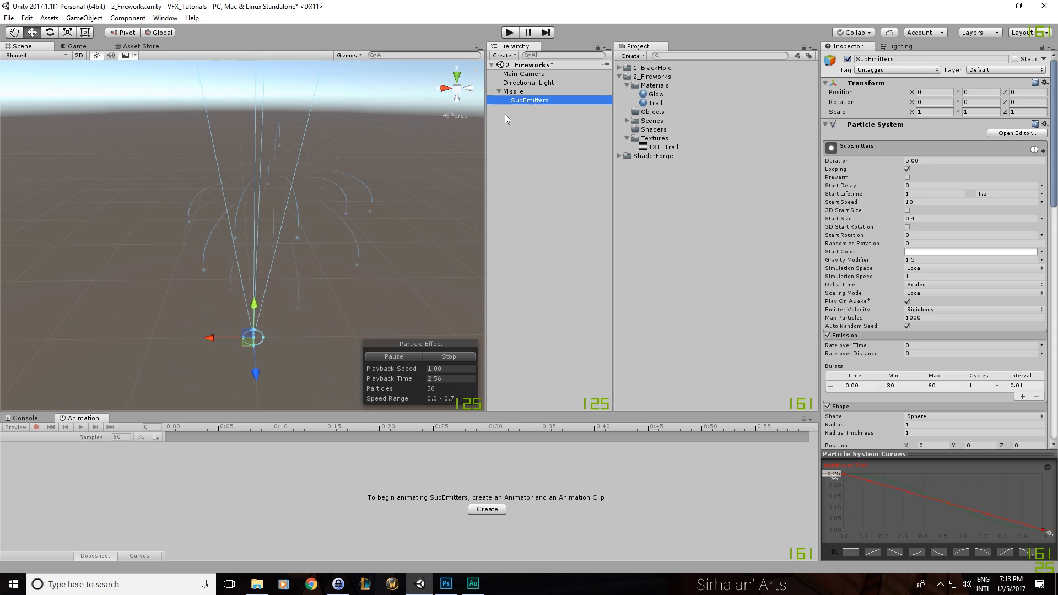
left_click(416, 357)
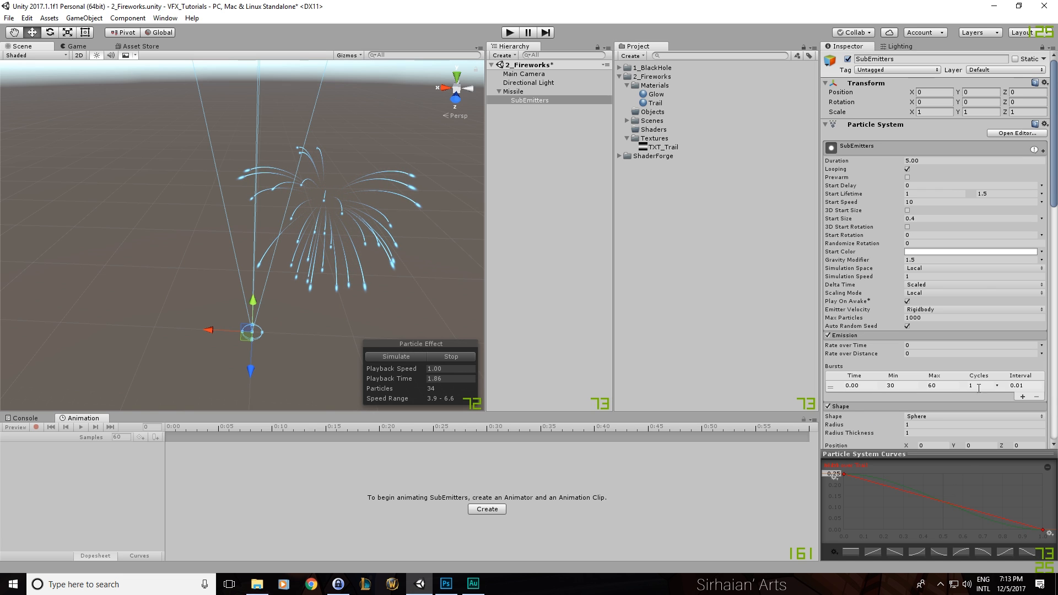
Step: Add a key to the limit-velocity Speed curve and pull it down at about 0.21 of the lifetime for an early slowdown
scroll(878, 368, "down", 3)
scroll(878, 368, "down", 2)
left_click(926, 369)
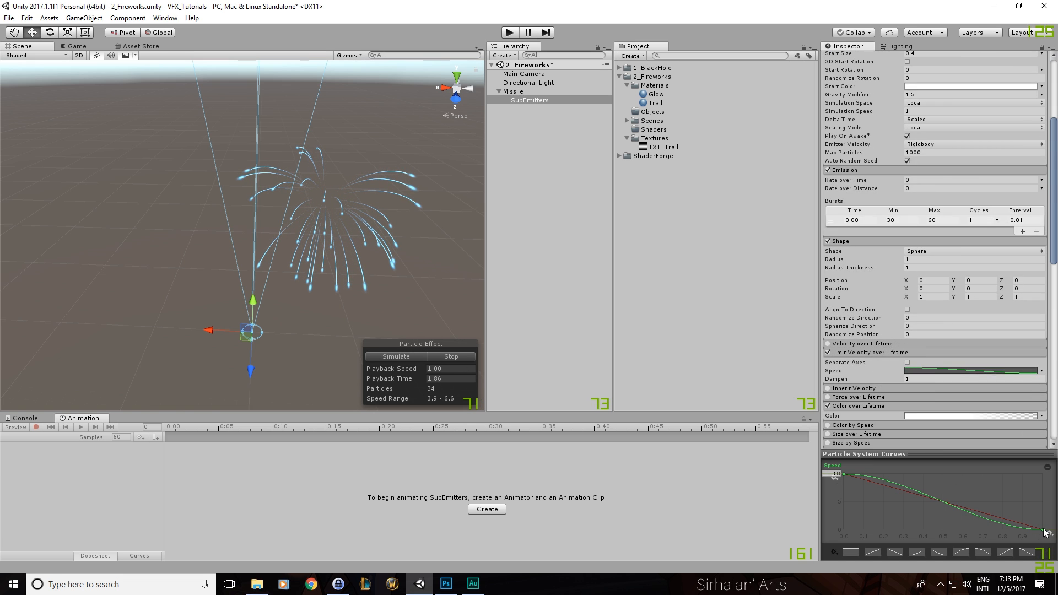
double_click(925, 494)
left_click_drag(925, 494, 885, 513)
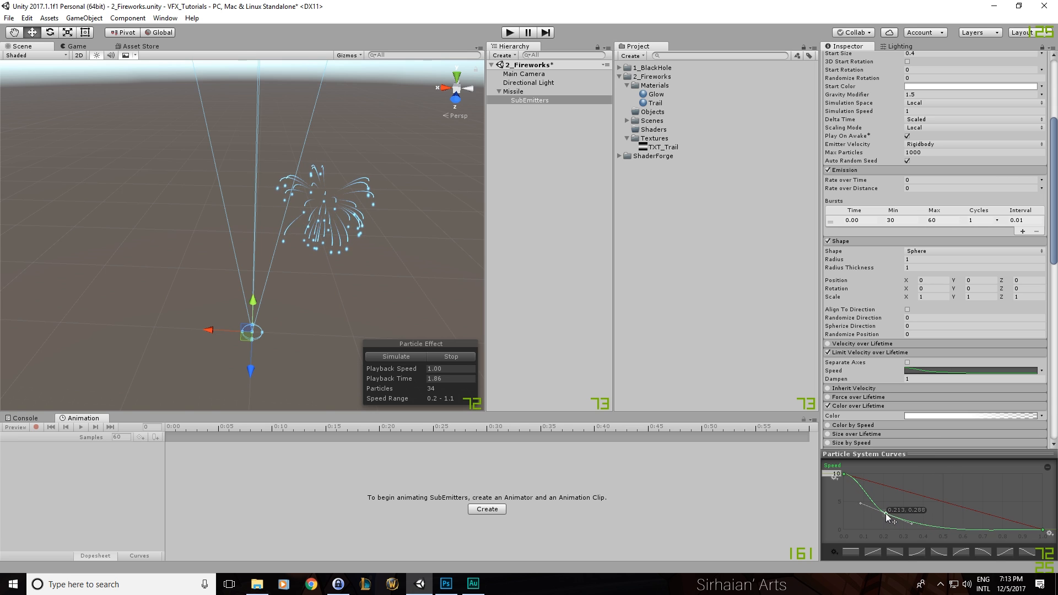
Step: Try a Gravity Modifier of 0 on SubEmitters and replay the burst, pausing to view it from another angle
left_click(916, 96)
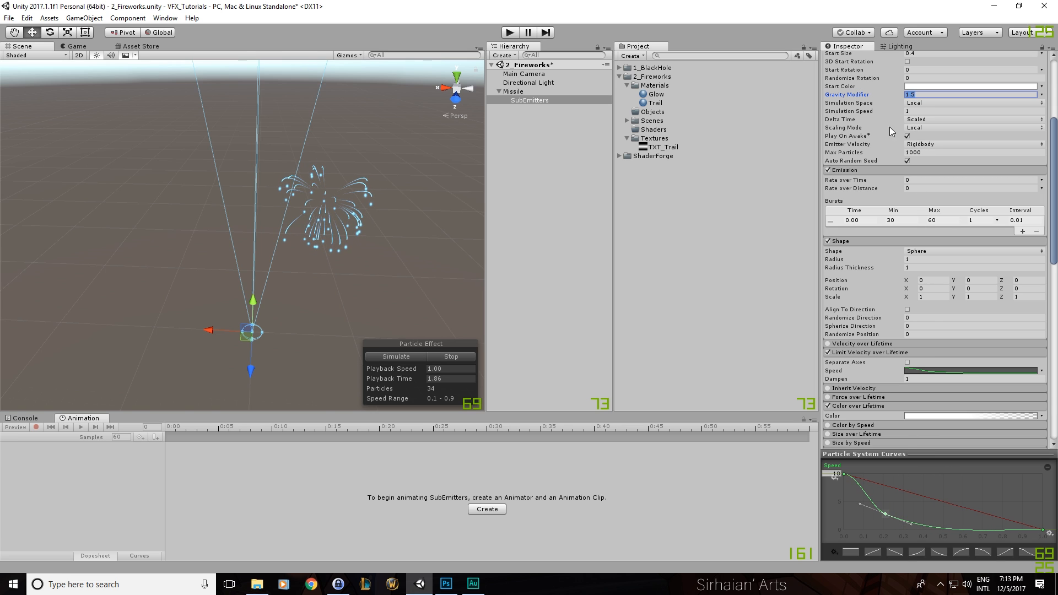
type("0")
left_click(432, 359)
left_click(422, 356)
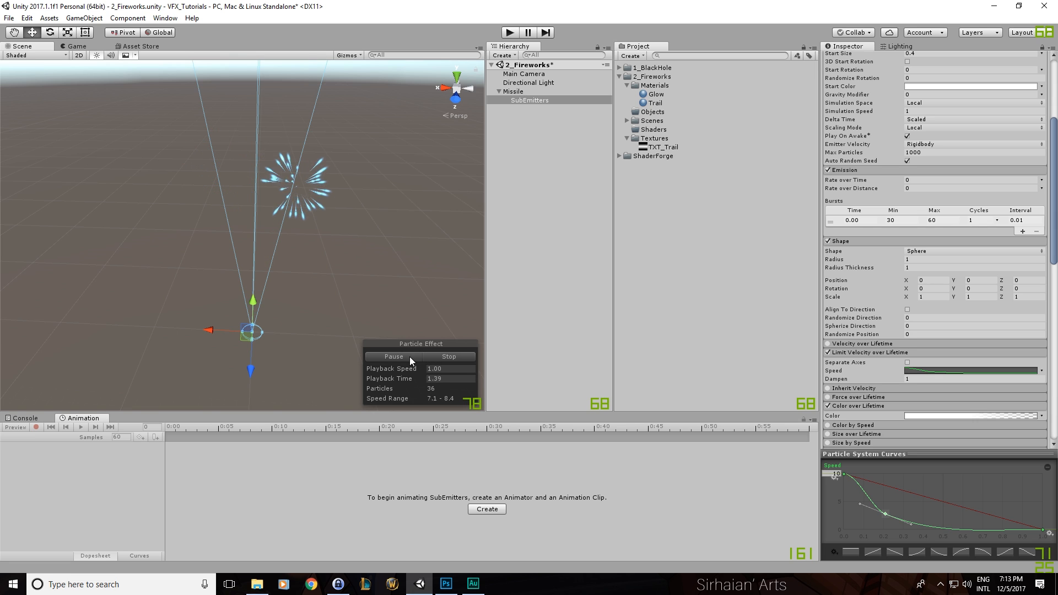
left_click(409, 356)
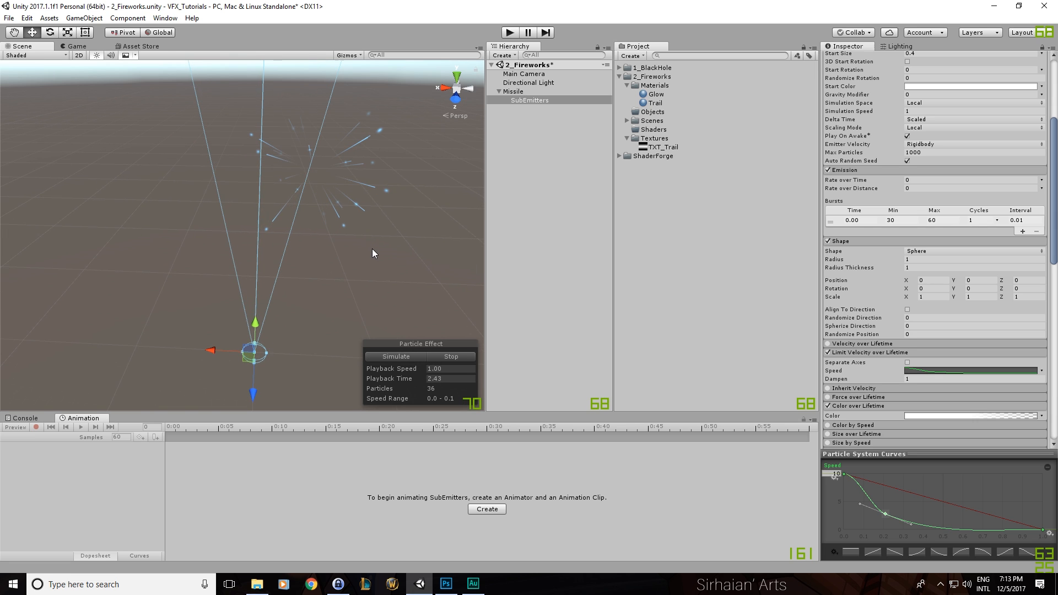
left_click_drag(414, 208, 273, 229, "alt")
Step: Set the SubEmitters Render Mode to Billboard with a Pivot Y of 0, and check the paused burst from several angles
scroll(889, 228, "down", 5)
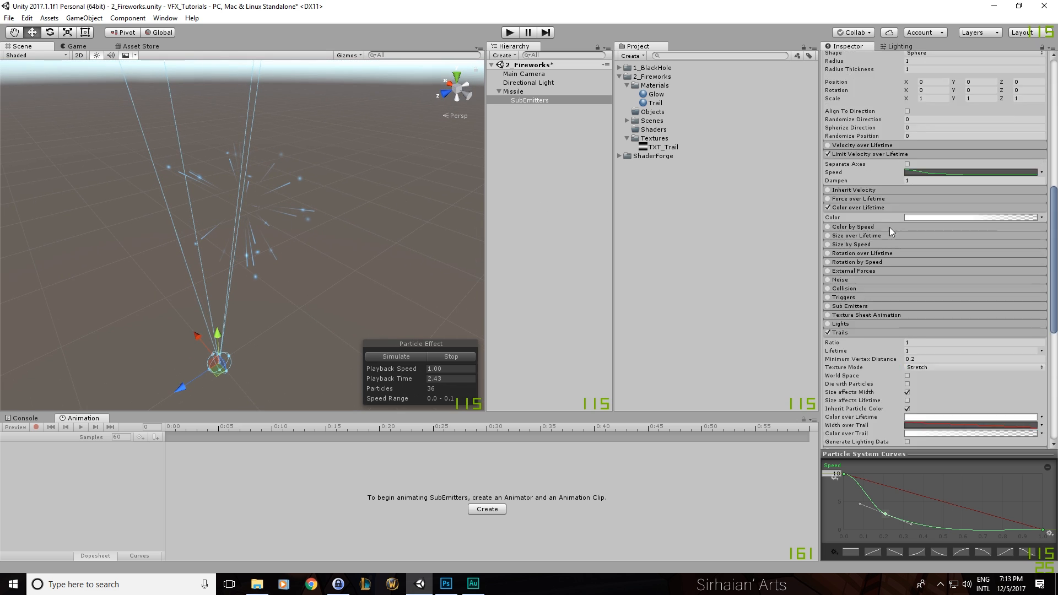
left_click(935, 205)
left_click(944, 213)
left_click(981, 279)
type("0")
left_click(407, 359)
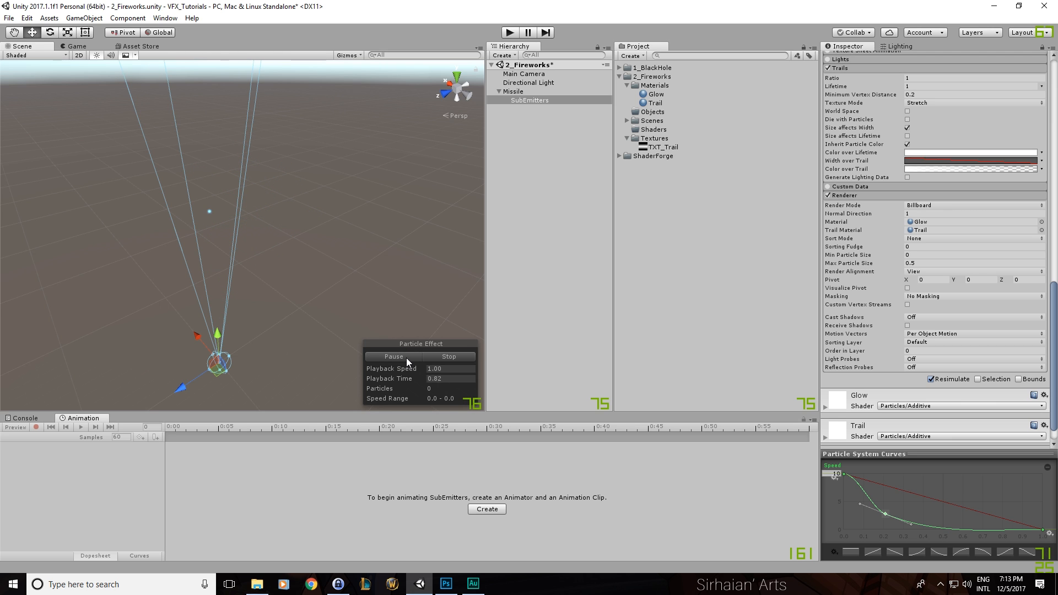
left_click(406, 357)
left_click_drag(425, 325, 355, 254, "alt")
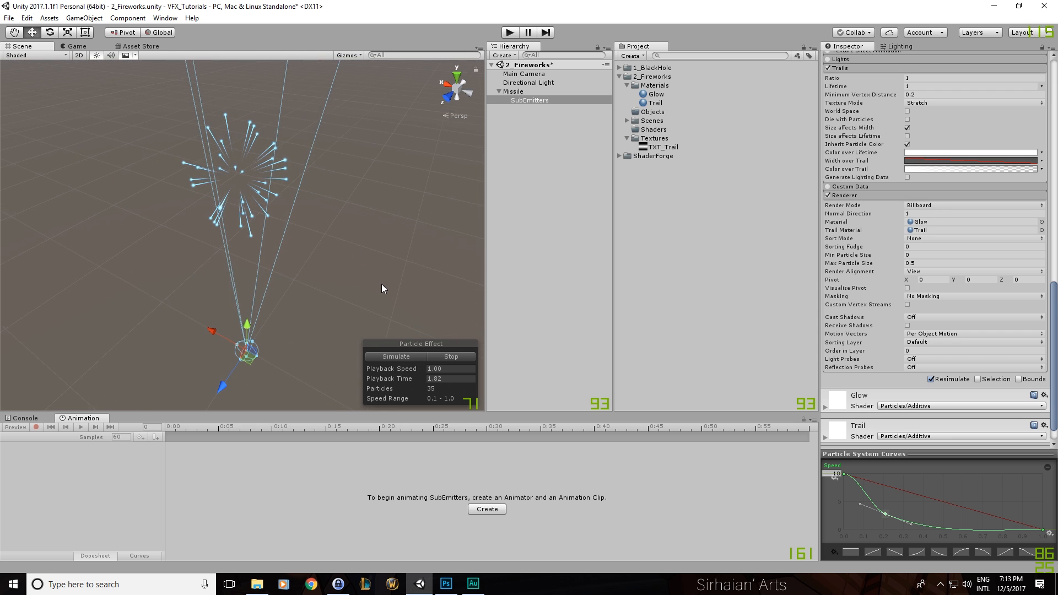
mouse_move(383, 288)
left_mouse_down("alt")
mouse_move(337, 260)
mouse_move(387, 275)
mouse_move(361, 275)
mouse_move(368, 287)
left_mouse_up("alt")
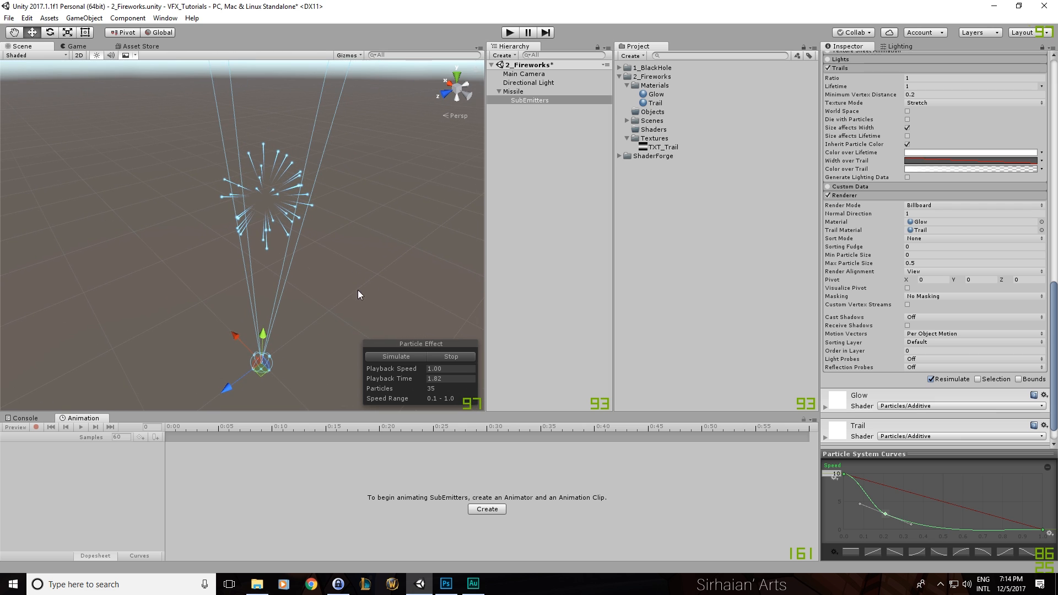
Step: Try a Limit Velocity over Lifetime Dampen of 0.9 and replay the burst
scroll(842, 258, "up", 10)
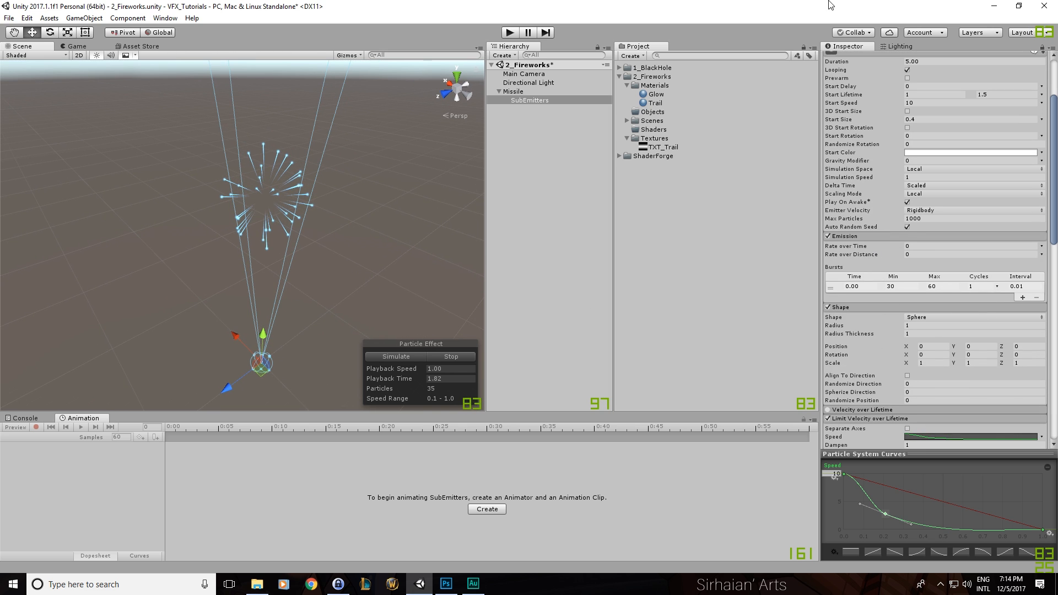
left_click(925, 247)
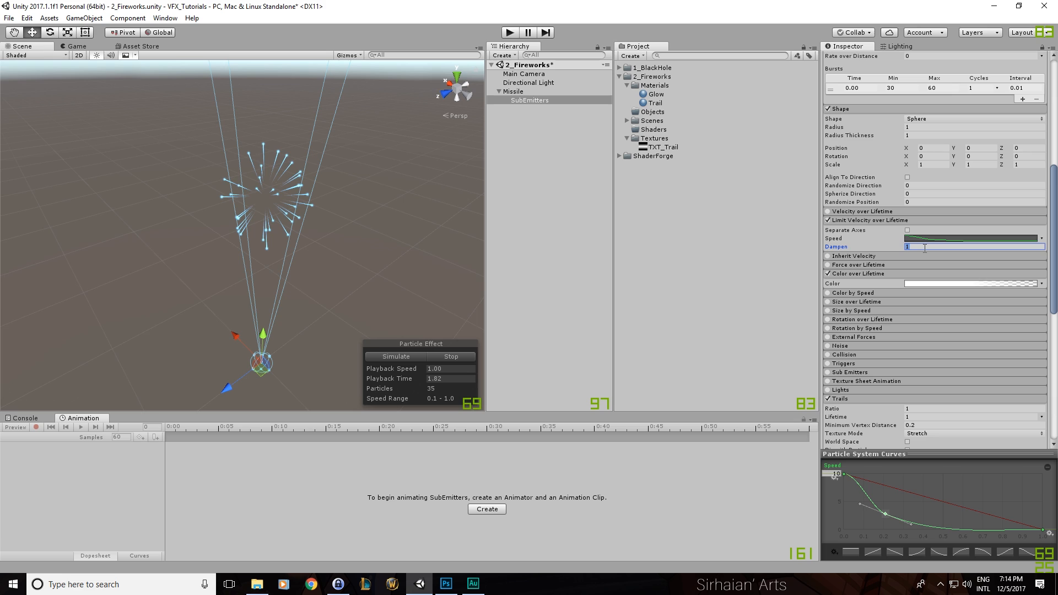
type("0.9")
left_click(444, 359)
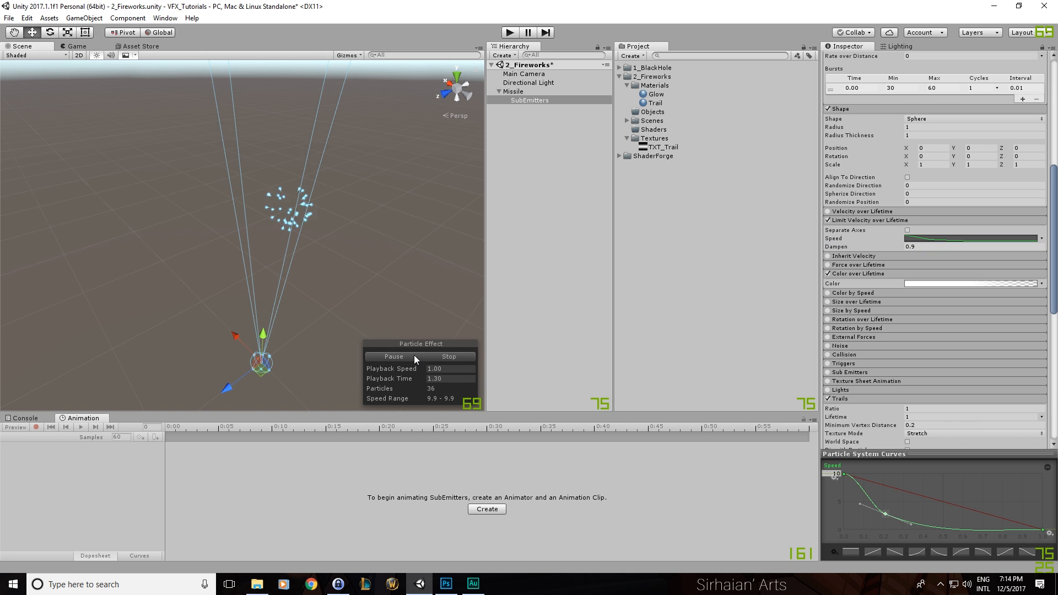
left_click(418, 356)
left_click(415, 358)
Step: Set the SubEmitters Gravity Modifier to 1.5 and replay the burst several times to check the falling trails
scroll(926, 200, "up", 5)
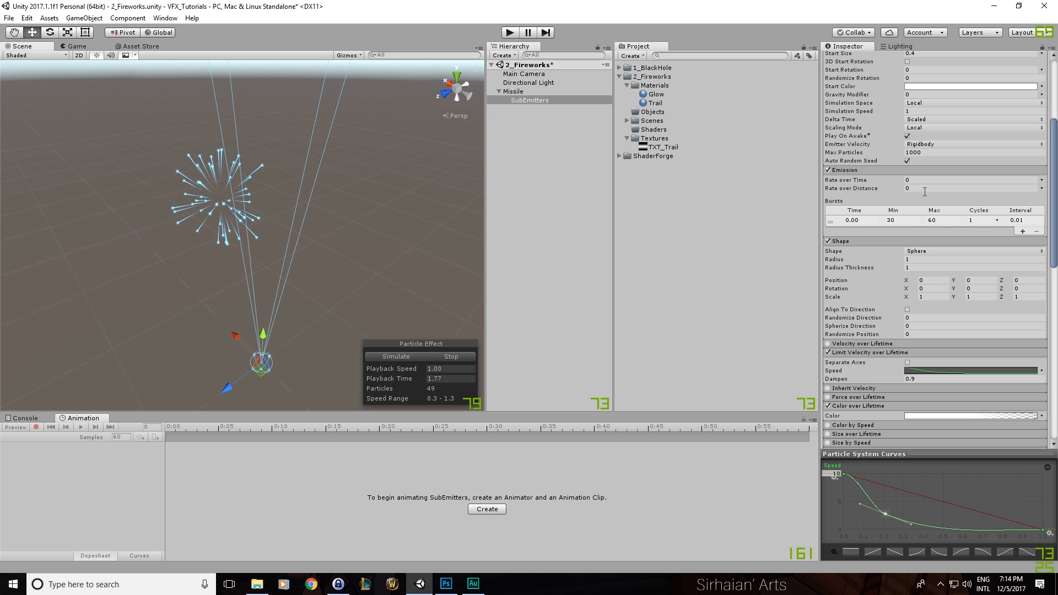
left_click(907, 94)
type("1.5")
key("Return")
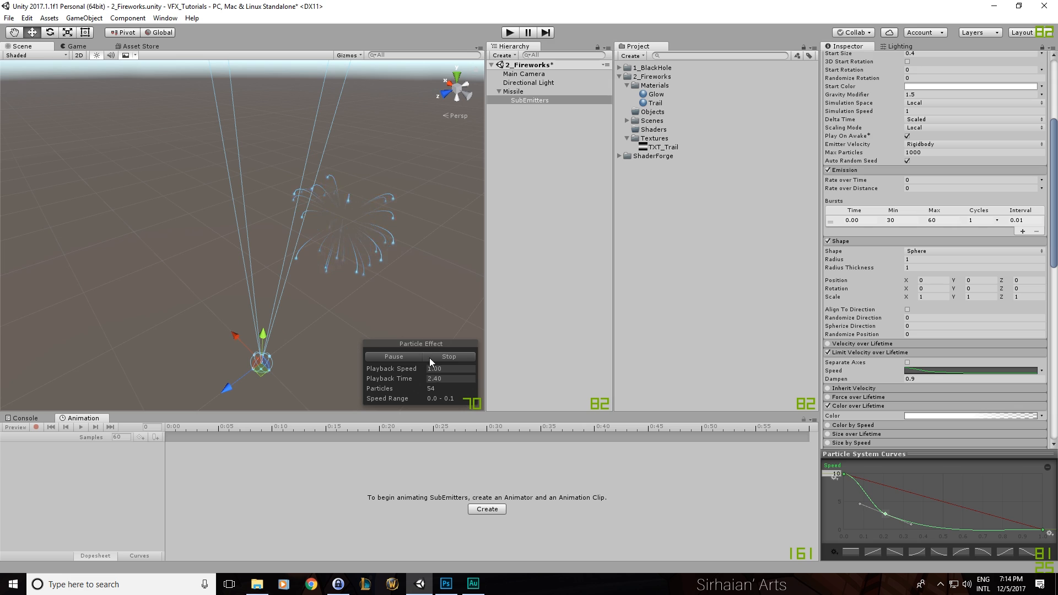
left_click(404, 362)
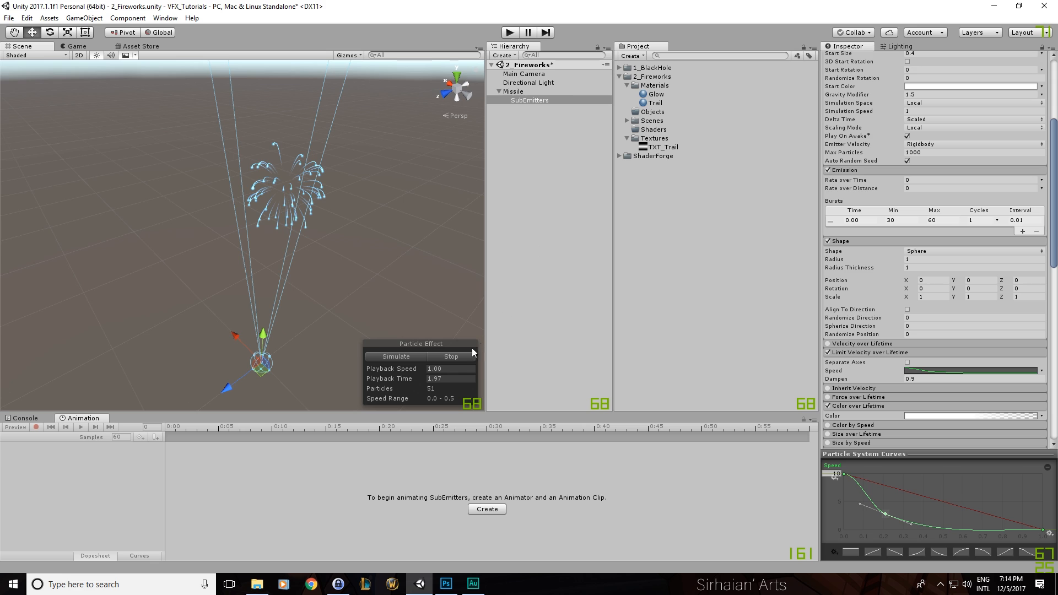
left_click(417, 358)
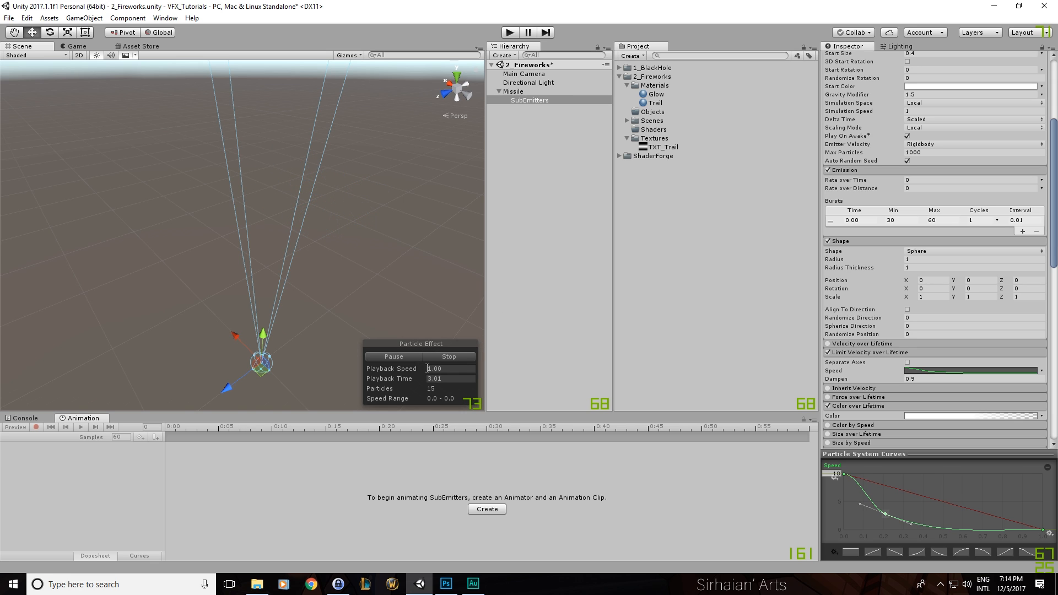
left_click(418, 360)
left_click(408, 358)
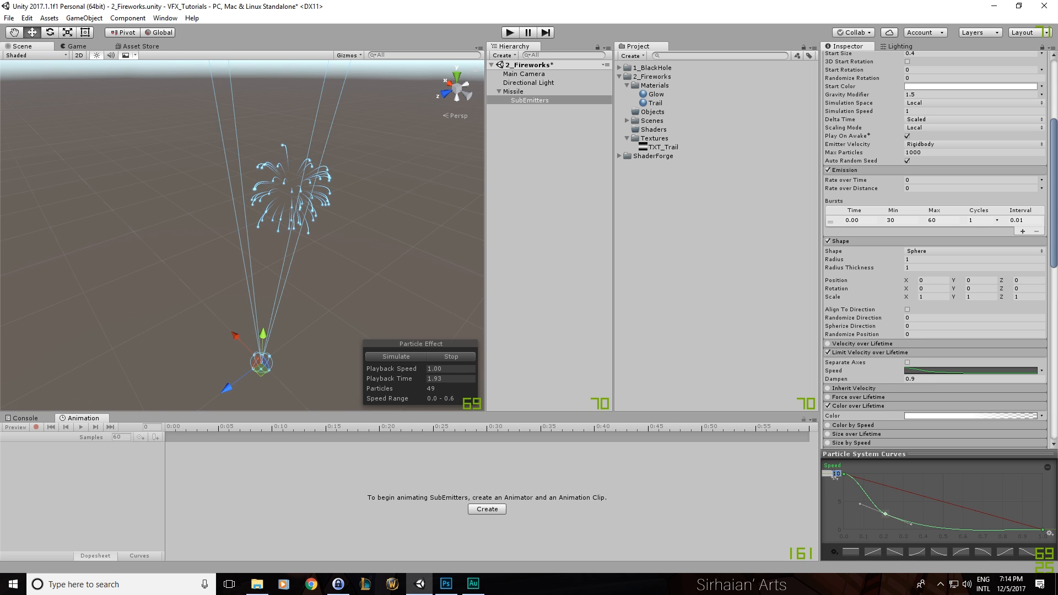
Step: Set the Limit Velocity over Lifetime Dampen to 0.5 and replay the burst
left_click(932, 379)
type("0.5")
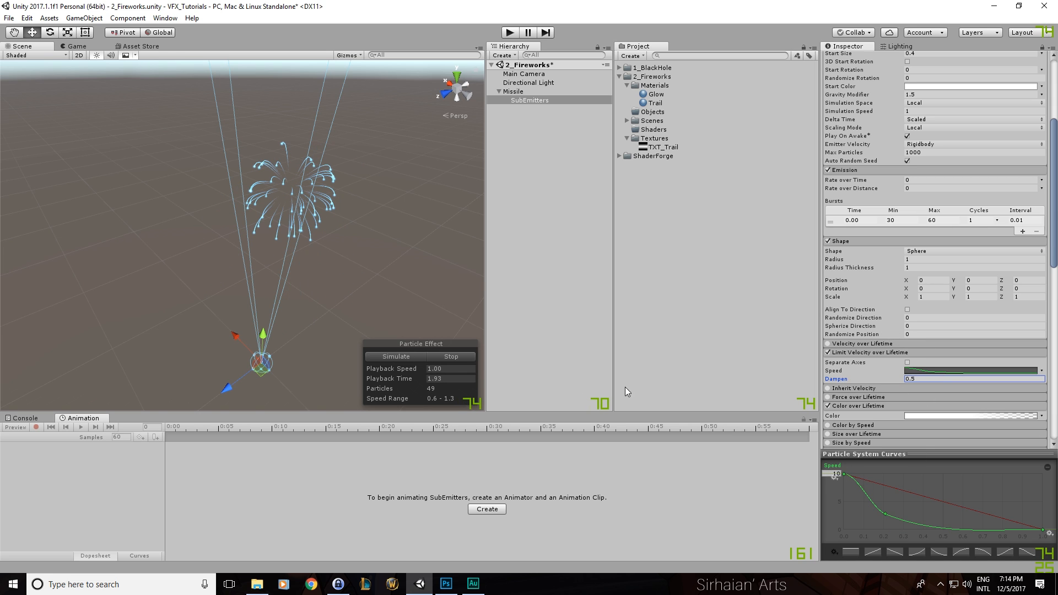
left_click(445, 358)
left_click(409, 355)
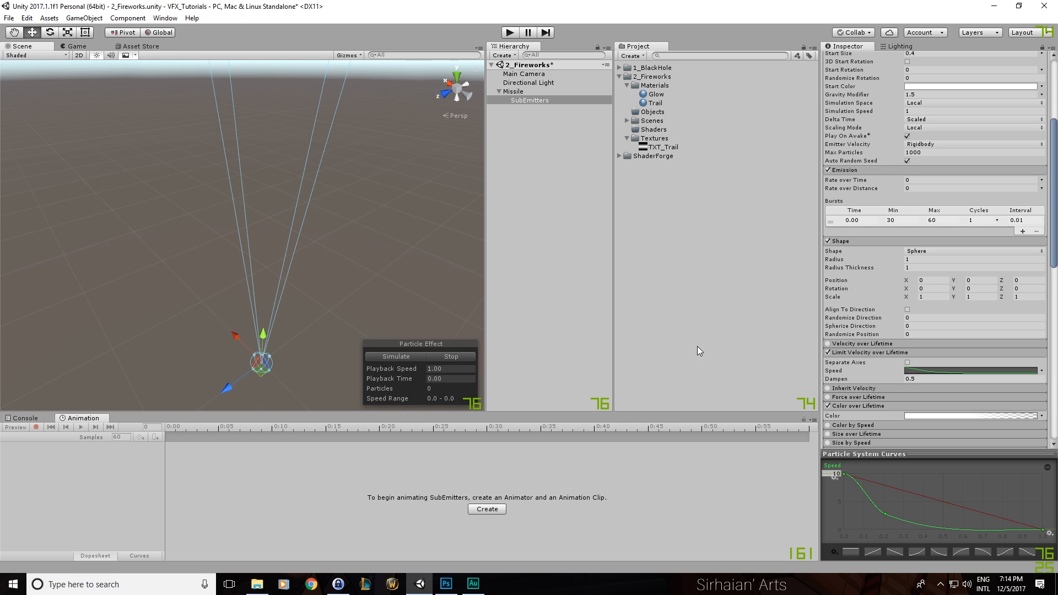
Step: Raise the Speed curve's middle key and lift its end key slightly above 0, and replay the effect to check the burst
left_click_drag(886, 513, 888, 495)
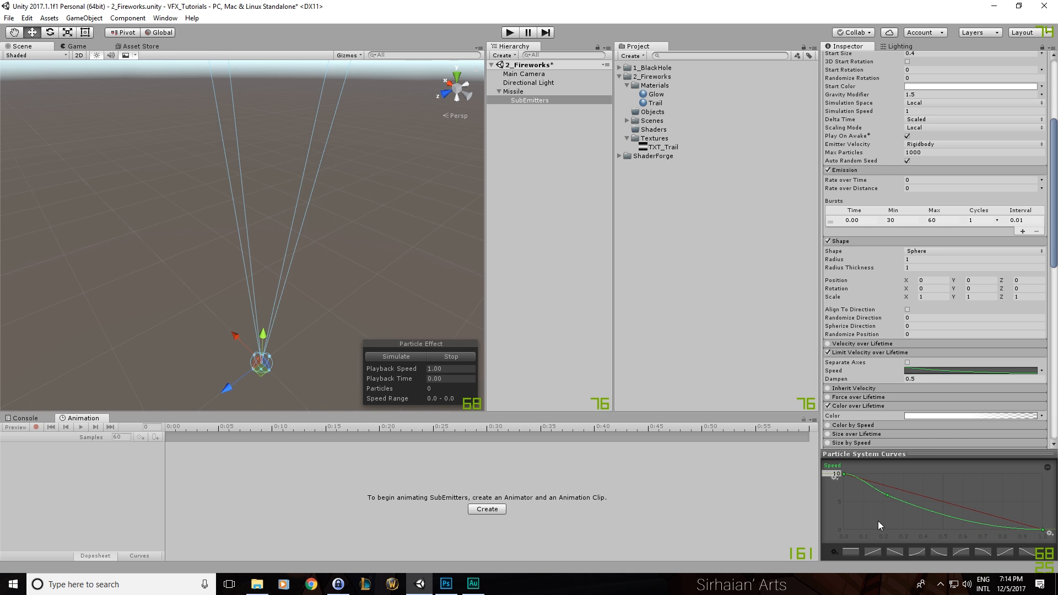
left_click_drag(1039, 532, 1043, 527)
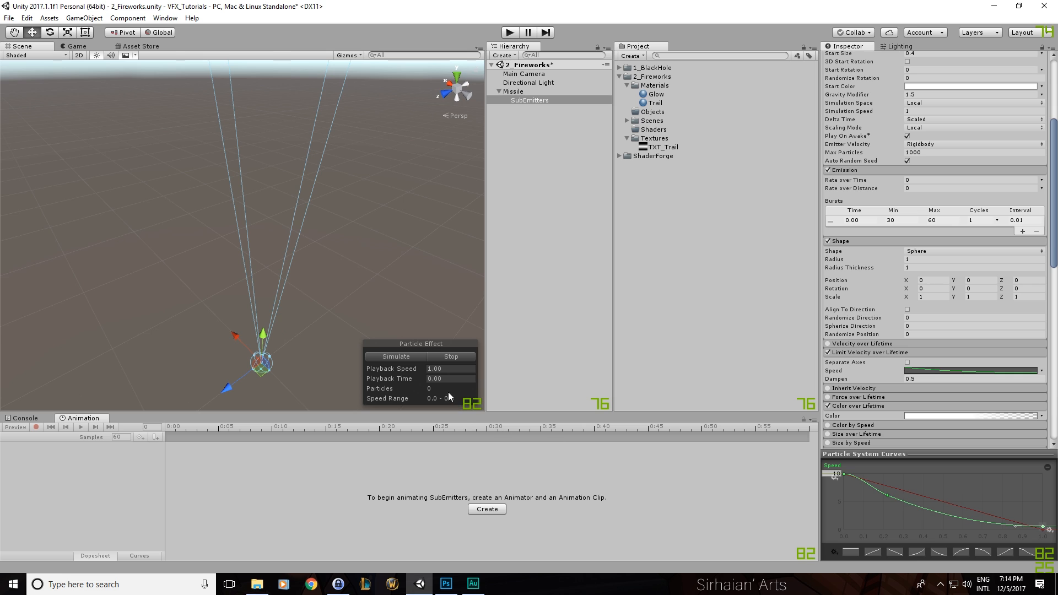
left_click(428, 357)
left_click(403, 356)
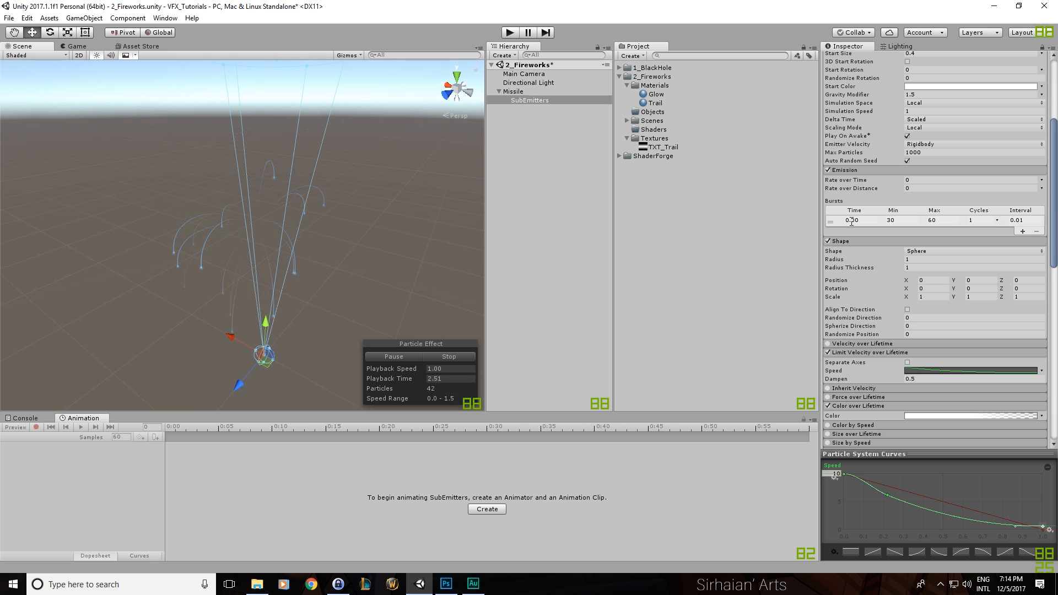
Step: Set the SubEmitters Start Speed to 5 and replay the burst several times to check its spread
scroll(883, 210, "up", 5)
left_click(942, 202)
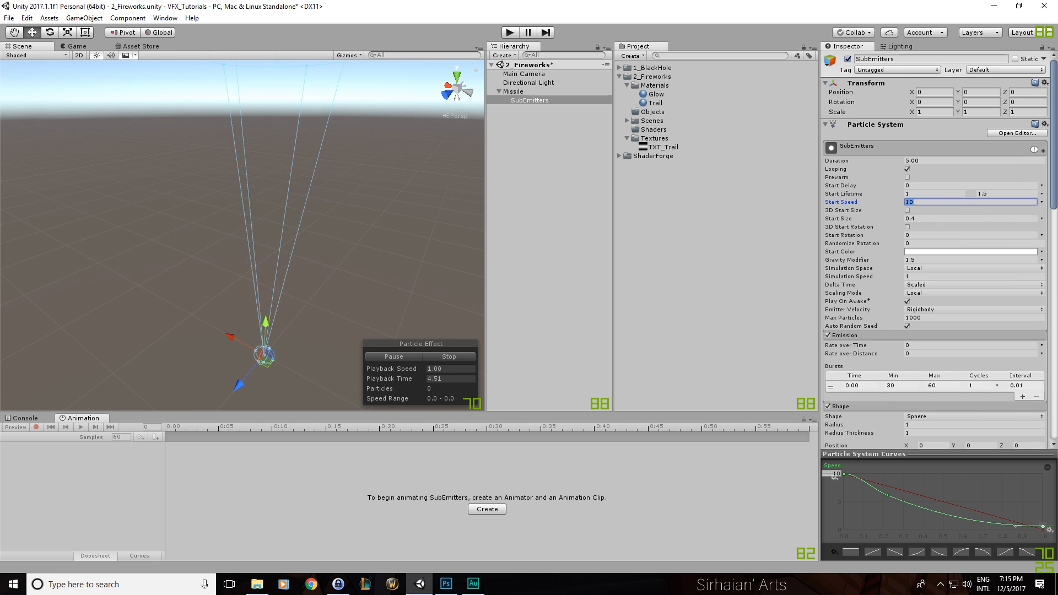
left_click(411, 357)
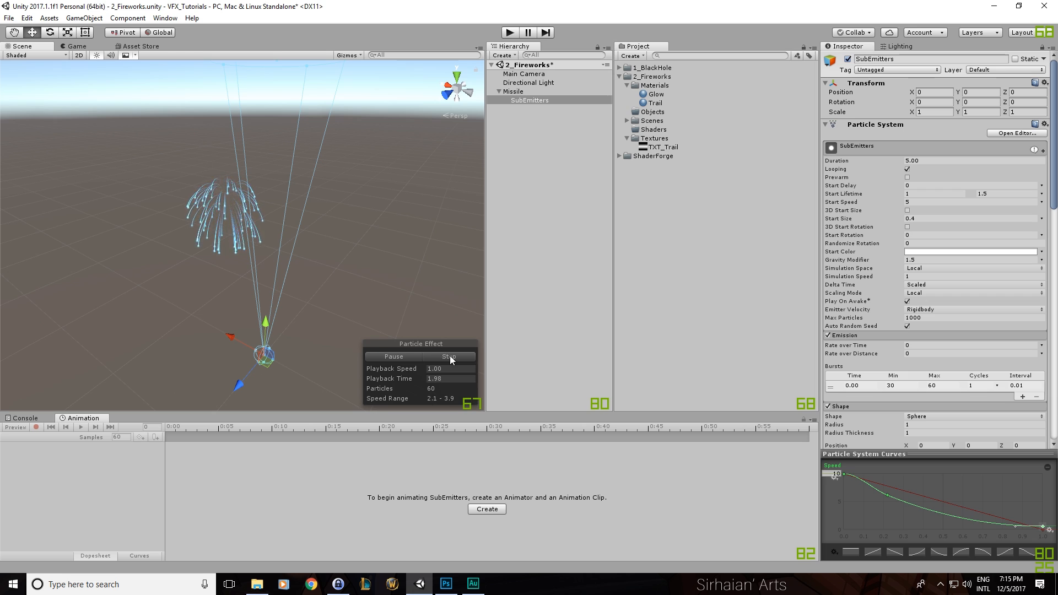
left_click(449, 356)
left_click(417, 356)
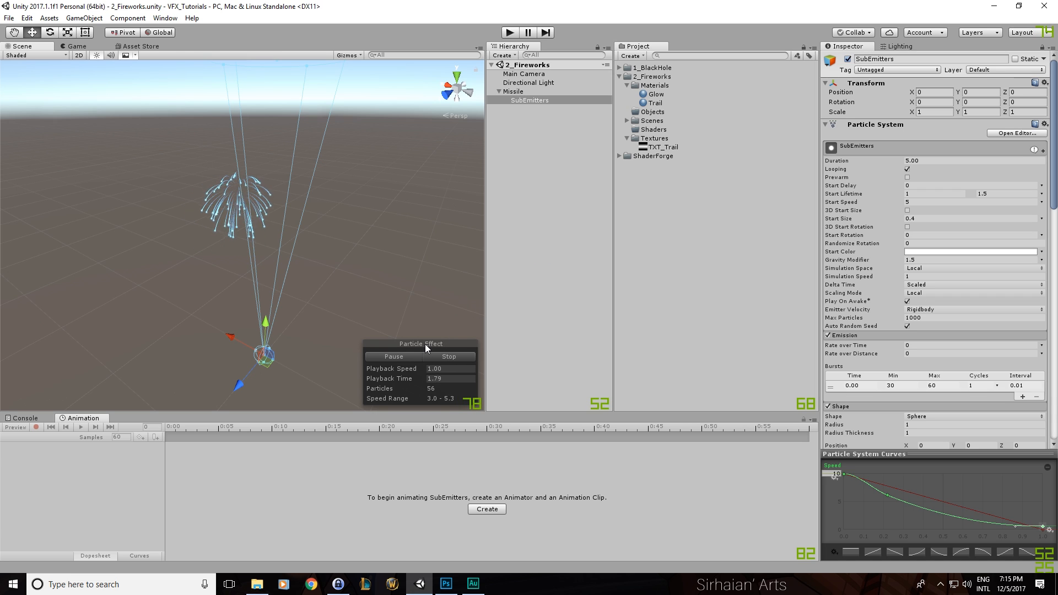
left_click(433, 359)
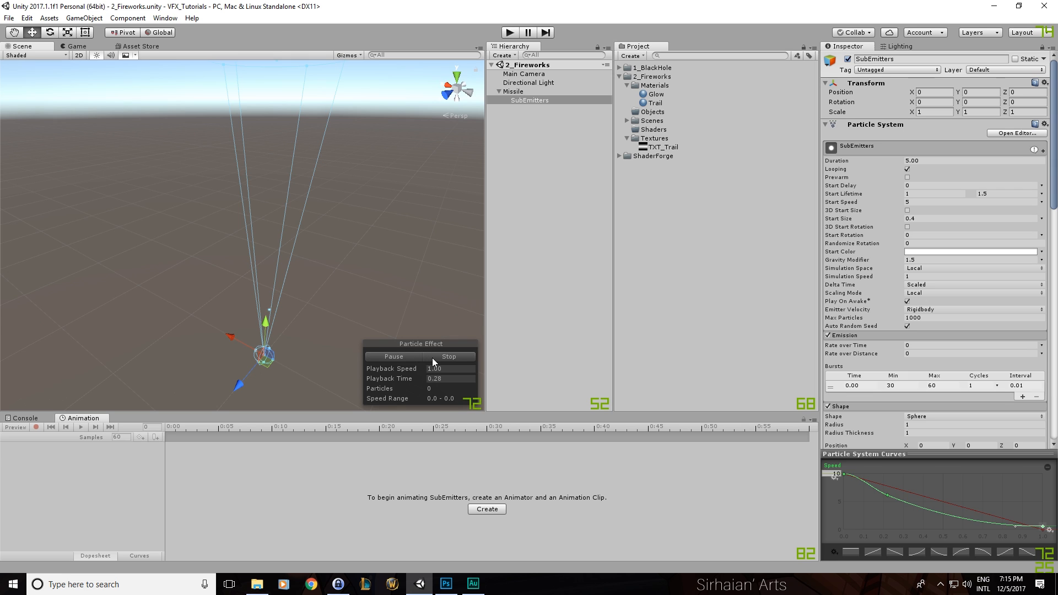
left_click(432, 358)
Step: Enable Inherit Velocity on SubEmitters with its Multiplier at 1 and simulate the effect
scroll(853, 280, "down", 5)
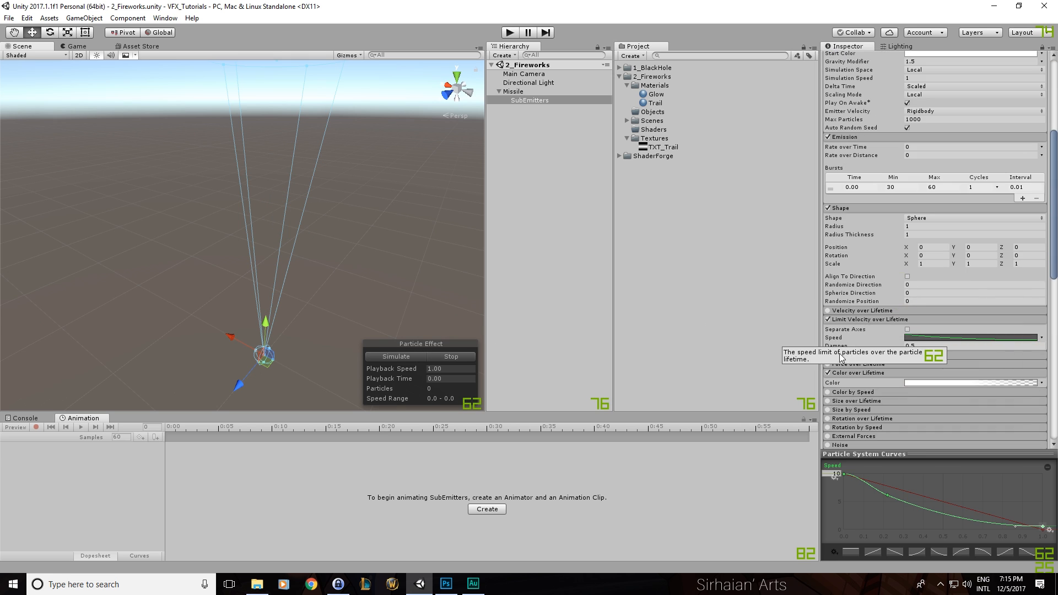
left_click(828, 356)
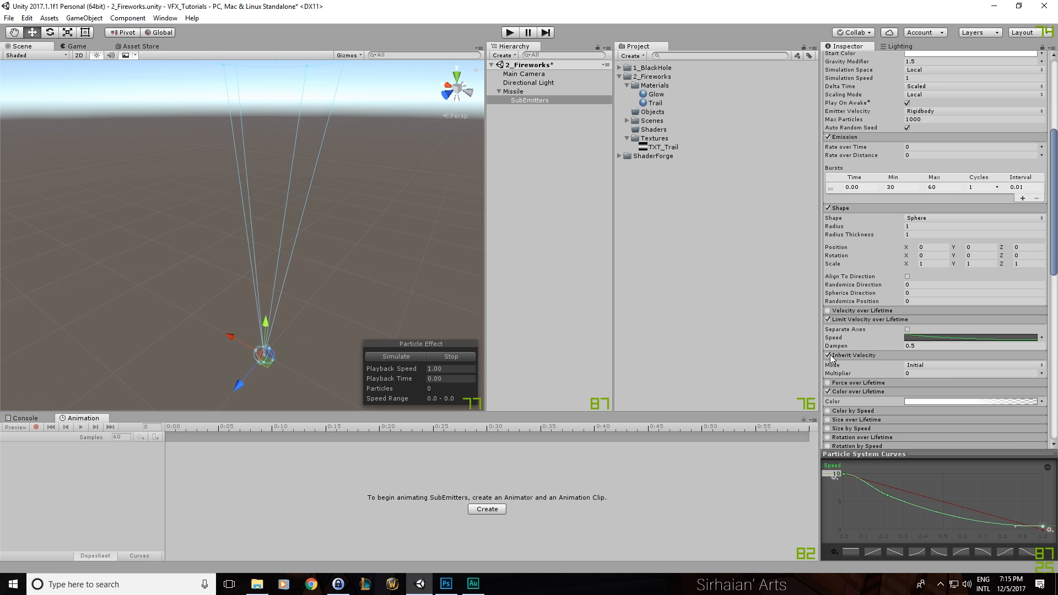
left_click(397, 357)
left_click(912, 373)
type("1")
key("Return")
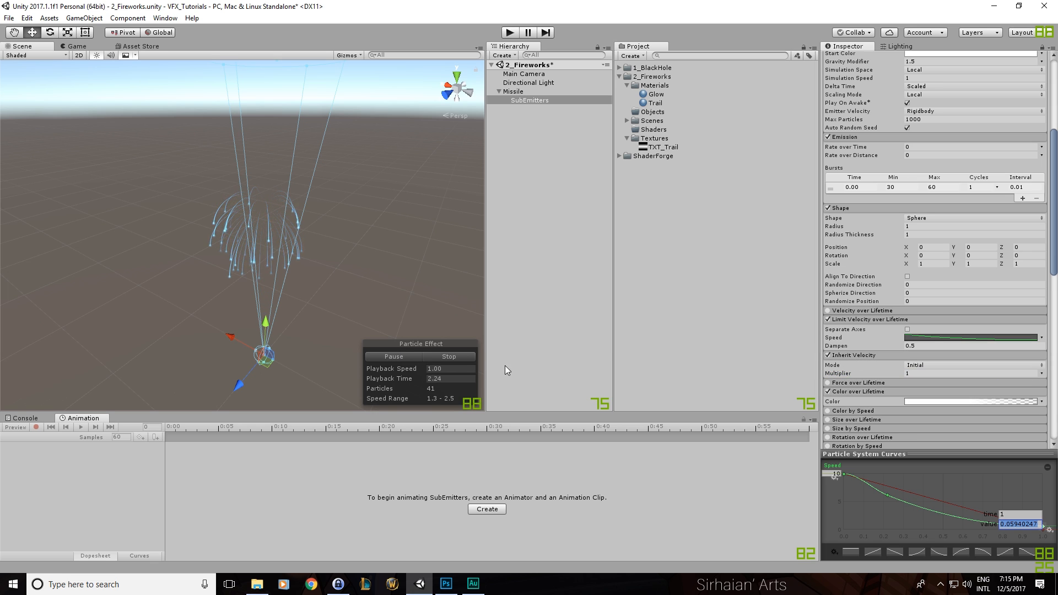
Step: Replay the burst repeatedly from several viewing angles to examine how it inherits the missile's velocity
left_click(846, 498)
left_click(461, 357)
left_click(408, 357)
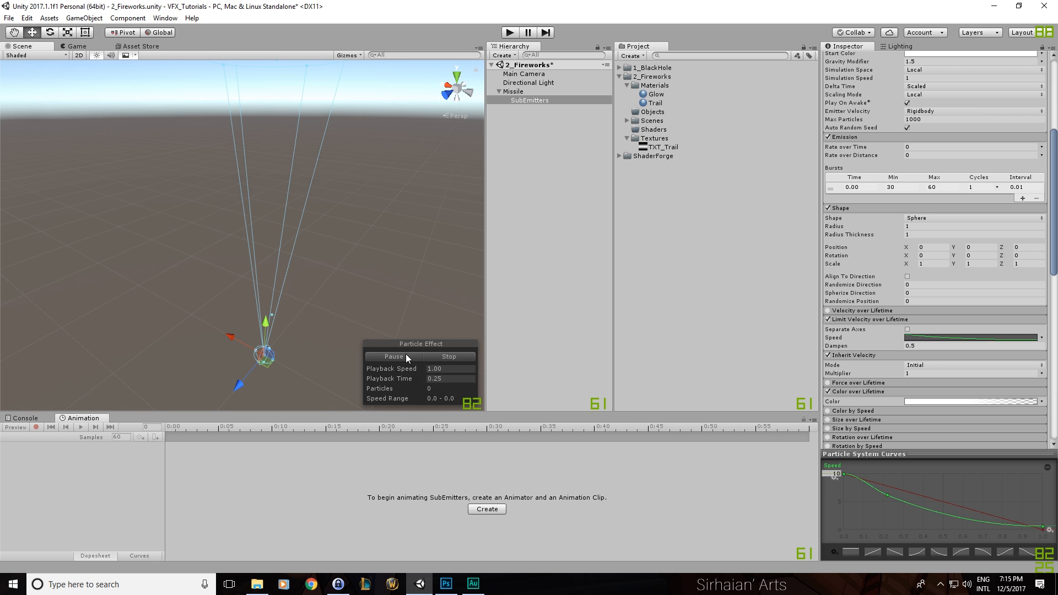
left_click(425, 357)
left_click(409, 358)
left_click_drag(353, 295, 391, 336, "alt")
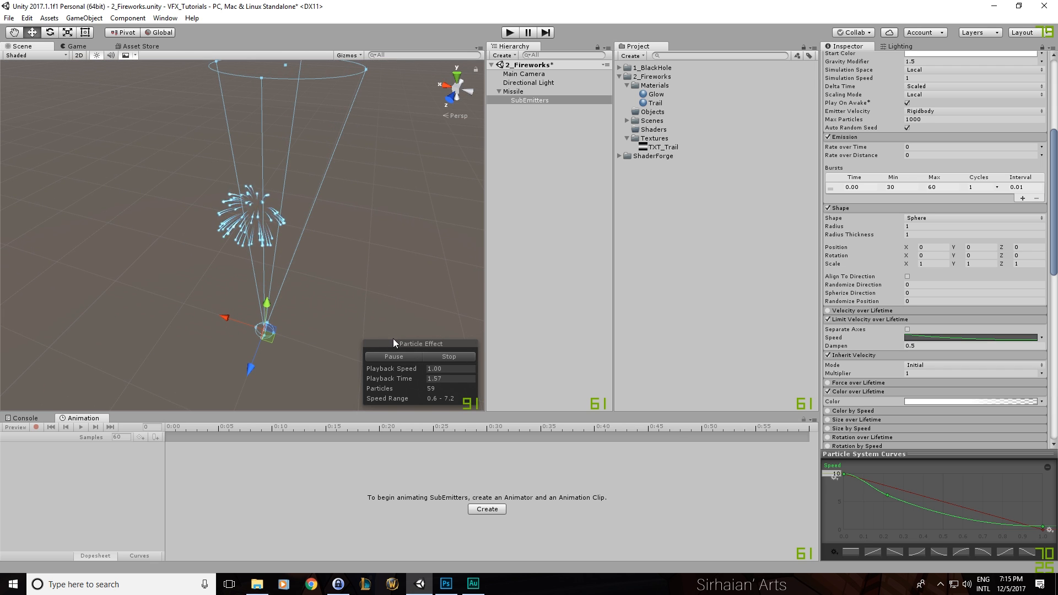
left_click_drag(348, 338, 603, 349, "alt")
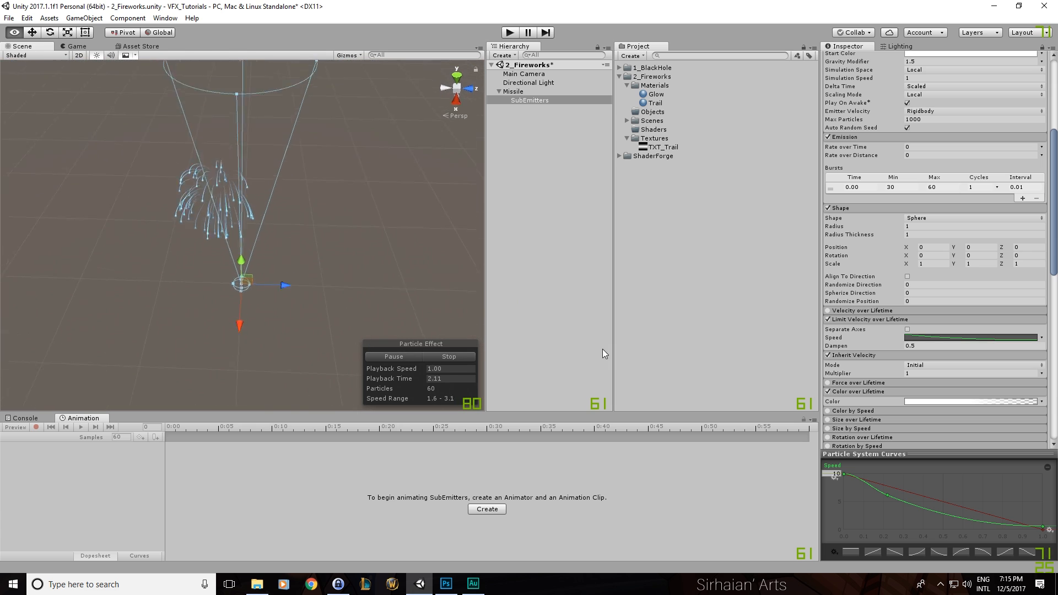
left_click_drag(401, 359, 205, 190, "alt")
left_click(404, 357)
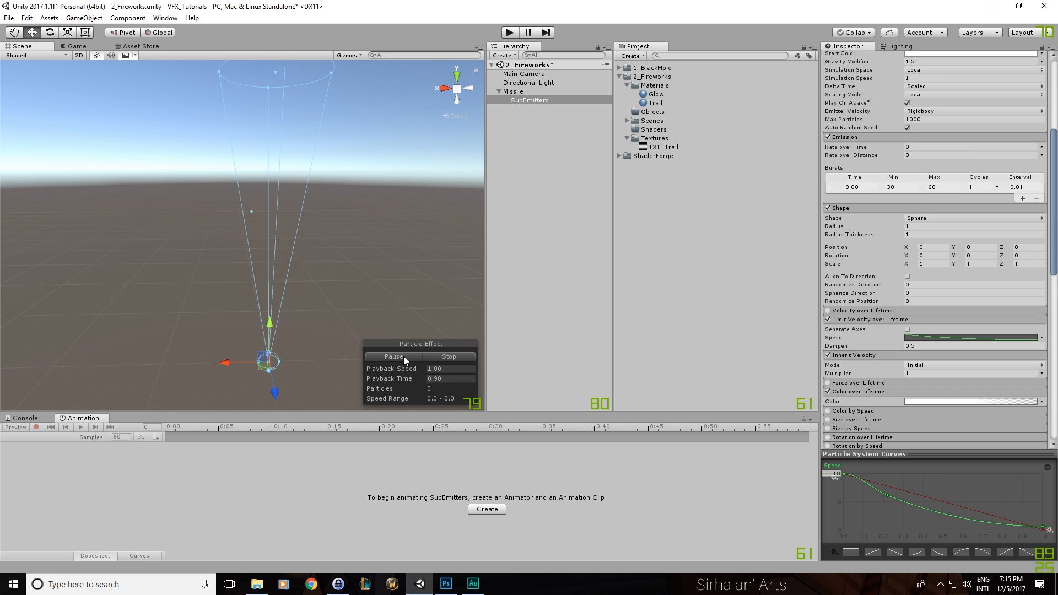
Step: Try an Inherit Velocity Multiplier of 5 and replay the burst
left_click(934, 374)
type("5")
left_click(436, 356)
left_click(407, 356)
left_click_drag(403, 302, 401, 304, "alt")
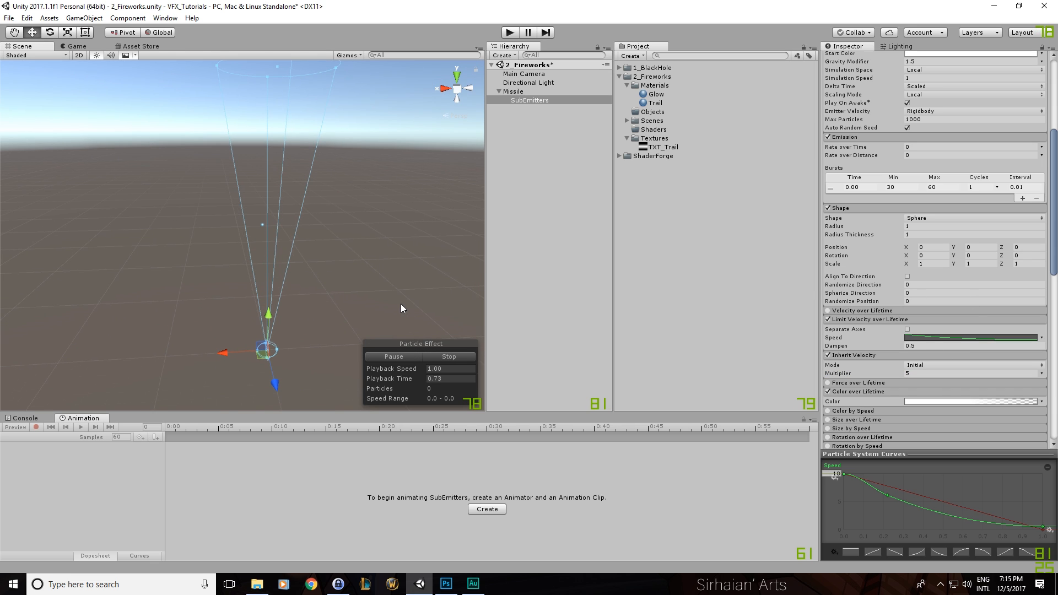
Step: Set the Inherit Velocity Multiplier back to 1 and reselect SubEmitters
left_click(434, 360)
left_click(919, 374)
type("1")
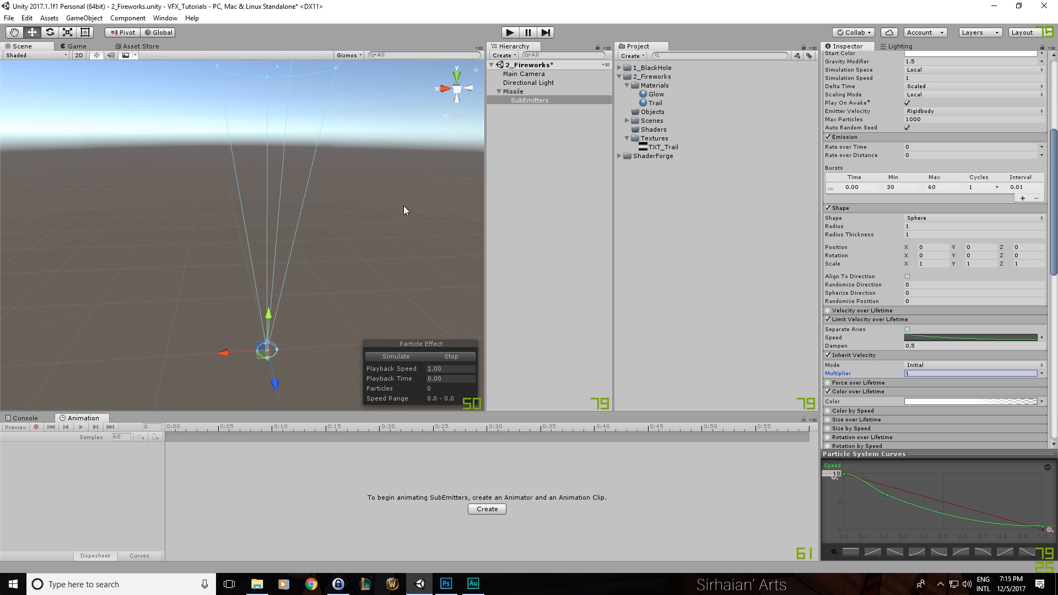
left_click(374, 226)
left_click(530, 100)
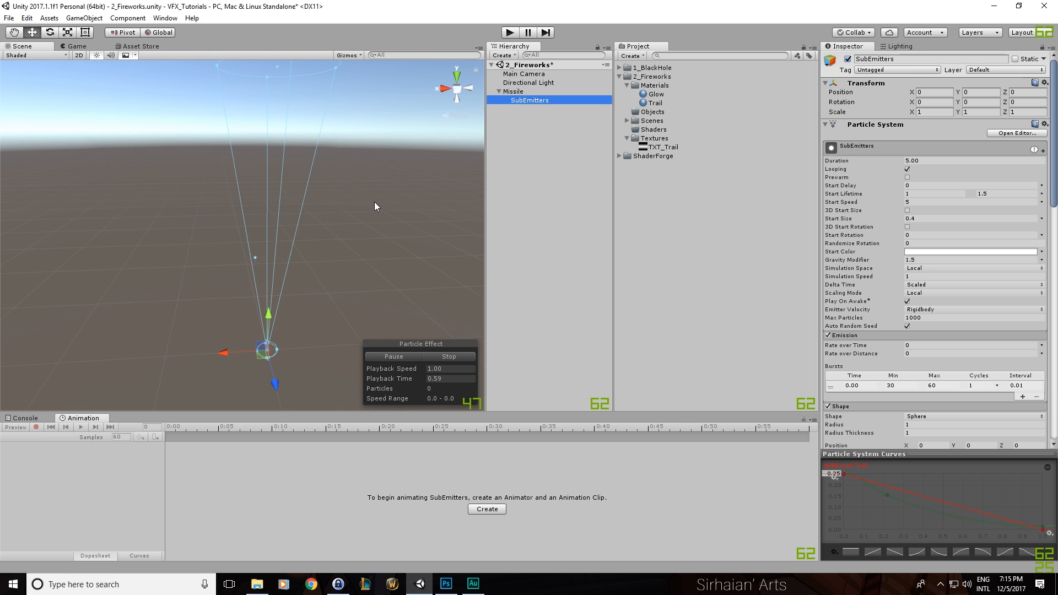
Step: Replay the burst from different viewing angles and save the scene
left_click_drag(415, 235, 408, 287, "alt")
left_click(411, 356)
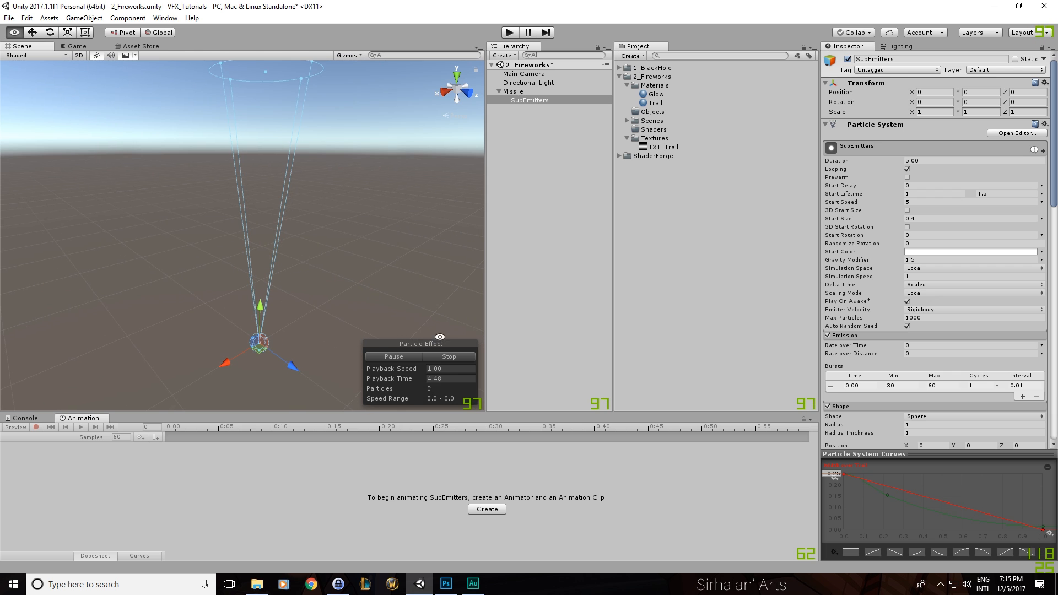
left_click(416, 356)
left_click_drag(415, 356, 231, 232, "alt")
left_click(451, 356)
key("ctrl+s")
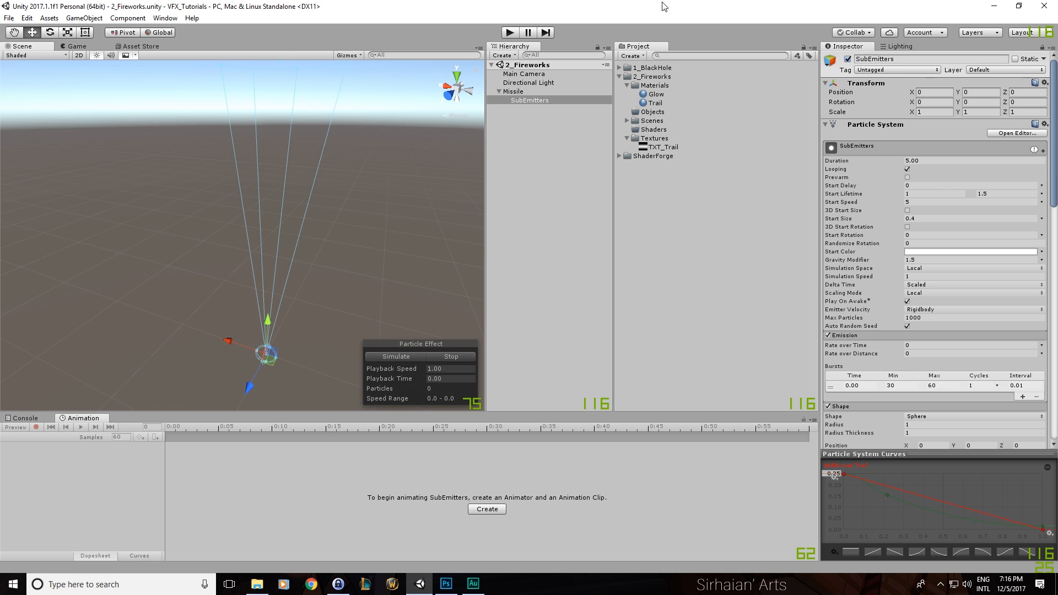
left_click_drag(373, 202, 379, 198, "alt")
left_click(396, 357)
left_click_drag(424, 300, 343, 243, "alt")
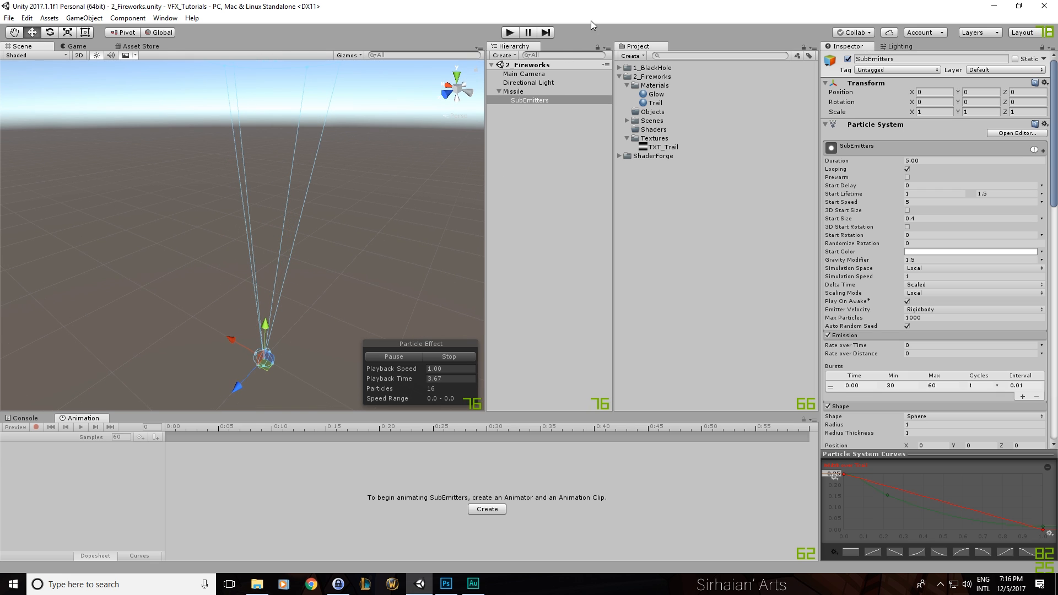
left_click(431, 359)
Step: Try a Shape Radius of 0.01 for SubEmitters and replay the effect
scroll(924, 247, "down", 8)
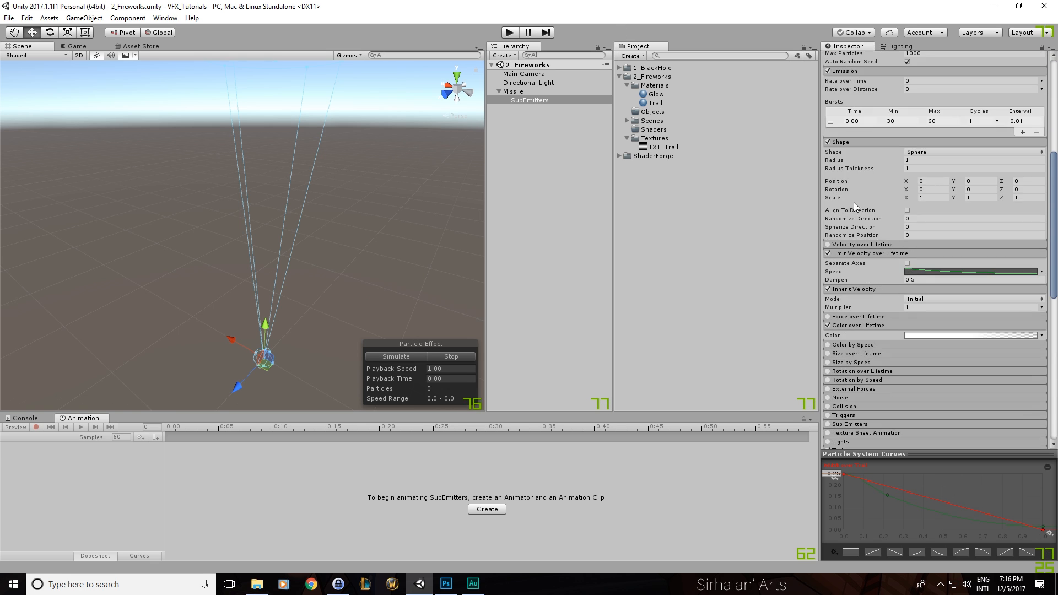
left_click(908, 161)
type("0.01")
left_click(388, 358)
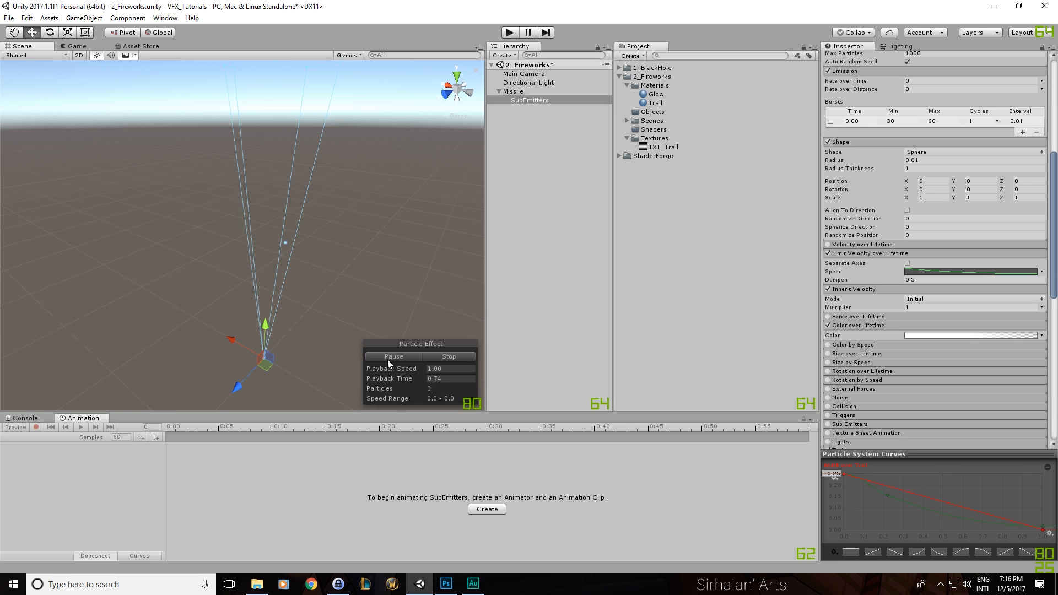
left_click(449, 357)
Step: Set the SubEmitters Shape Radius to 0.1 and save the scene
left_click(907, 161)
type(".2")
key("ctrl+s")
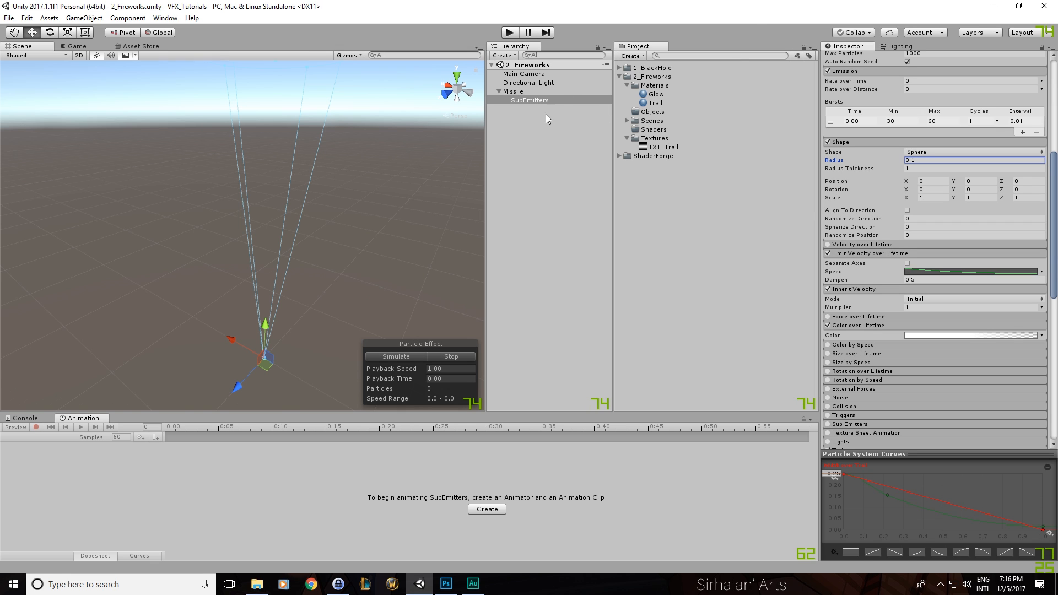
Step: Add a particle system named Flash as a child of Missile and save the scene
right_click(538, 94)
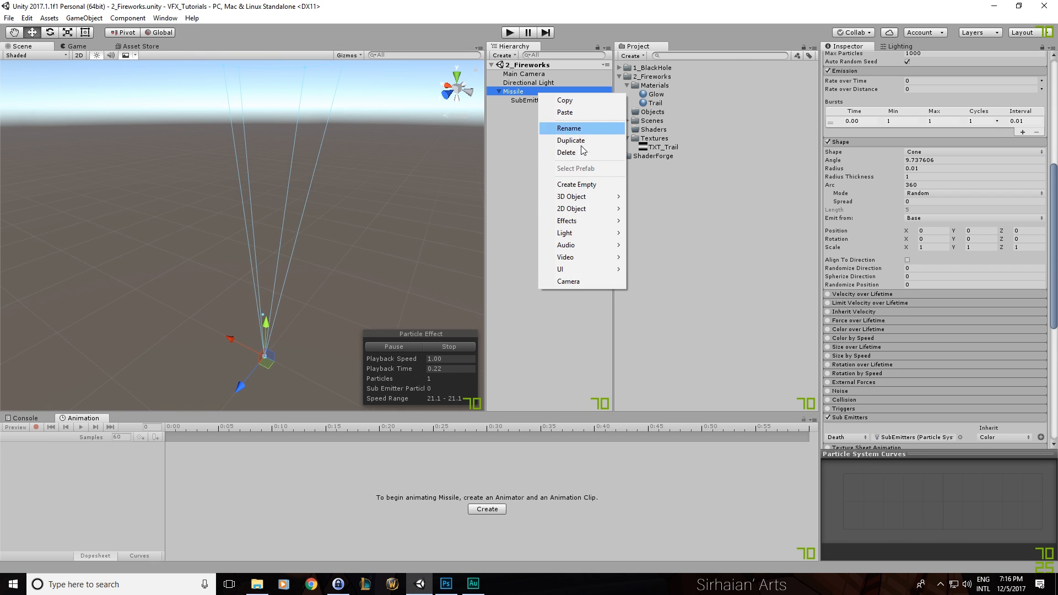
mouse_move(574, 221)
left_click(683, 223)
type("Flash")
key("Return")
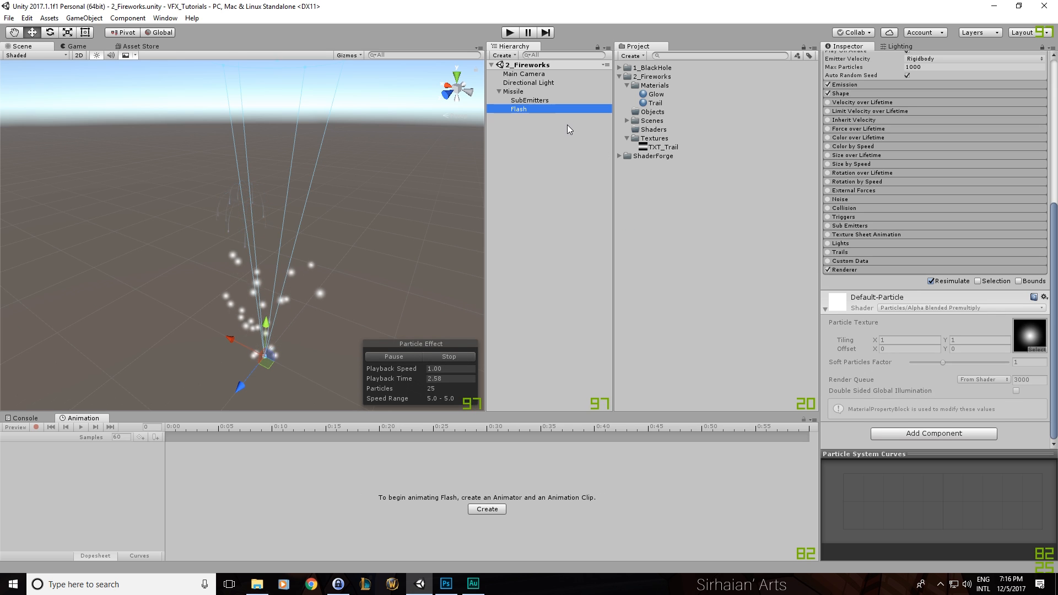
key("ctrl+s")
Step: Set Flash's emission Rate over Time to 0 and add a burst of exactly 1 particle at time 0
scroll(855, 246, "up", 5)
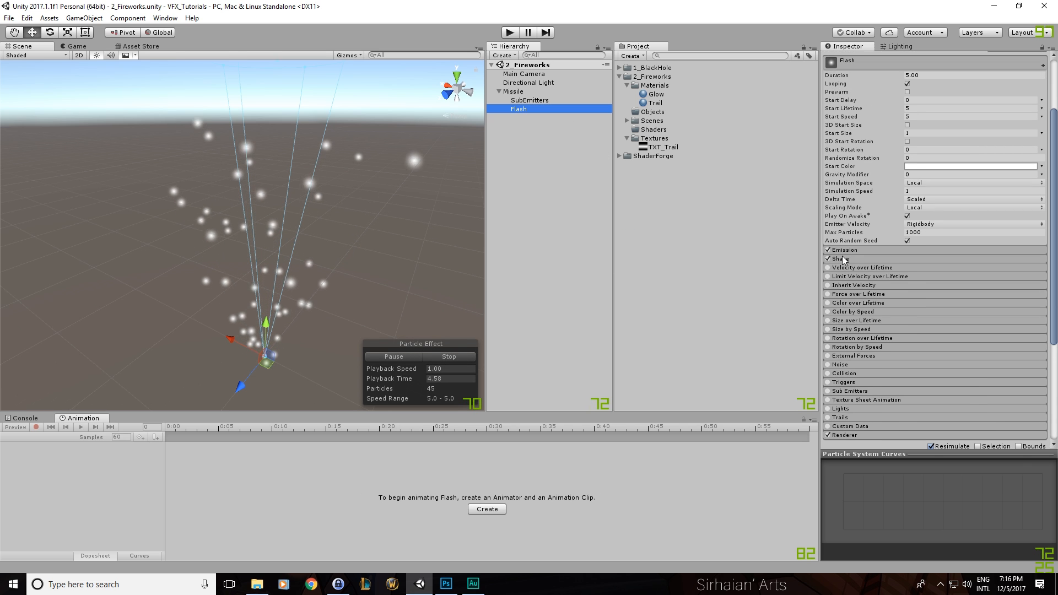
left_click(847, 258)
left_click(852, 250)
left_click(929, 259)
type("0")
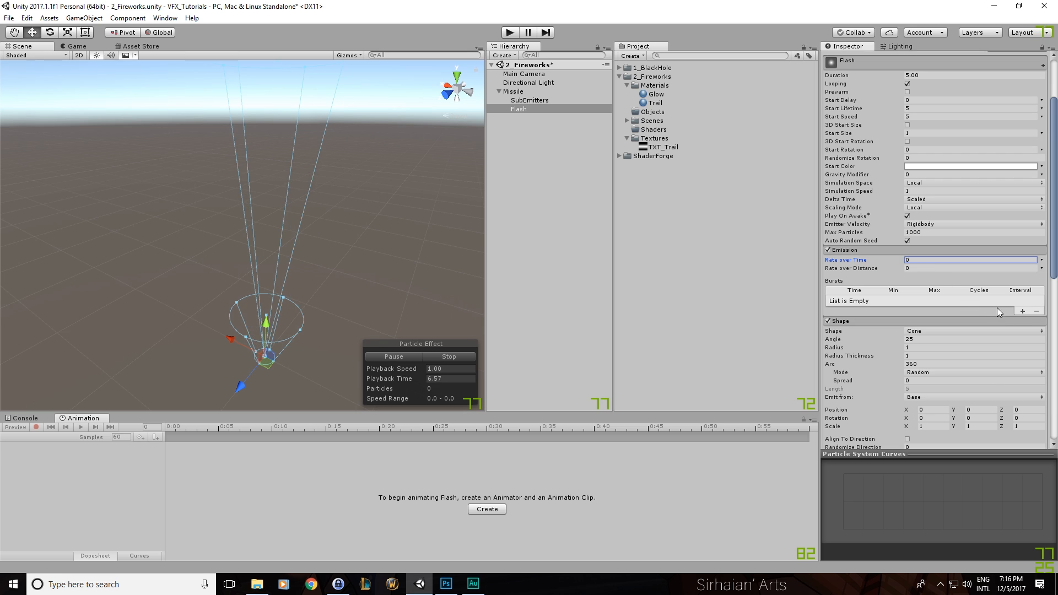
left_click(1023, 312)
Step: Change Flash's emitter Shape to Mesh with no mesh assigned
scroll(871, 254, "down", 3)
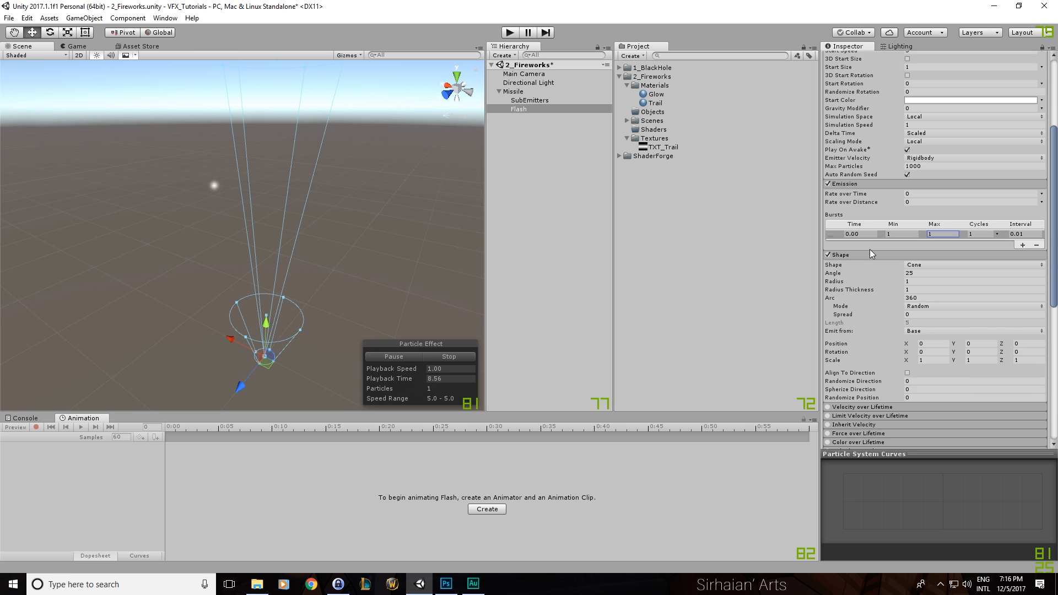
scroll(871, 254, "down", 2)
left_click(937, 232)
left_click(931, 302)
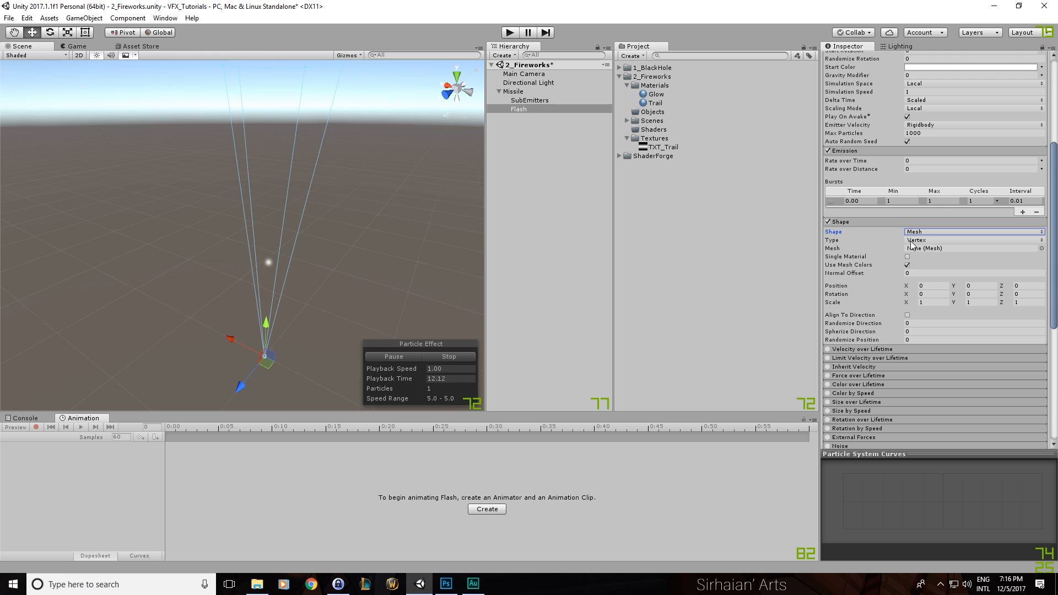
Step: Set Flash's Start Speed to 0, Start Lifetime to 0.15 and Start Size to 5
scroll(910, 202, "up", 10)
left_click(919, 195)
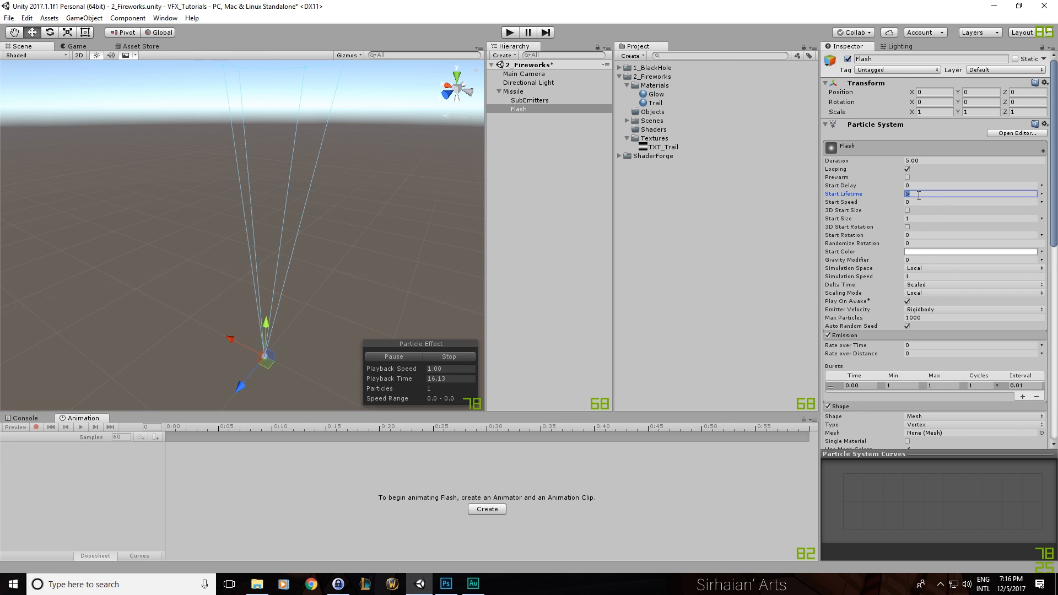
type(".1")
left_click(942, 219)
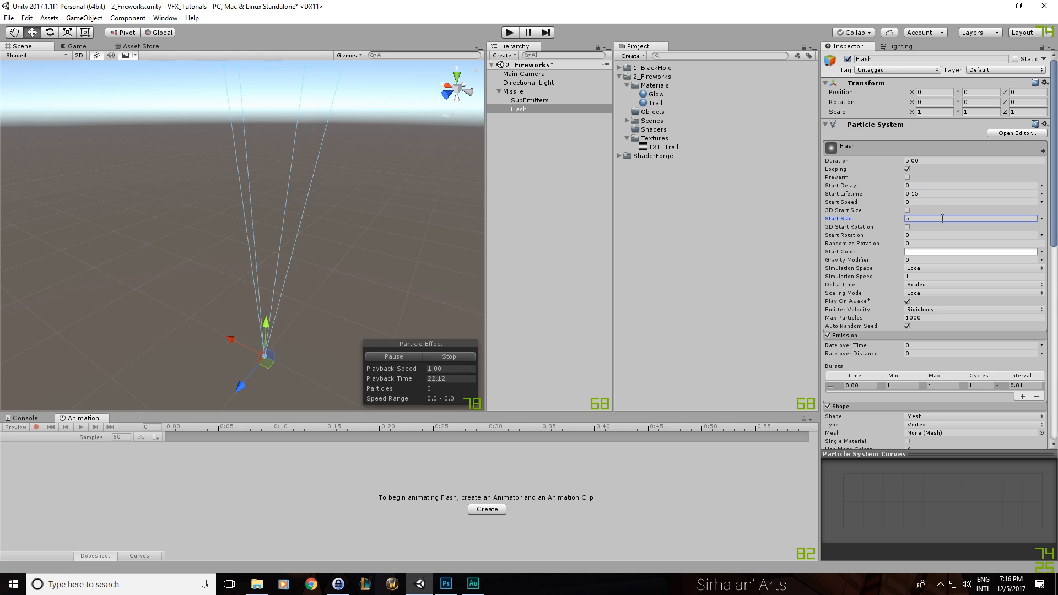
Step: Assign the Glow material to Flash's Renderer
scroll(881, 227, "down", 15)
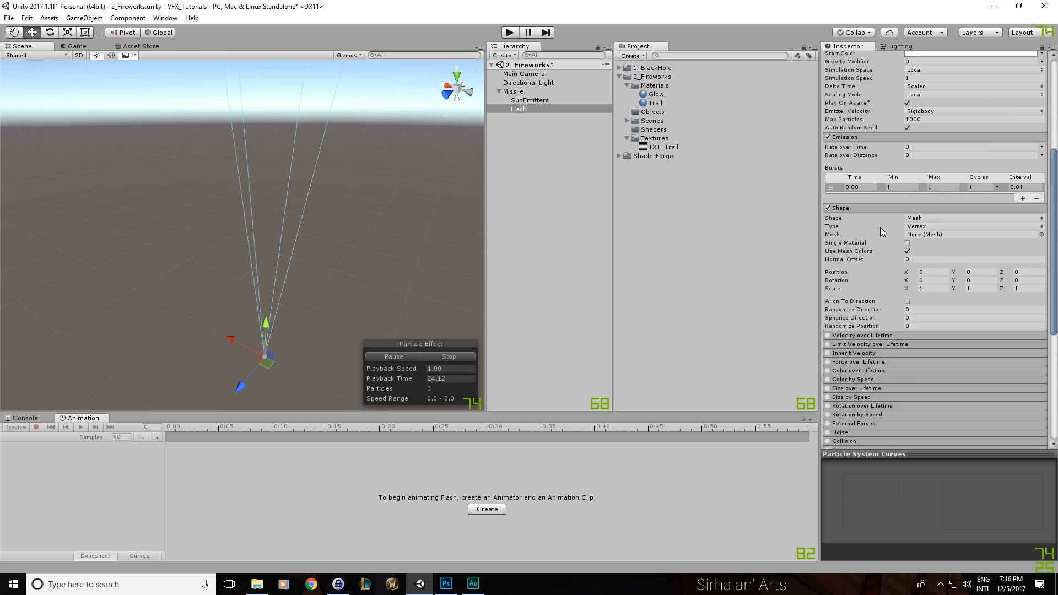
left_click(904, 269)
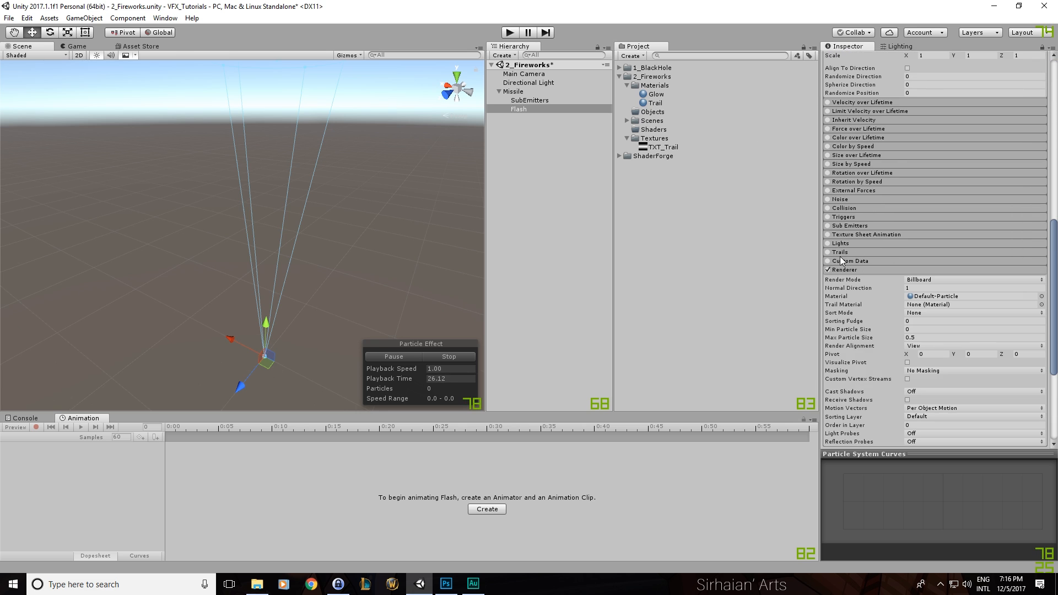
left_click_drag(914, 266, 931, 297)
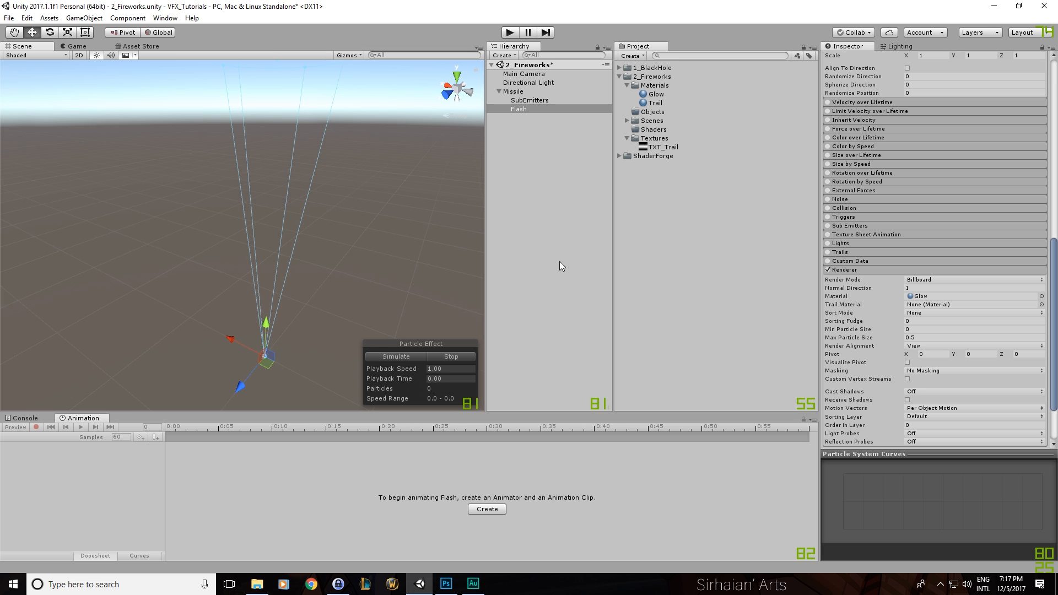
scroll(853, 184, "up", 15)
scroll(884, 234, "down", 8)
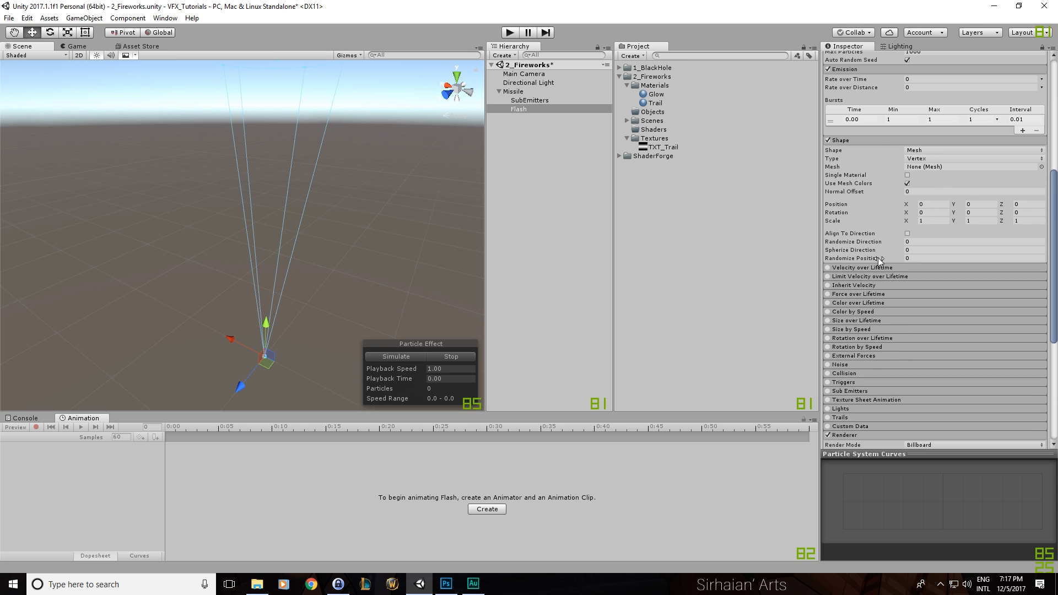
Step: Add Flash as a second Death sub emitter on Missile and replay the effect to check the flash
left_click(514, 91)
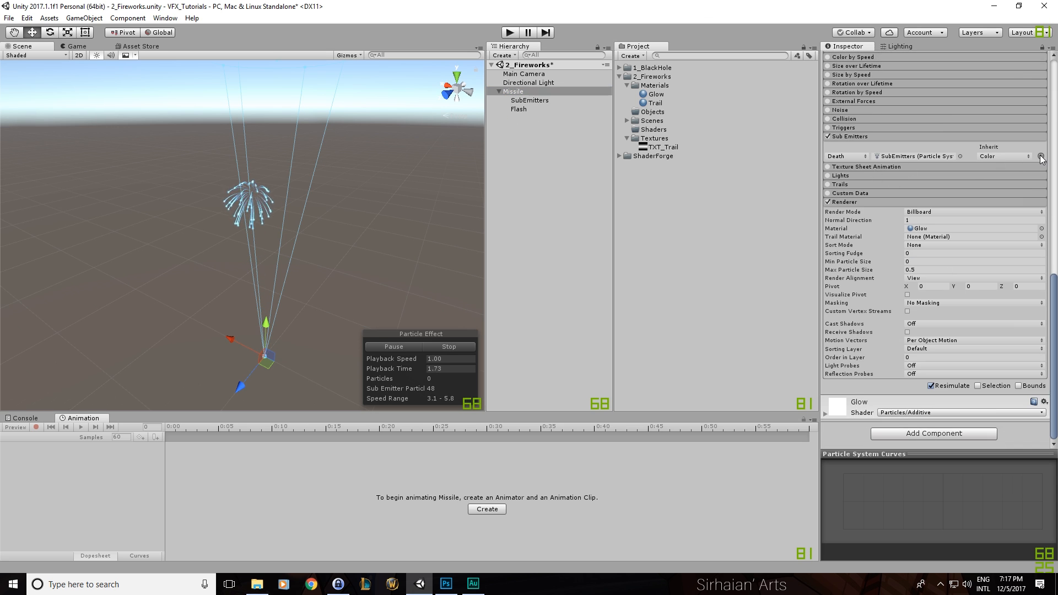
left_click(1041, 156)
left_click_drag(519, 109, 916, 165)
left_click(415, 348)
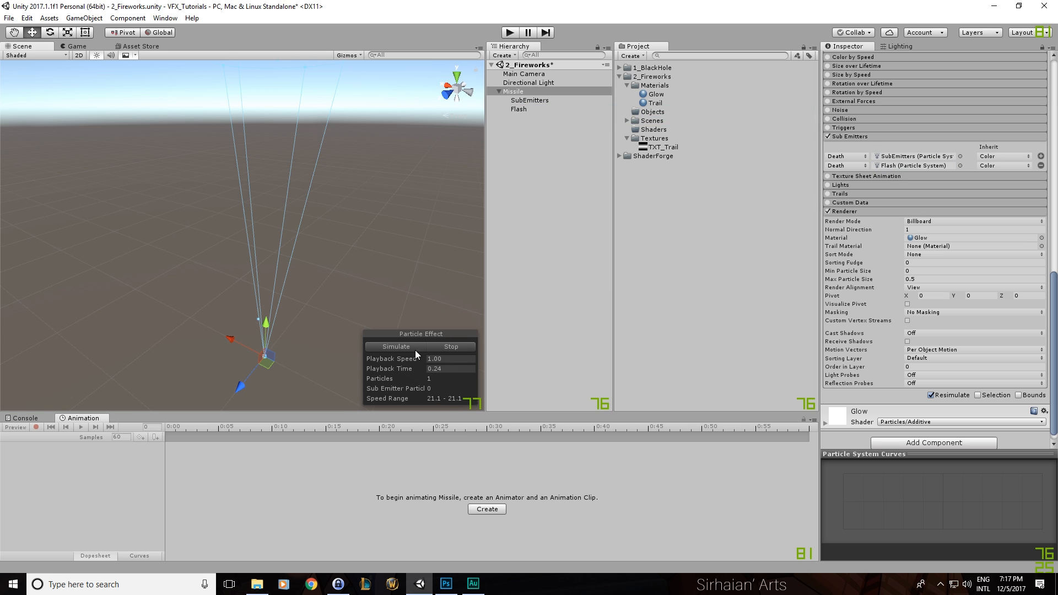
left_click(431, 347)
left_click(418, 348)
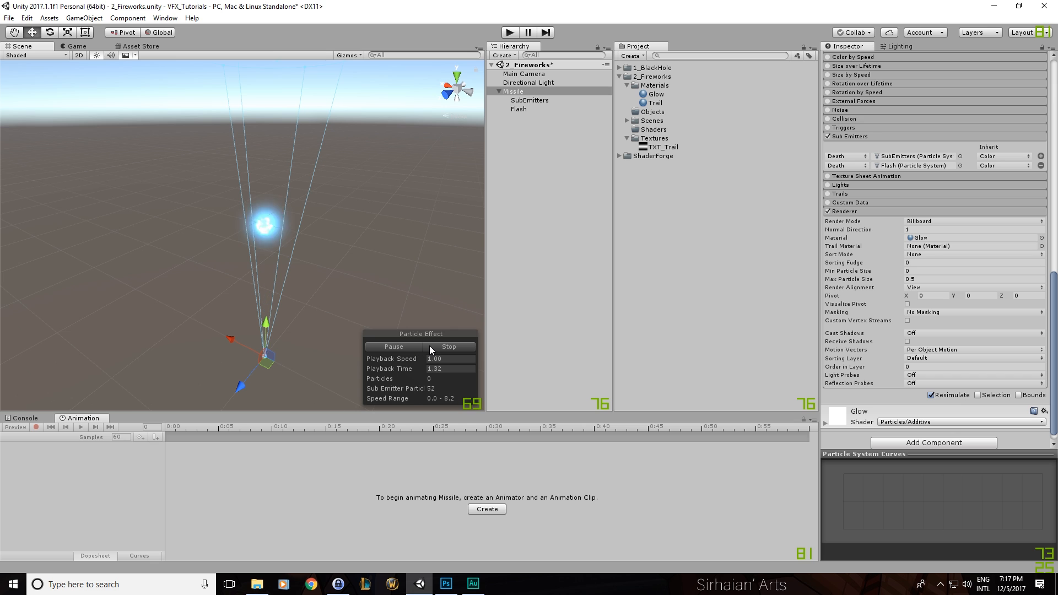
Step: Set Flash's Start Size to 10 and replay the effect to check the larger flash
left_click(435, 346)
left_click(519, 109)
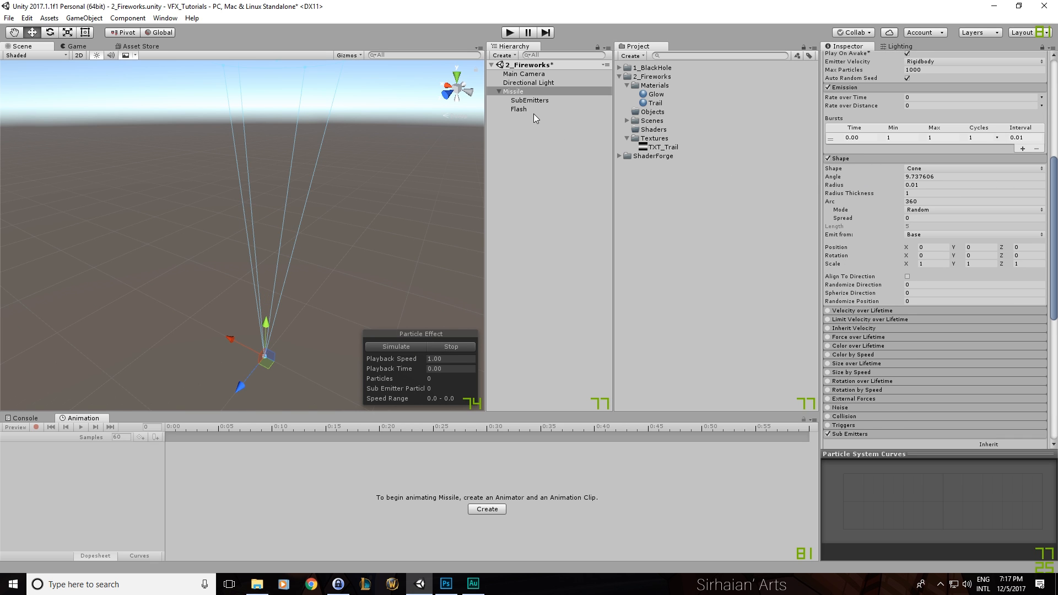
scroll(921, 188, "up", 6)
left_click(928, 218)
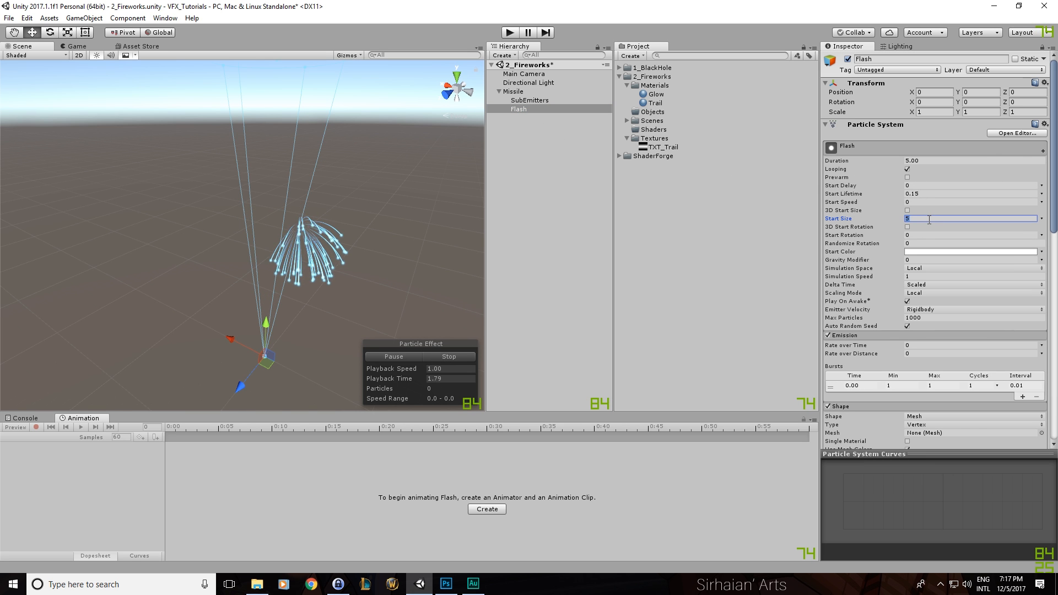
type("10")
key("Return")
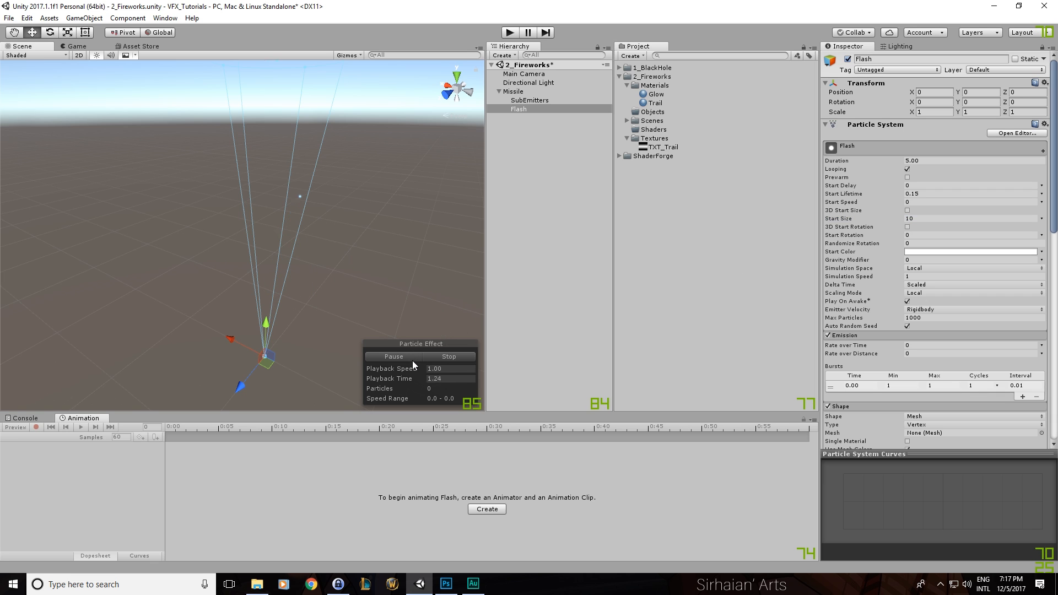
left_click(428, 355)
Step: Enable Size over Lifetime on Flash with a linearly decreasing curve and replay the effect to check it
scroll(937, 248, "down", 10)
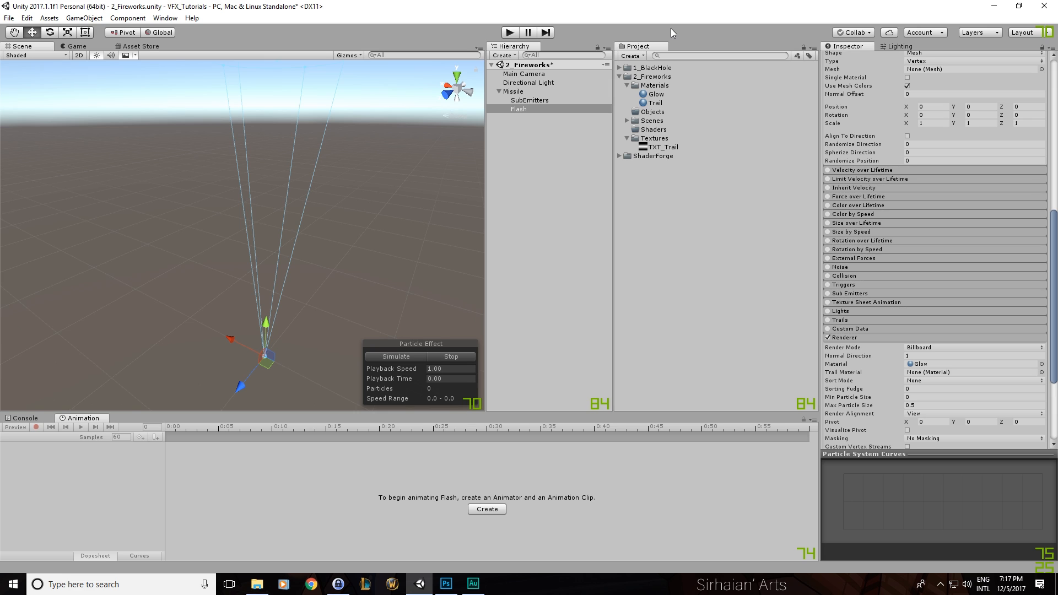
left_click(829, 223)
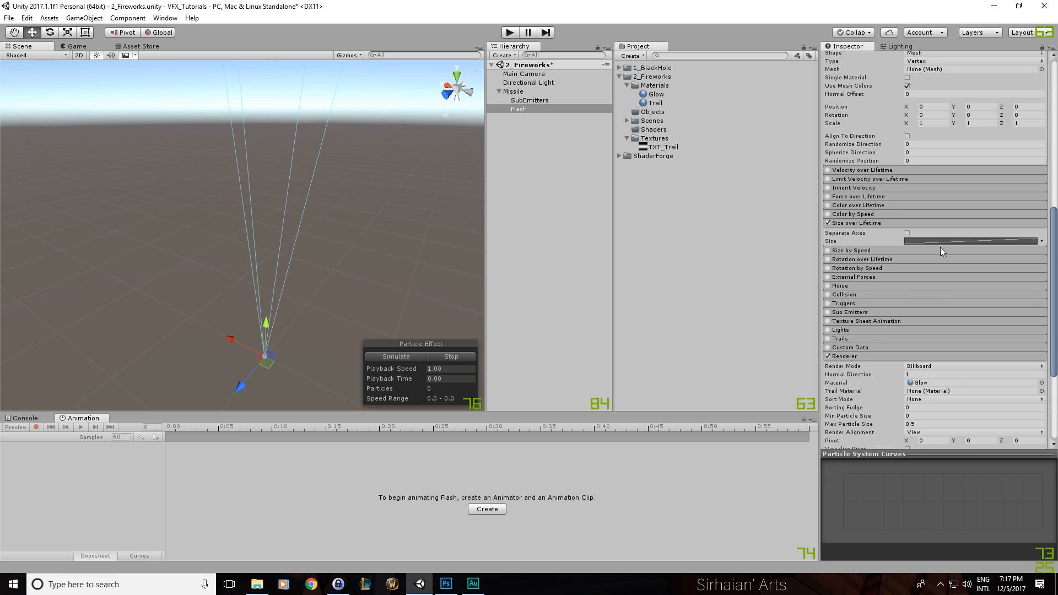
left_click(942, 243)
left_click(898, 553)
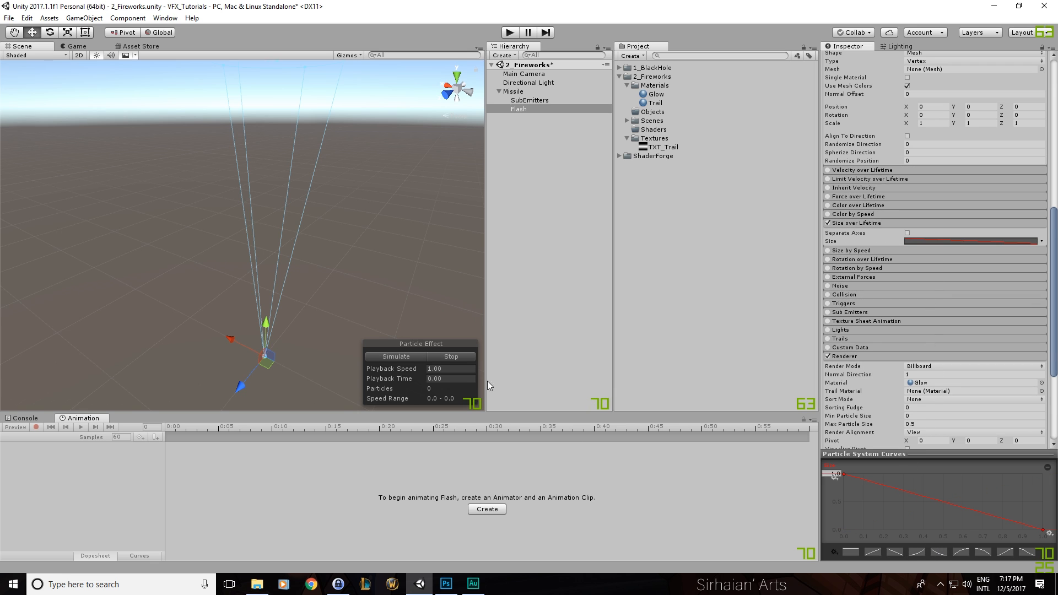
left_click(404, 358)
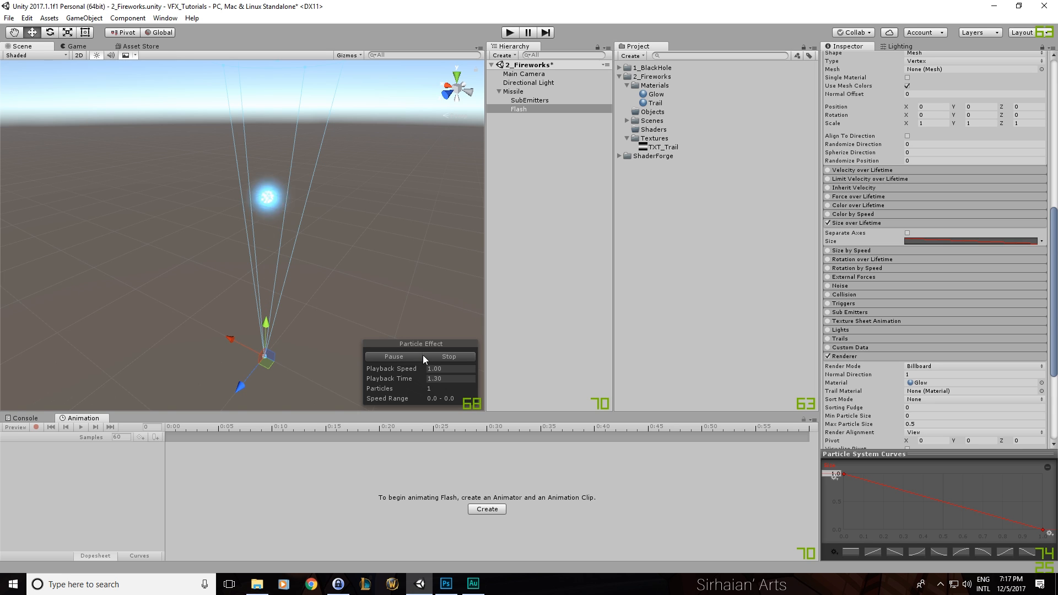
left_click(445, 357)
left_click(415, 356)
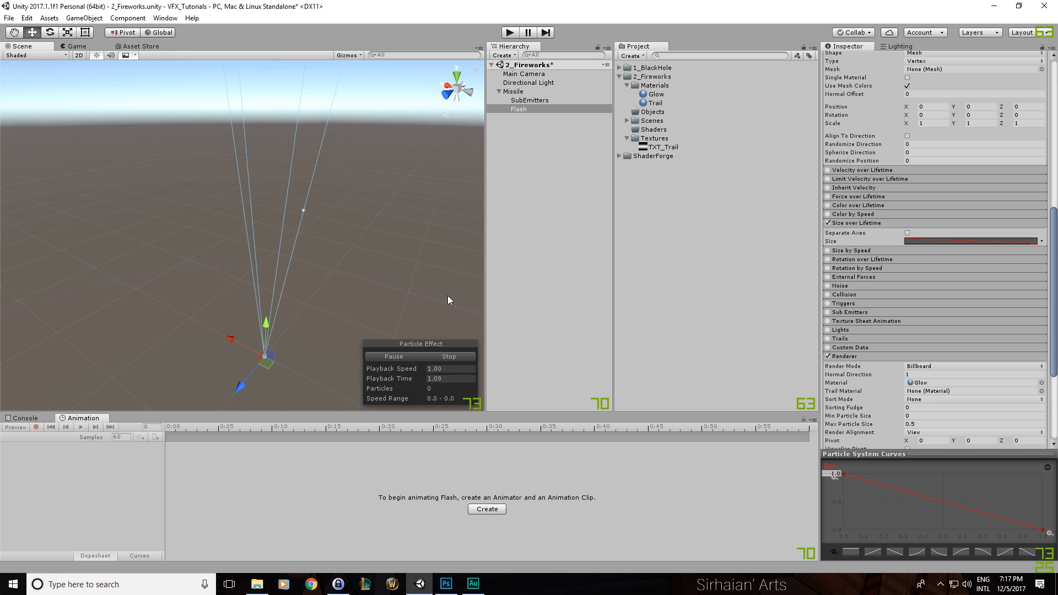
left_click(438, 355)
left_click(418, 357)
Step: Duplicate Flash, rename the copy Shockwave, and save the scene
left_click(537, 110)
key("ctrl+d")
key("F2")
key("alt+shift")
type("Shockwave")
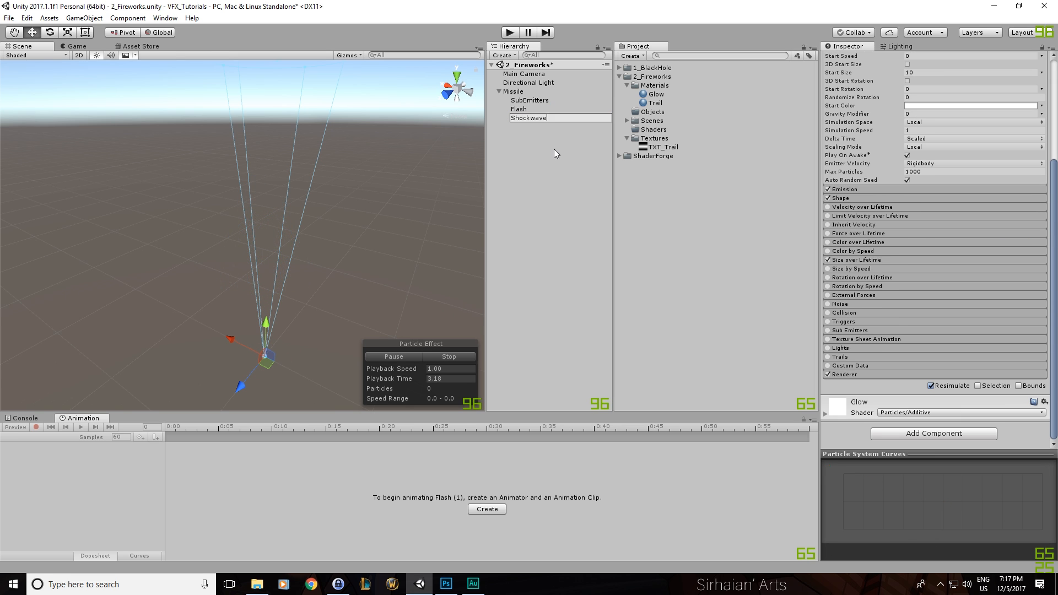
key("Return")
key("ctrl+s")
left_click(427, 364)
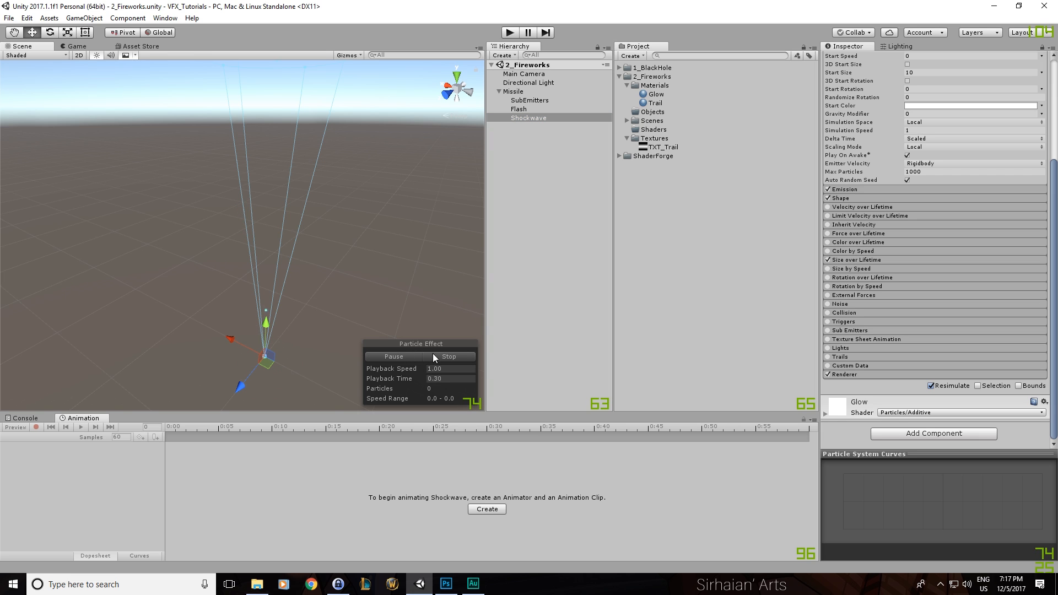
left_click(441, 358)
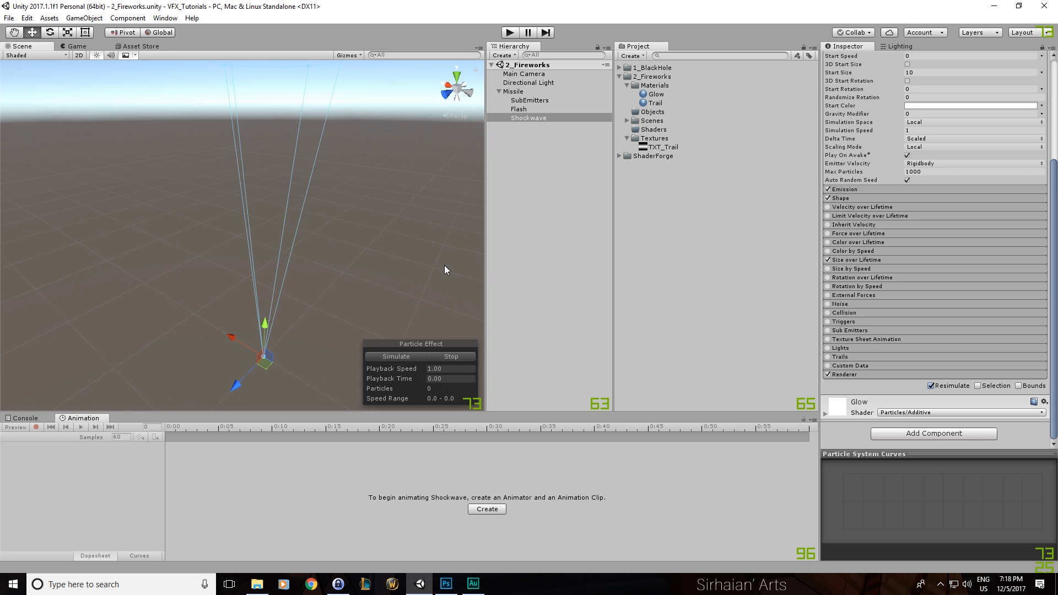
Step: Expand Shockwave's Size over Lifetime settings and apply the linear rising curve preset
left_click_drag(444, 266, 424, 254, "alt")
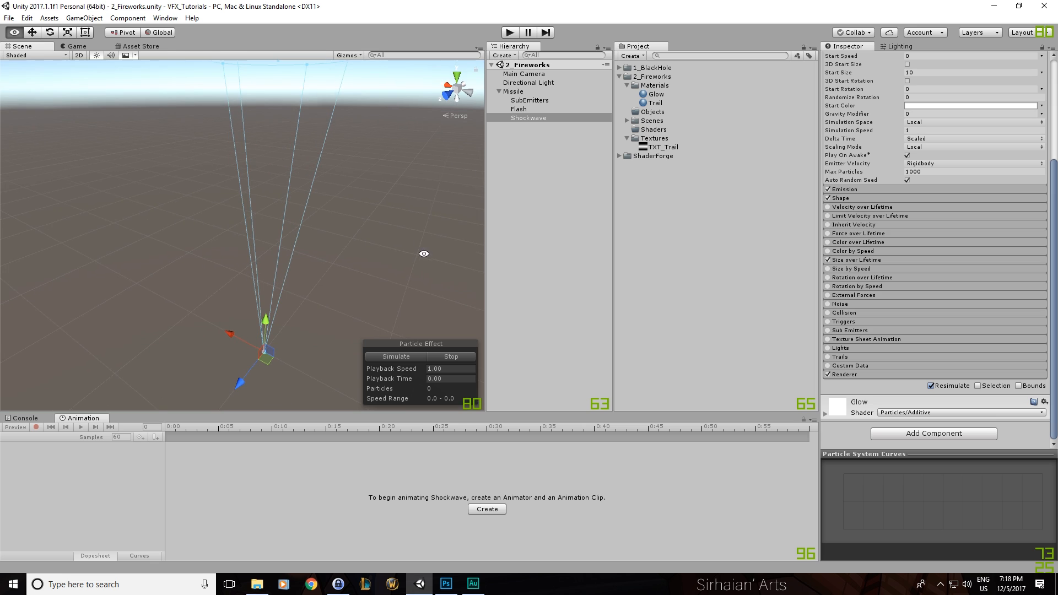
left_click(871, 260)
left_click(874, 551)
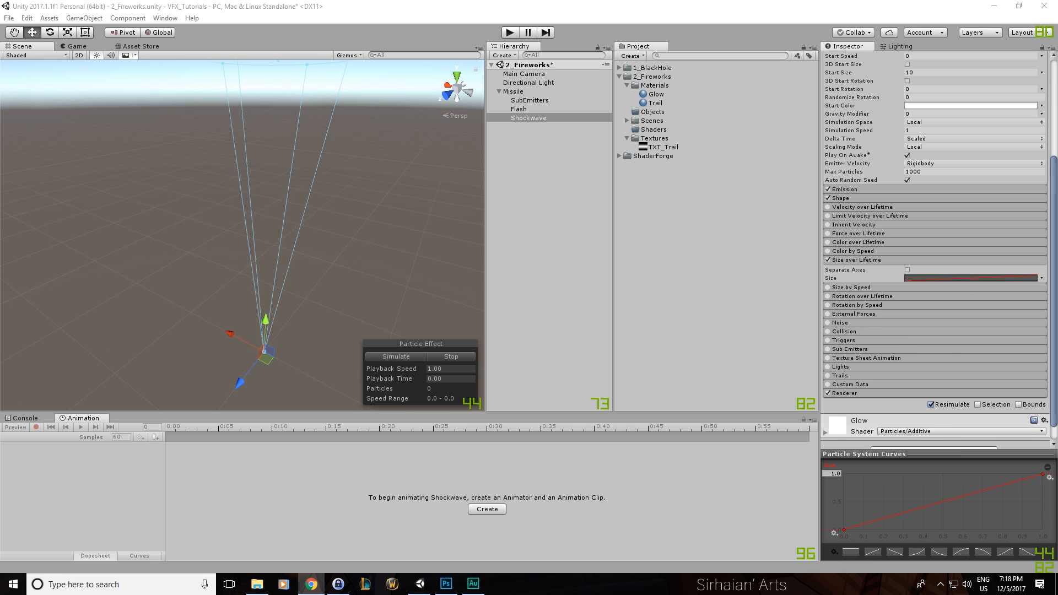
Step: Exit the Google Chrome process running in the background
key("alt+Tab")
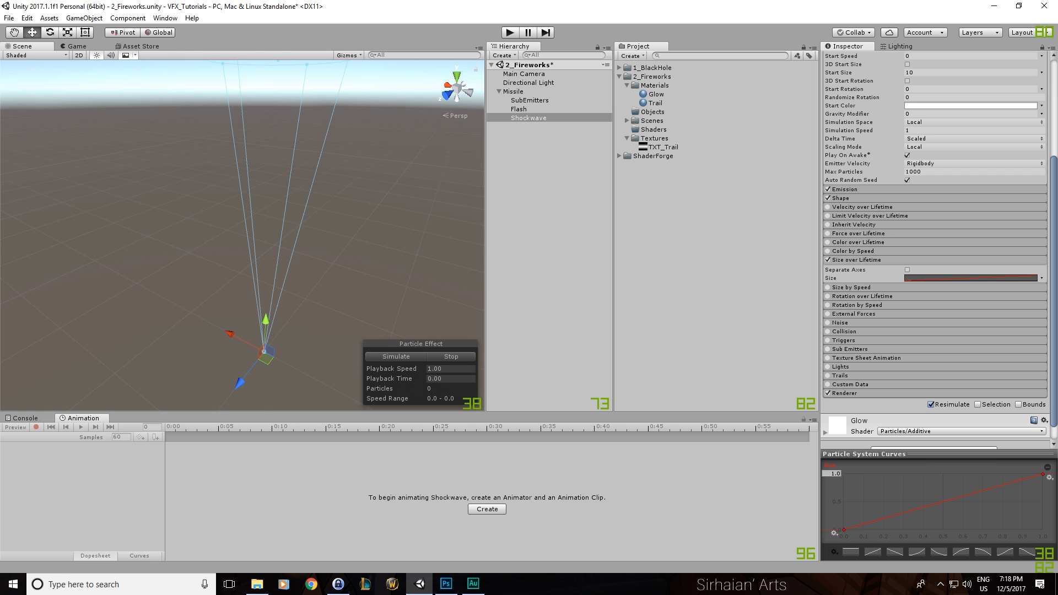
left_click(940, 585)
right_click(941, 495)
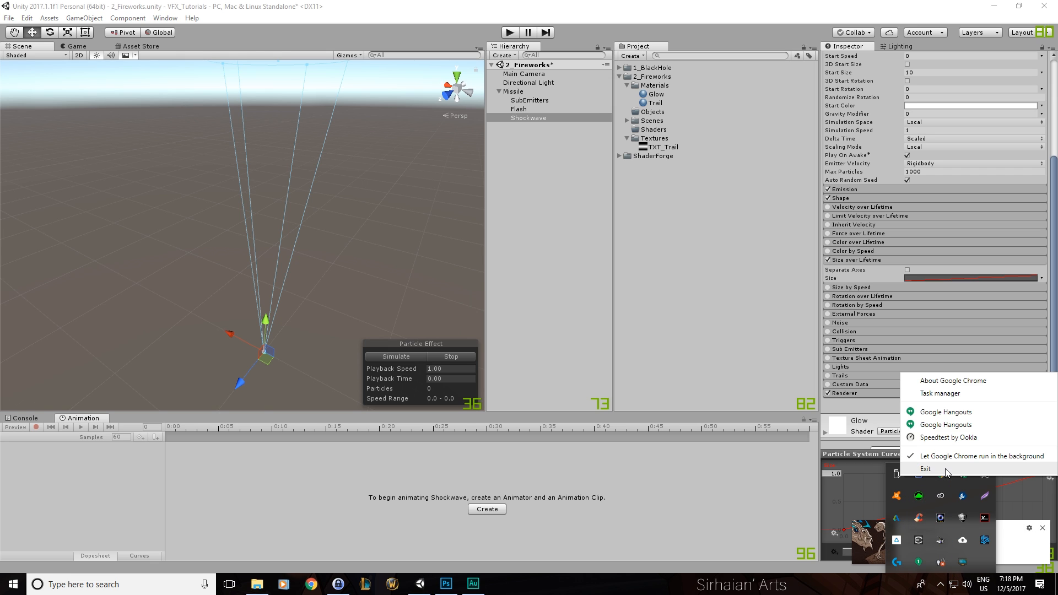
left_click(947, 469)
left_click(1017, 508)
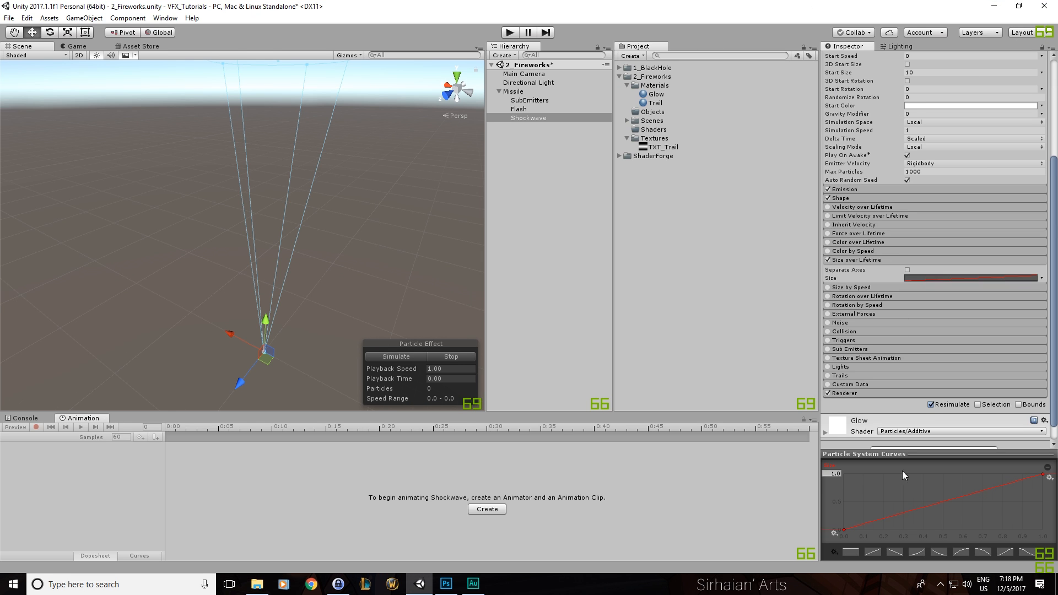
Step: Give Shockwave a rising ease-out size curve and add it as a third Death sub emitter on Missile
left_click(965, 553)
left_click(412, 359)
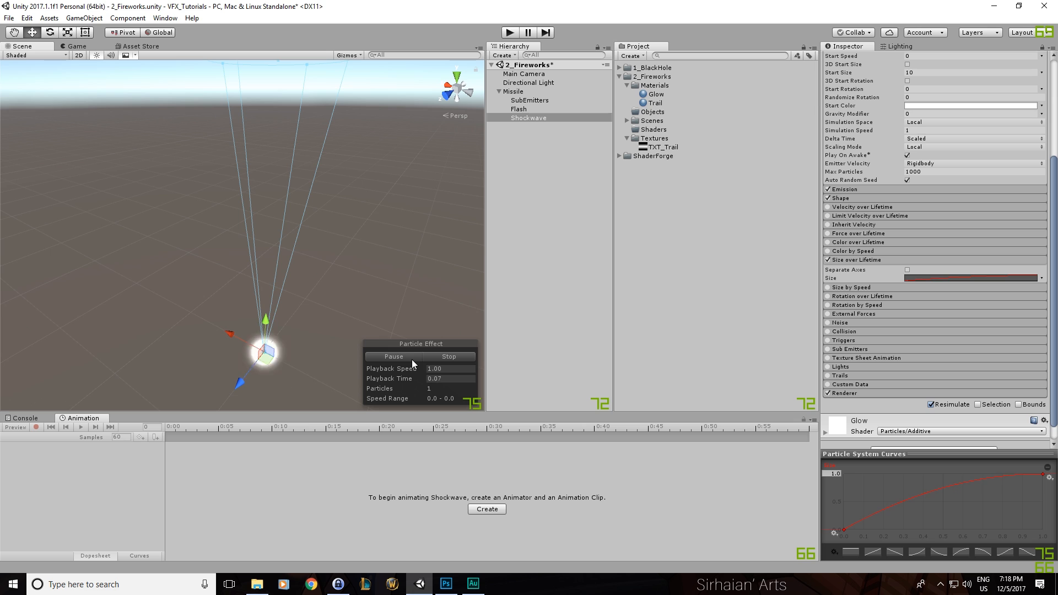
left_click(513, 91)
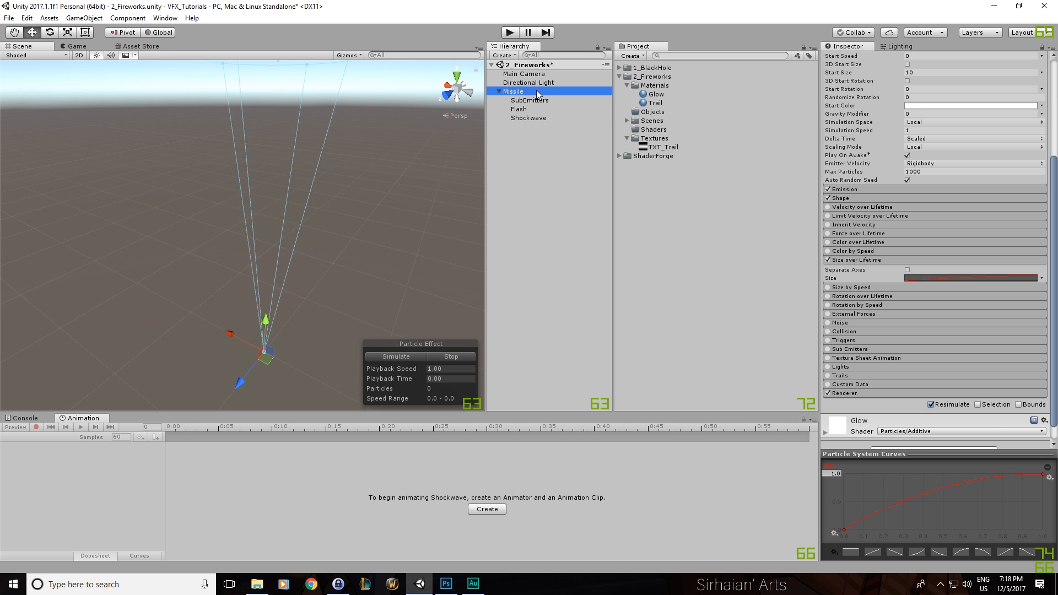
scroll(1022, 199, "down", 10)
left_click(1041, 192)
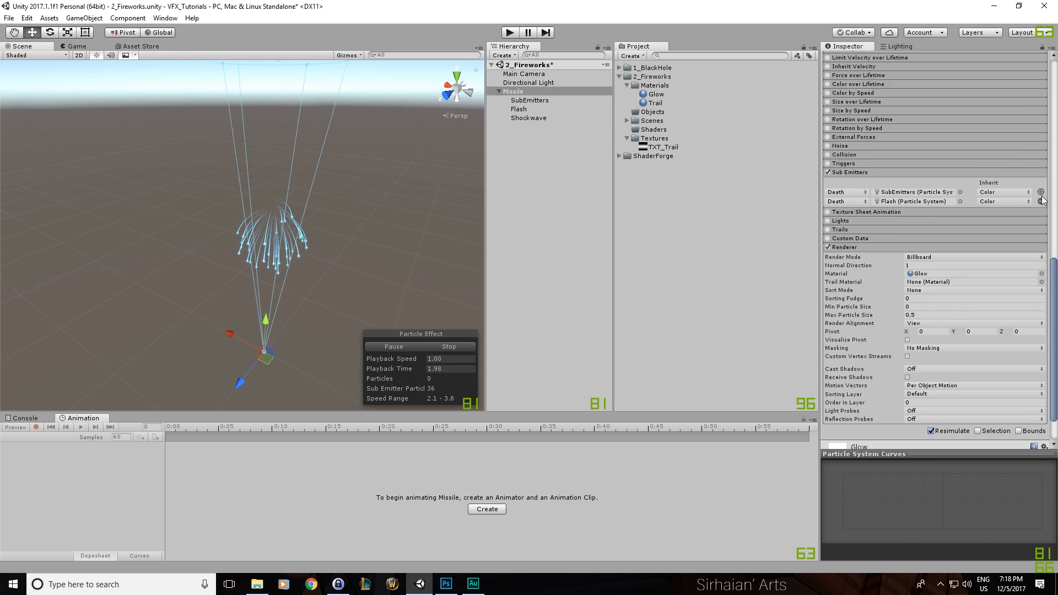
left_click_drag(538, 118, 916, 212)
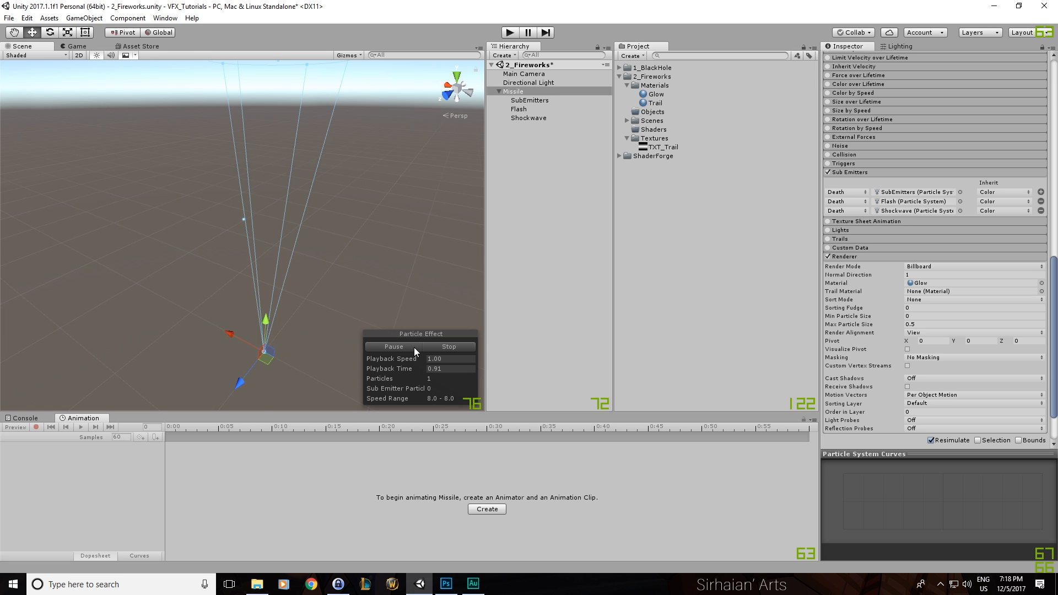
Step: Set Shockwave's Start Lifetime to 0.4
left_click(543, 118)
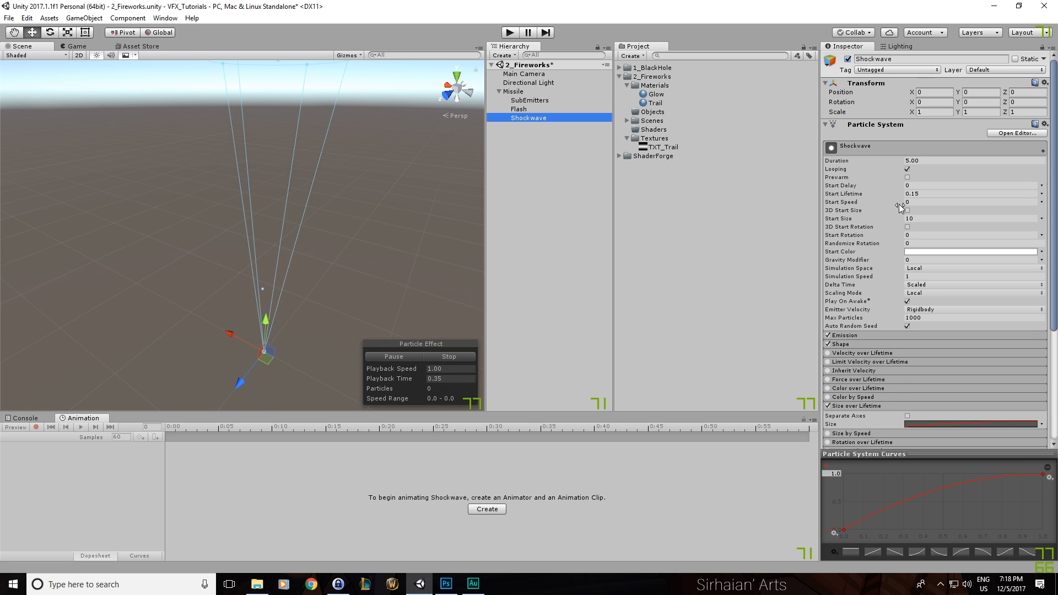
left_click(919, 193)
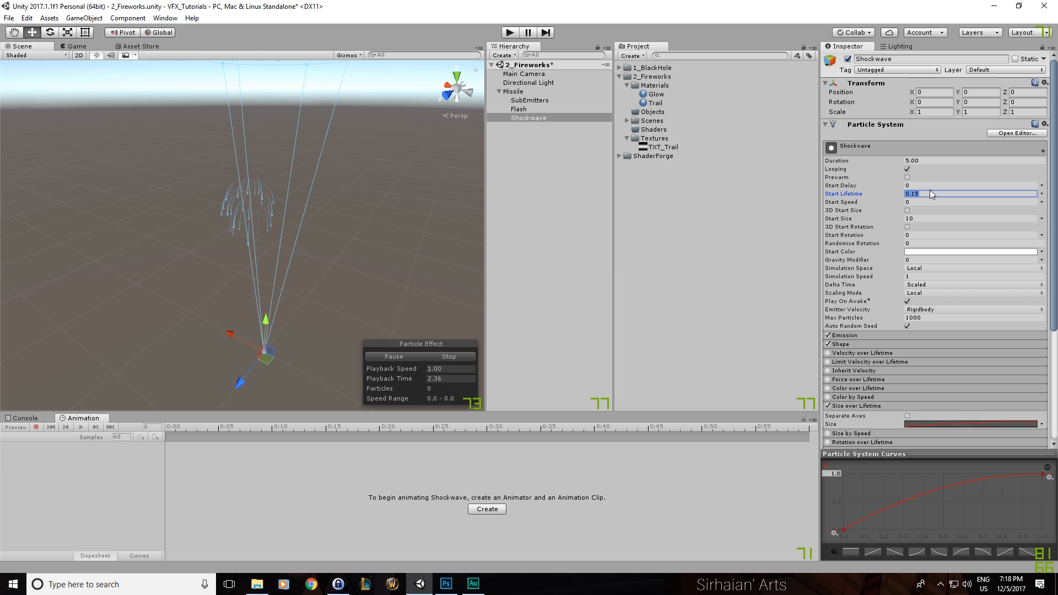
type("0.4")
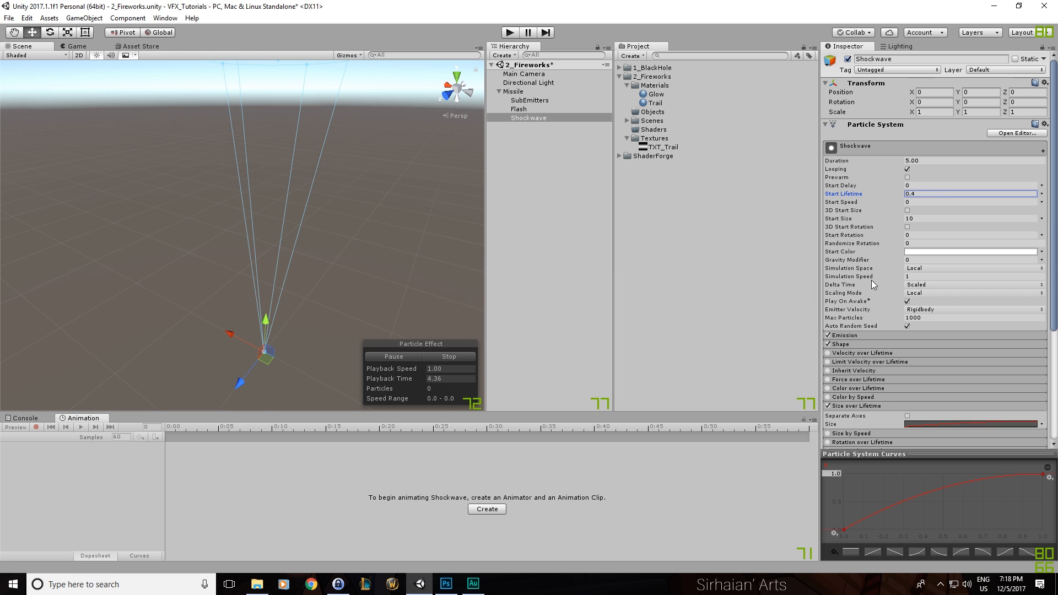
Step: Turn off Looping on SubEmitters, Flash and Shockwave together, leaving Shockwave selected
left_click(549, 101, "shift")
left_click(908, 158)
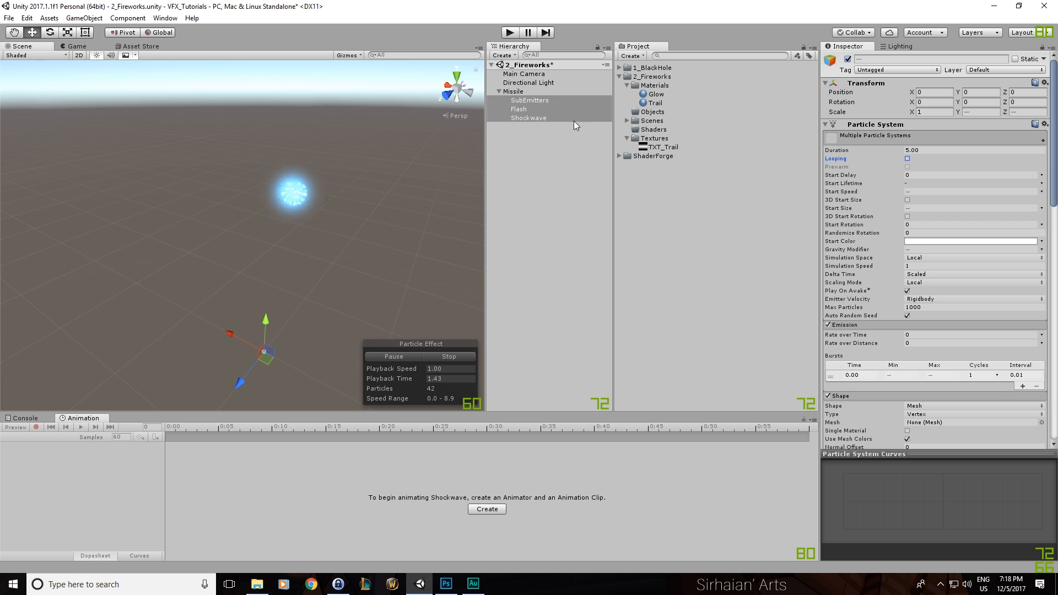
left_click(545, 102)
left_click(541, 118)
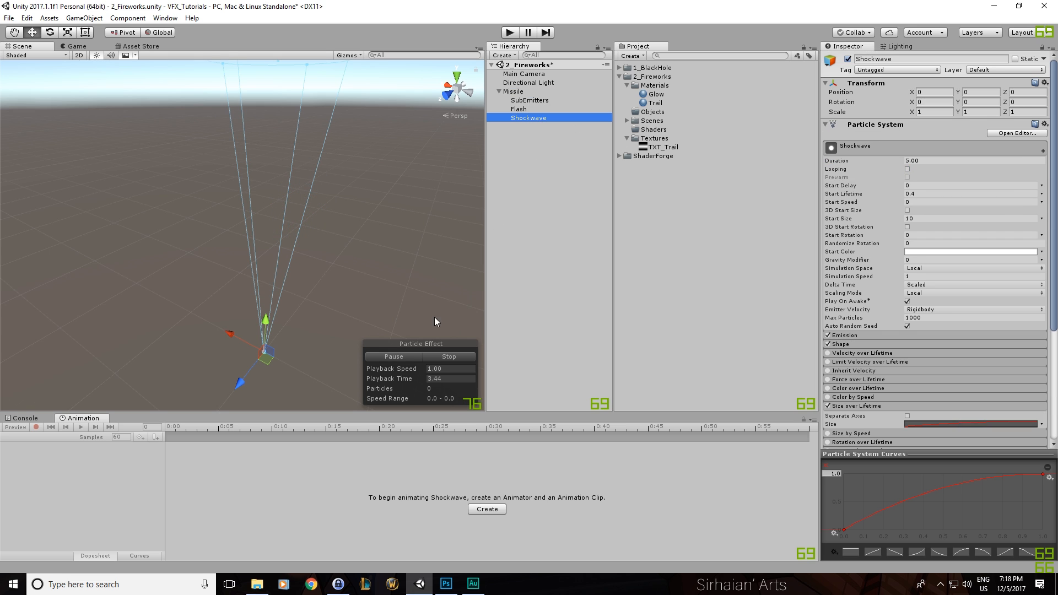
Step: Replay the effect to check the shockwave, stop the preview, and save the scene
left_click(408, 358)
left_click(408, 357)
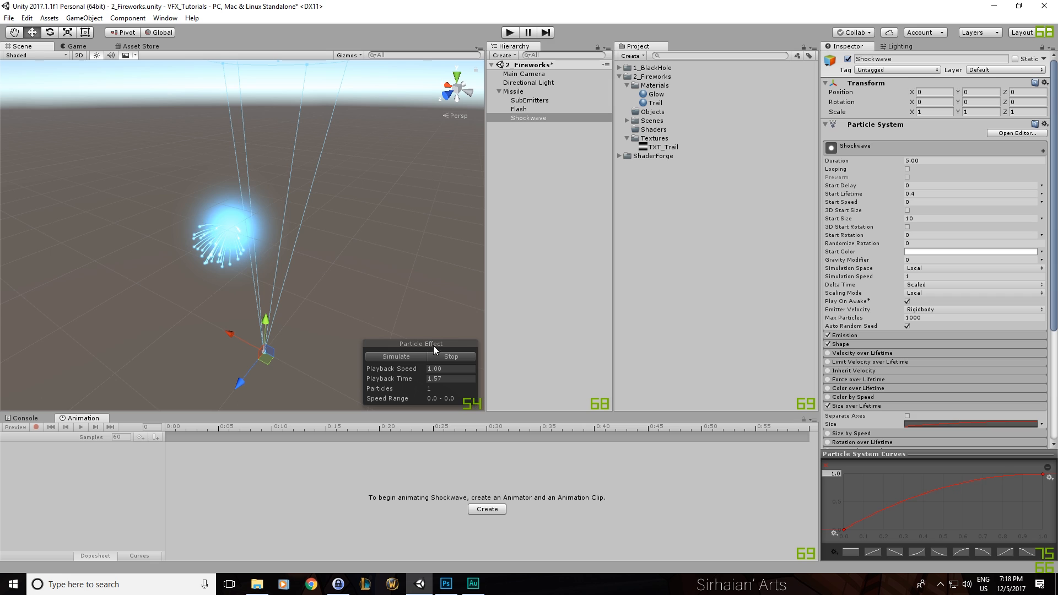
left_click(398, 357)
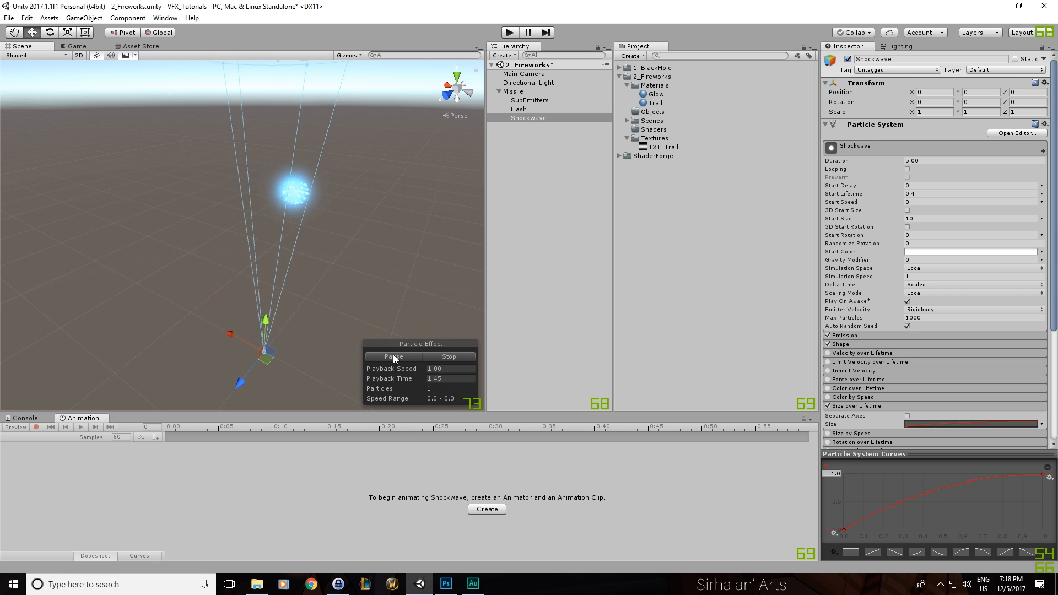
left_click(449, 357)
key("ctrl+s")
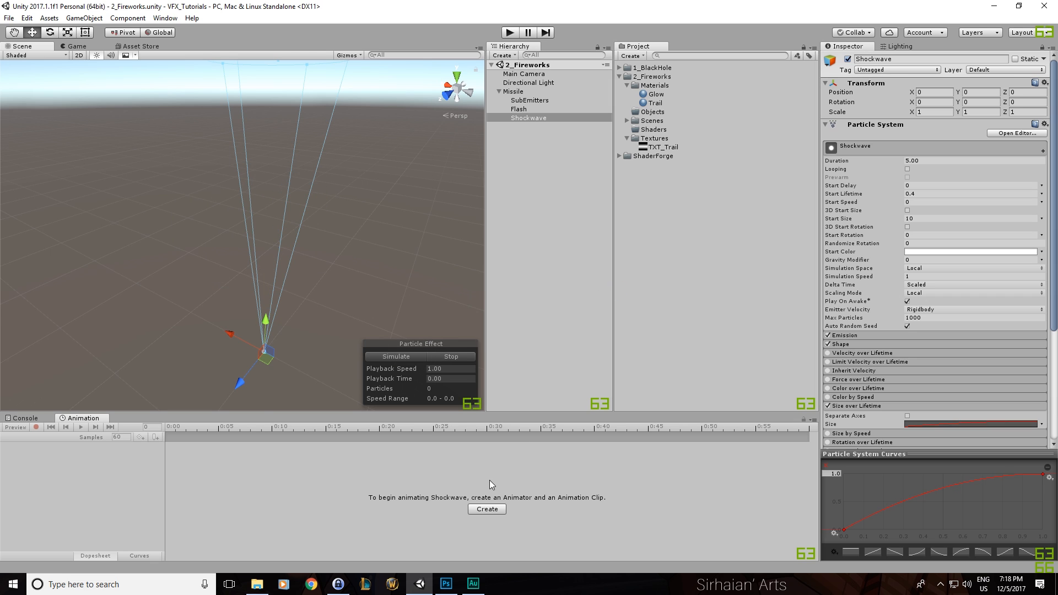
Step: Switch to Photoshop and create a new 128 x 128 px document at 72 ppi
left_click(446, 584)
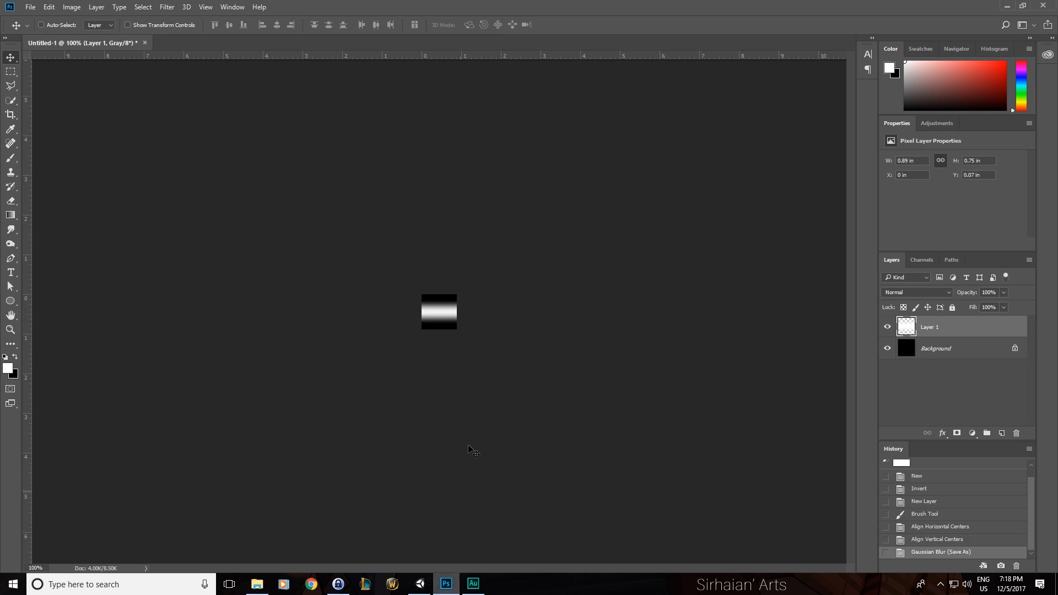
key("ctrl+n")
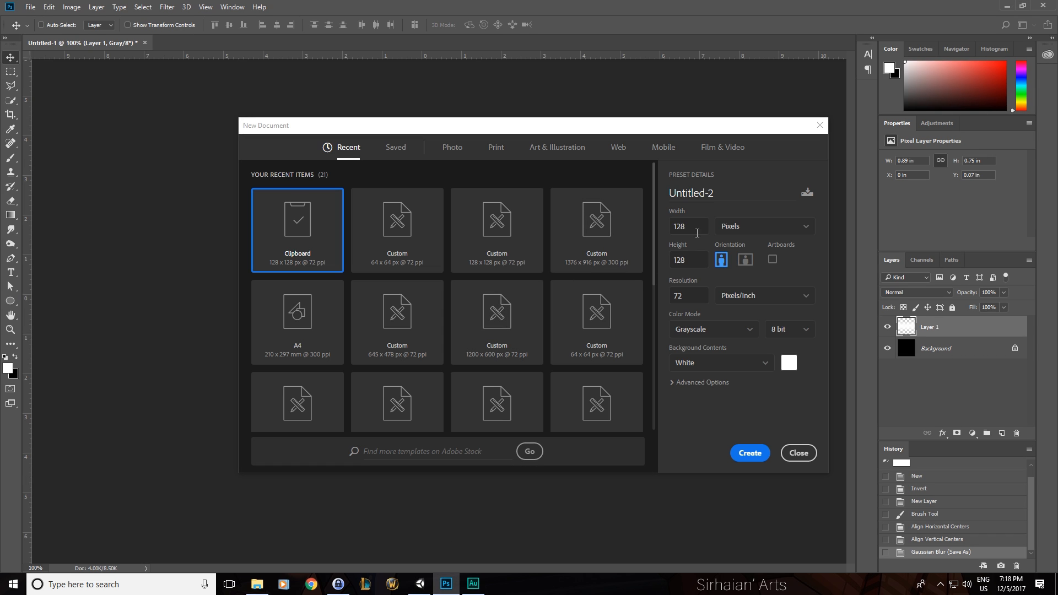
double_click(482, 245)
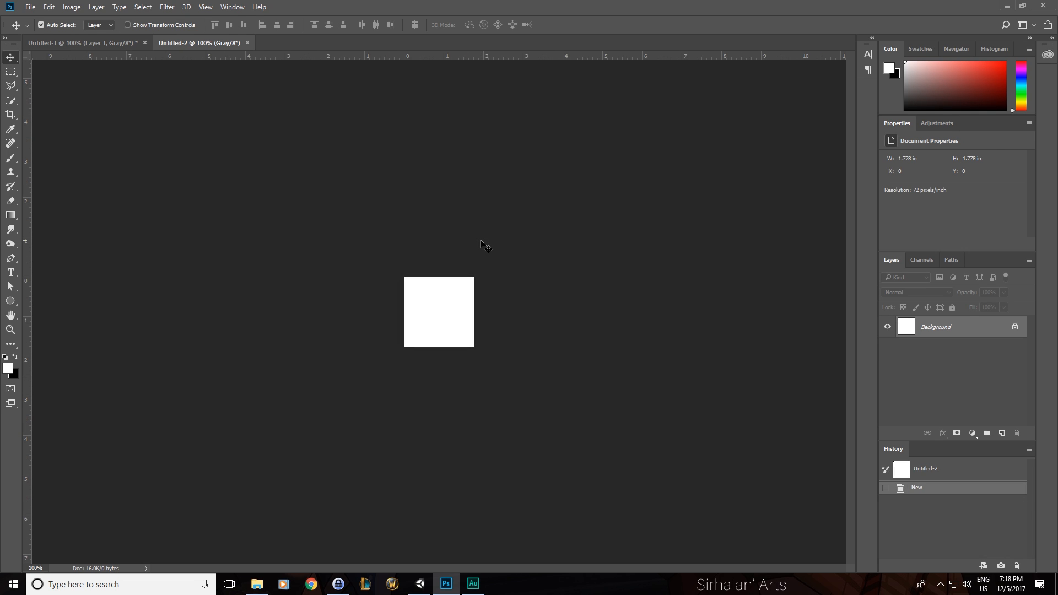
Step: Invert the white background to black and add a new layer above it
key("ctrl+i")
key("ctrl+shift+n")
key("Return")
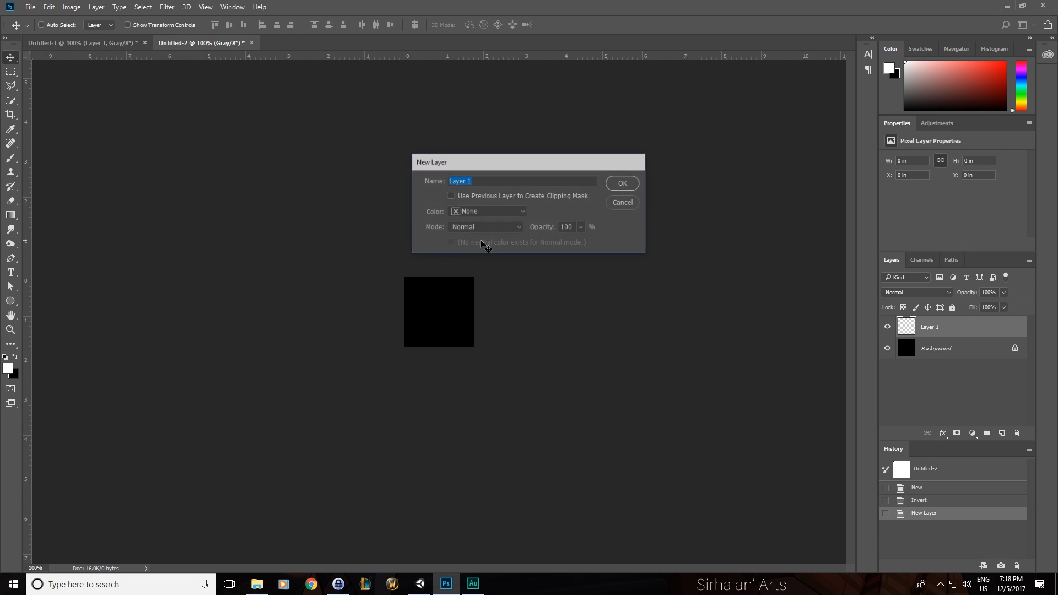
Step: Draw a white circle about 90 px in diameter and center it horizontally and vertically on the canvas
scroll(453, 292, "up", 8, "alt")
scroll(454, 296, "up", 3, "alt")
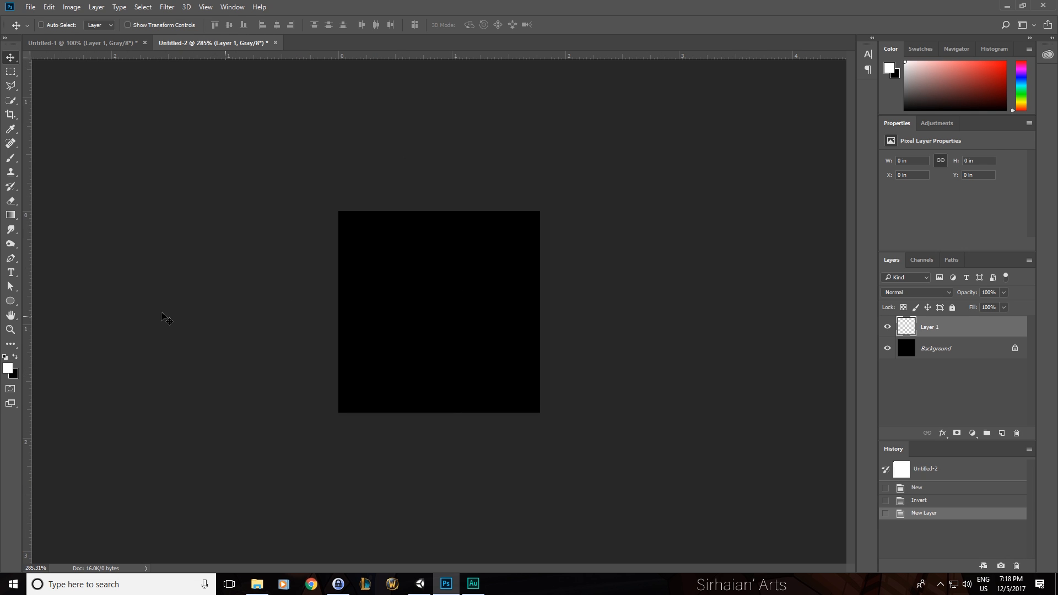
left_click(9, 301)
left_click_drag(432, 318, 361, 248, "alt+shift")
key("v")
left_click(277, 25)
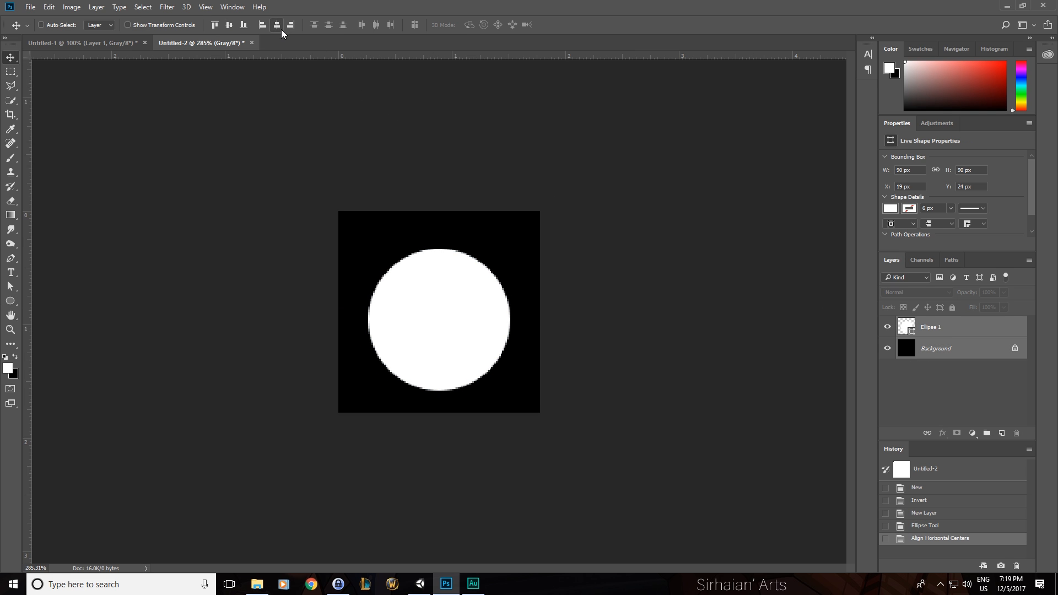
left_click(230, 24)
Step: Set the circle layer's Fill to 0%
left_click(940, 331)
left_click_drag(971, 308, 722, 299)
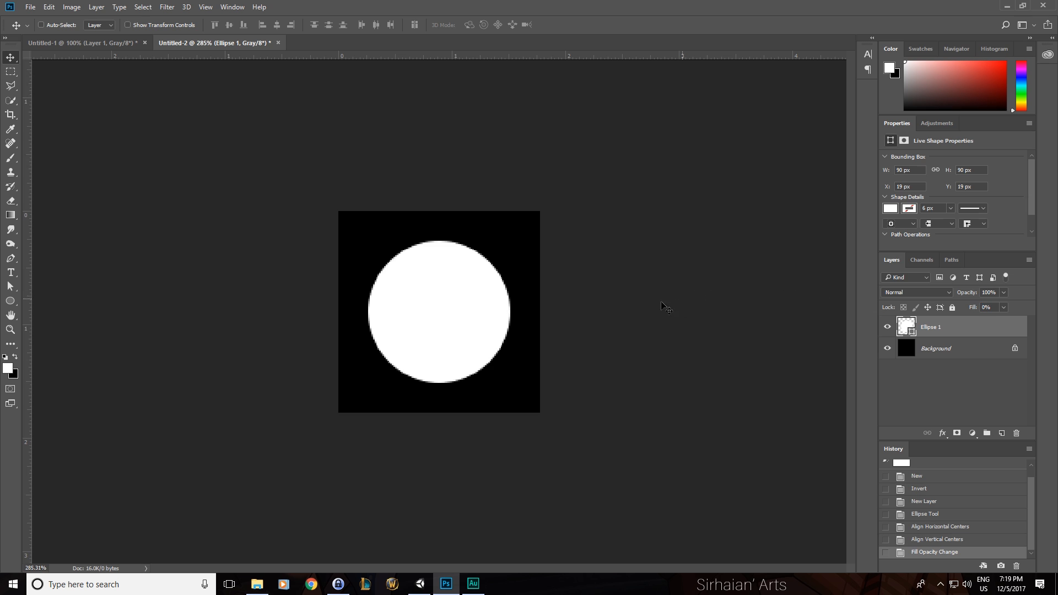
Step: Add a default-reset Gradient Overlay to the ellipse layer, using the Black, White gradient with the Radial style
double_click(987, 324)
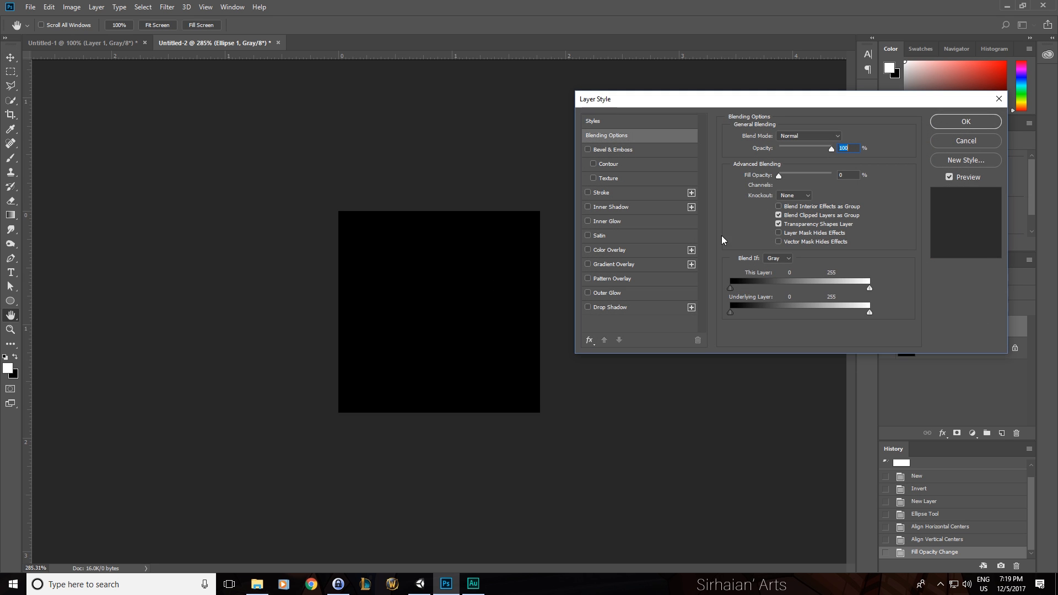
left_click(613, 265)
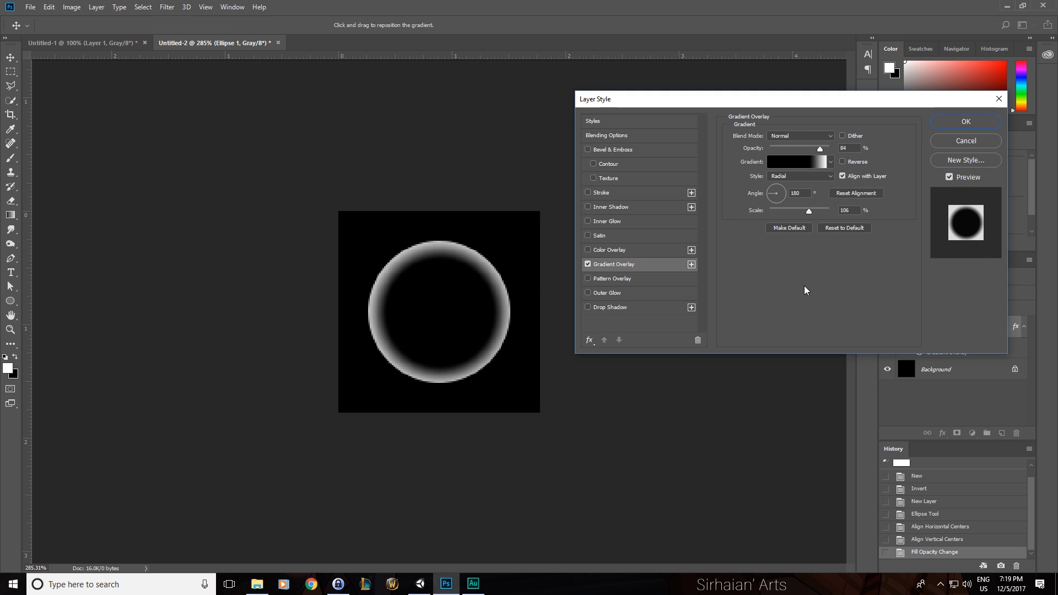
left_click(855, 229)
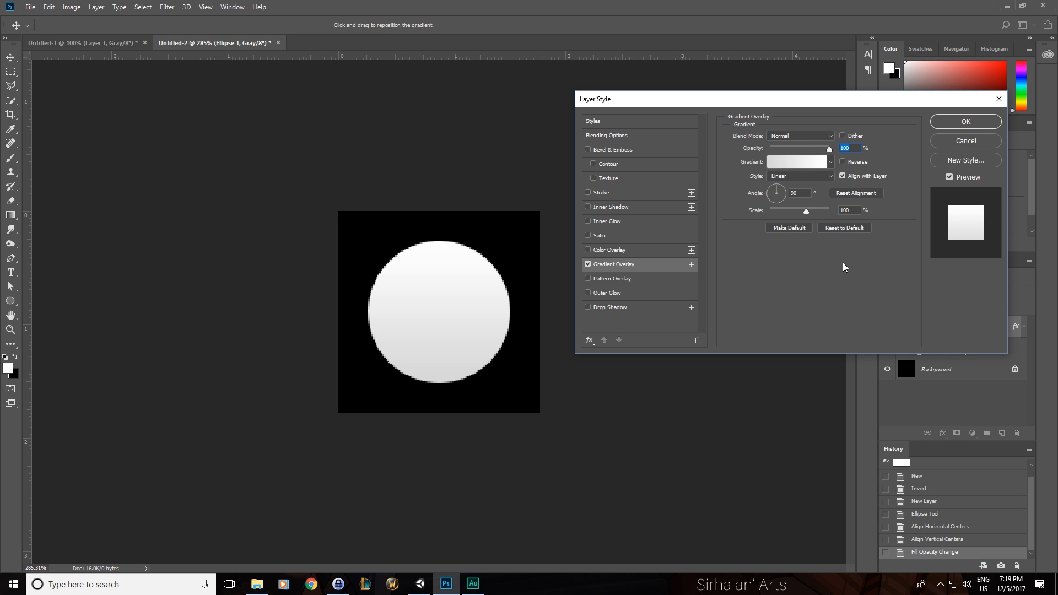
left_click(831, 162)
left_click(745, 187)
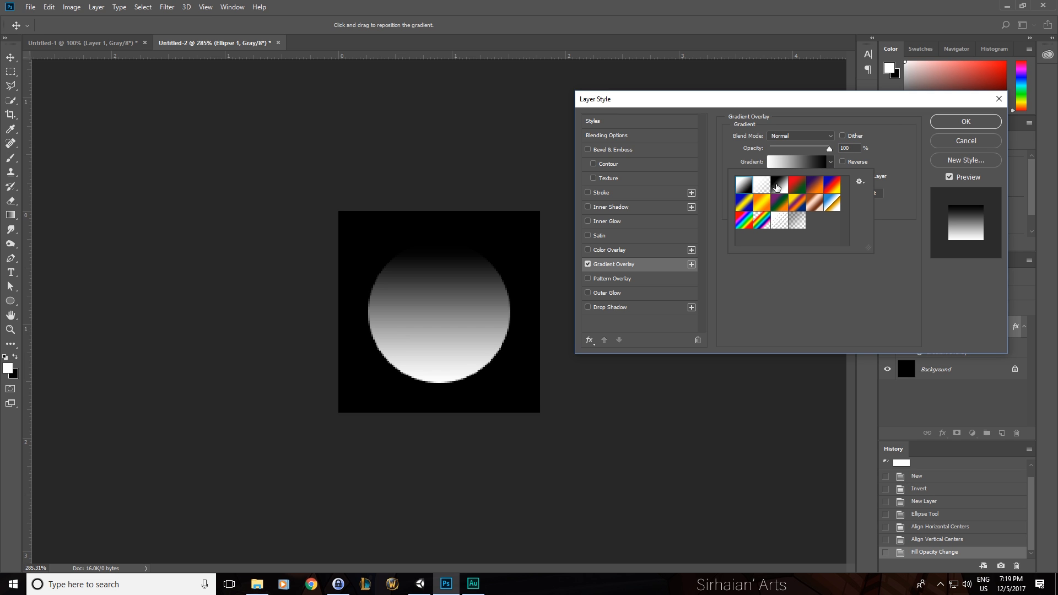
left_click(779, 185)
key("Return")
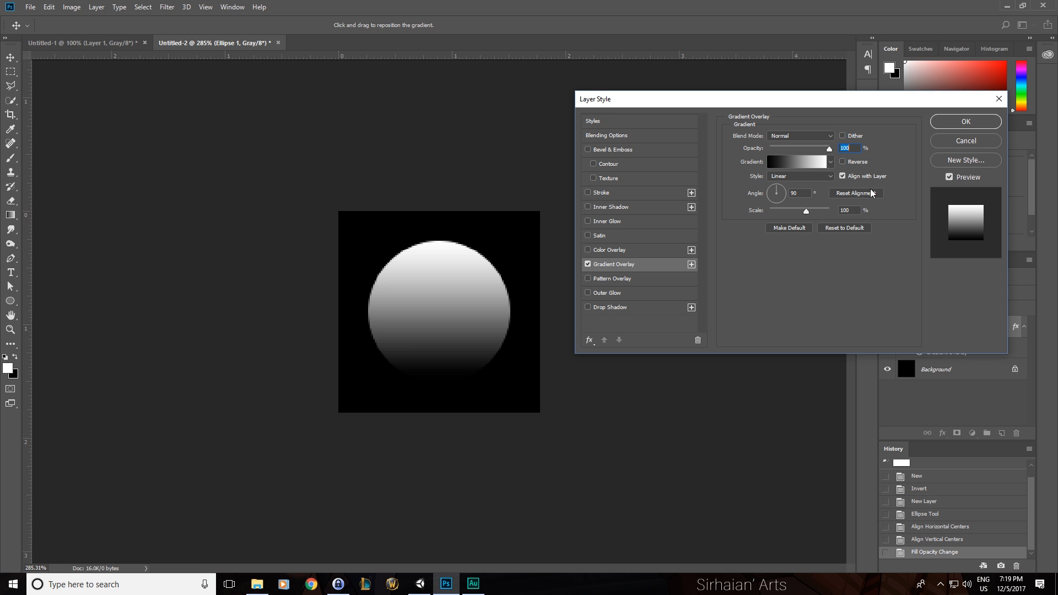
left_click(794, 182)
left_click(785, 191)
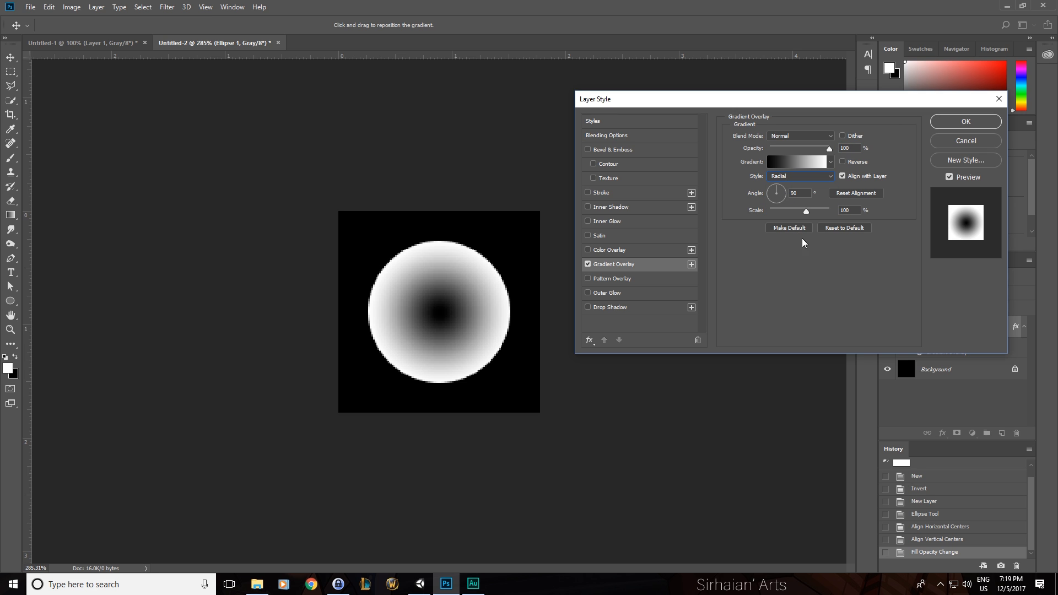
Step: Move the overlay gradient's black color stop to 62%
left_click(799, 161)
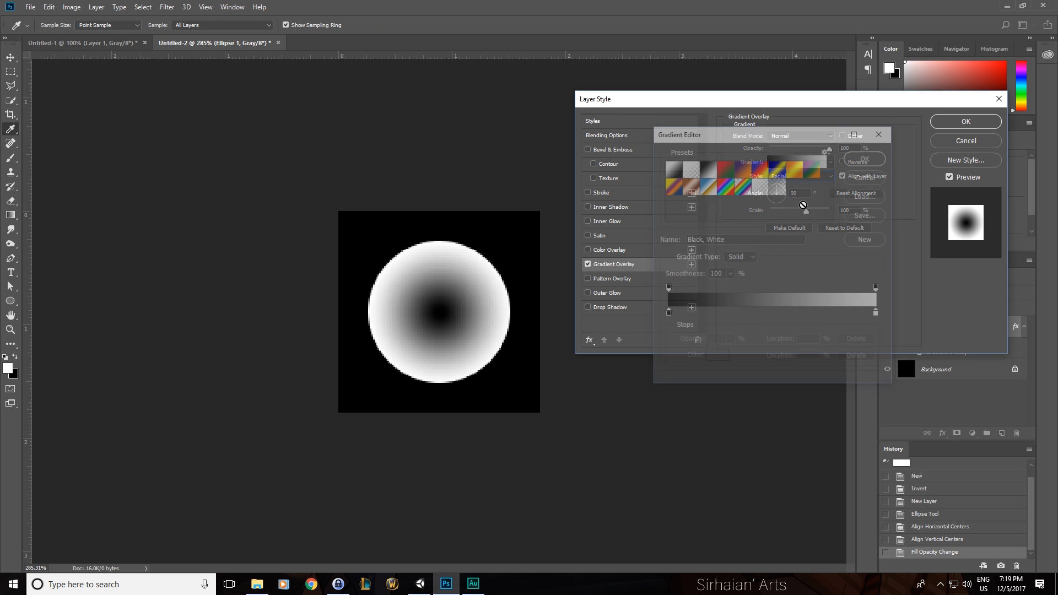
left_click_drag(669, 318, 799, 319)
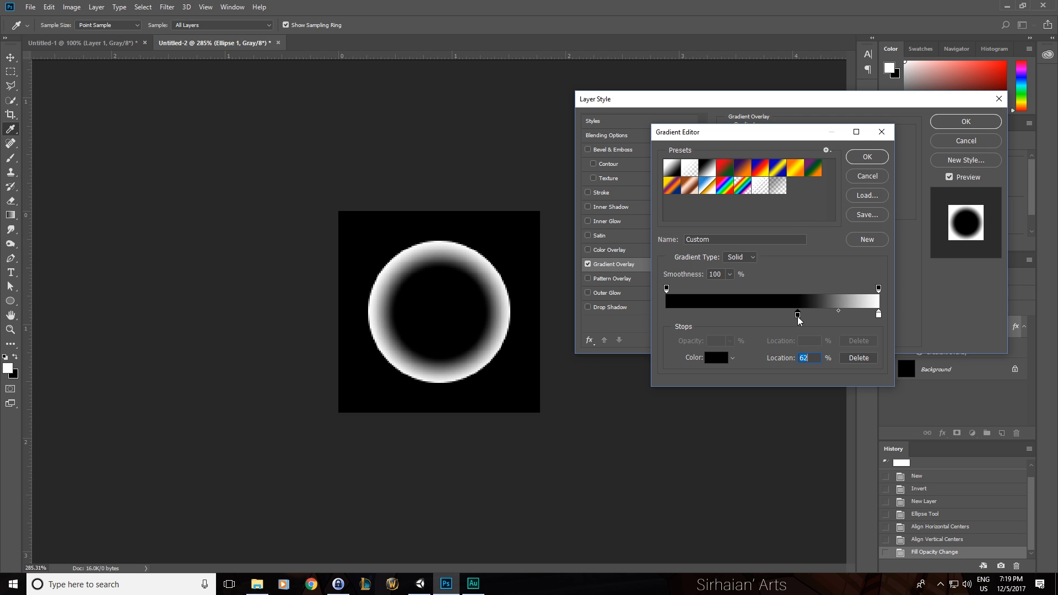
left_click(877, 157)
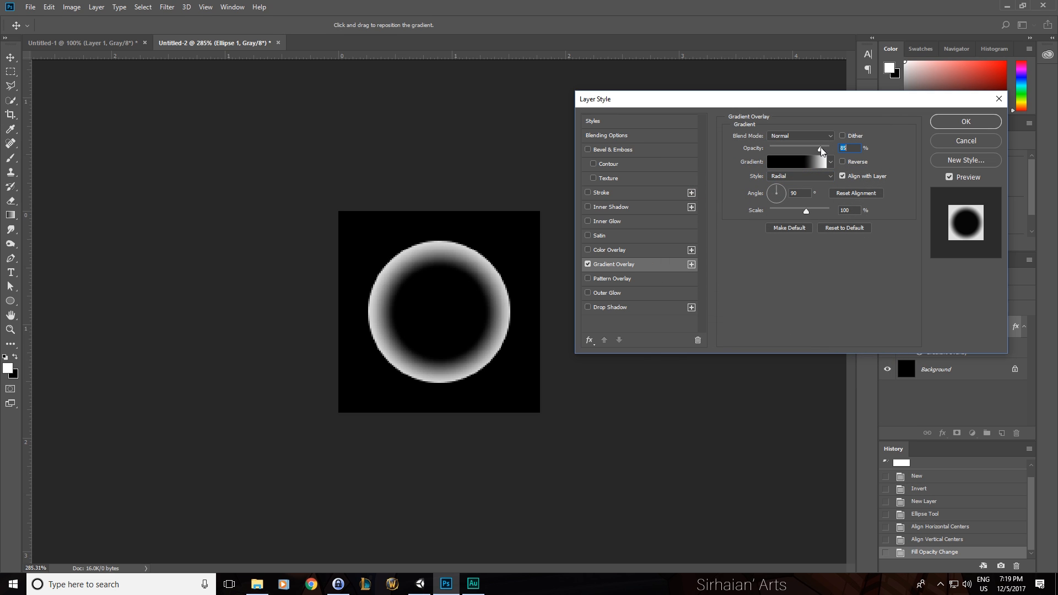
Step: Add a dark gray #525151 color stop at 95% to the overlay gradient and apply the layer style
left_click(796, 160)
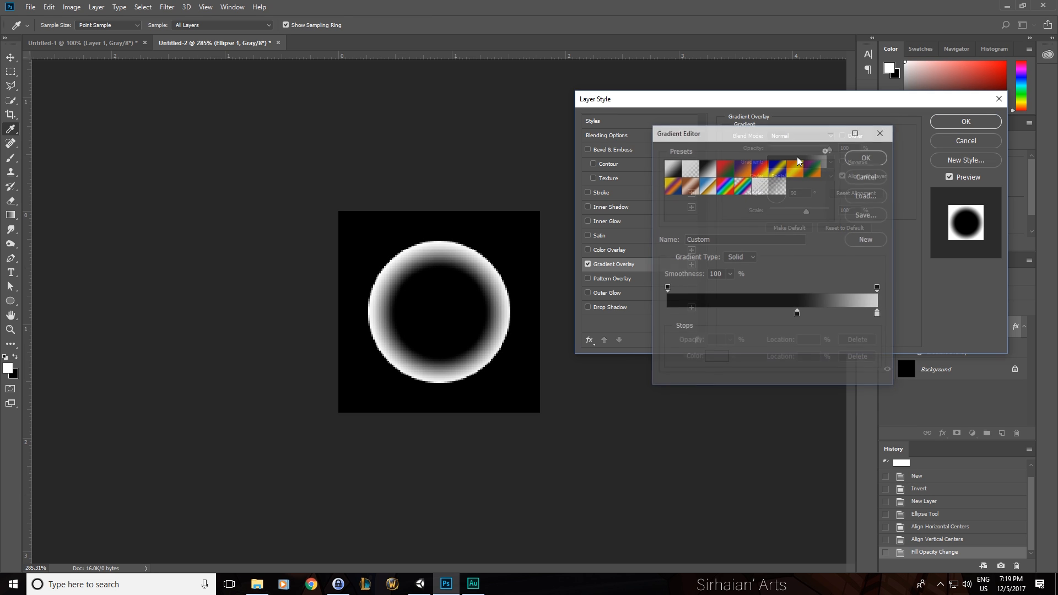
left_click(868, 315)
left_click(717, 357)
mouse_move(623, 331)
left_mouse_down()
mouse_move(607, 342)
mouse_move(615, 345)
left_mouse_up()
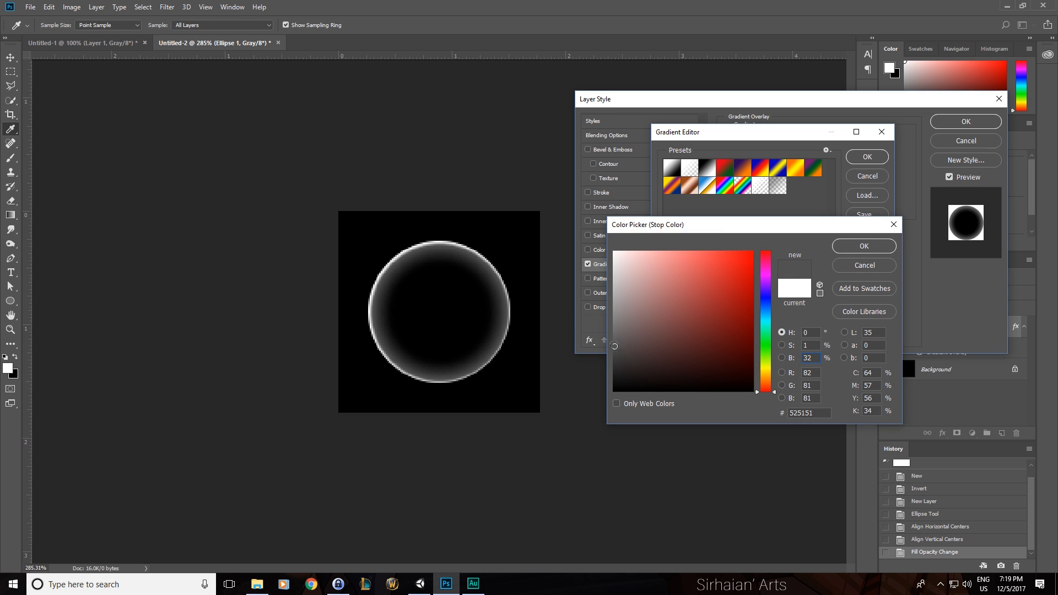
left_click(865, 245)
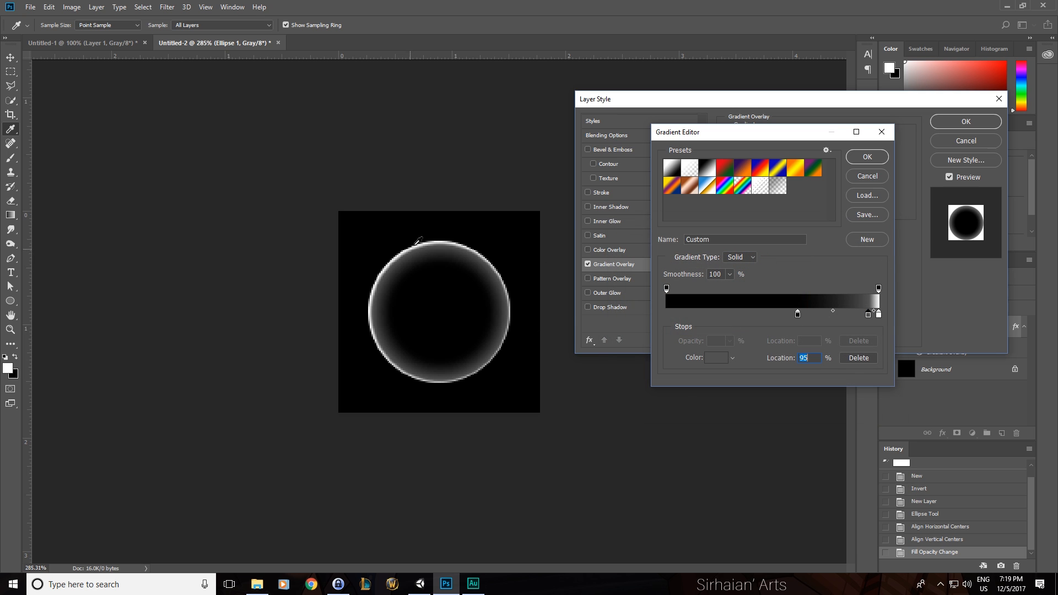
left_click(867, 158)
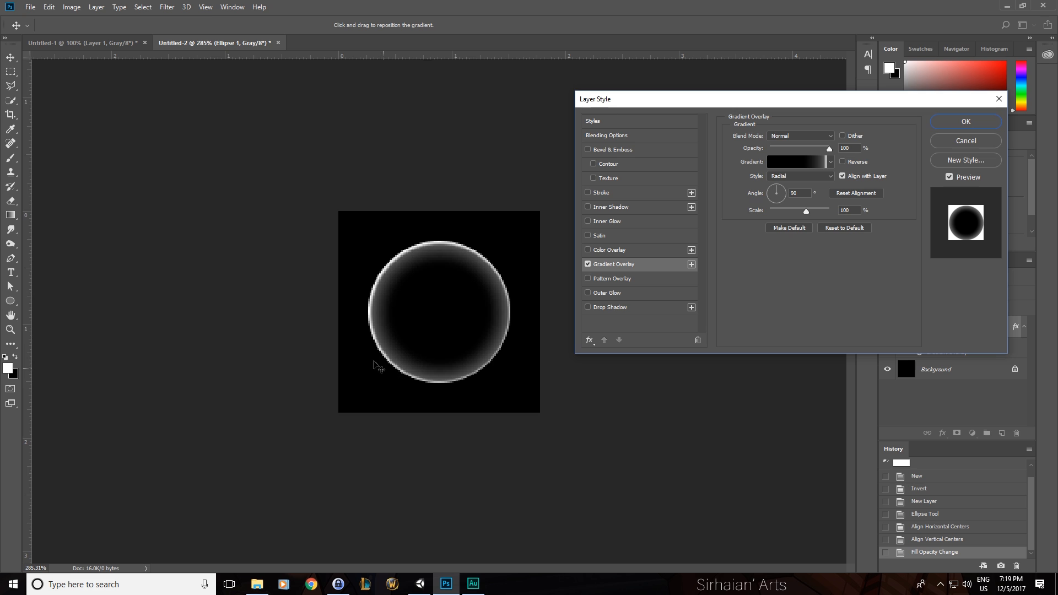
left_click(965, 121)
Step: Paste a merged copy of the whole canvas as a new layer and apply the last Gaussian Blur to it twice
double_click(10, 329)
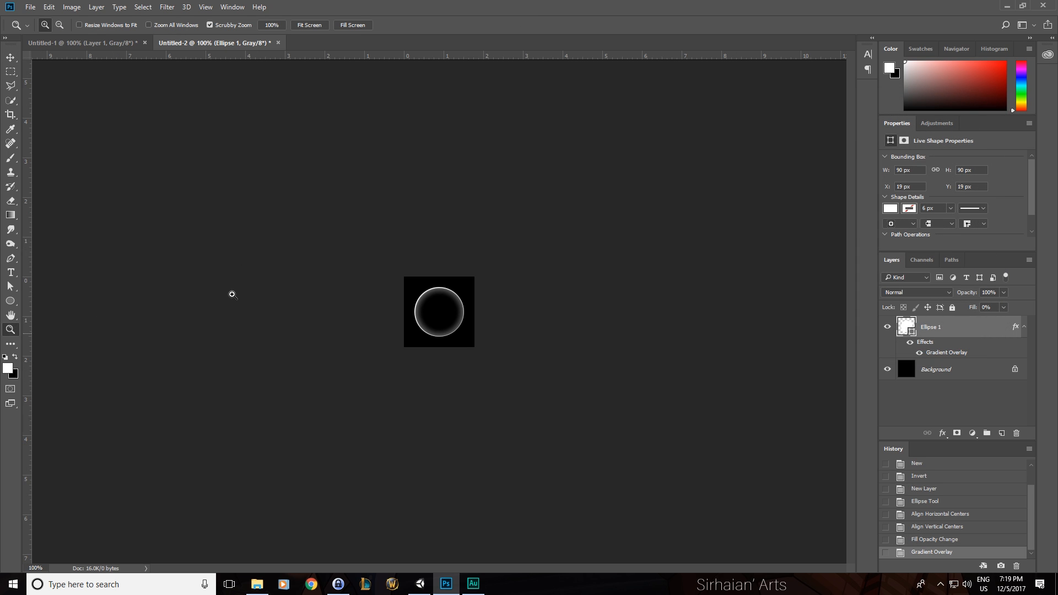
left_click(10, 58)
key("ctrl+a")
key("ctrl+shift+c")
key("ctrl+v")
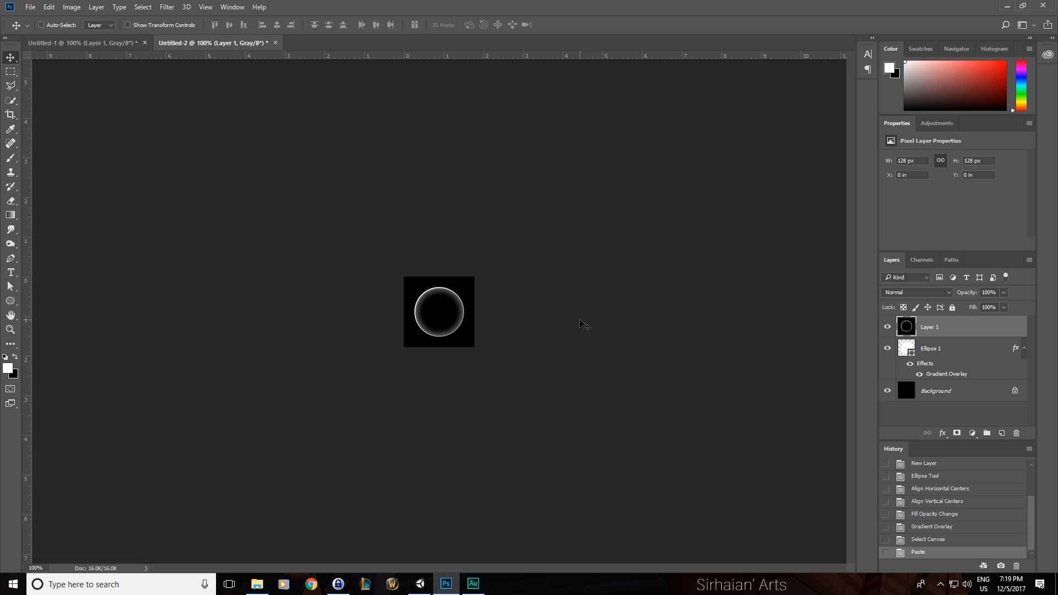
key("ctrl+f")
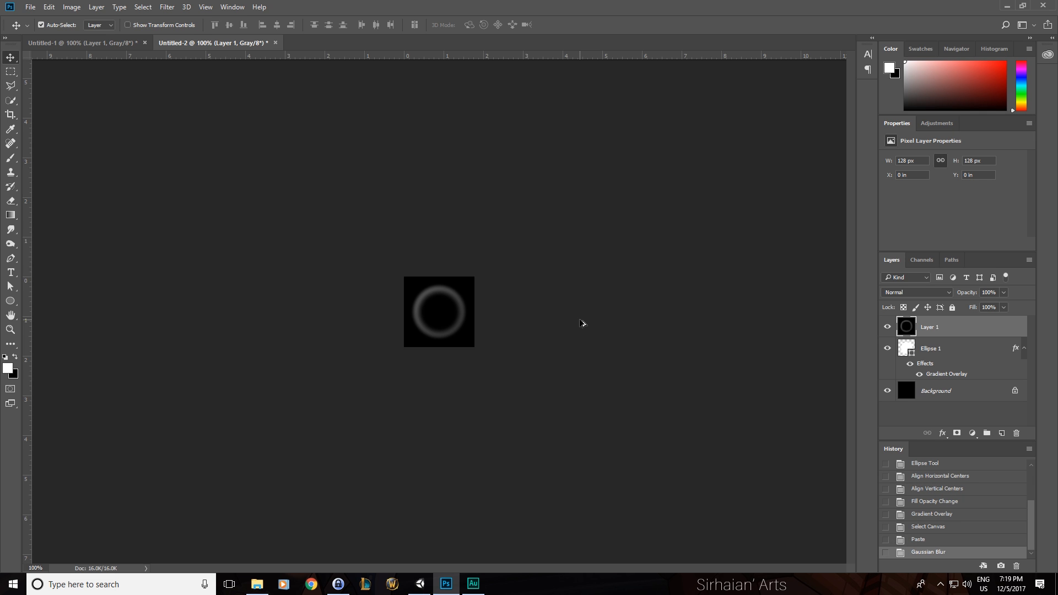
key("ctrl+f")
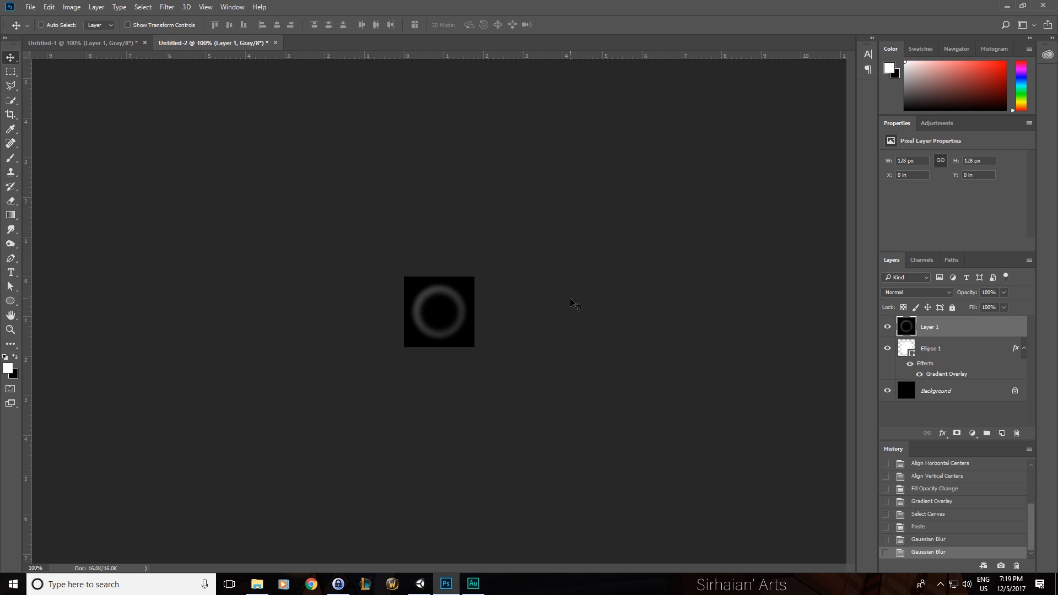
Step: Set the blurred layer to Screen blend mode with 70% opacity
key("5")
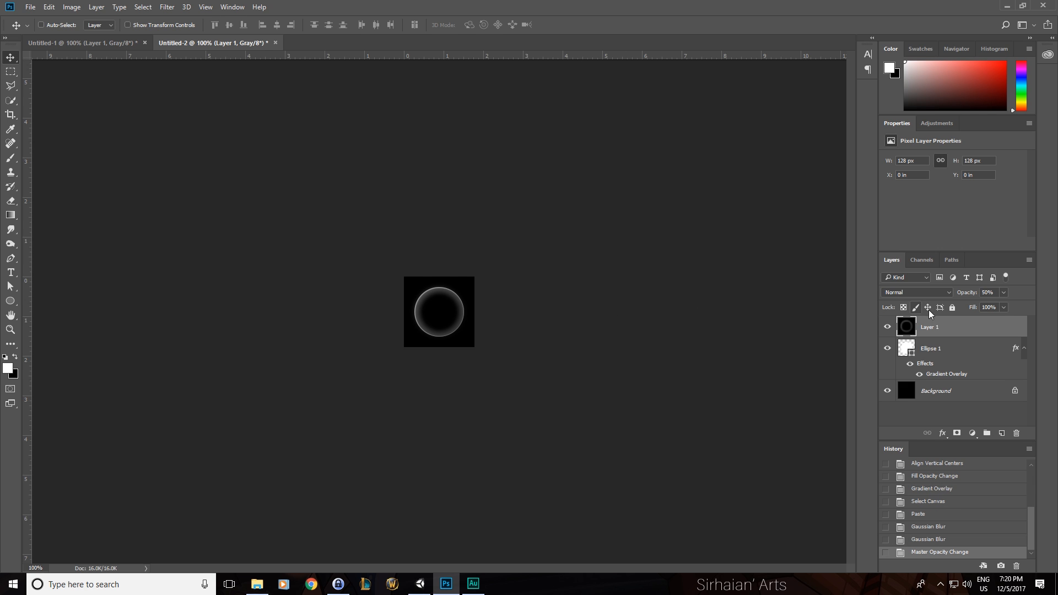
left_click(915, 293)
left_click(906, 368)
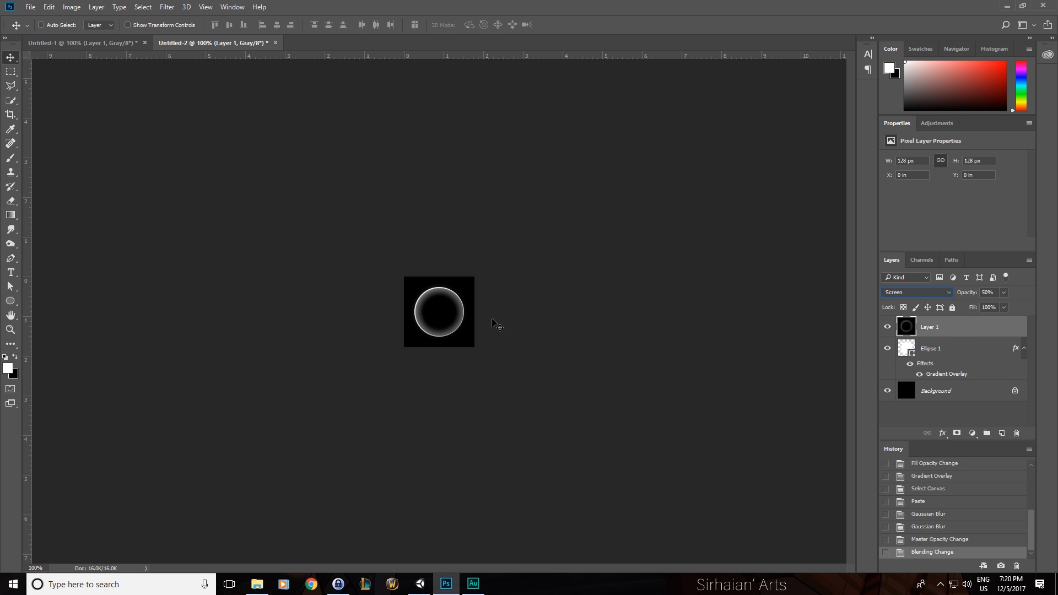
key("7")
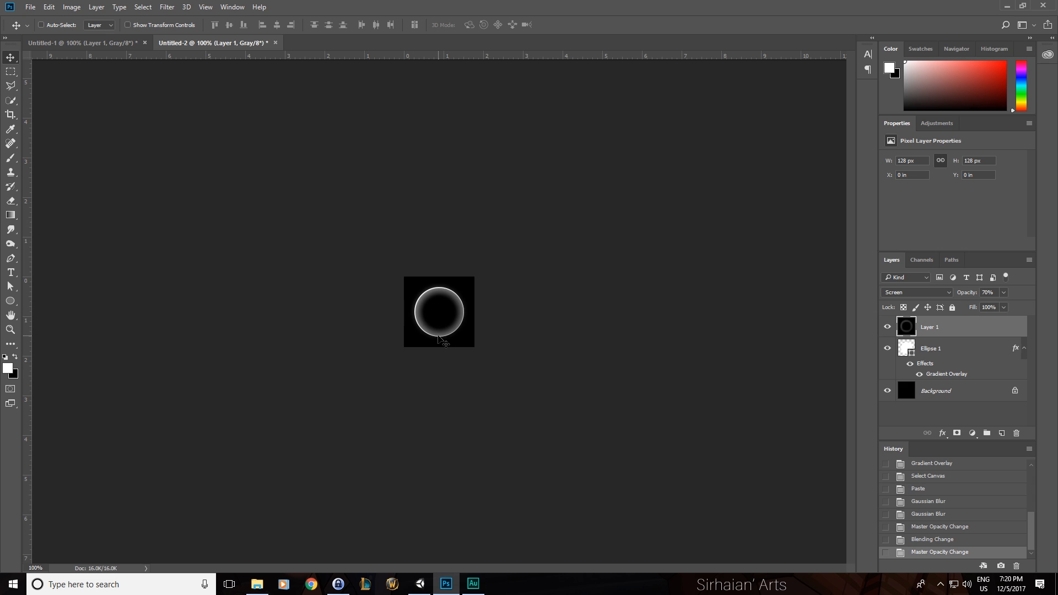
Step: Stamp all visible layers into a new layer, apply the last Gaussian Blur twice, and set its opacity to 50%
key("ctrl+shift+alt+e")
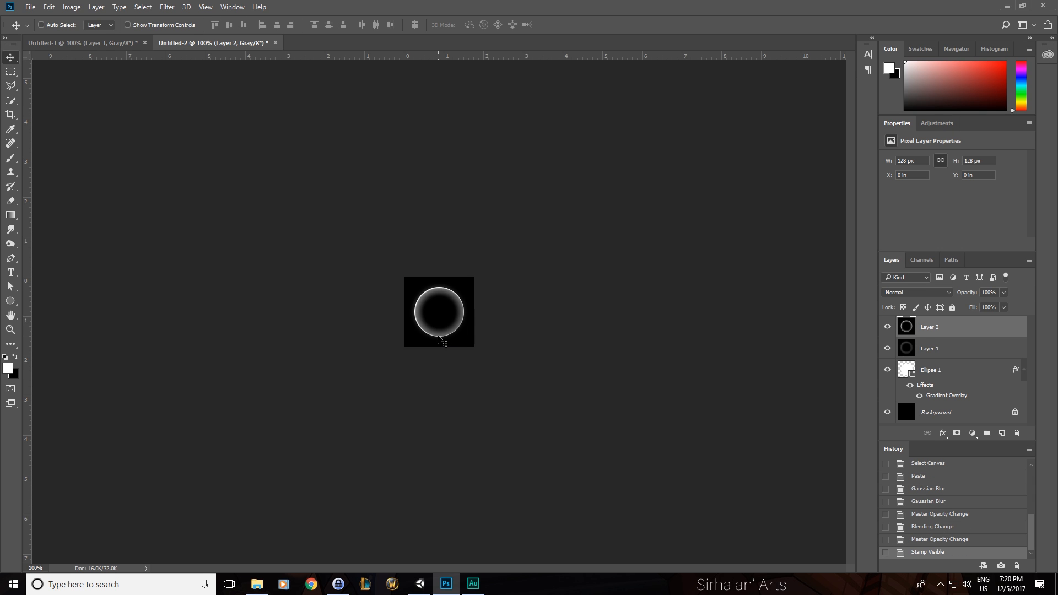
key("ctrl+f")
key("ctrl+f")
key("5")
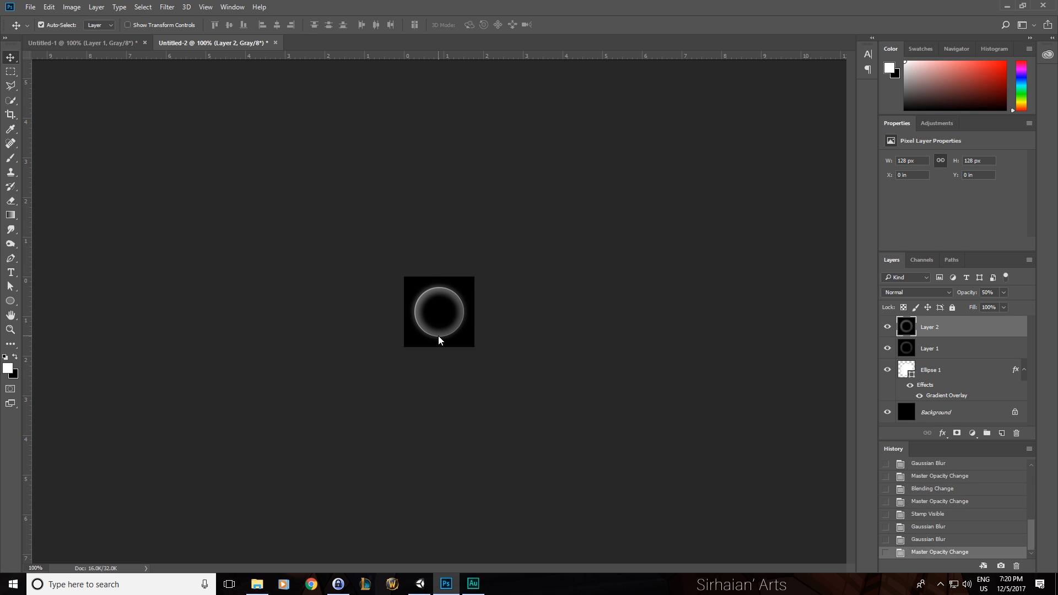
Step: Save the image as a Targa file named TXT_Shockwave in the 2_Fireworks Textures folder
key("ctrl+shift+s")
left_click(224, 327)
left_click(201, 499)
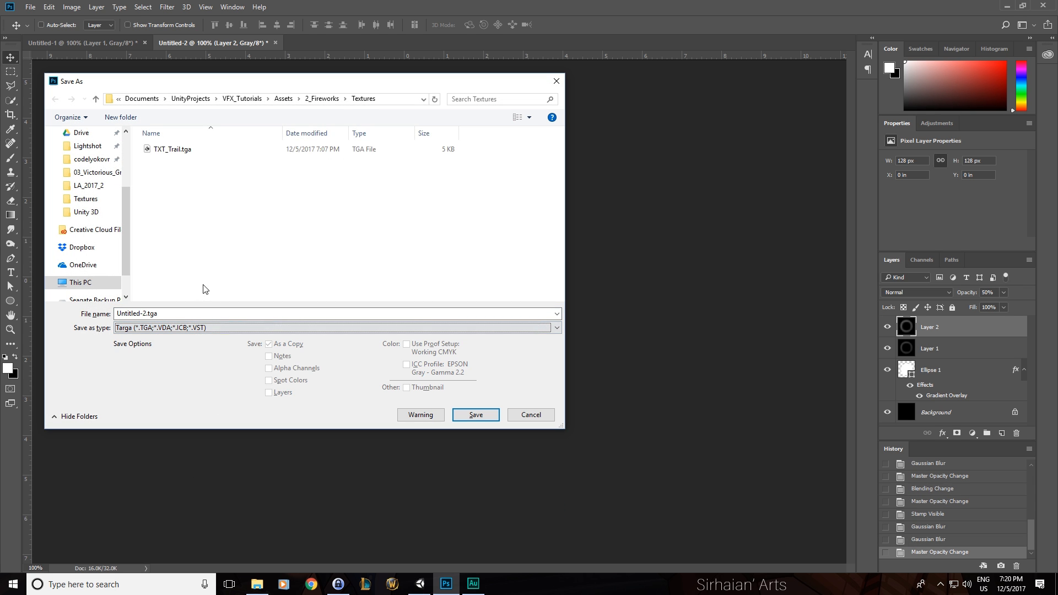
left_click(172, 313)
double_click(172, 313)
type("TX")
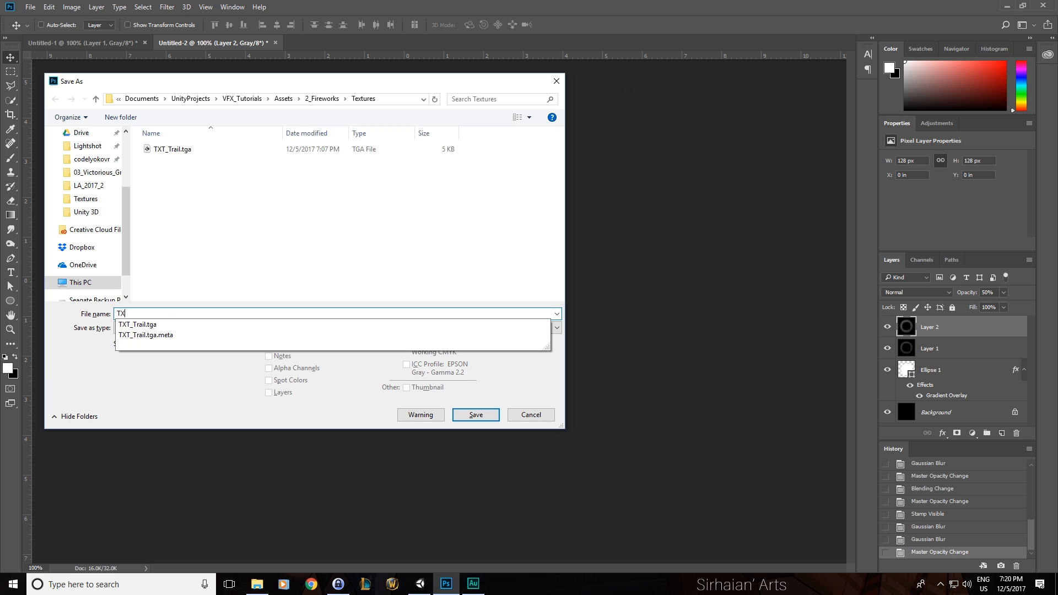
type("T_Shockwave")
key("Return")
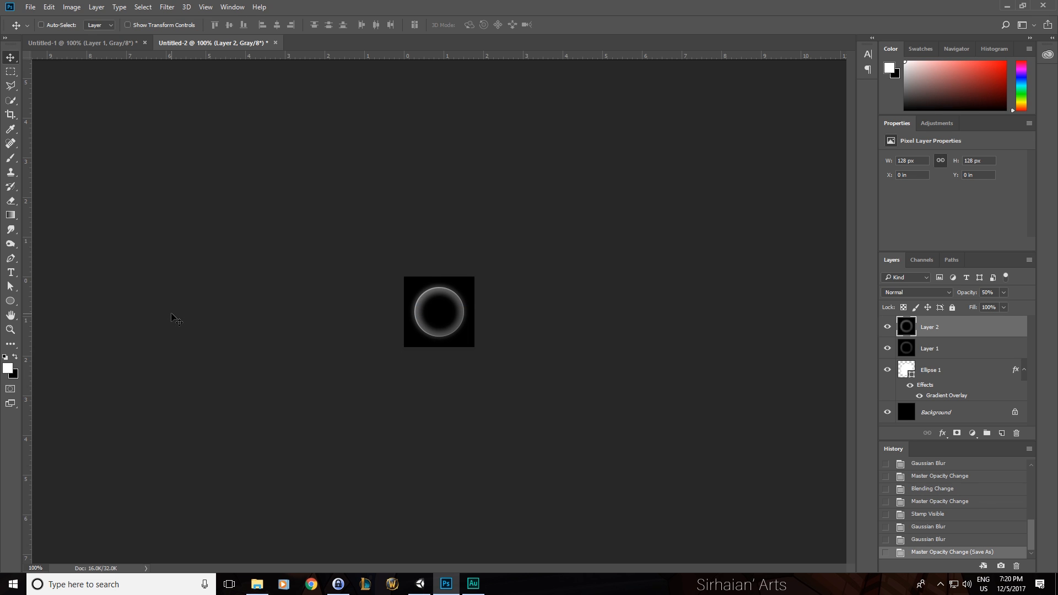
Step: Switch to Unity, duplicate the Glow material as Shockwave, and assign the TXT_Shockwave texture to it
key("alt+Tab")
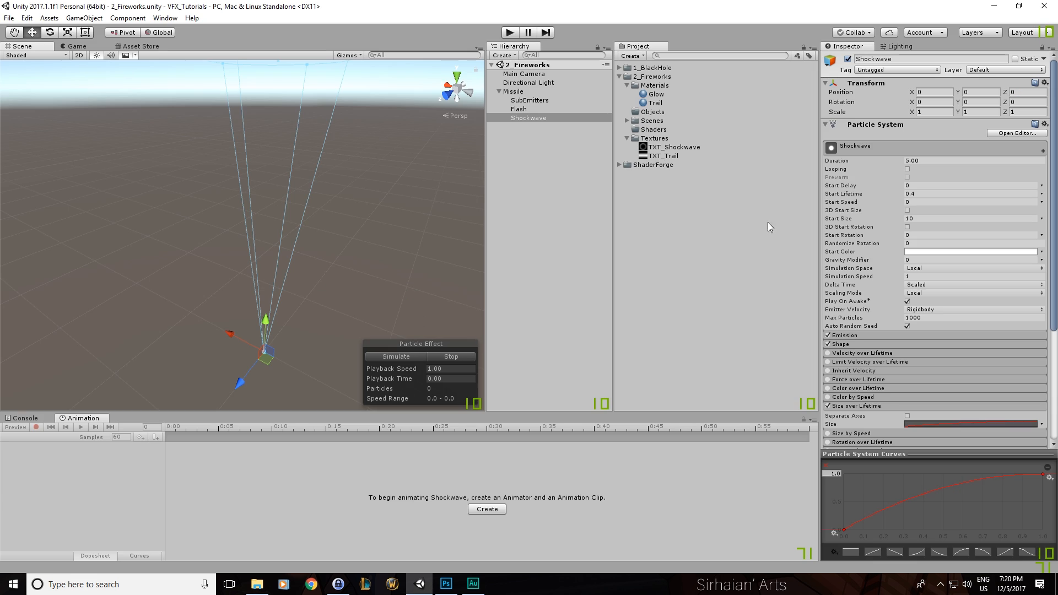
left_click(658, 106)
left_click(662, 95)
key("ctrl+d")
left_click(663, 104)
type("Shockwave")
key("Return")
left_click_drag(684, 157, 1021, 112)
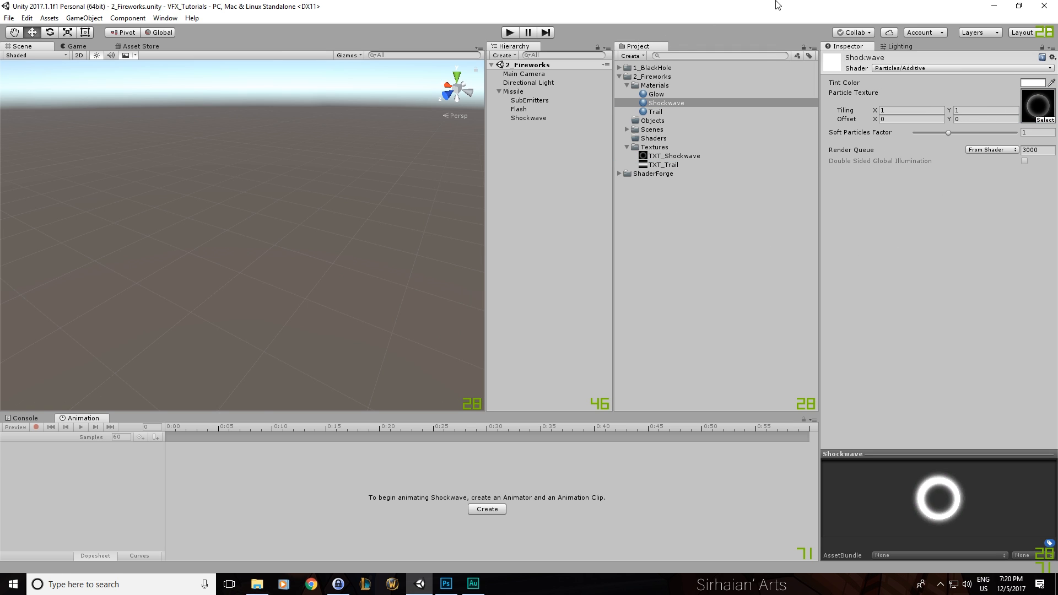
Step: Lower the alpha of the Shockwave particle system's Start Color to make it semi-transparent
left_click(537, 117)
scroll(908, 165, "down", 2)
left_click(922, 219)
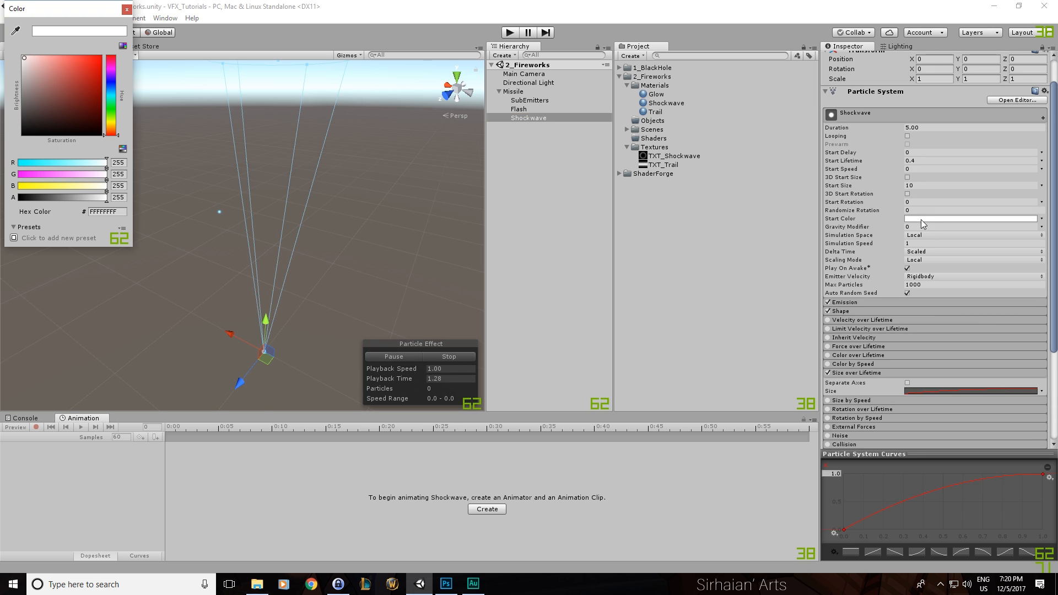
left_click_drag(82, 198, 54, 197)
left_click(44, 201)
Step: Assign the Shockwave material to the Shockwave particle system's Renderer and simulate the effect
scroll(924, 201, "down", 4)
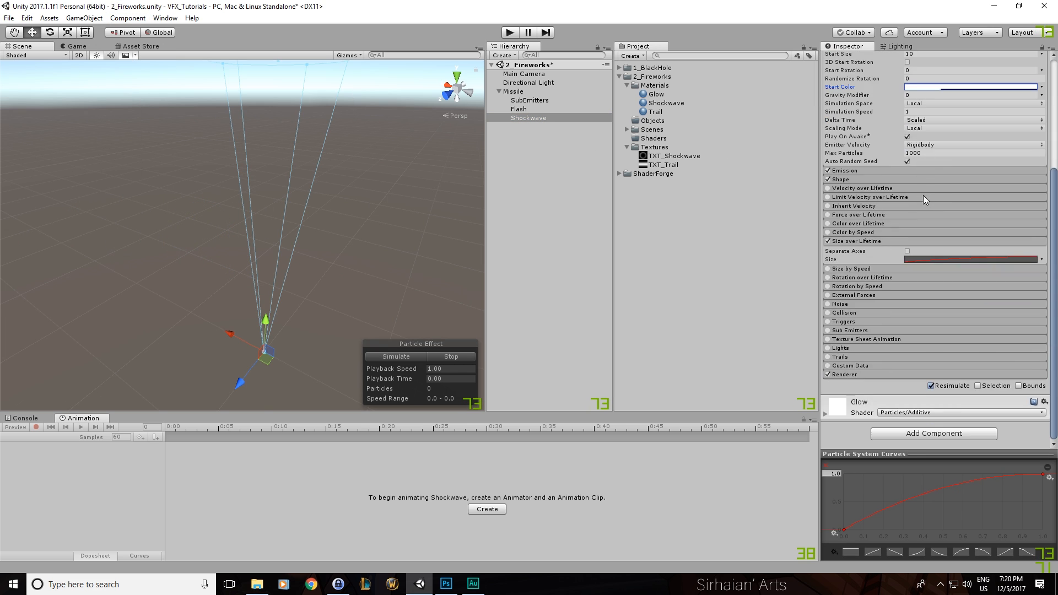
left_click(850, 374)
scroll(859, 224, "down", 5)
left_click_drag(667, 104, 942, 228)
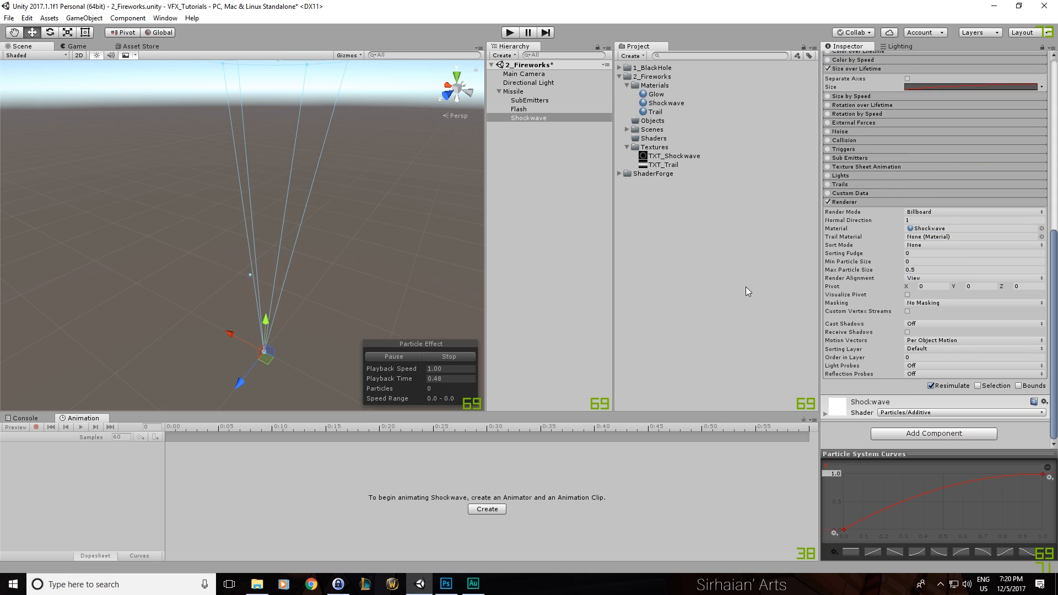
left_click(406, 354)
Step: Enable Color over Lifetime on the Shockwave with a white gradient fading to transparent, and replay the effect
scroll(858, 236, "up", 10)
left_click(828, 349)
left_click(936, 358)
left_click(597, 94)
left_click_drag(481, 144, 375, 164)
left_click(438, 346)
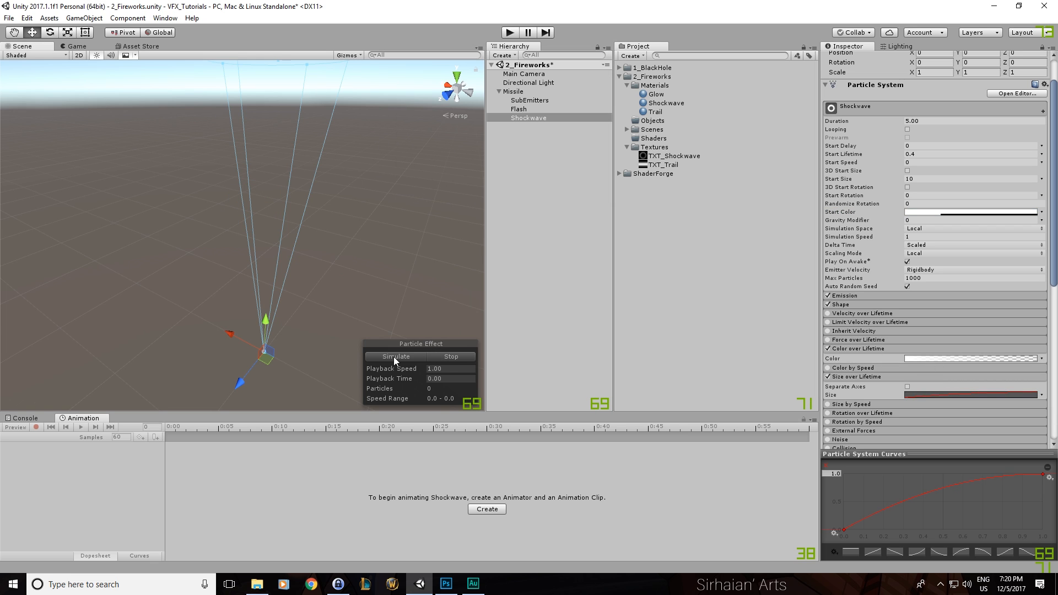
left_click(394, 356)
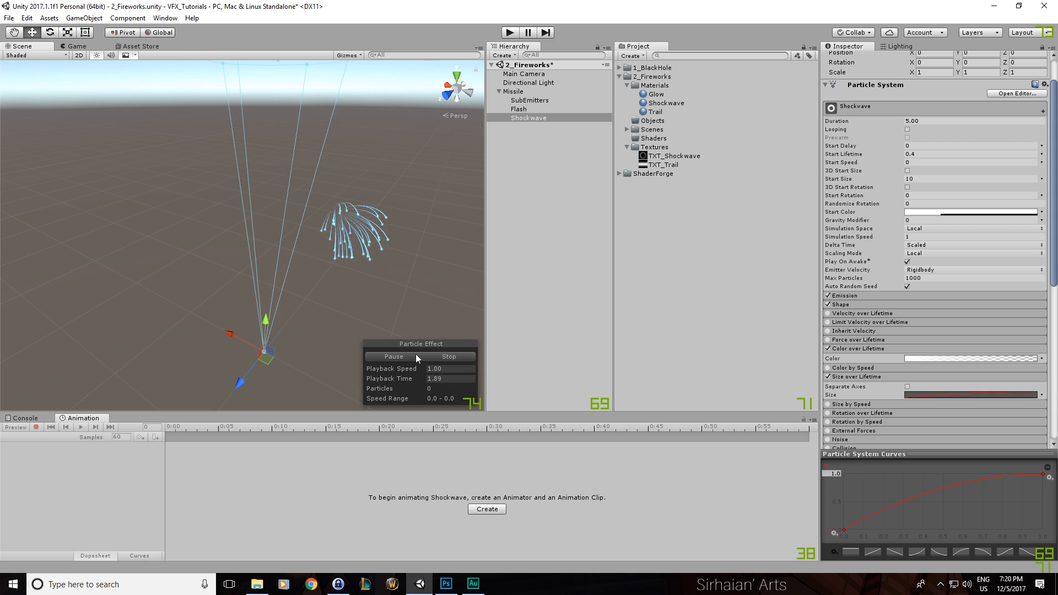
Step: Try a Start Size of 5 for the Shockwave and replay the simulation
left_click(462, 356)
left_click(921, 180)
type("5")
left_click(451, 359)
left_click(397, 356)
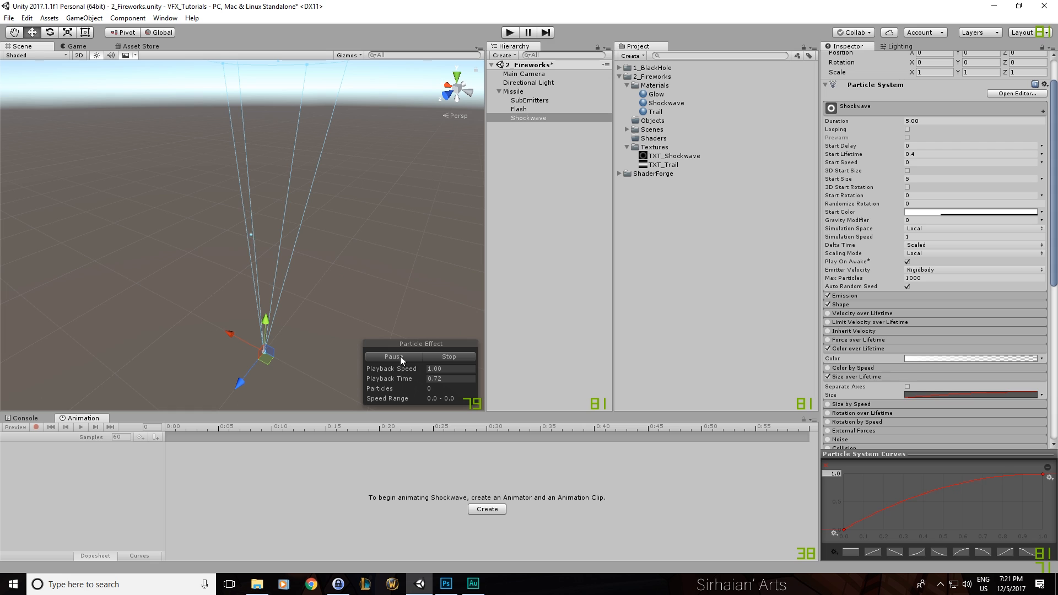
Step: Set the Shockwave's Start Size to 6.5 and replay the simulation
left_click(437, 356)
left_click(922, 177)
type("6.5")
left_click(411, 358)
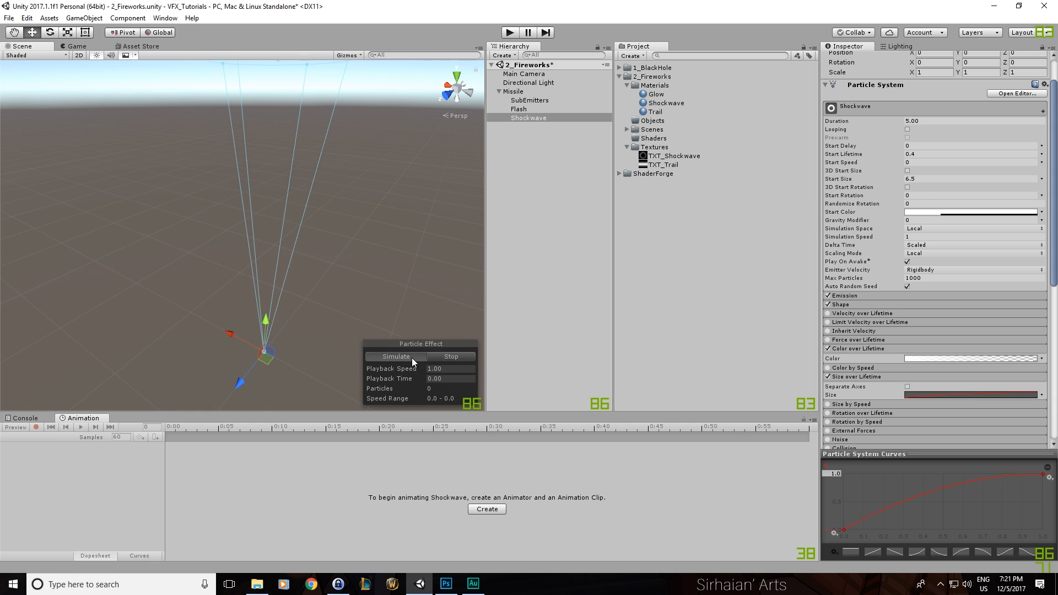
left_click(441, 357)
left_click(409, 356)
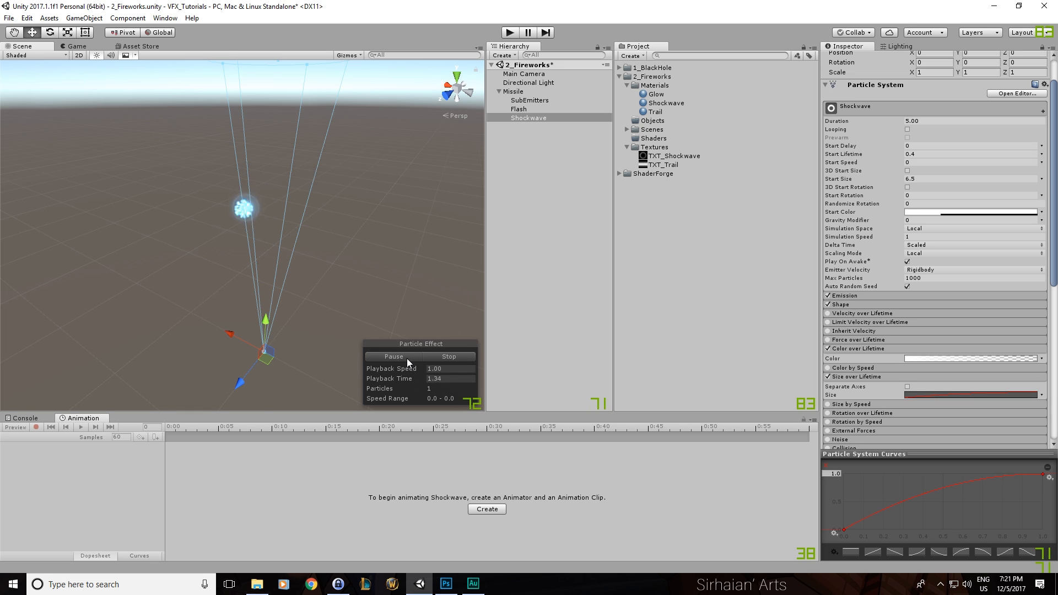
Step: Set the Shockwave's Start Lifetime to 0.3 and replay the simulation
left_click(407, 359)
left_click(930, 147)
key("Tab")
type("0.3")
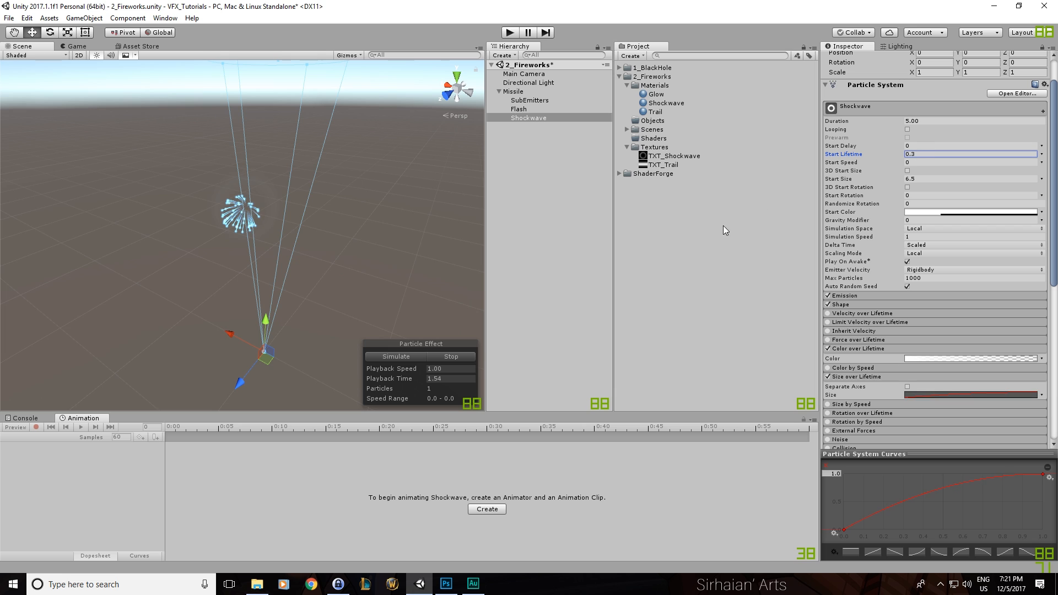
left_click(405, 356)
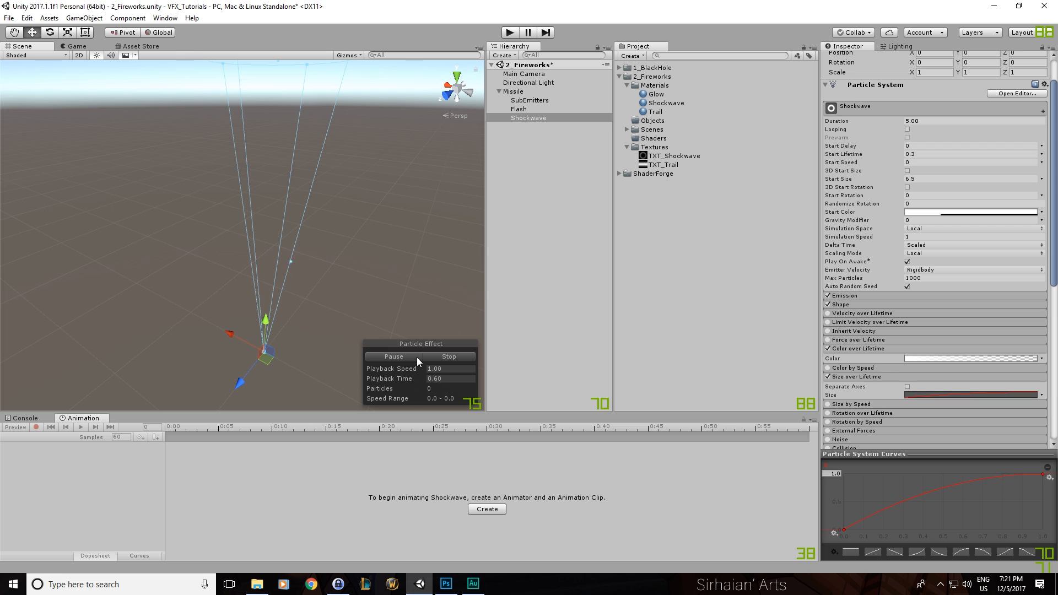
left_click(432, 355)
left_click(435, 357)
Step: Set the Start Delay of the SubEmitters particle system to 0.1 and replay the effect several times
left_click(560, 101)
left_click(913, 146)
type("1")
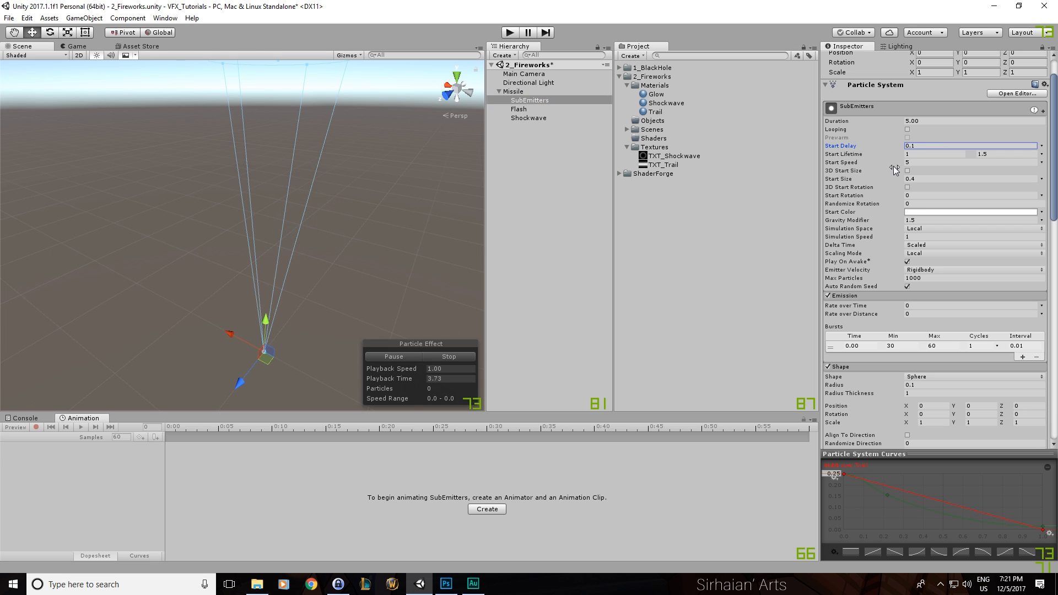
left_click(447, 356)
left_click(402, 360)
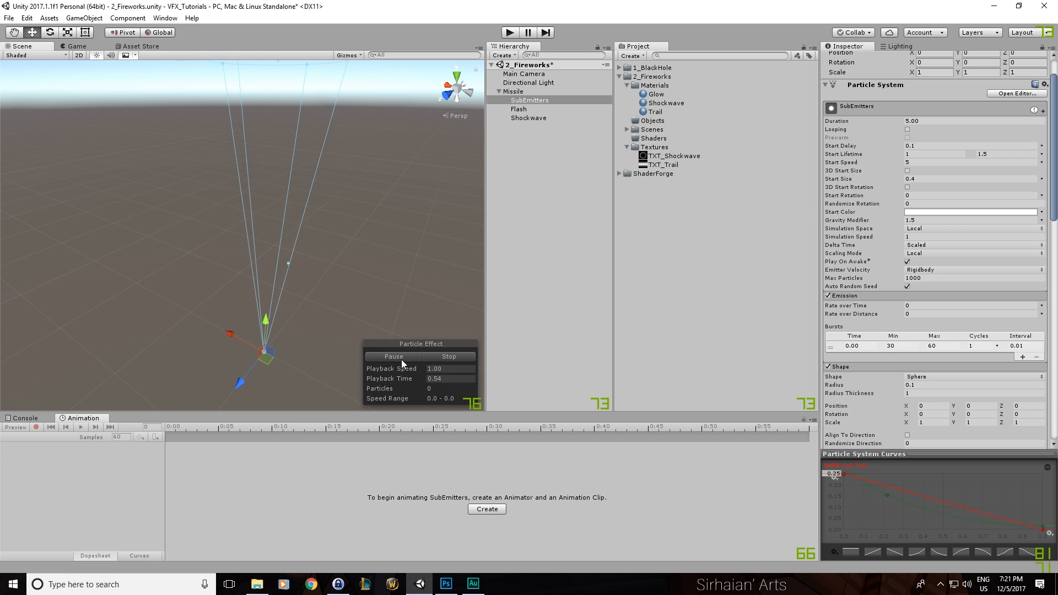
left_click(435, 360)
left_click(408, 356)
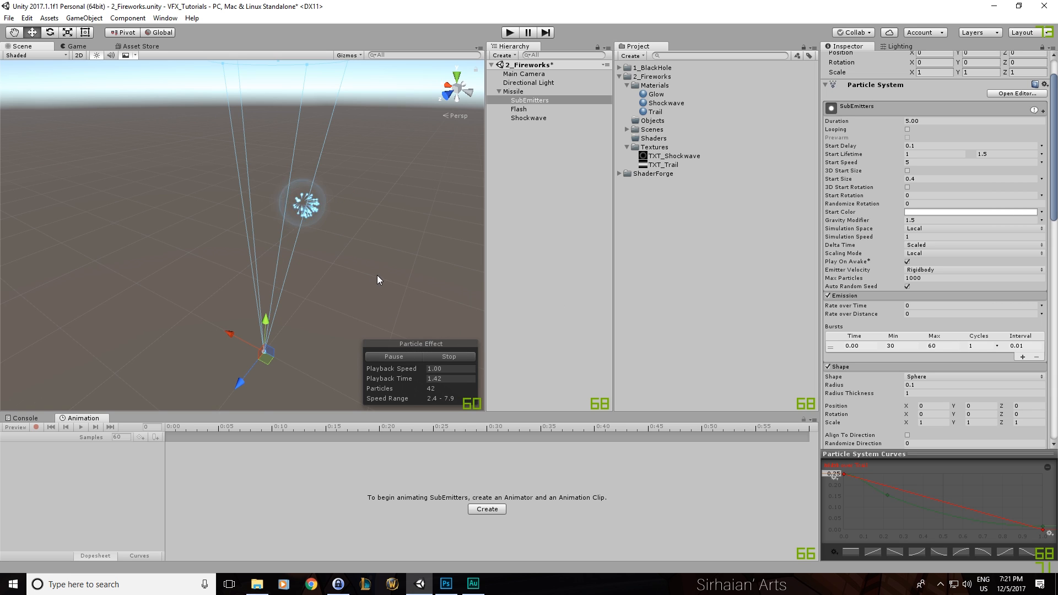
left_click(426, 358)
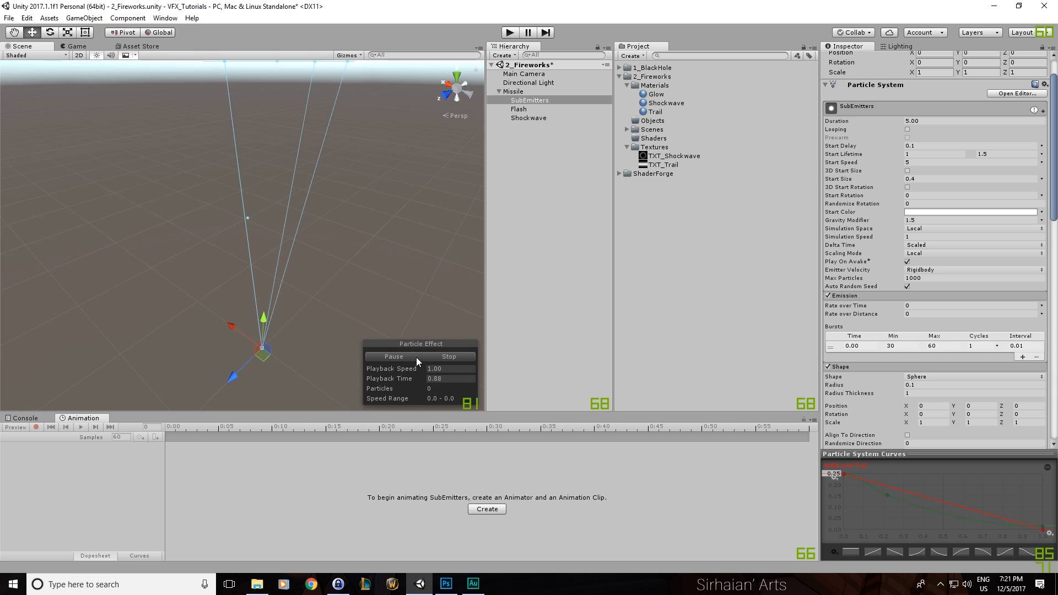
left_click(428, 357)
left_click(443, 358)
left_click(401, 356)
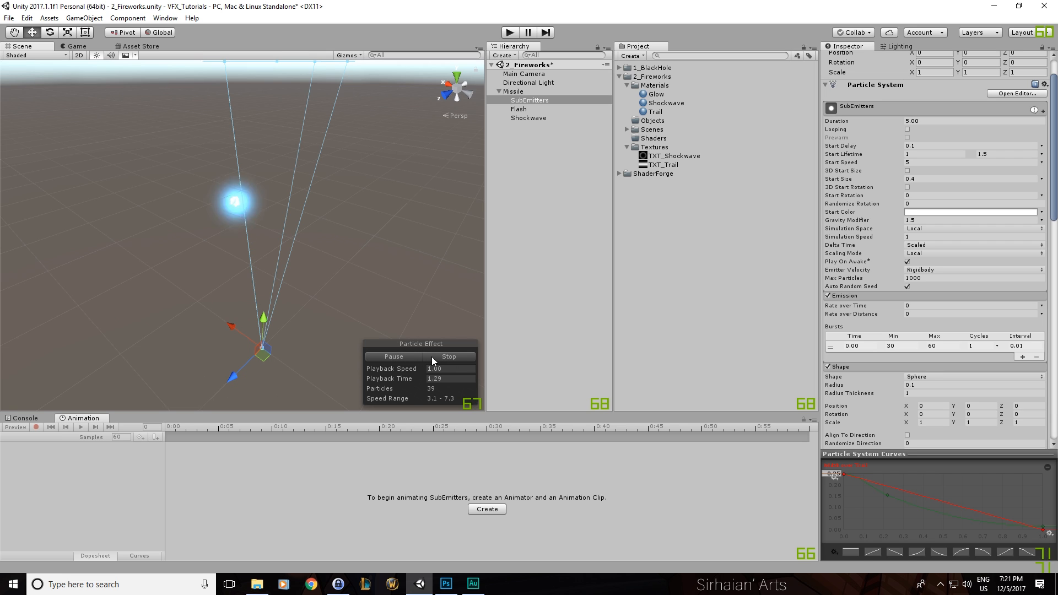
left_click(433, 359)
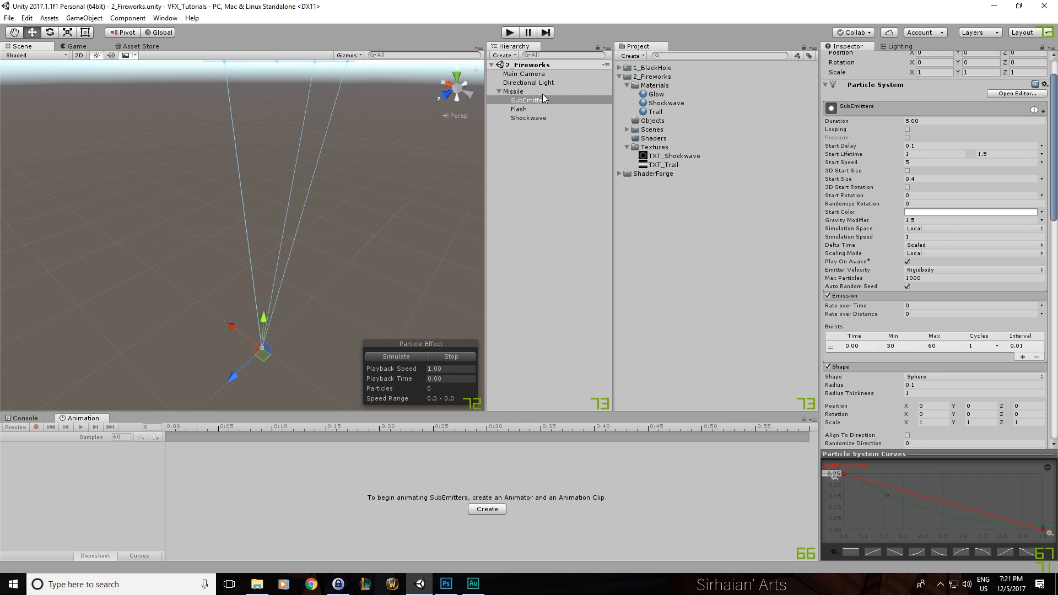
Step: Simulate the Missile particle system and pause it while the missile is in flight
left_click(516, 92)
key("q")
left_click_drag(420, 256, 381, 231)
key("w")
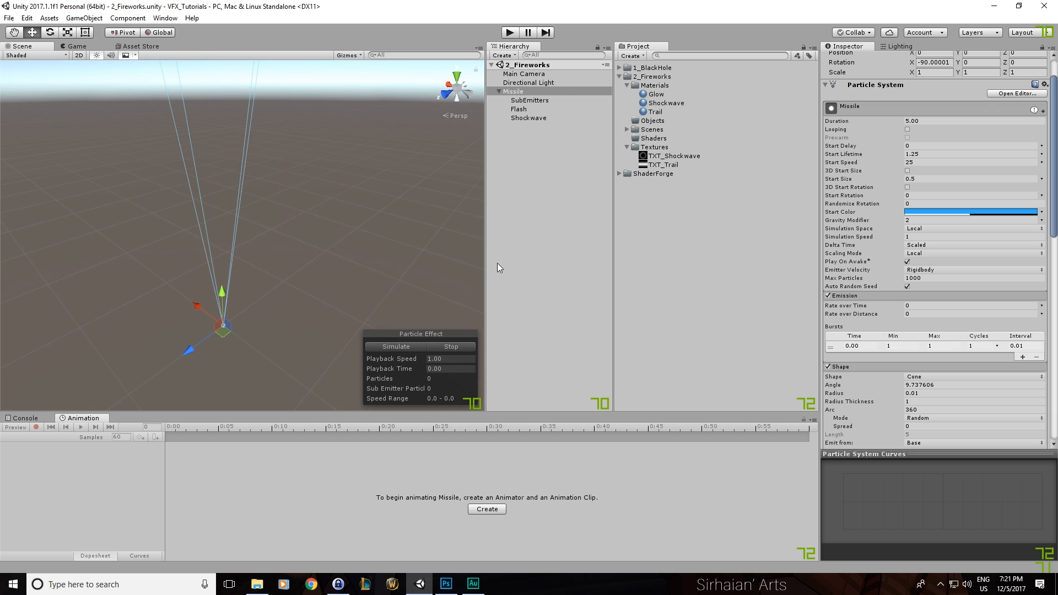
left_click(424, 346)
middle_click_drag(423, 346, 436, 345)
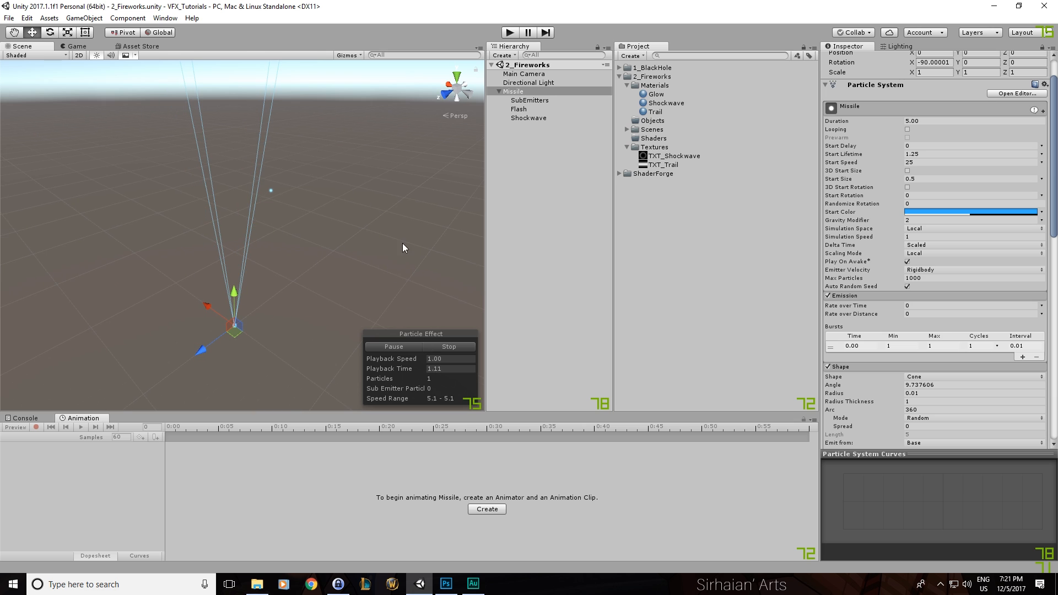
left_click(413, 347)
left_click_drag(386, 326, 197, 186, "alt")
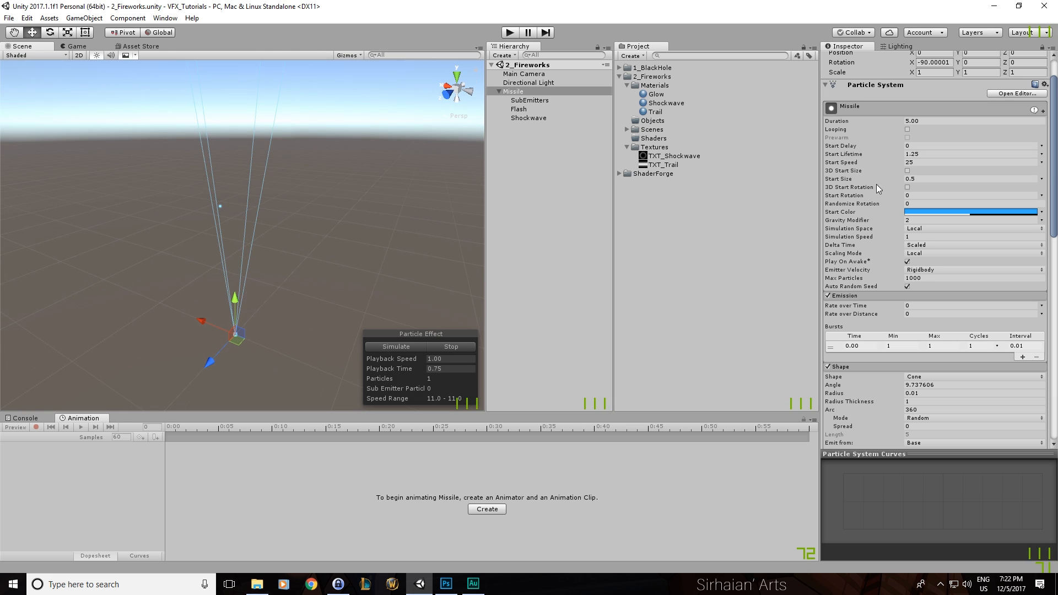
Step: Enable the Trails module on the Missile particle system
scroll(876, 184, "down", 12)
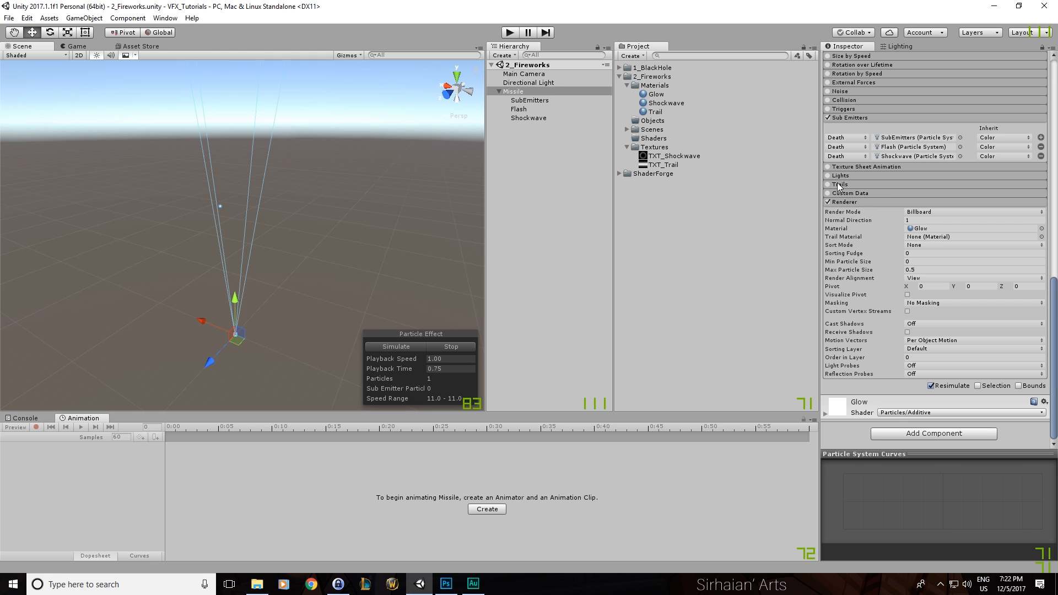
left_click(835, 183)
left_click(828, 184)
left_click(921, 219)
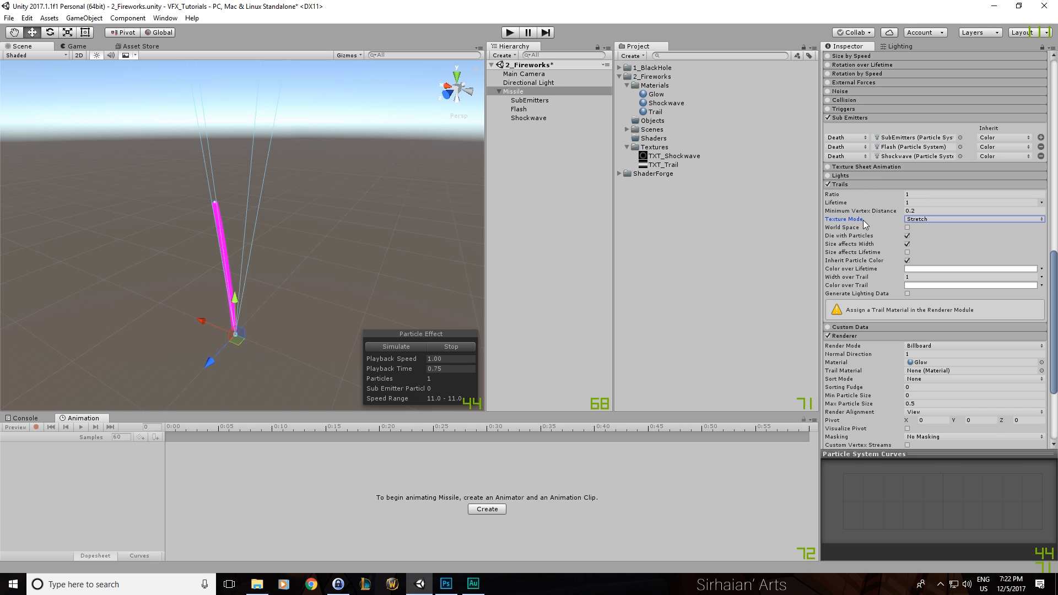
left_click(907, 244)
Step: Try trail Lifetime values of 0.5 and 0.1 on the Missile
left_click(919, 203)
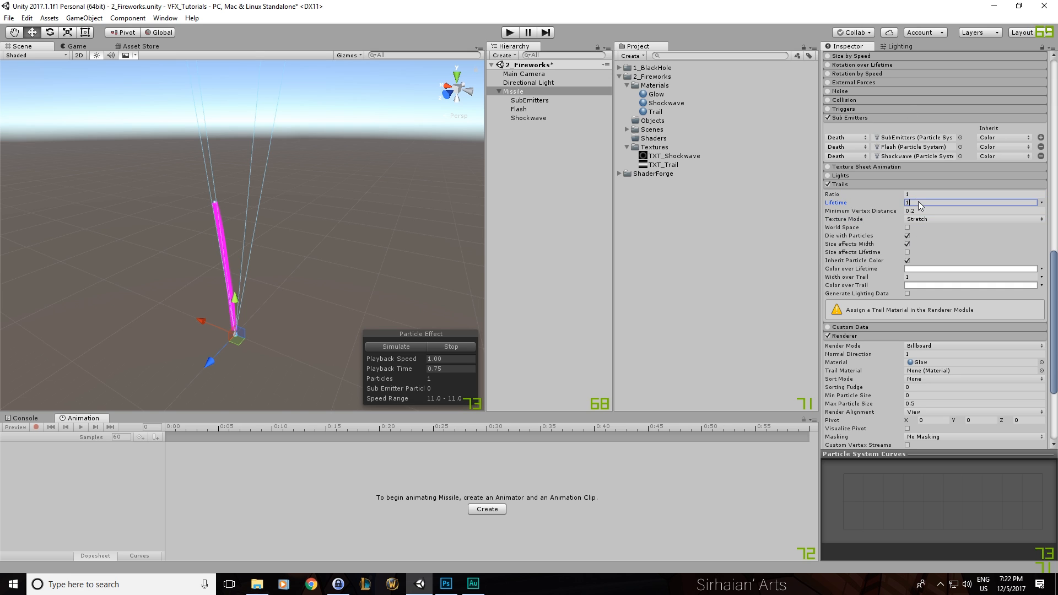
type("0.5")
key("Return")
type("0.1")
Step: Assign the Trail material as the Trail Material in the Missile's Renderer and replay the simulation
scroll(872, 294, "down", 3)
left_click_drag(656, 112, 937, 214)
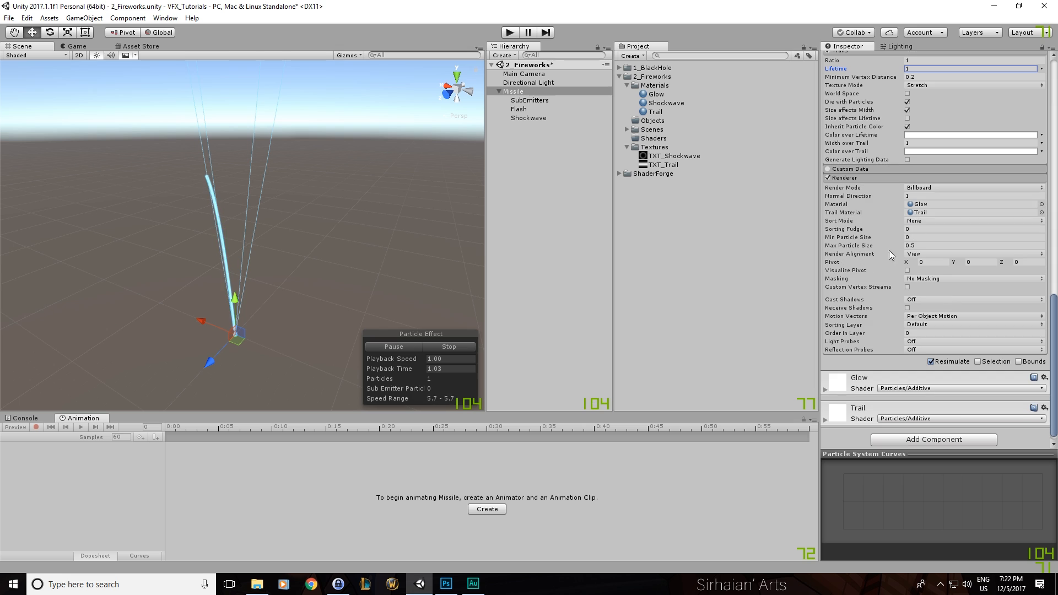
left_click(412, 346)
left_click(413, 347)
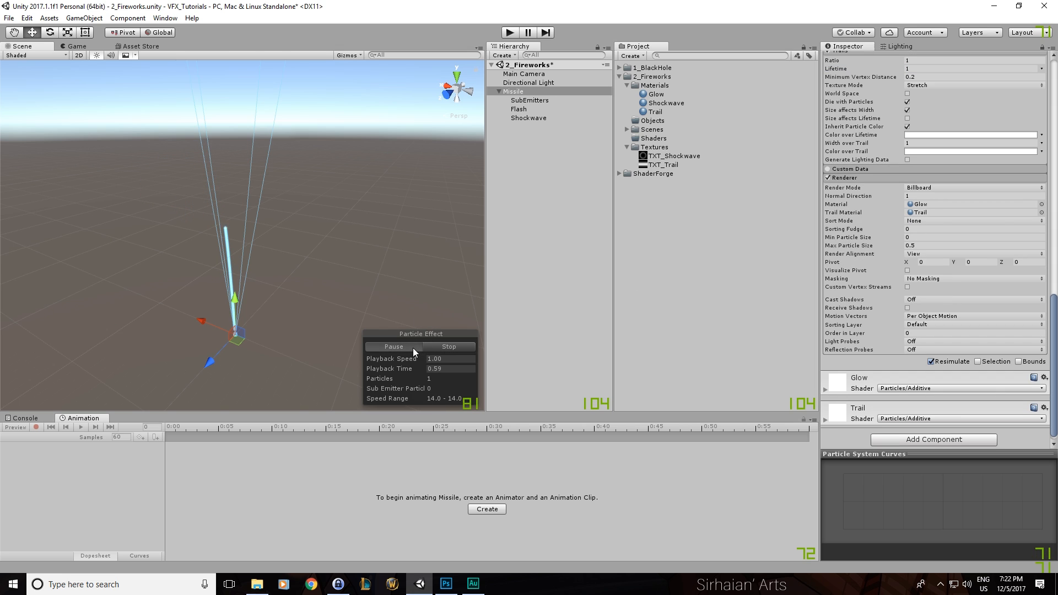
Step: Try disabling Die with Particles for the Missile's trail and replay the simulation
scroll(944, 120, "up", 2)
left_click(907, 134)
left_click(415, 344)
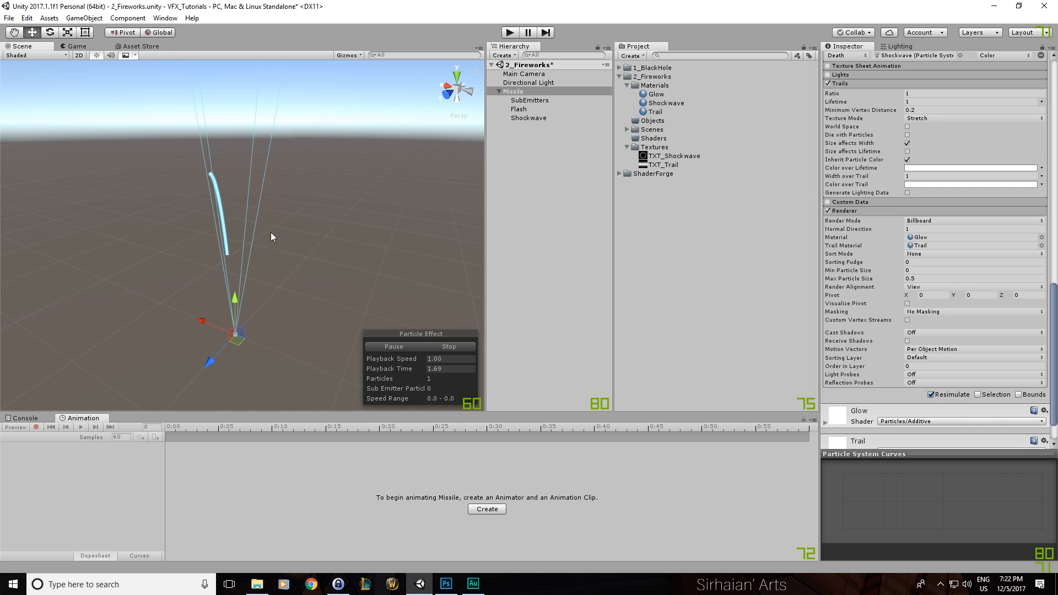
left_click(438, 347)
left_click(416, 345)
left_click(416, 346)
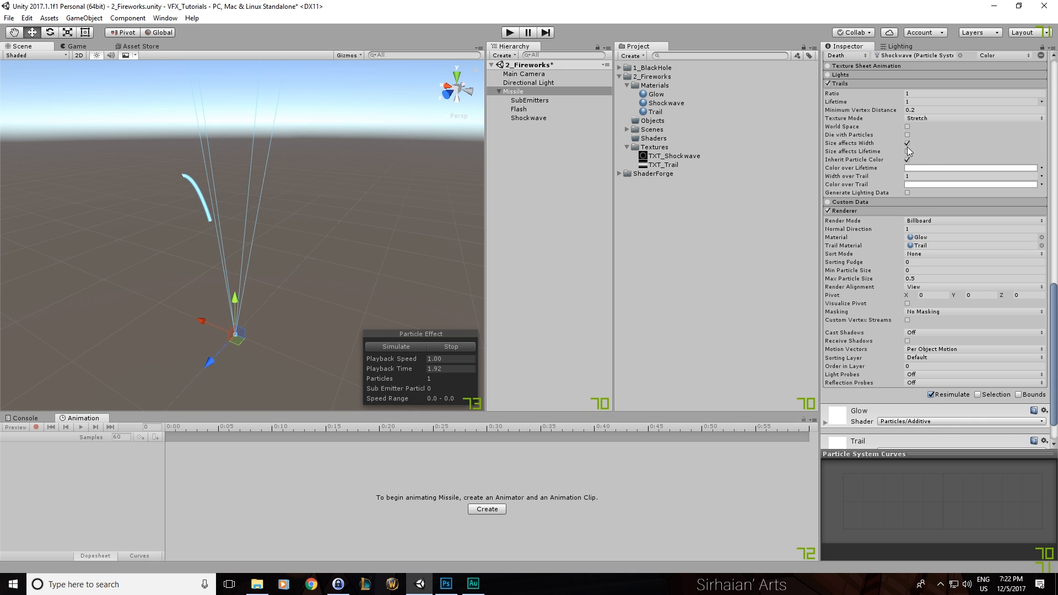
Step: Re-enable Die with Particles for the Missile's trail and replay the simulation
left_click(908, 135)
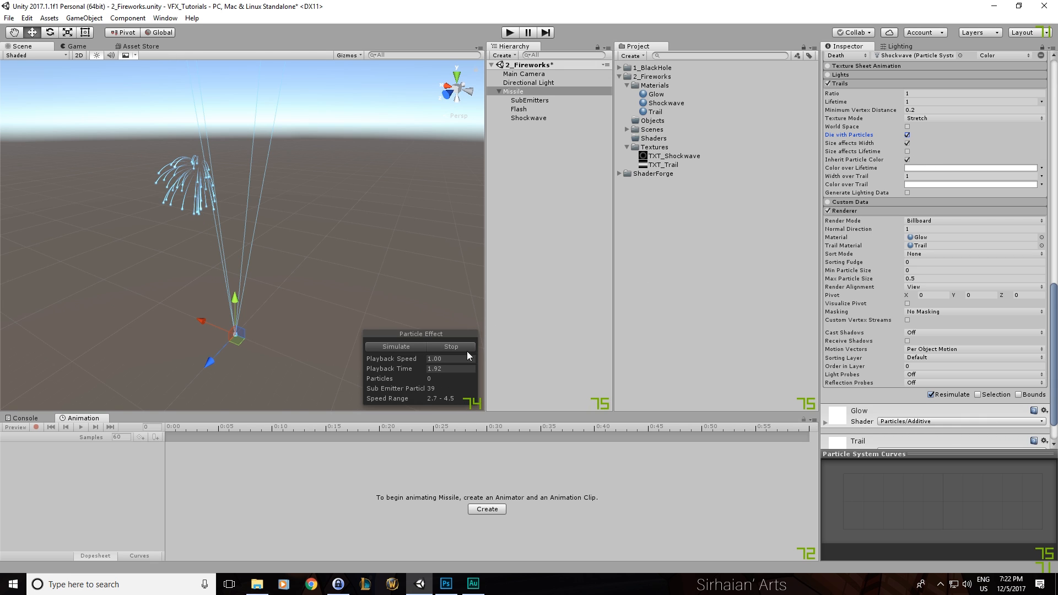
left_click(418, 348)
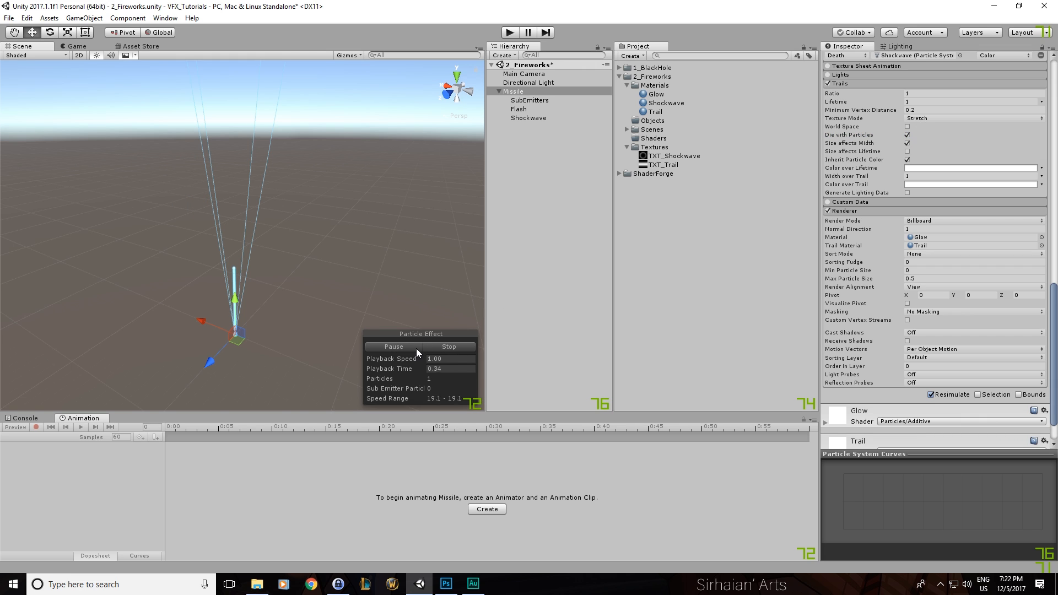
left_click(416, 348)
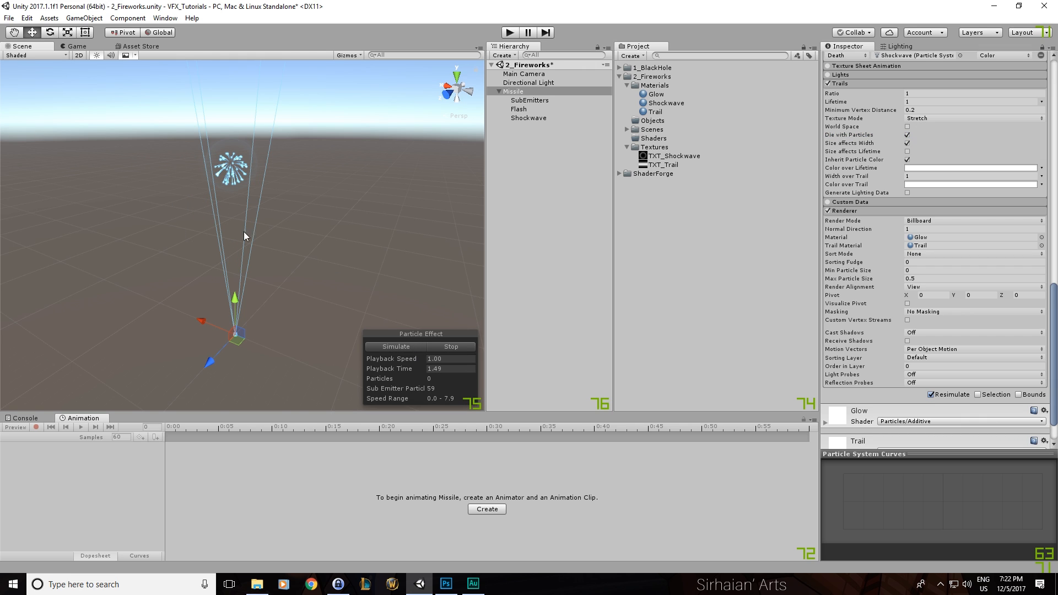
Step: Set the Missile trail's Lifetime to 0.25 and lower its Color over Lifetime alpha to about 116
left_click(920, 102)
type(".25")
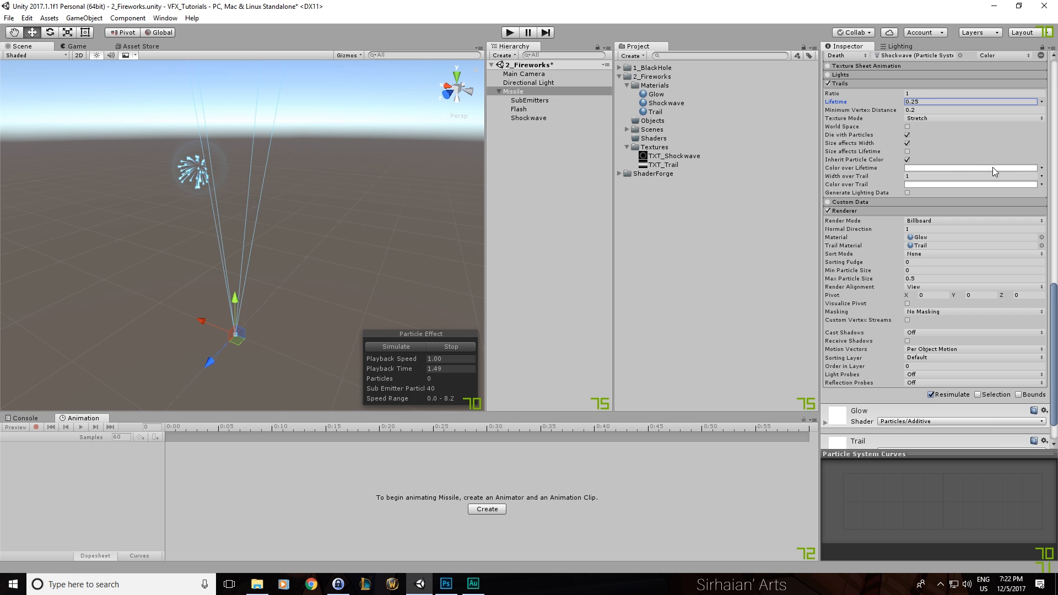
left_click(987, 168)
left_click_drag(67, 198, 58, 198)
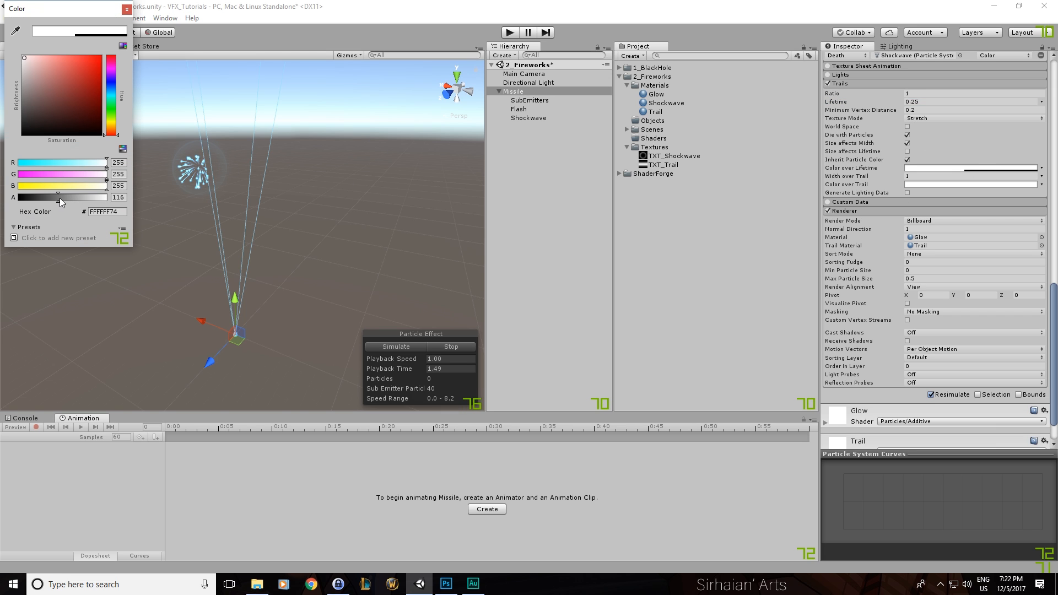
left_click(127, 10)
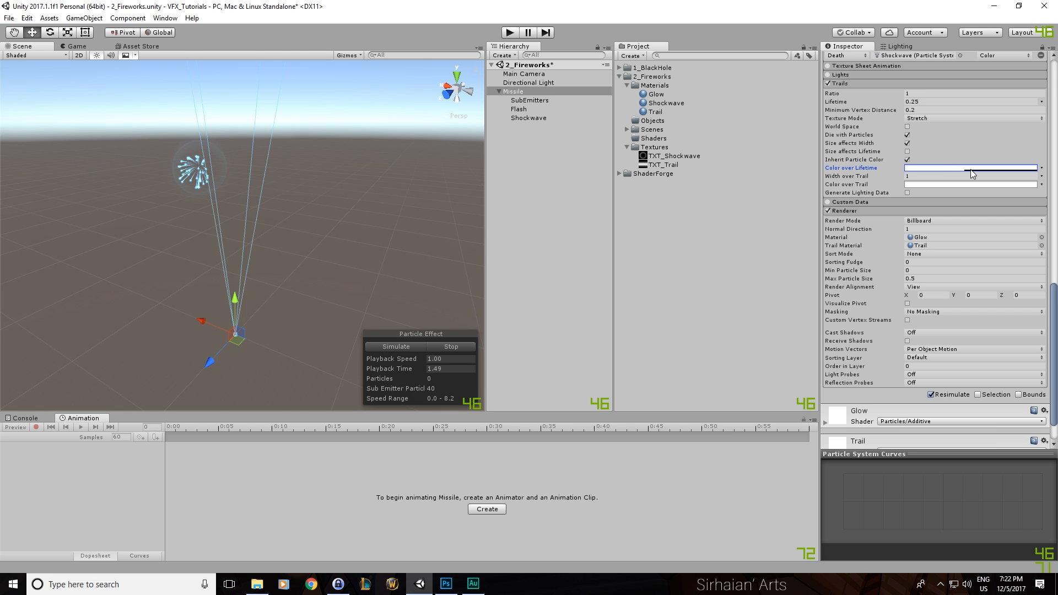
Step: Set the Missile's Width over Trail to a curve falling from 0.4 to 0
left_click(928, 176)
type(".4")
left_click(1042, 176)
left_click(1001, 198)
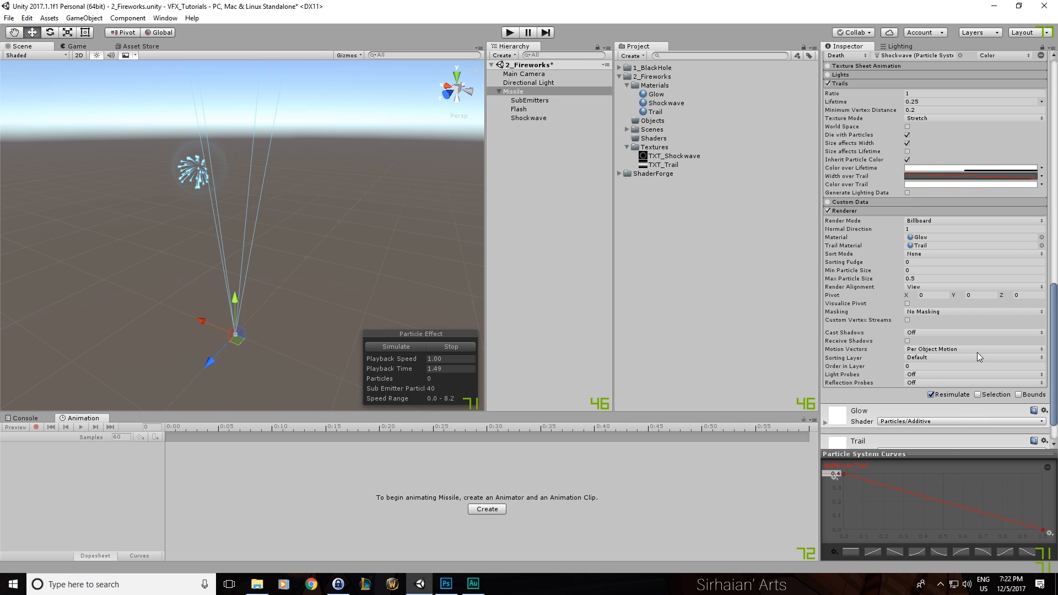
Step: Set the Missile's Color over Trail to a white gradient fading to transparent and replay the simulation
left_click(1041, 184)
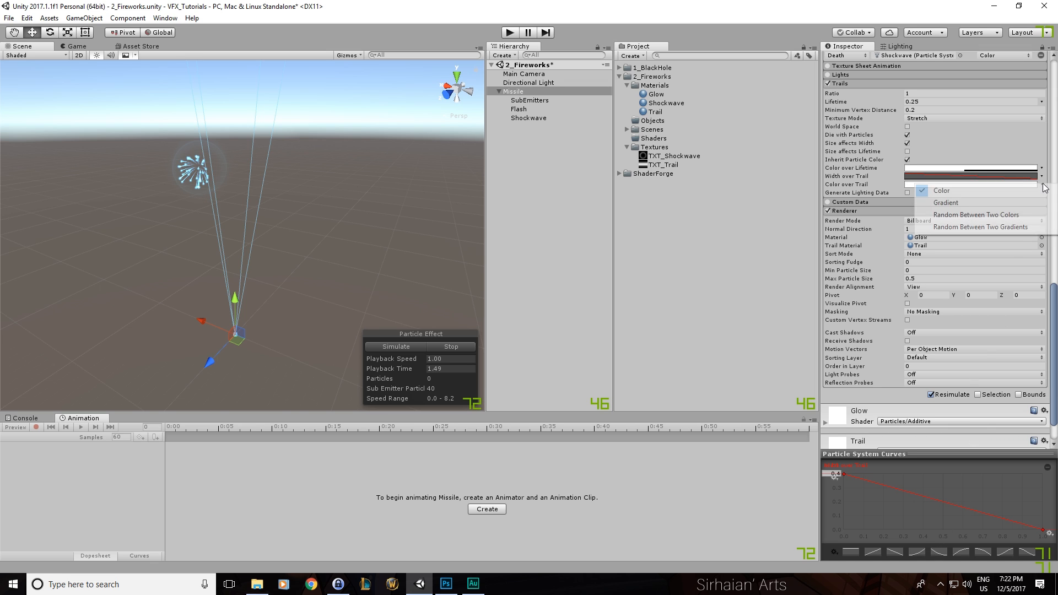
left_click(1021, 199)
left_click(981, 185)
left_click(596, 93)
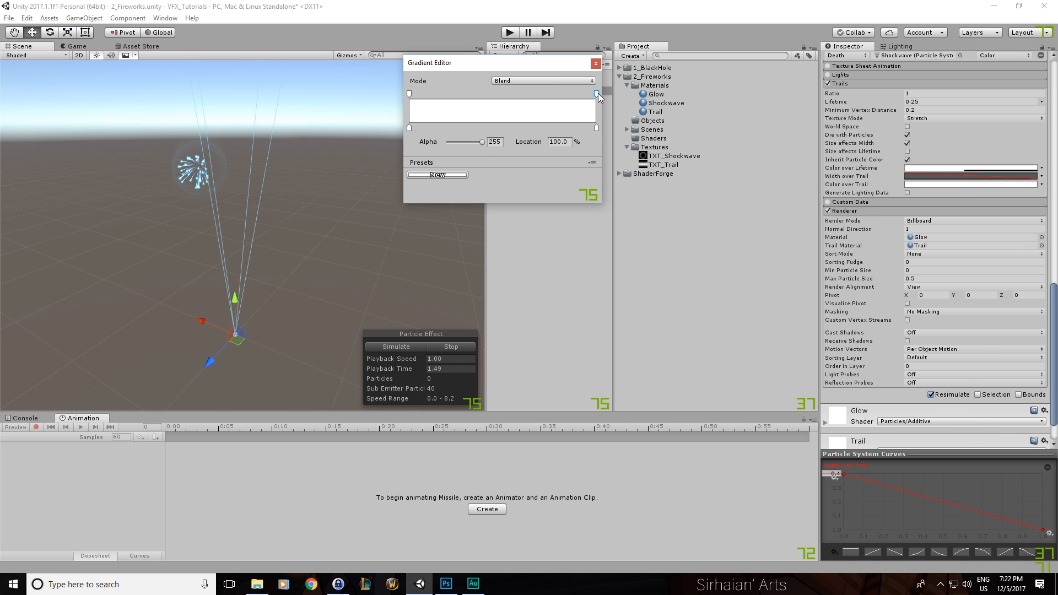
left_click_drag(468, 144, 448, 143)
left_click(441, 347)
left_click(406, 346)
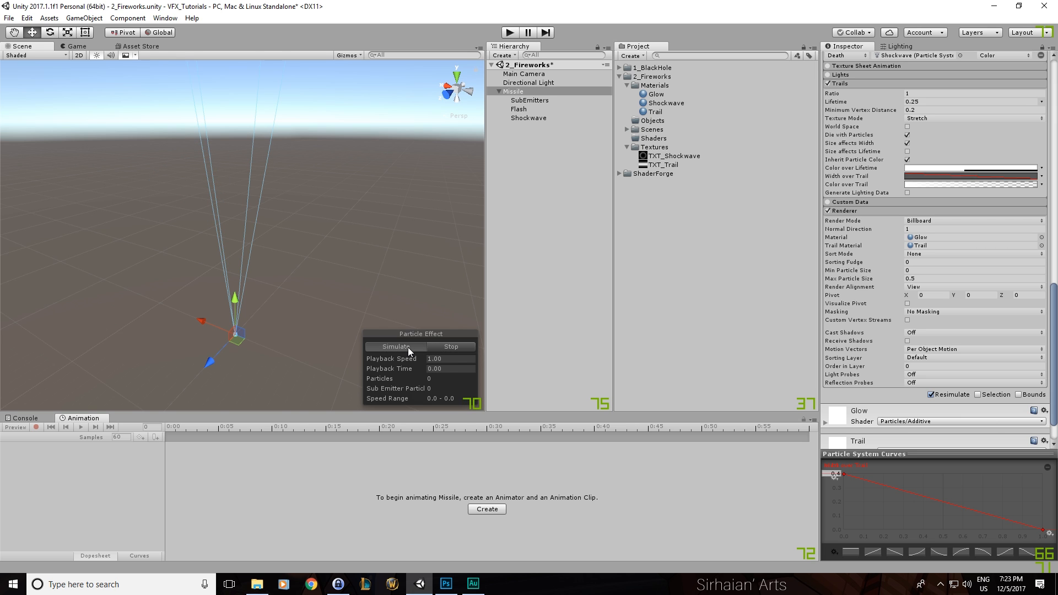
left_click(408, 347)
scroll(937, 248, "up", 10)
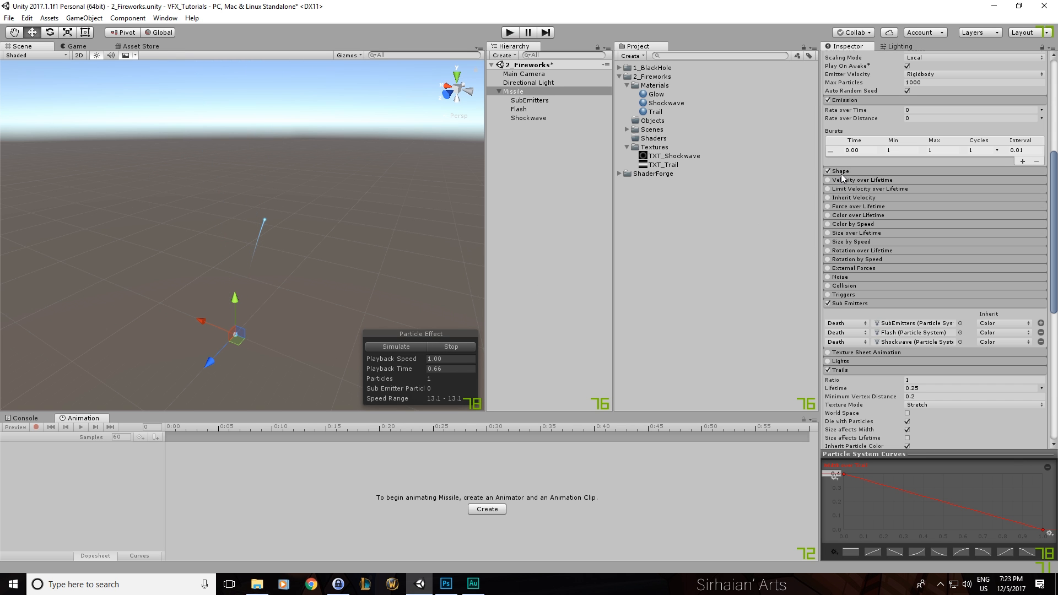
left_click(415, 348)
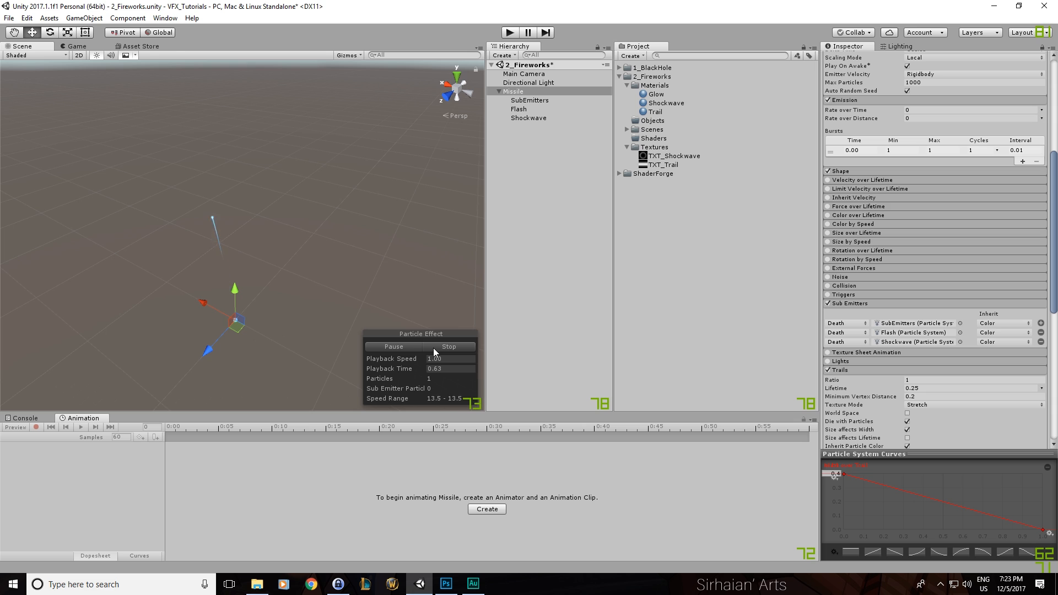
Step: Set the Gravity Modifier of the SubEmitters particle system to 0.25 and replay the effect
left_click(530, 100)
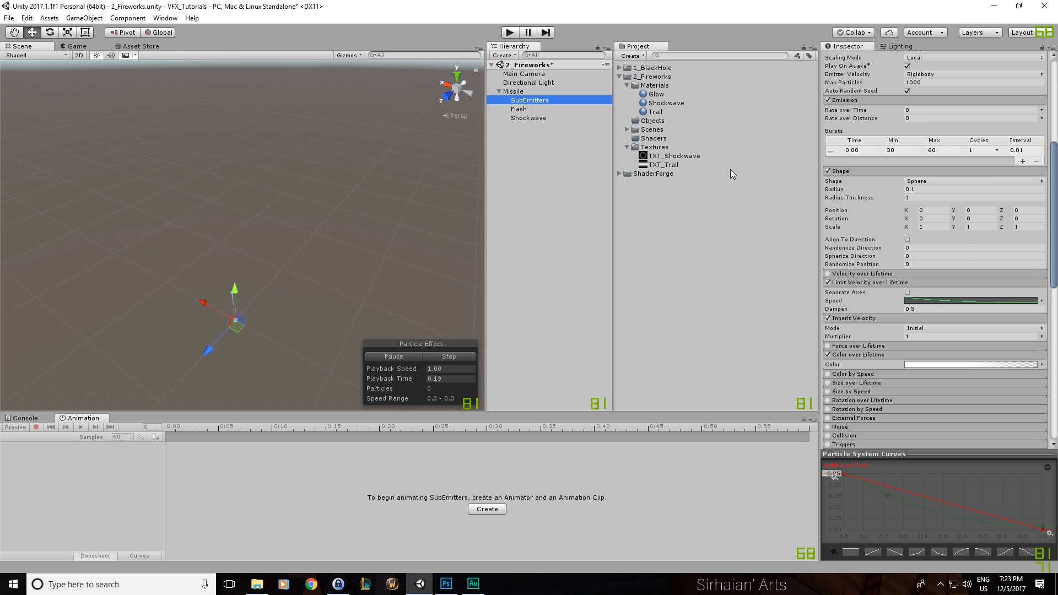
left_click(936, 156)
type("0.25")
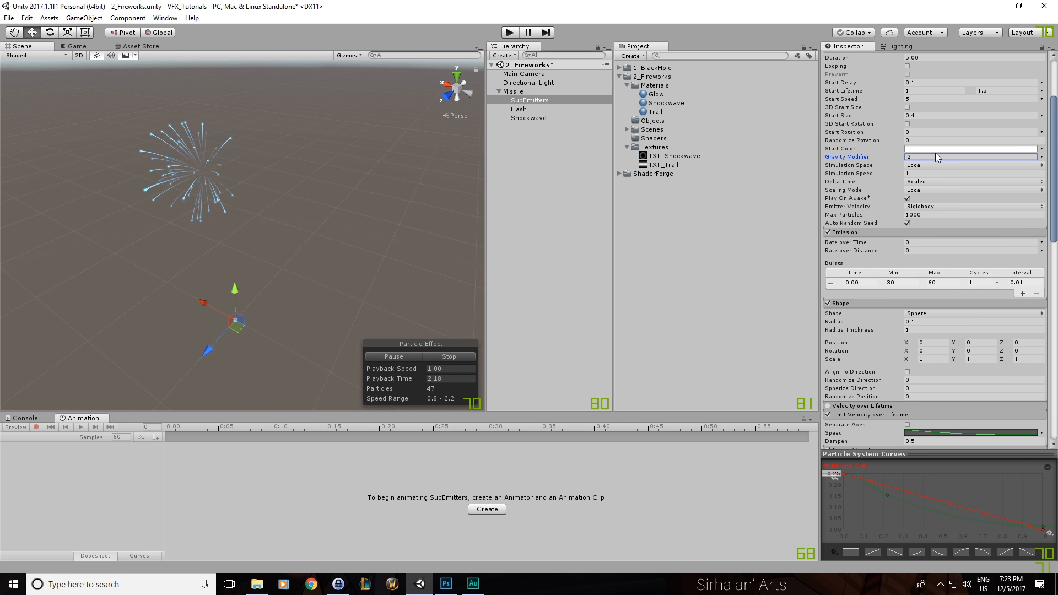
key("Return")
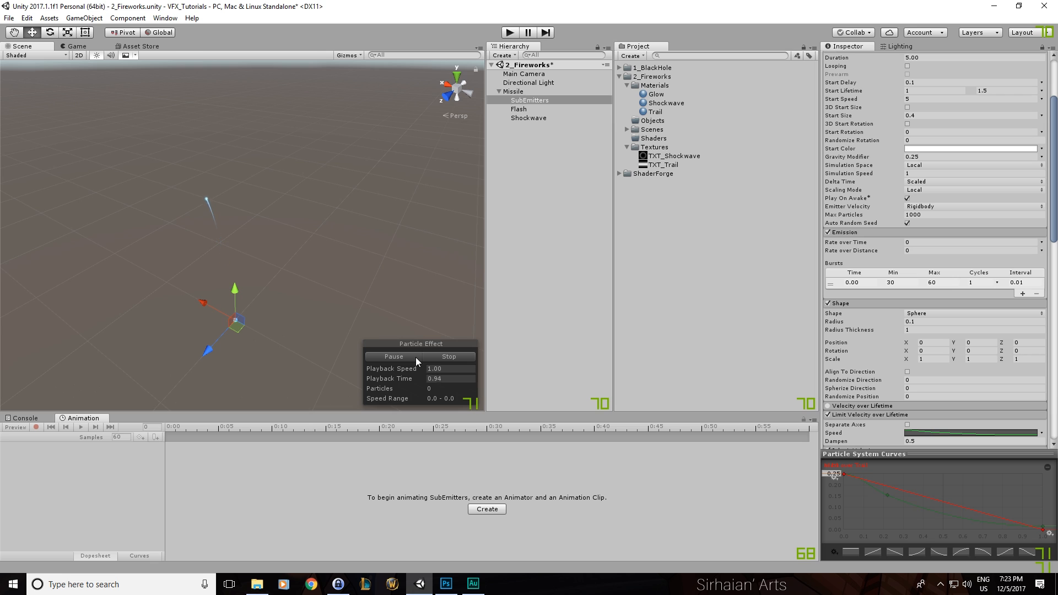
left_click(433, 356)
Step: Set the Start Speed of the SubEmitters particle system to 3 and replay the effect
scroll(919, 226, "up", 3)
left_click(982, 202)
key("Return")
left_click(422, 358)
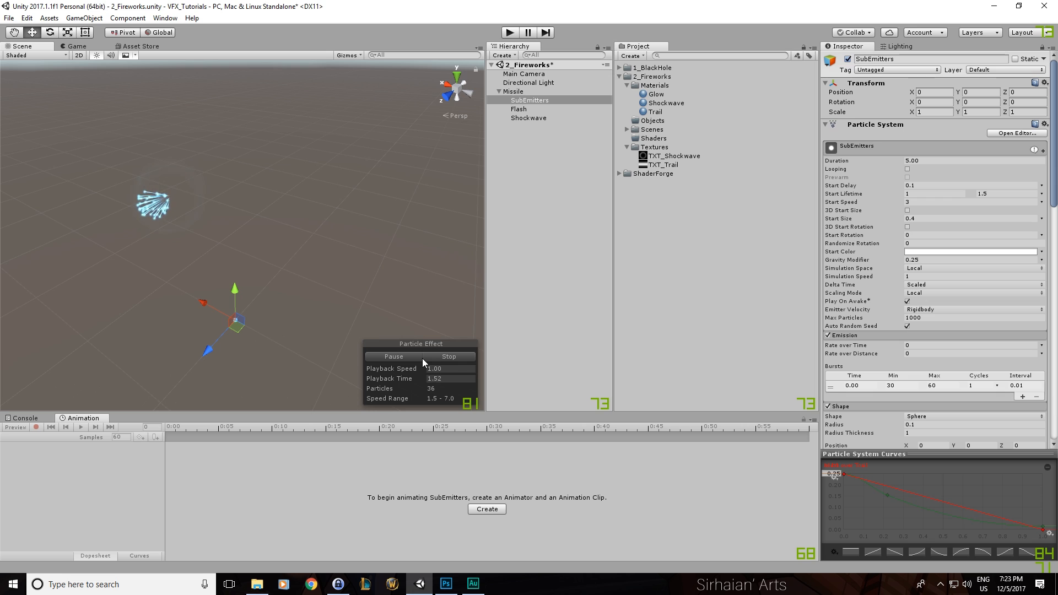
left_click(431, 355)
scroll(920, 293, "down", 3)
scroll(919, 298, "down", 3)
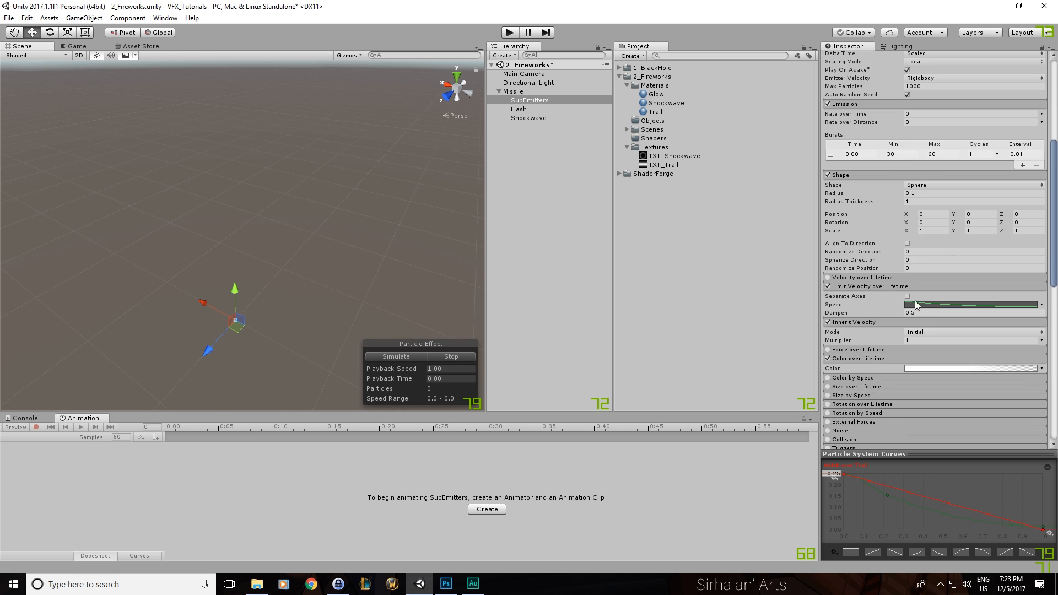
Step: Set the Inherit Velocity Multiplier of the SubEmitters particle system to 0.2 and replay the effect
left_click(921, 338)
type(".2")
left_click(446, 371)
left_click(422, 359)
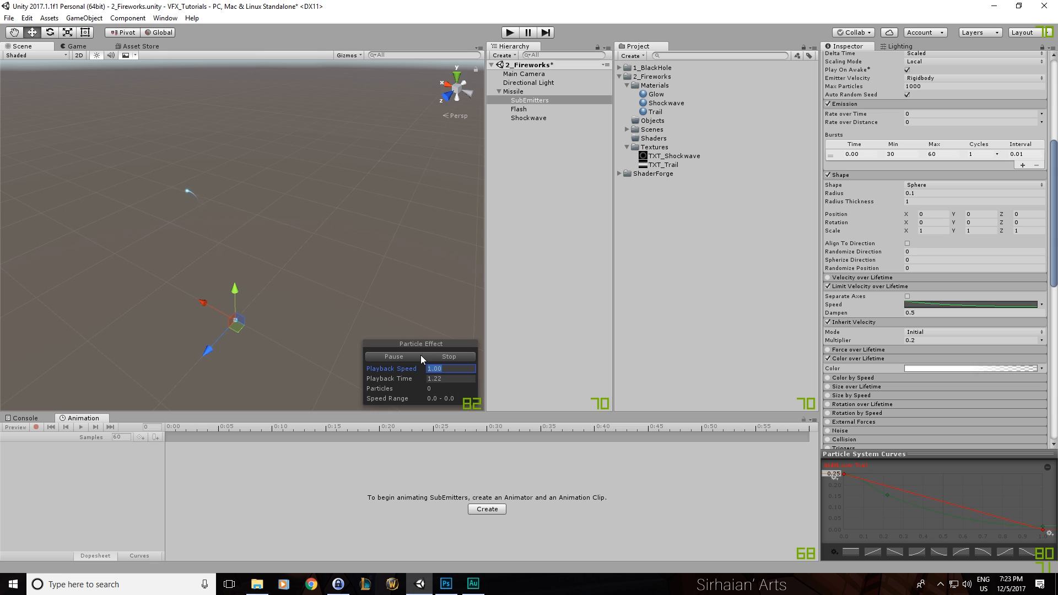
Step: Set the Gravity Modifier of the SubEmitters particle system to 0.4 and replay the effect
scroll(914, 215, "up", 2)
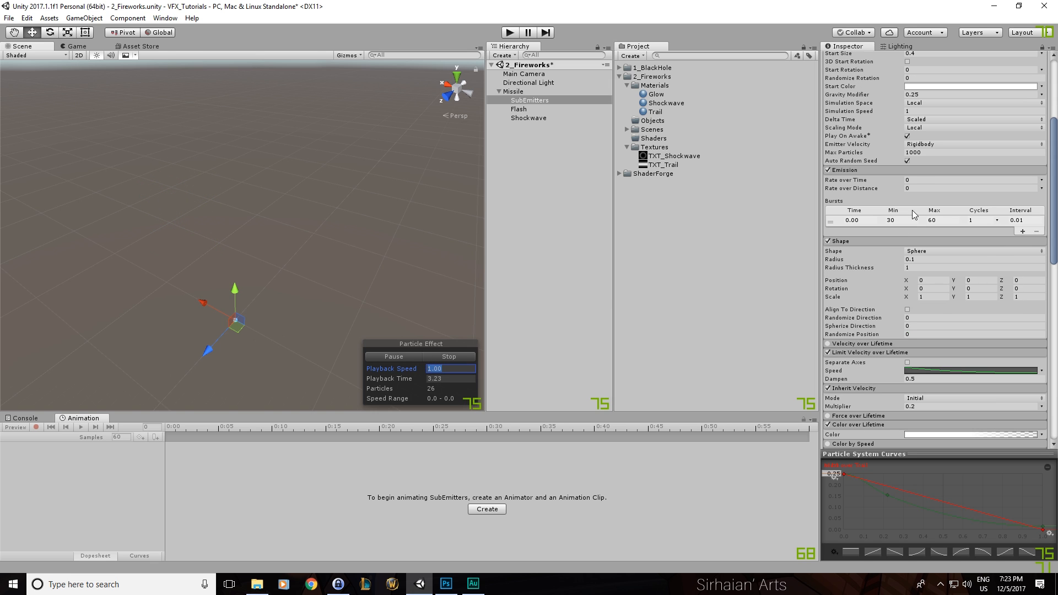
left_click(919, 95)
type(".4")
left_click(455, 356)
left_click(414, 356)
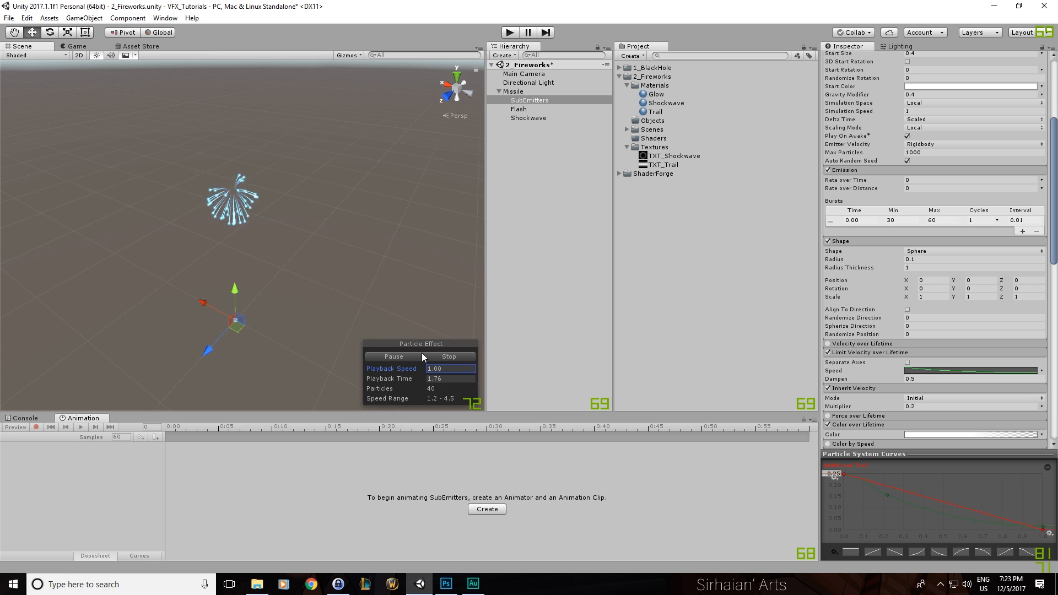
left_click(444, 356)
left_click(418, 358)
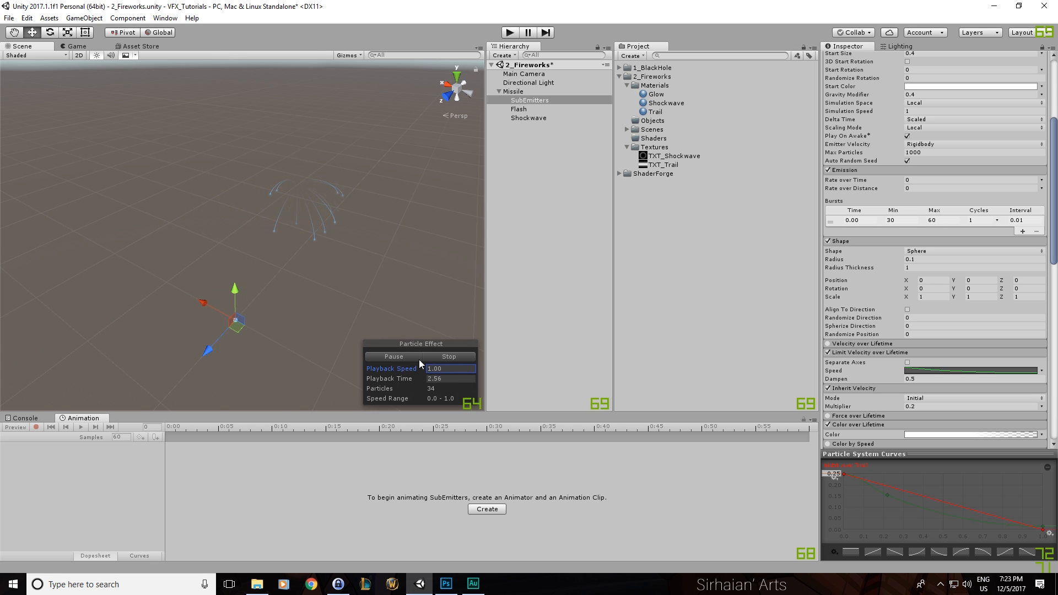
Step: Set the Flash particle system's Start Size to 15, replay the effect and save the scene
left_click(518, 110)
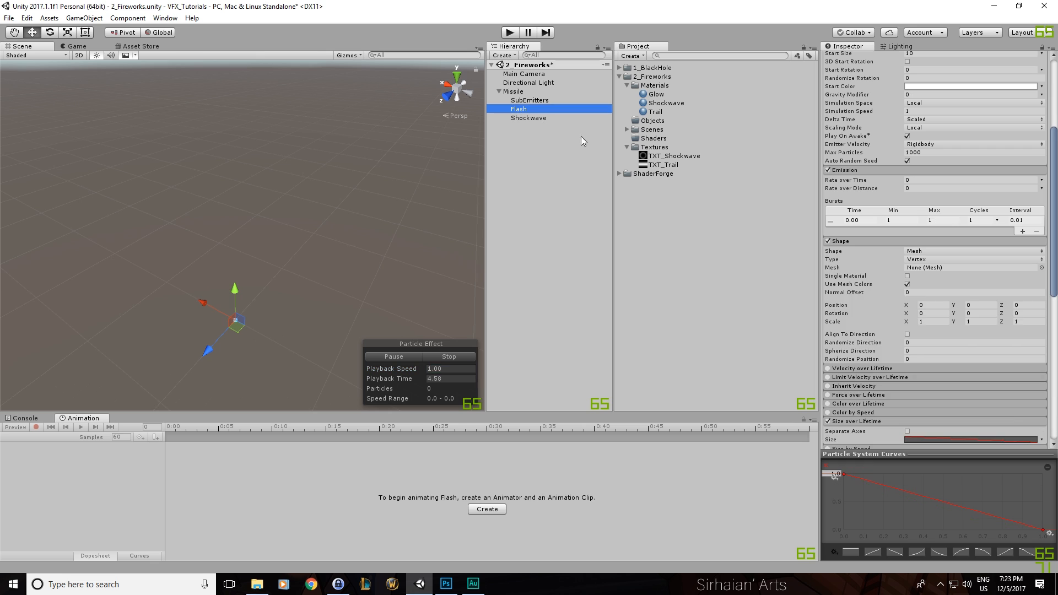
left_click(934, 218)
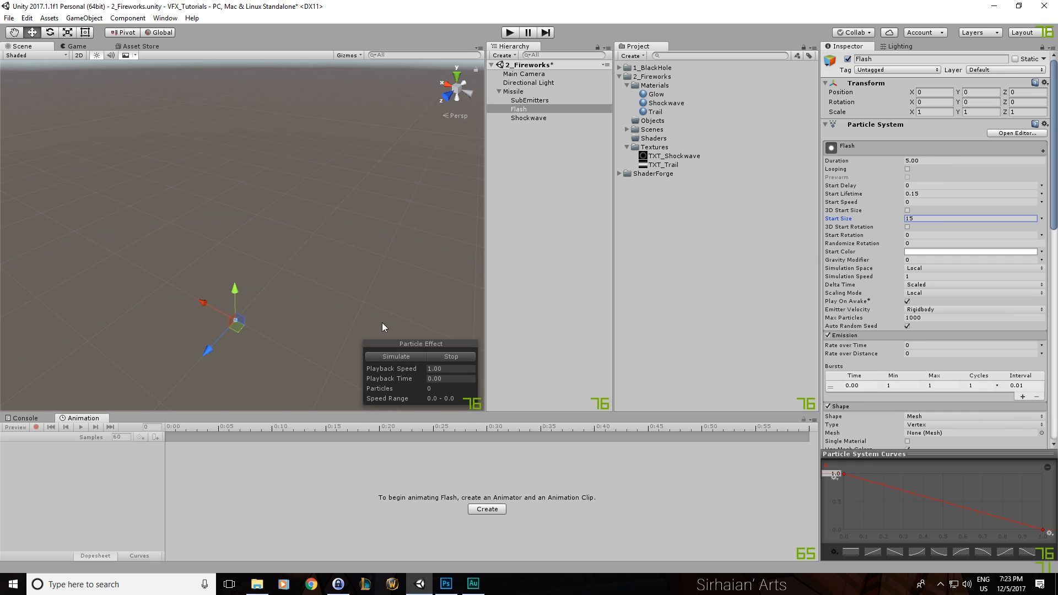
left_click(416, 356)
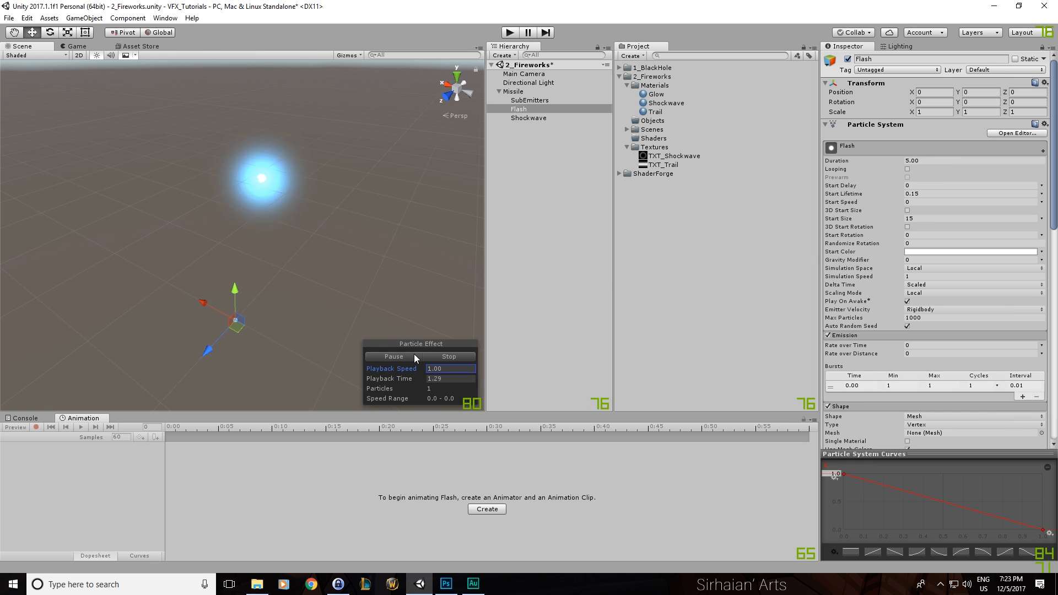
left_click(439, 356)
left_click(417, 353)
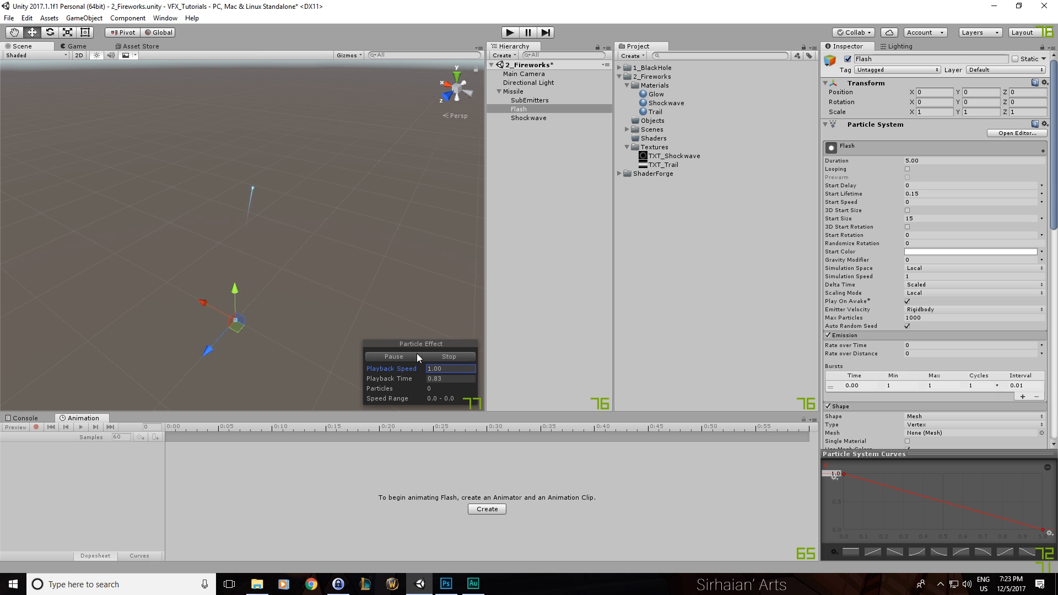
left_click(419, 357)
left_click(438, 356)
key("ctrl+s")
Step: Turn on Looping for the Missile and replace its emission burst with a Rate over Time of 5
left_click(531, 83)
left_click(518, 91)
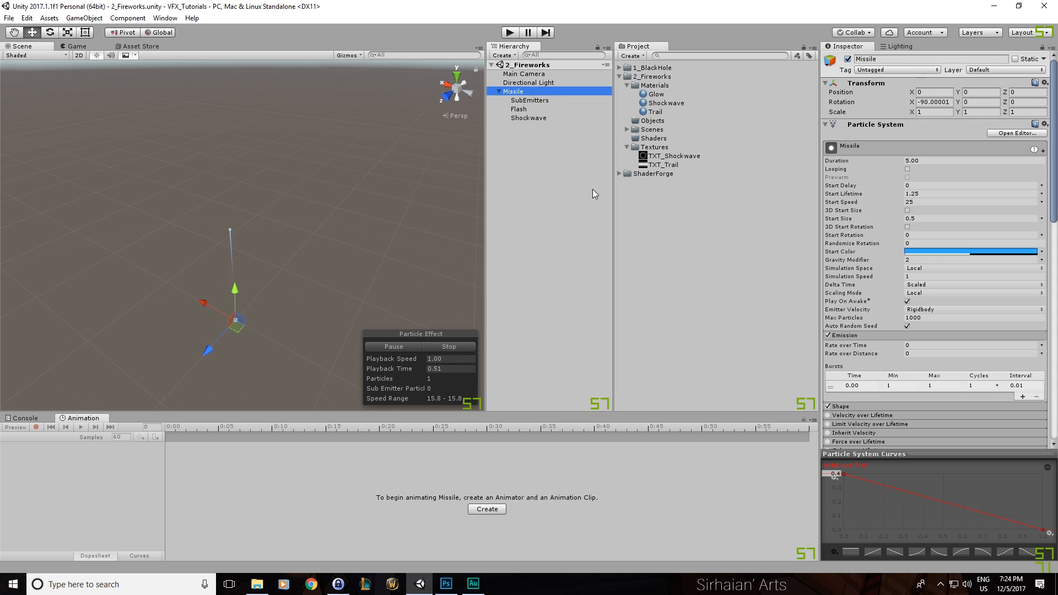
left_click(907, 168)
left_click(907, 301)
left_click(852, 386)
left_click(837, 390)
left_click(1037, 397)
left_click(915, 345)
type("5")
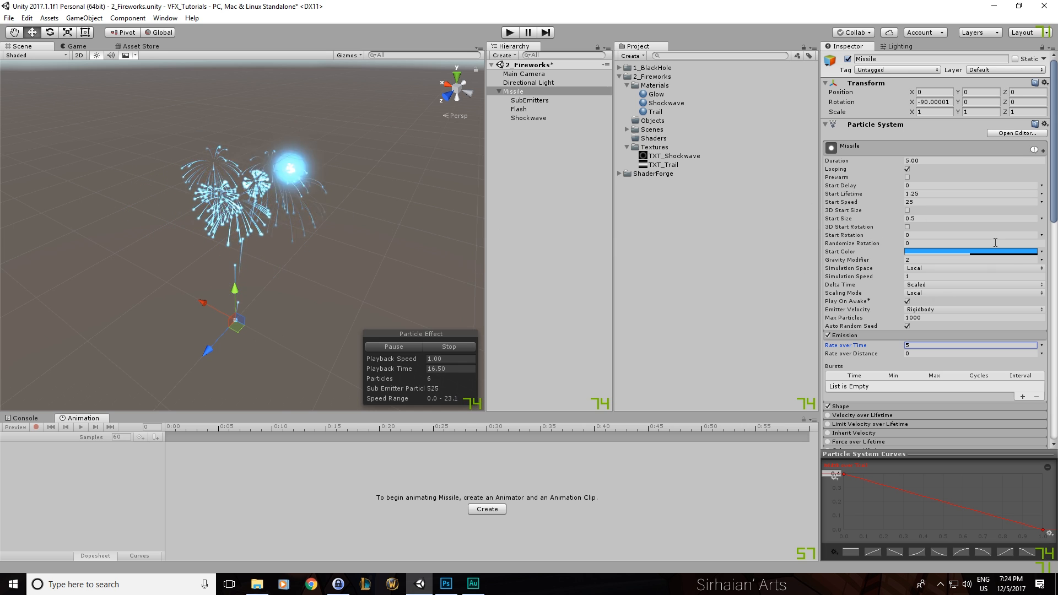
Step: Set the Missile's Start Color to Random Between Two Colors, with green as the second color beside the blue
left_click(1043, 253)
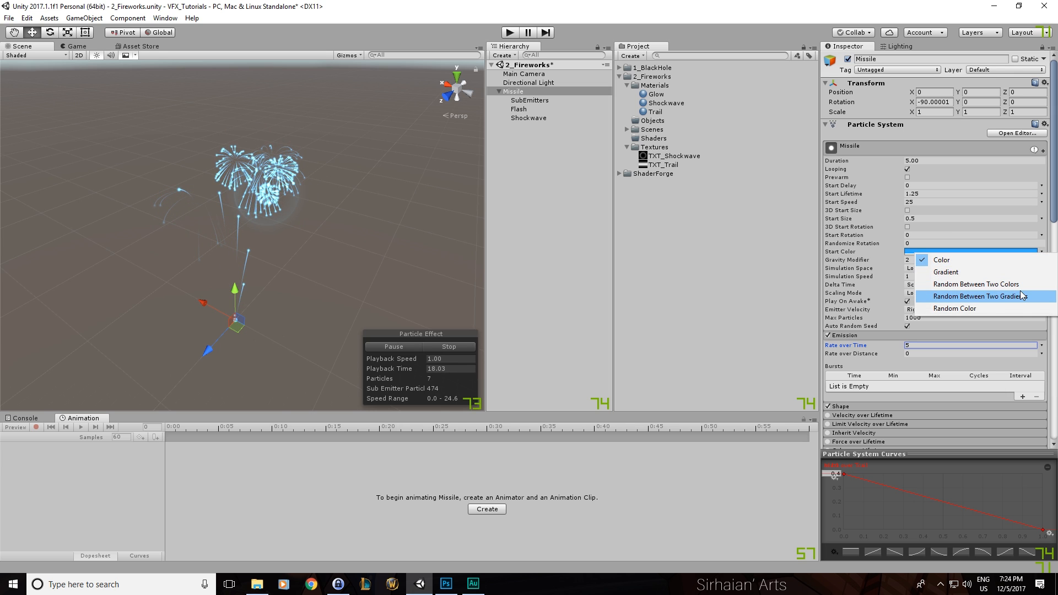
left_click(1020, 290)
left_click(960, 259)
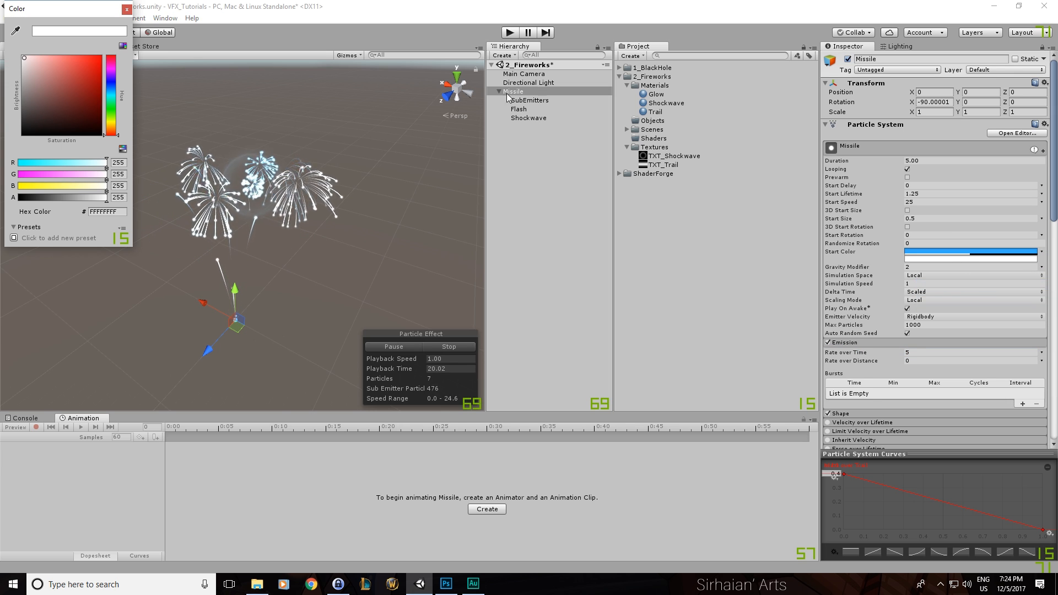
left_click(110, 133)
left_click(96, 58)
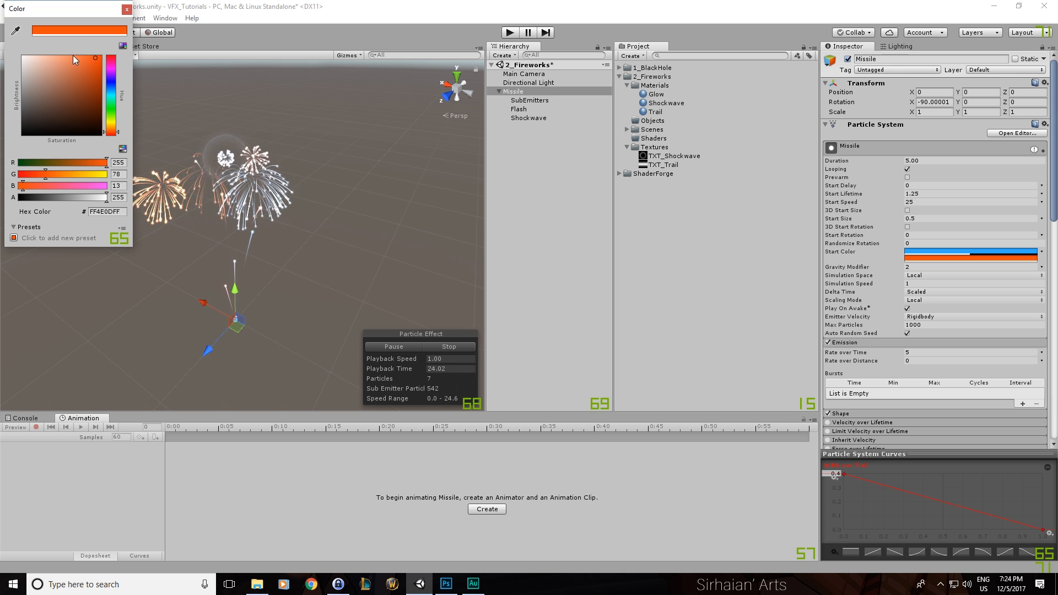
left_click(112, 105)
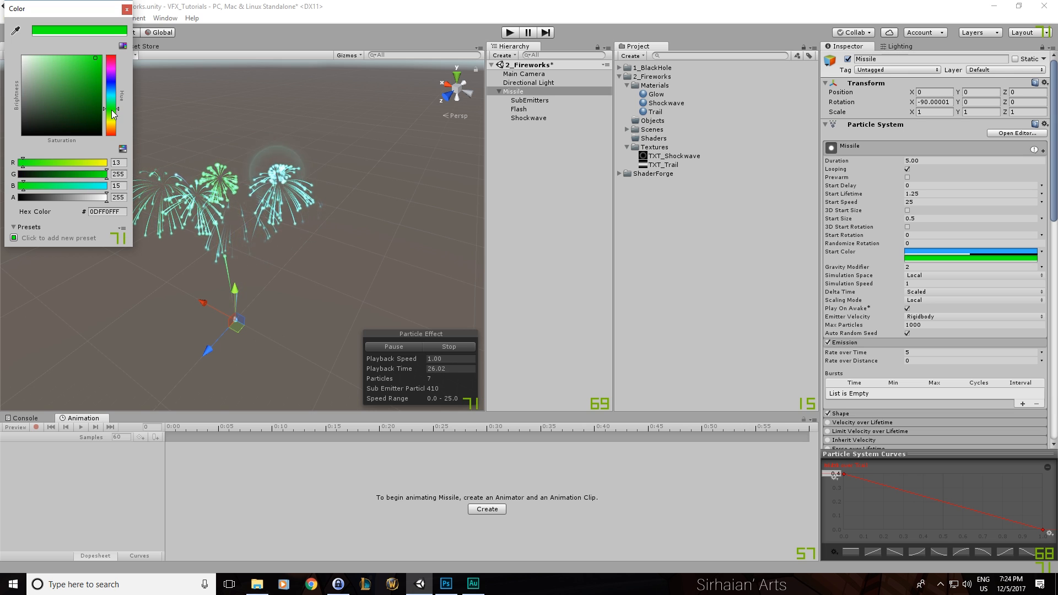
left_click(126, 9)
Step: Duplicate the Missile with its child systems and name the copy Missile
left_click(527, 92)
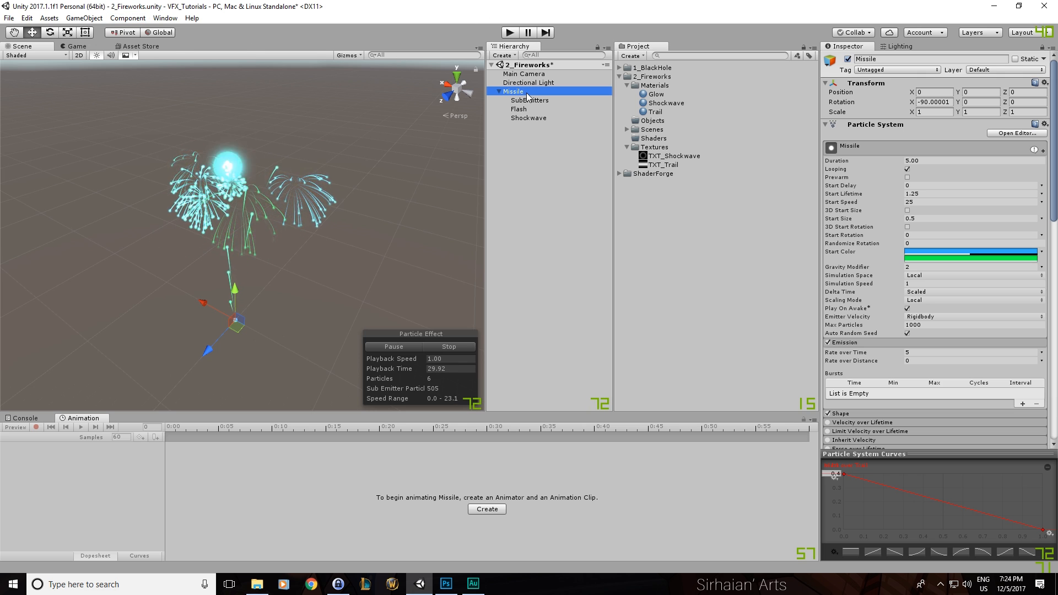
key("ctrl+d")
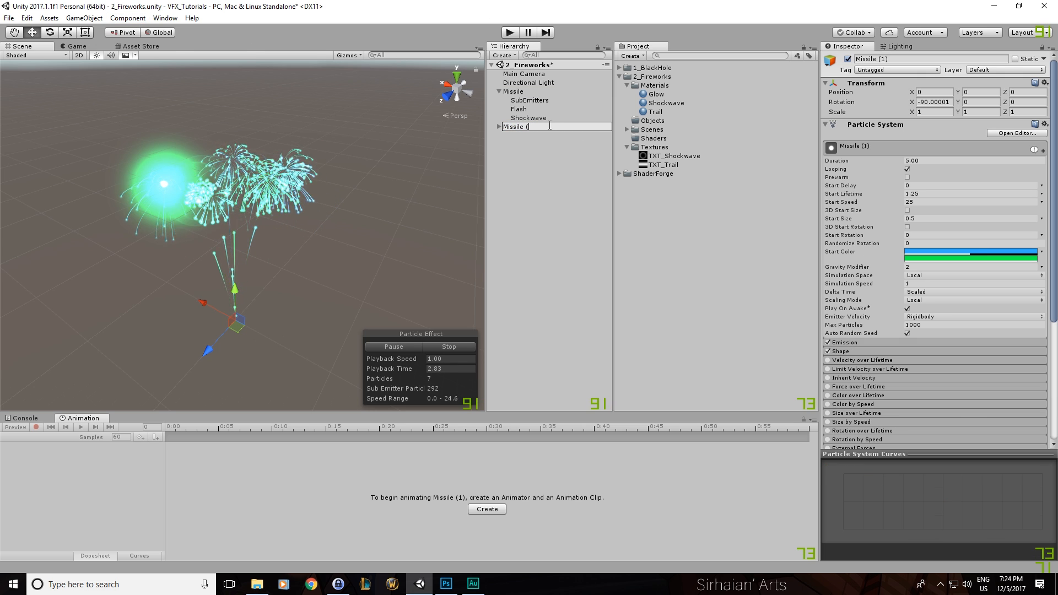
key("Return")
Step: Change the duplicate Missile's two Start Colors to orange (FF5731) and purple (8E0DFF)
left_click(917, 252)
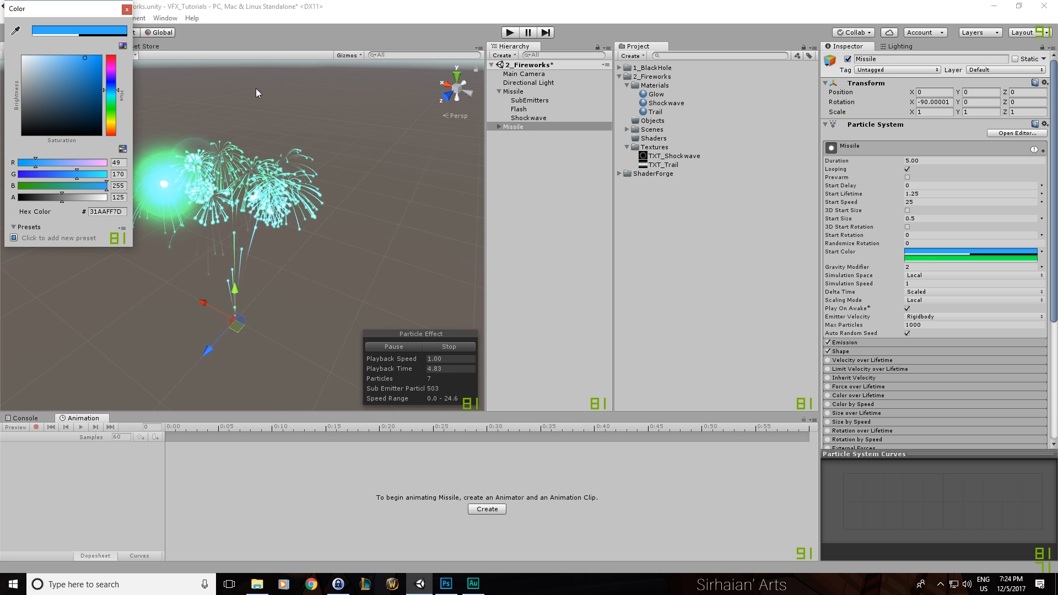
left_click_drag(111, 64, 113, 134)
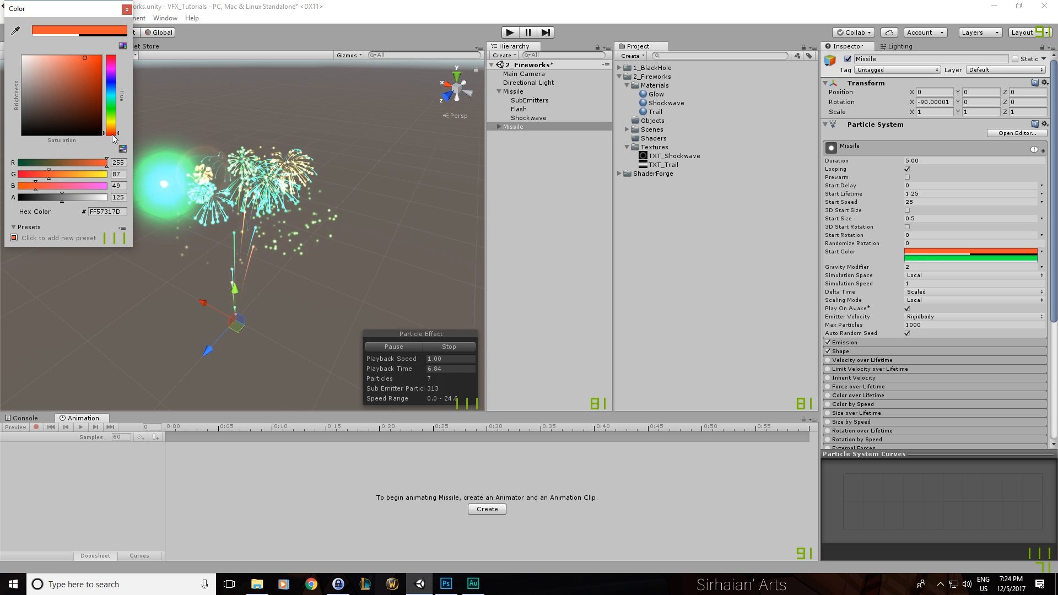
left_click(970, 258)
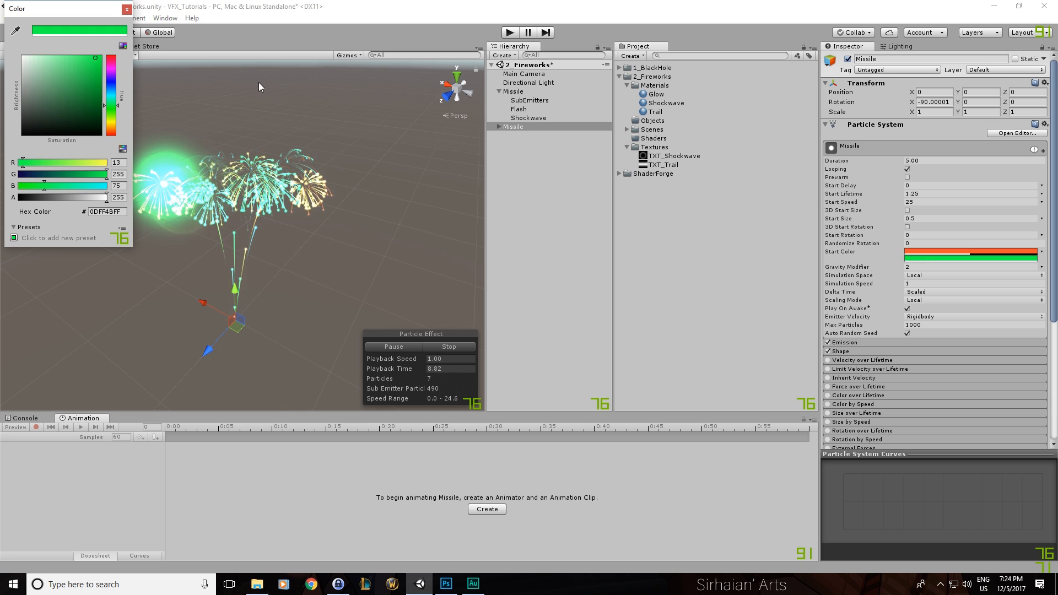
left_click(112, 75)
left_click_drag(111, 80, 111, 81)
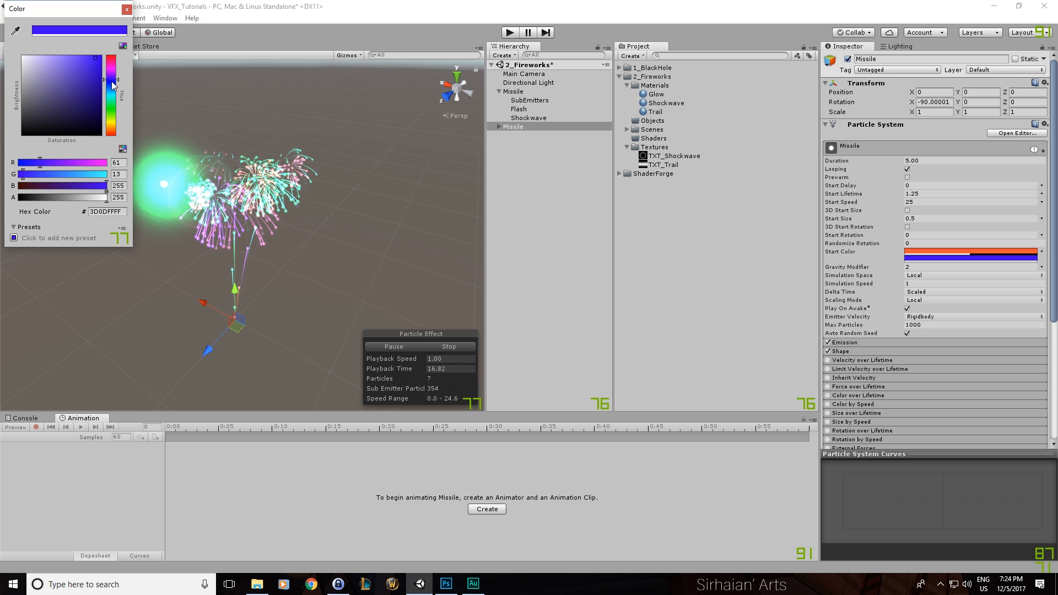
left_click(110, 76)
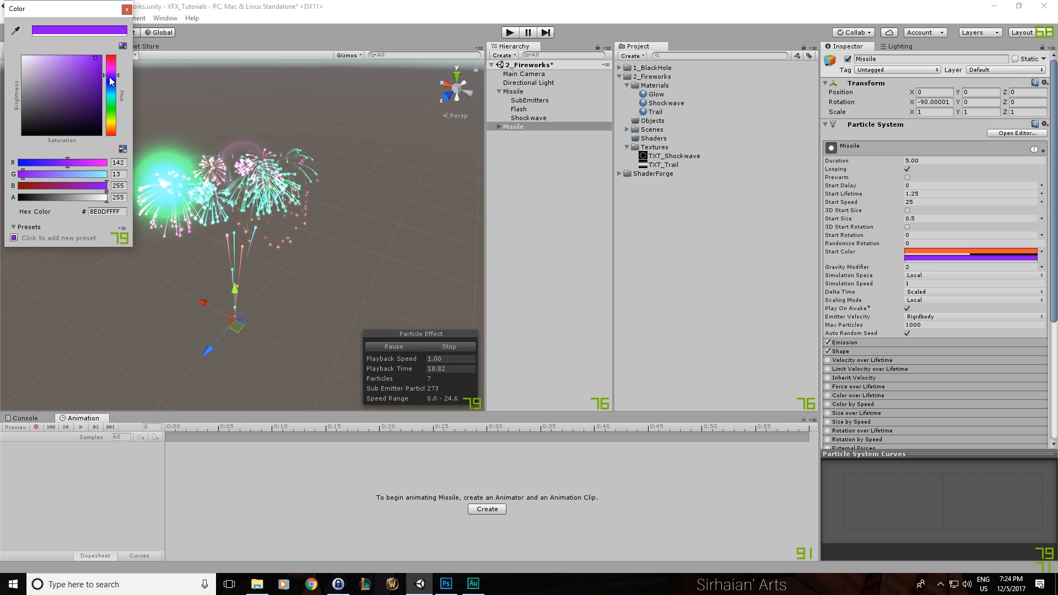
left_click(127, 10)
right_click(559, 148)
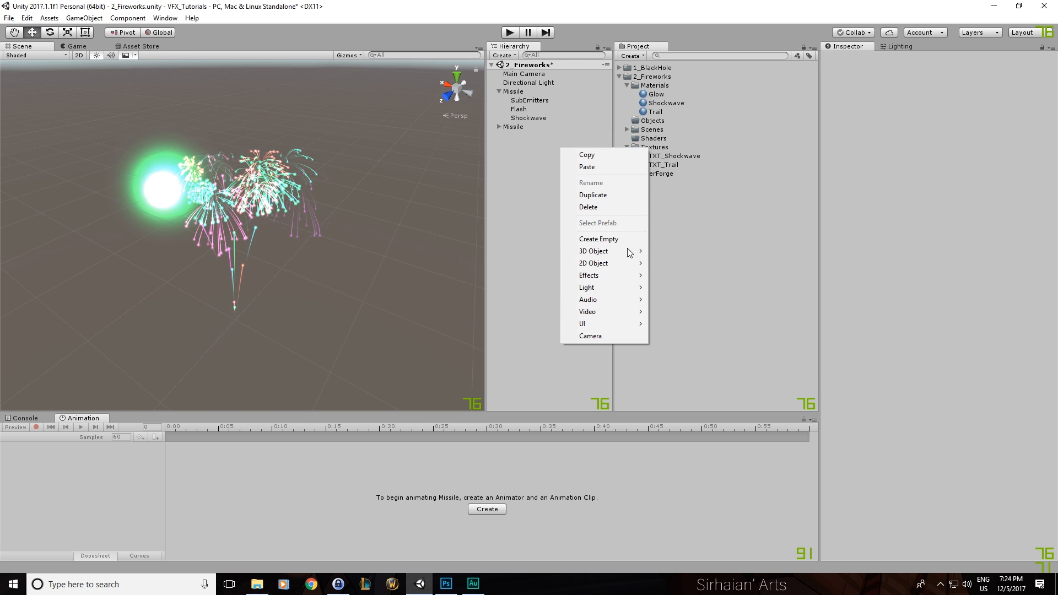
left_click(528, 157)
Step: Tilt the original Missile sideways with the Rotate tool and set its X rotation to -60
left_click(514, 91)
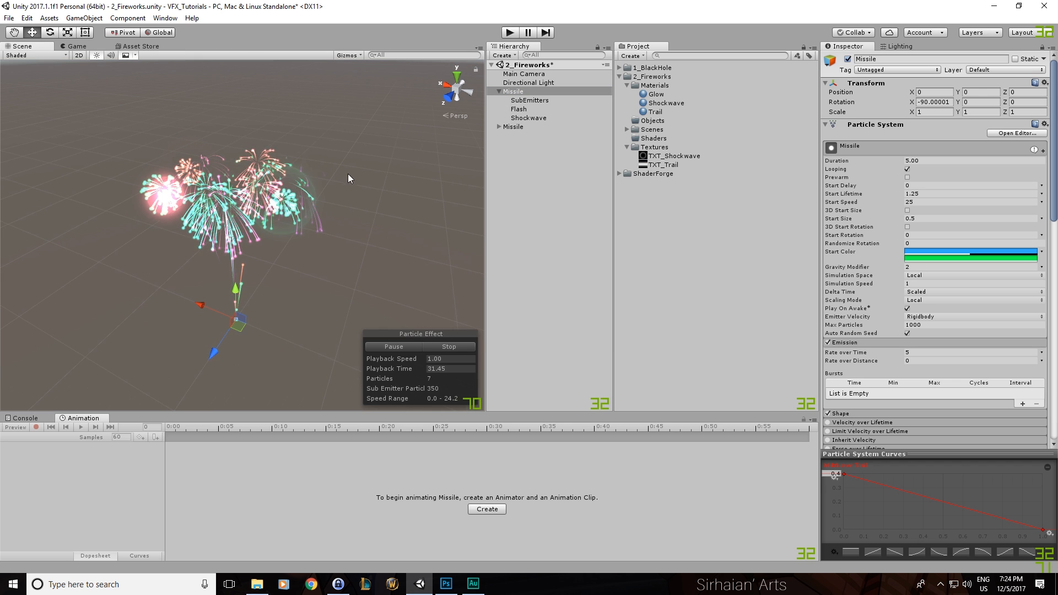
left_click_drag(258, 292, 277, 326)
key("w")
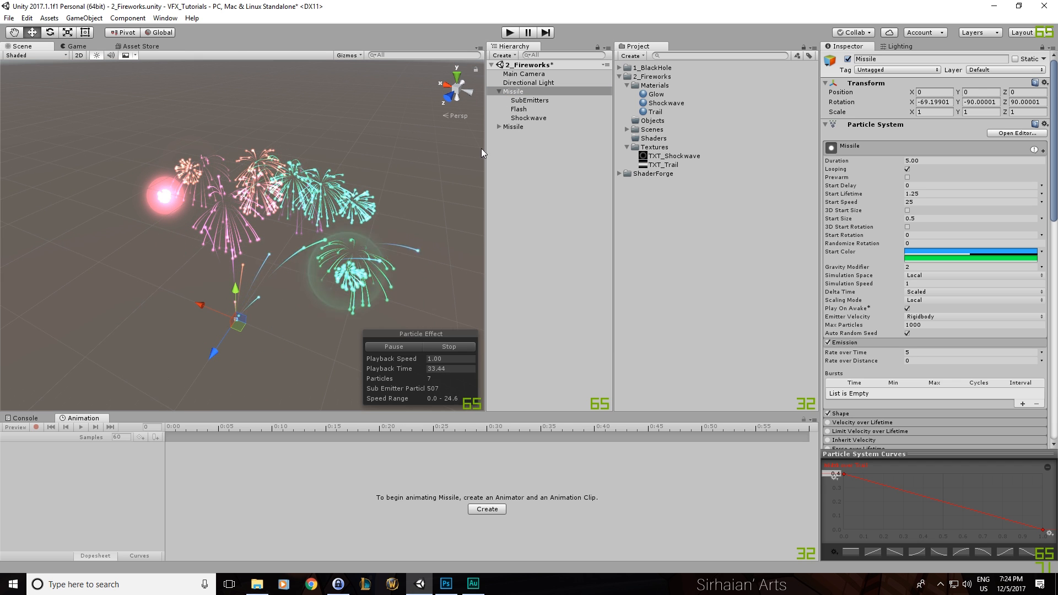
left_click(934, 102)
type("-")
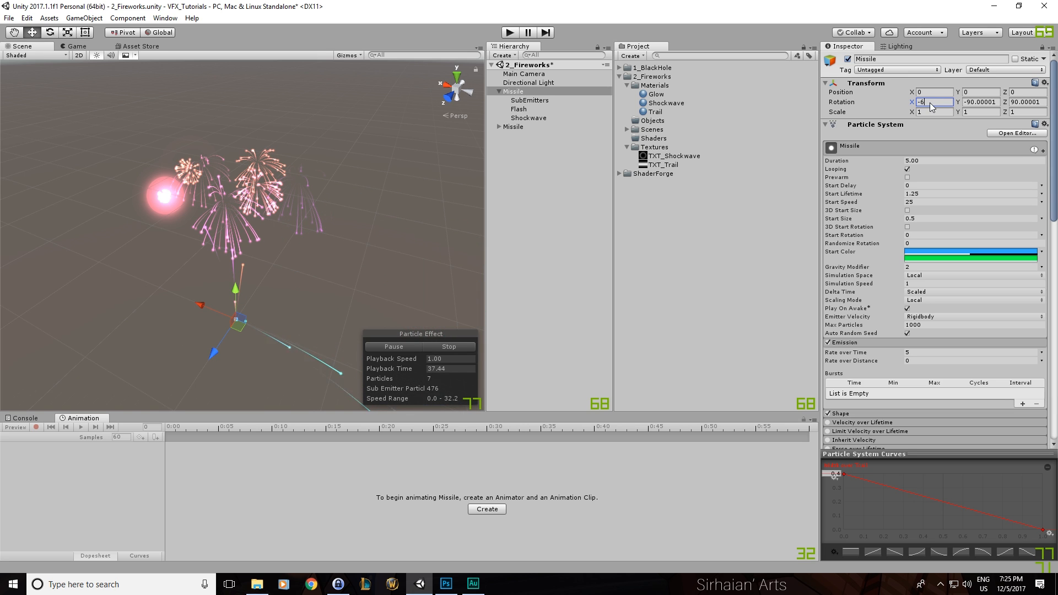
type("60")
Step: Tilt the duplicate Missile to the opposite side of the original and set its X rotation to -60
left_click(513, 126)
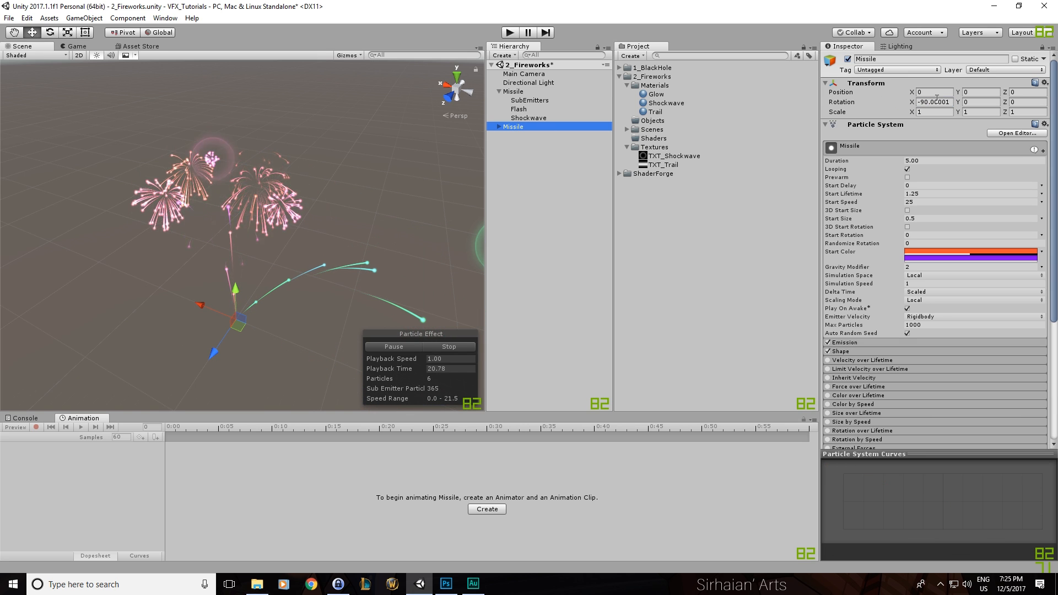
left_click(953, 102)
type("60")
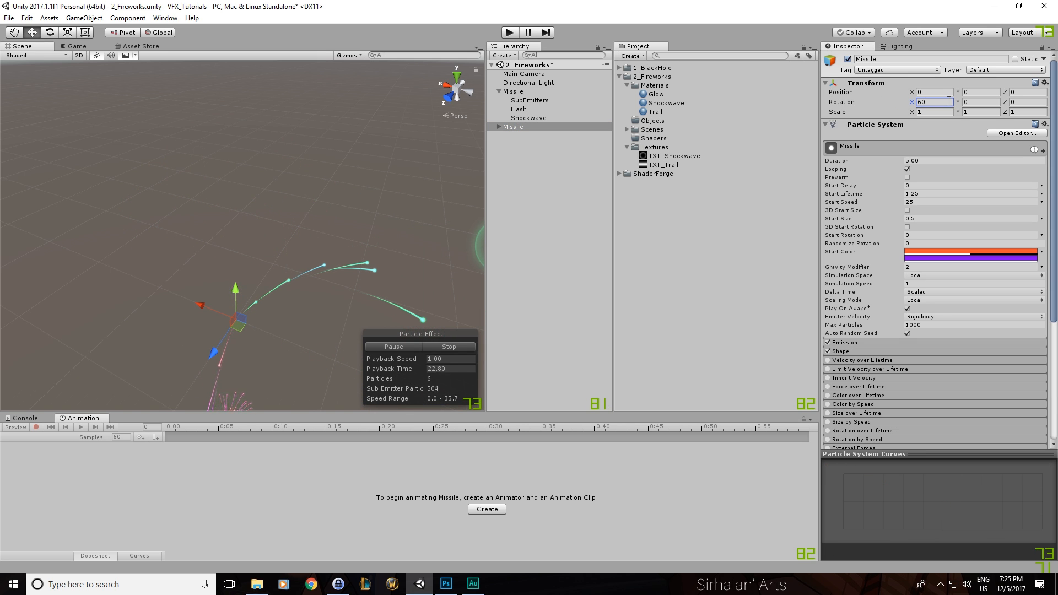
left_click_drag(379, 242, 326, 261, "alt")
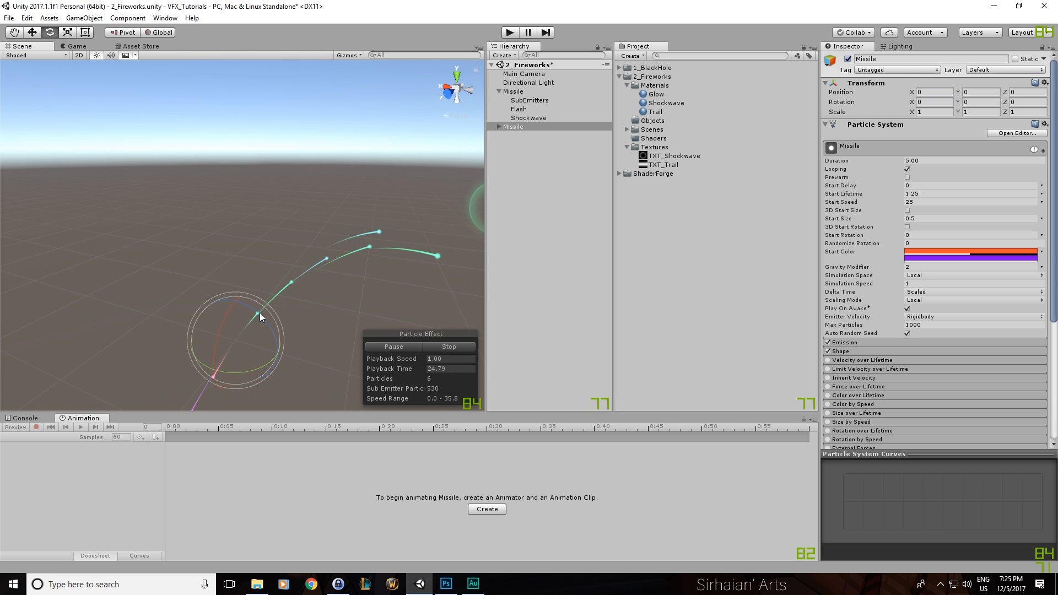
left_click_drag(338, 221, 248, 243, "alt")
left_click_drag(387, 194, 485, 205, "alt")
left_click_drag(270, 324, 241, 294)
key("w")
double_click(934, 102)
type("-60")
left_click_drag(358, 175, 474, 193, "alt")
Step: Create a new top-level particle system and set its position to 0, 0, 0
right_click(548, 169)
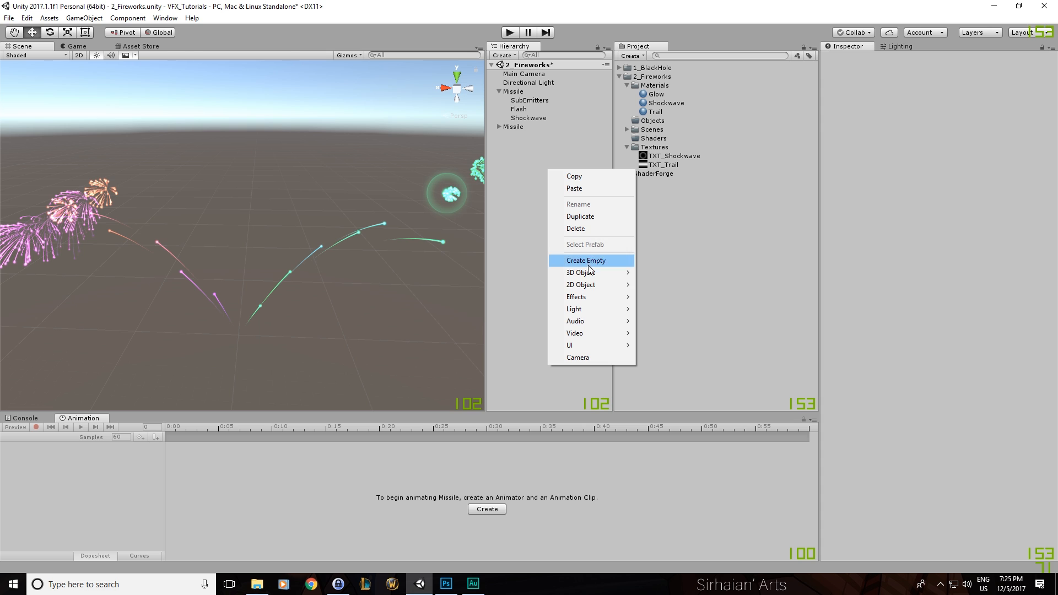
left_click(671, 300)
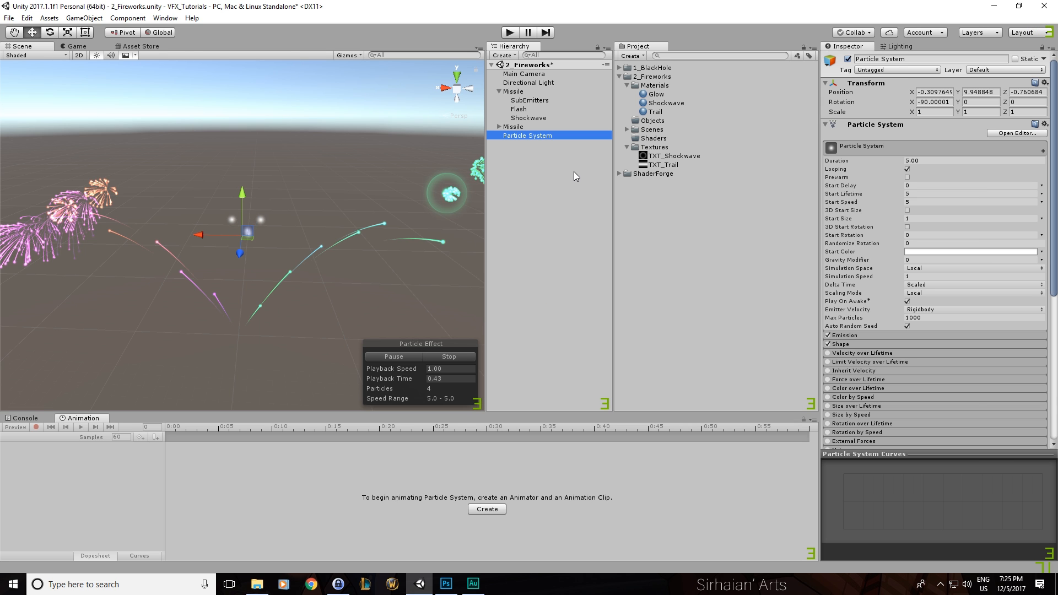
left_click(934, 92)
type("0")
key("Tab")
type("0")
key("Tab")
type("0")
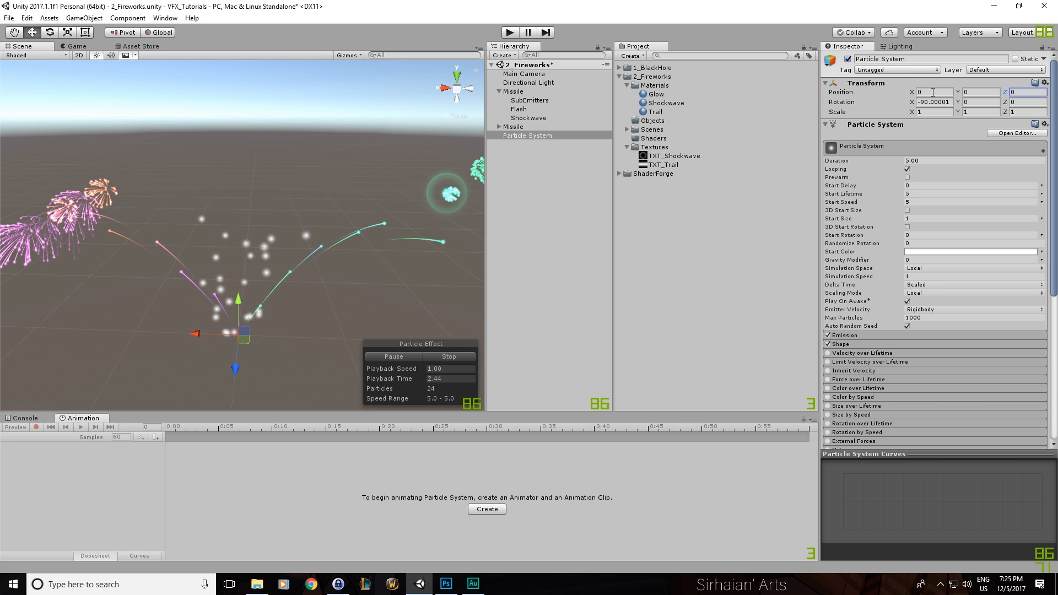
Step: Rename the new particle system as Main_FX
left_click(536, 141)
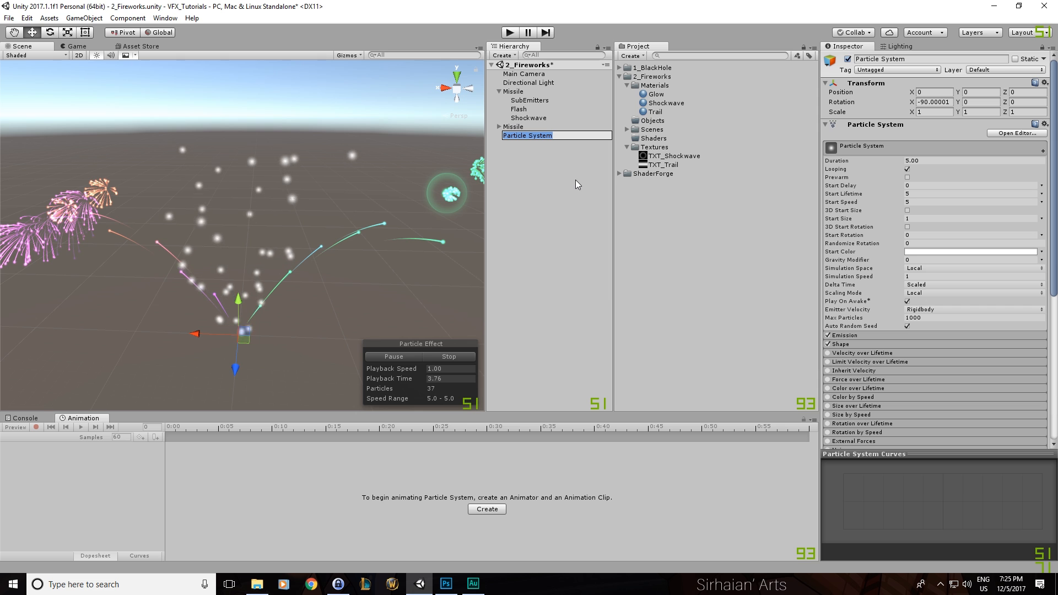
type("M")
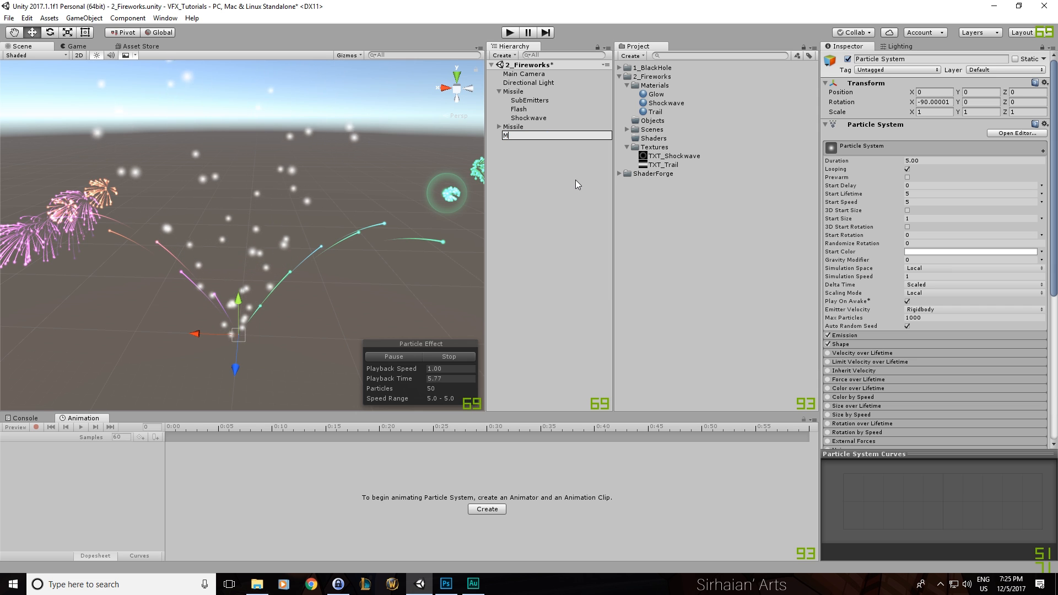
type("ain_FX")
key("Return")
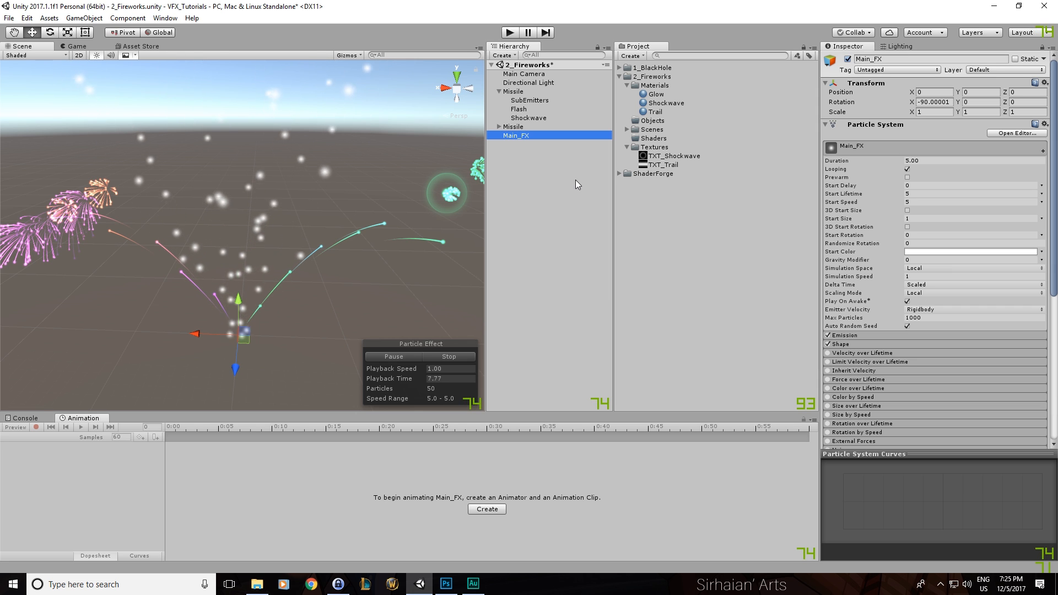
Step: Make both Missile systems children of Main_FX, leaving Main_FX selected
left_click(499, 92)
left_click(512, 92)
left_click(514, 100, "shift")
left_click_drag(514, 101, 528, 110)
left_click(548, 180)
left_click(521, 91)
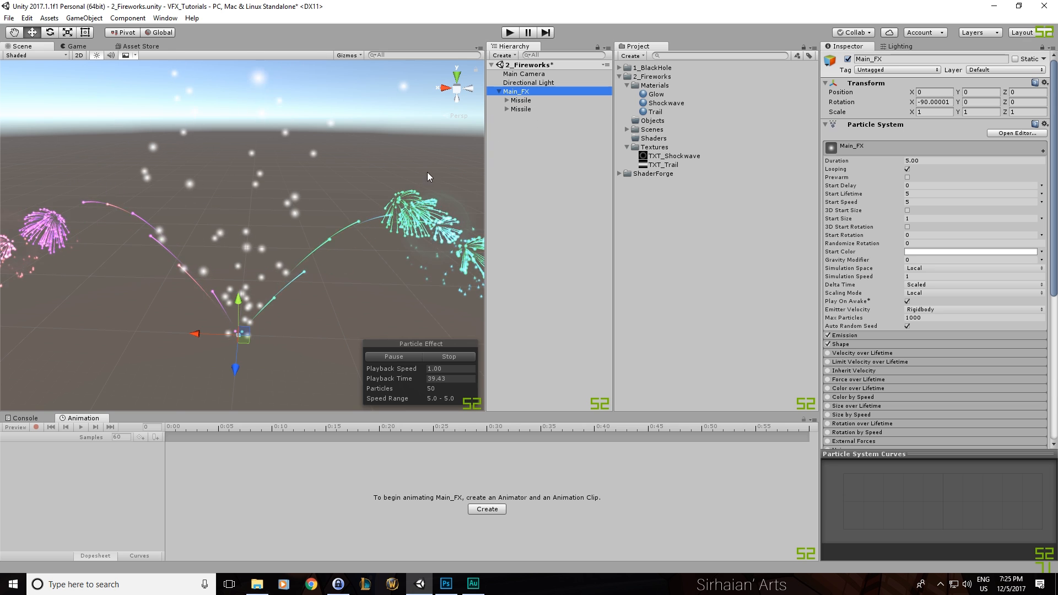
Step: Disable the Emission, Shape and Renderer modules of the Main_FX particle system
left_click(828, 335)
left_click(829, 344)
left_click(861, 147)
left_click(828, 344)
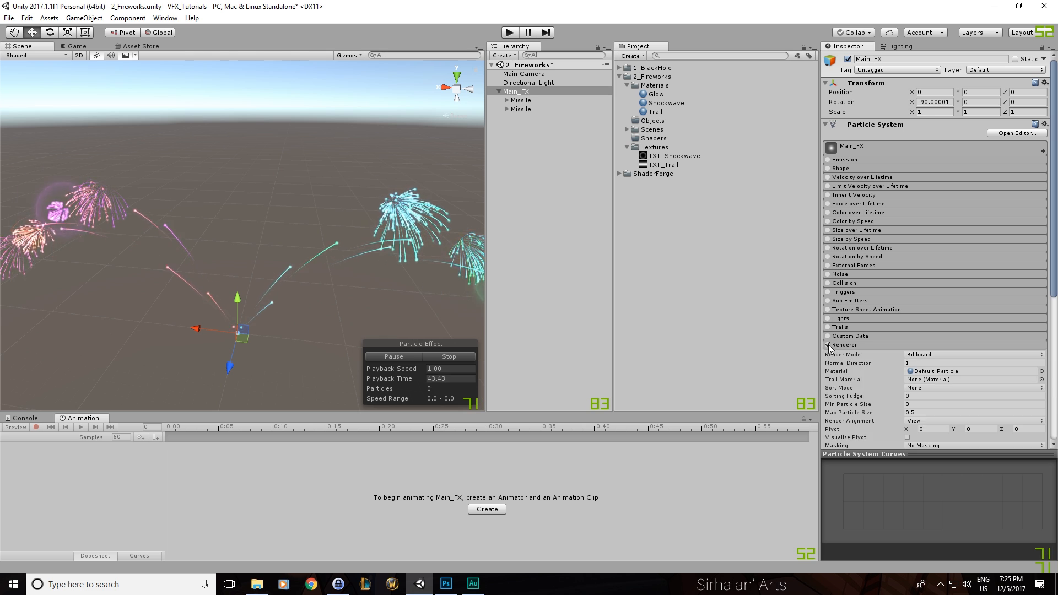
scroll(405, 224, "down", 2)
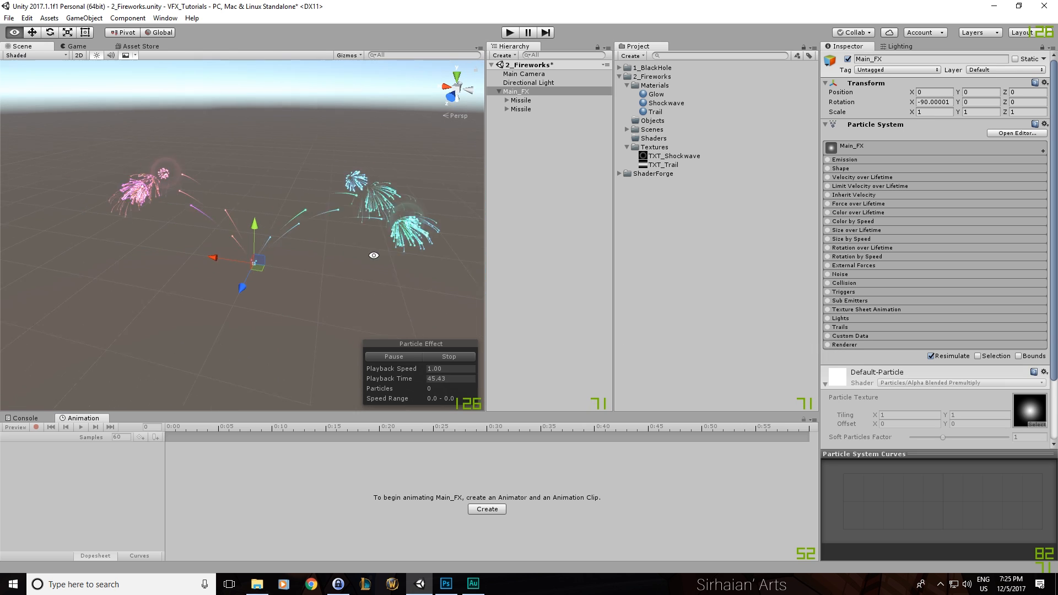
Step: Set the Y rotation of the blue-green Missile to -45 and of the orange-purple Missile to 45
left_click(526, 101)
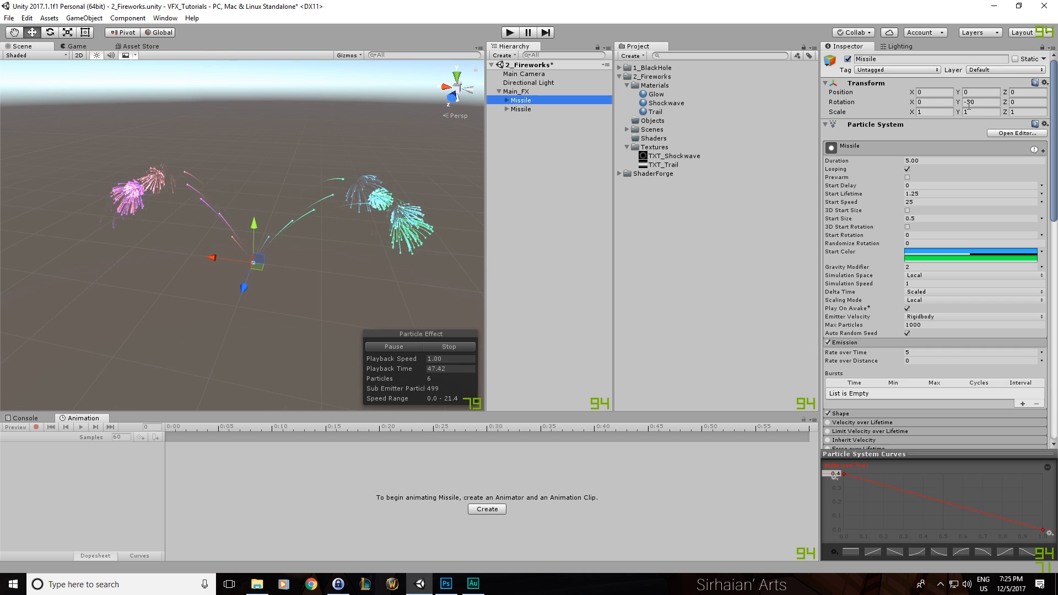
left_click(979, 102)
type("-45")
left_click(549, 101)
left_click(551, 110)
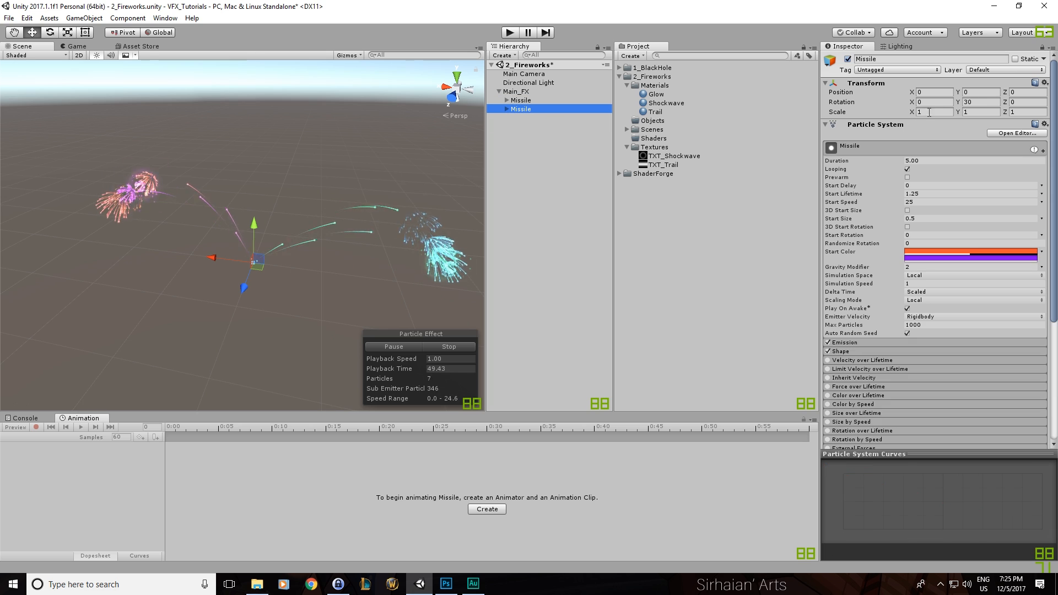
left_click(979, 102)
type("45")
key("Return")
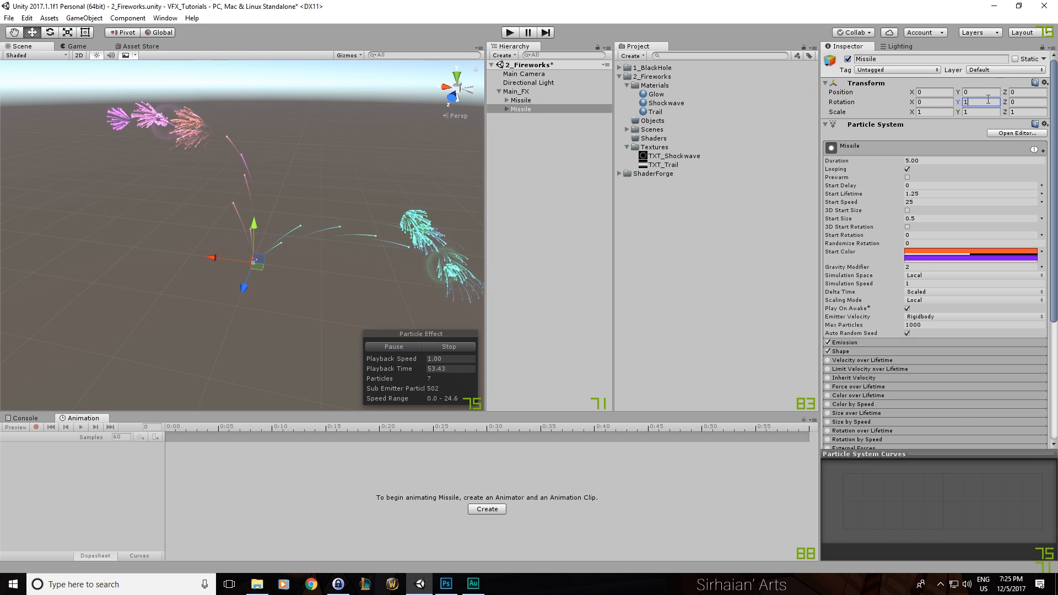
Step: Set the Y rotation of the blue-green Missile to -10 and of the orange-purple Missile to 15
left_click(538, 99)
left_click(980, 102)
type("-10")
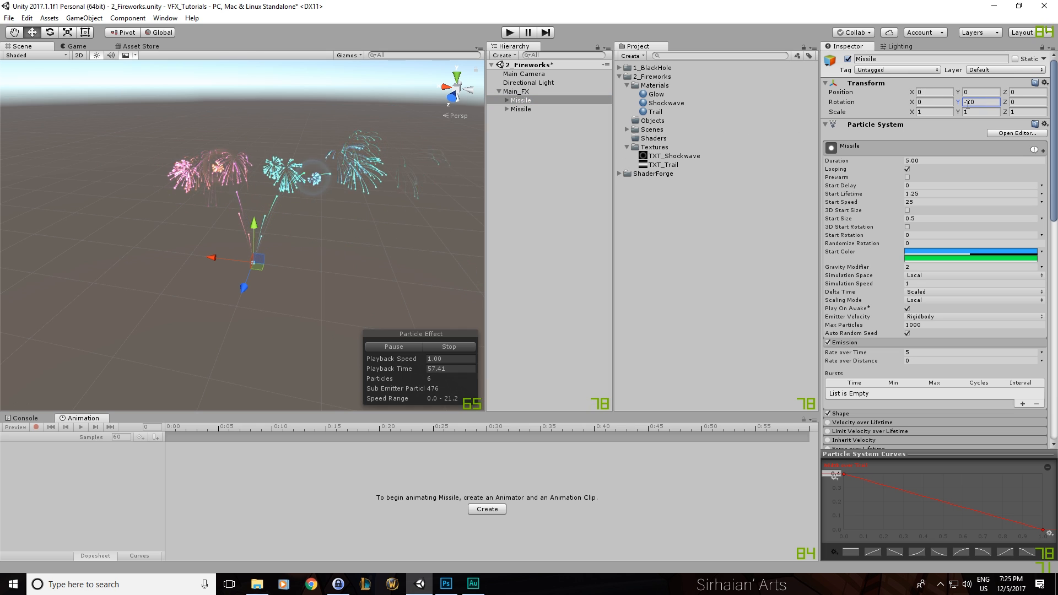
left_click(576, 108)
left_click(982, 102)
type("15")
Step: Duplicate Main_FX twice and space the copies out along Z, at about -10 and -21
left_click_drag(381, 217, 411, 232, "alt")
left_click(528, 93)
key("ctrl+d")
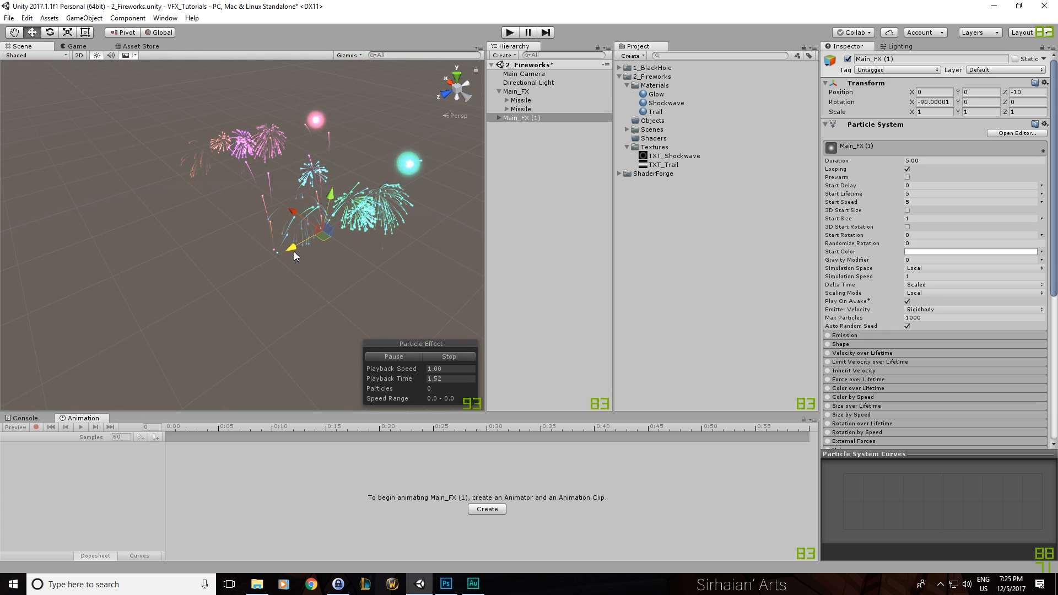
key("ctrl+d")
left_click_drag(274, 253, 316, 240)
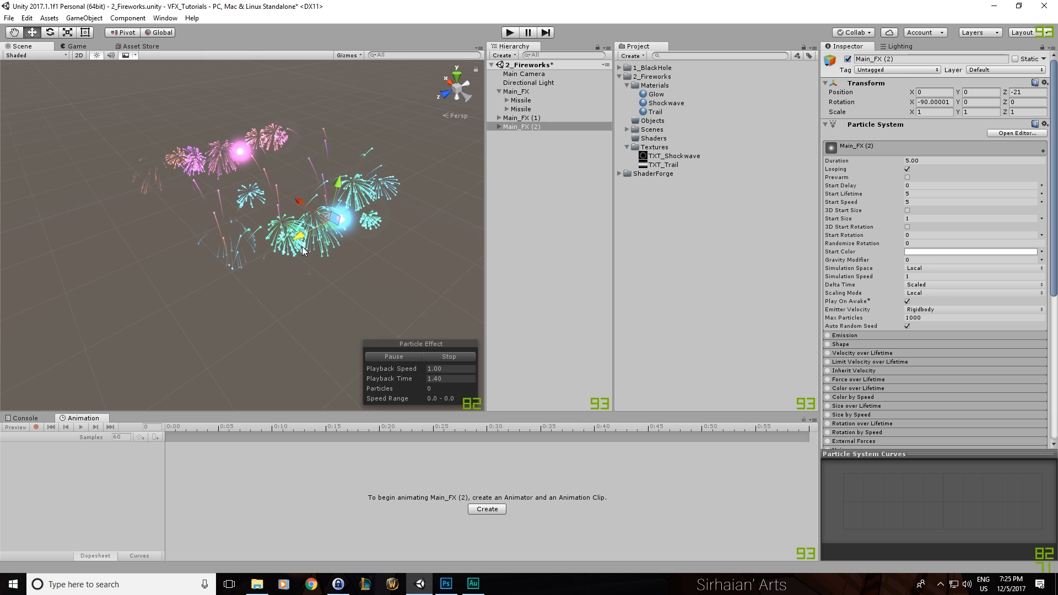
Step: Make both Main_FX copies children of the original Main_FX
left_click(548, 164)
left_click(525, 117)
left_click(526, 126, "shift")
left_click_drag(526, 126, 523, 93)
left_click(532, 154)
Step: Select the parent Main_FX and examine the combined fireworks effect playing from different angles
left_click_drag(387, 206, 419, 208, "alt")
double_click(525, 93)
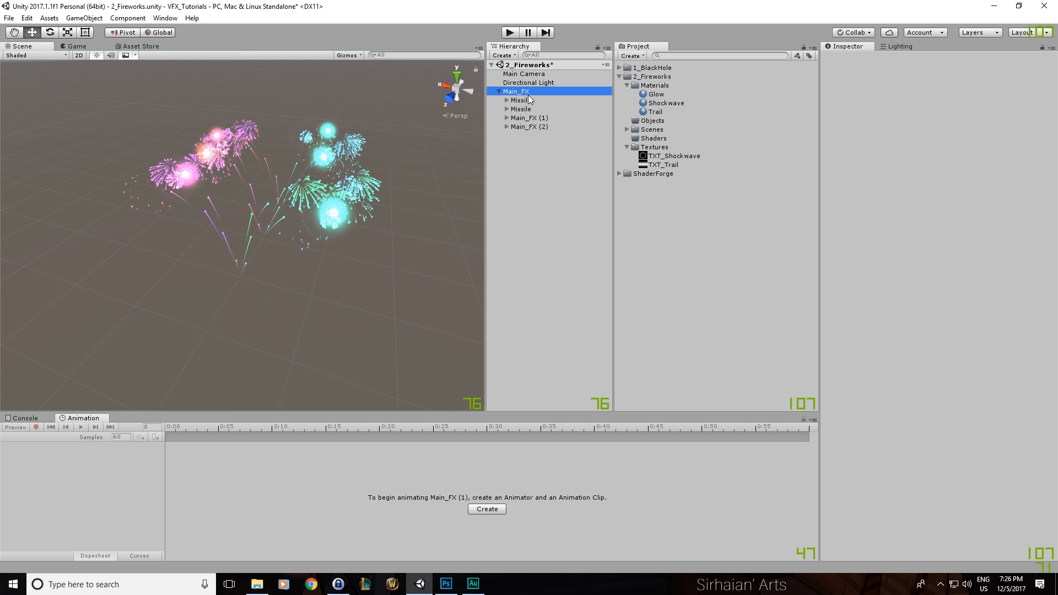
left_click_drag(221, 235, 376, 206, "alt")
middle_click_drag(376, 206, 371, 207)
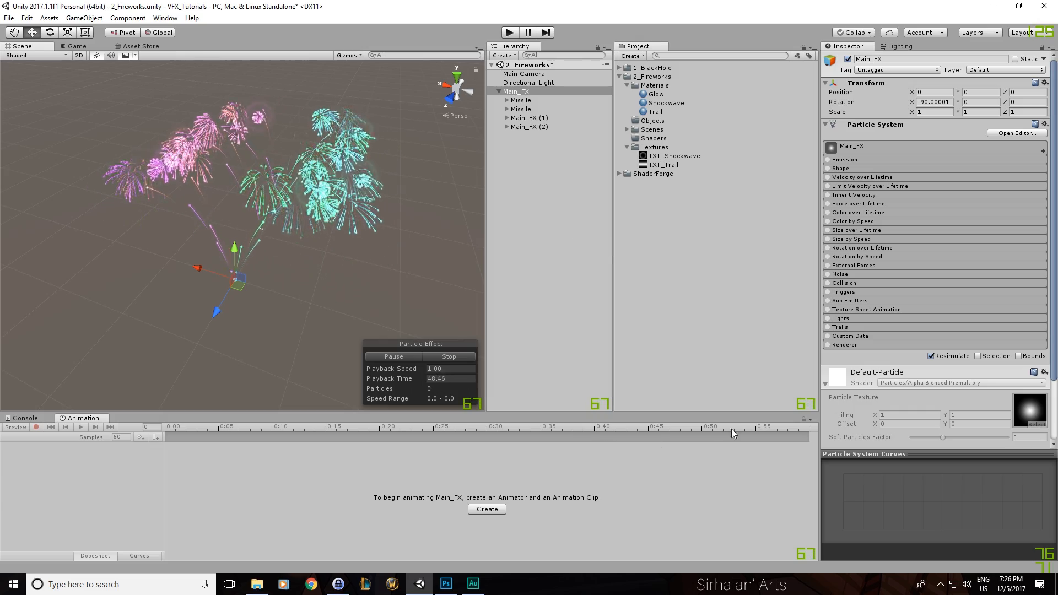
key("alt")
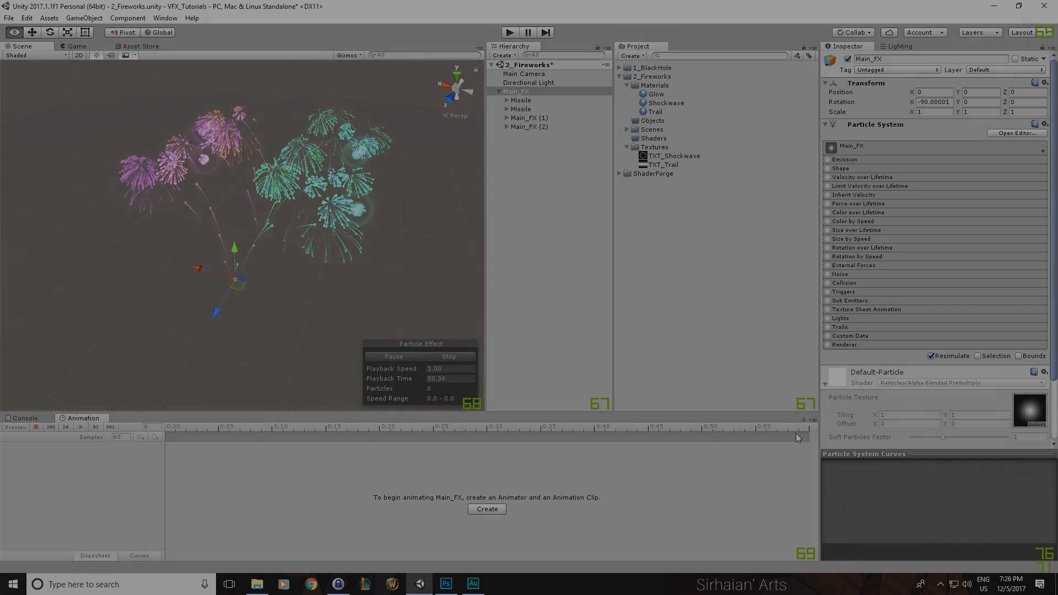